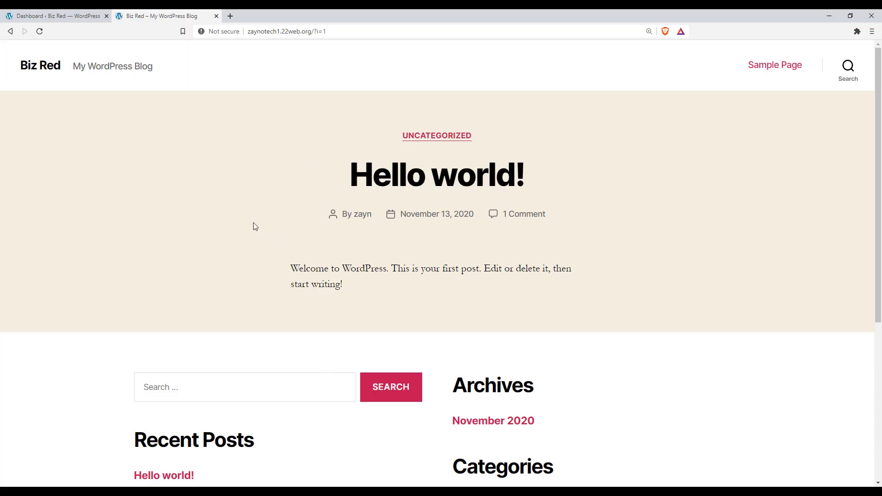
Step: Find the Elementor Website Builder plugin in the WordPress plugin directory, then install and activate it
left_click(79, 14)
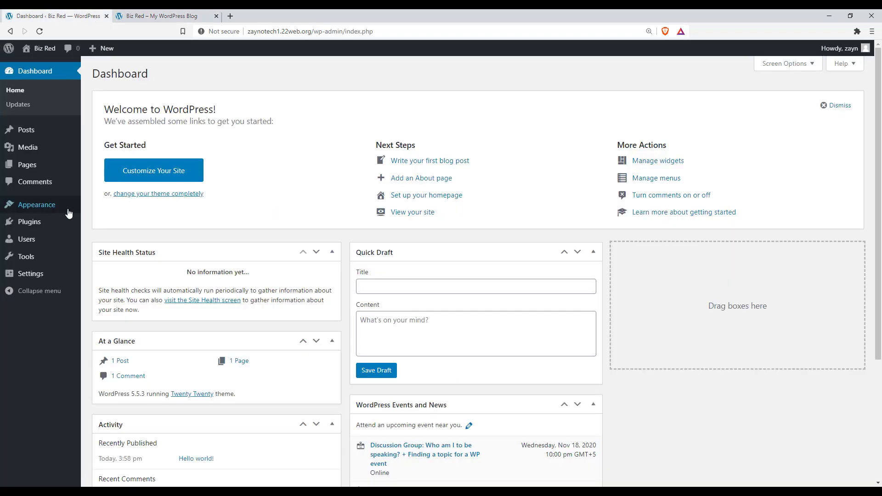
mouse_move(42, 223)
left_click(94, 238)
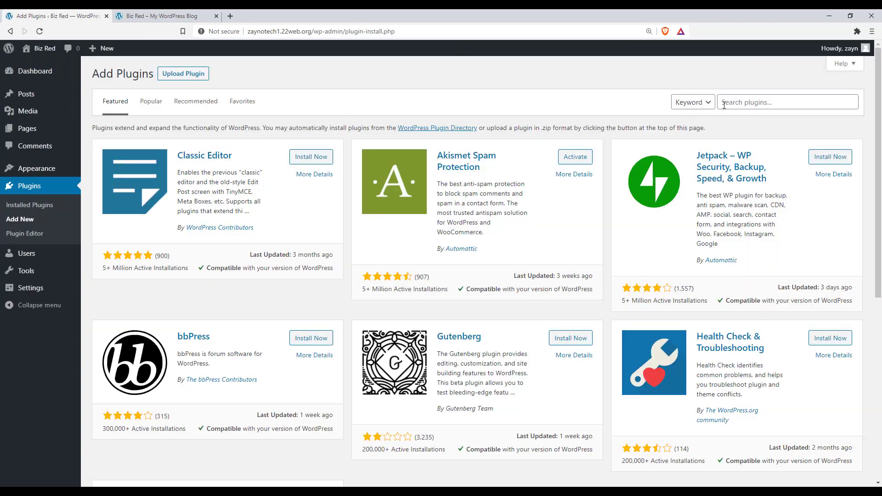
left_click(723, 105)
type("Elementor")
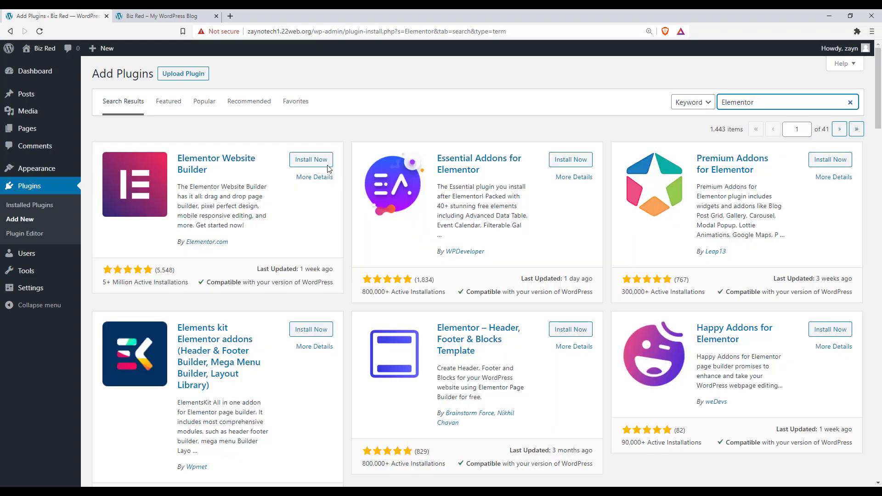
left_click(327, 164)
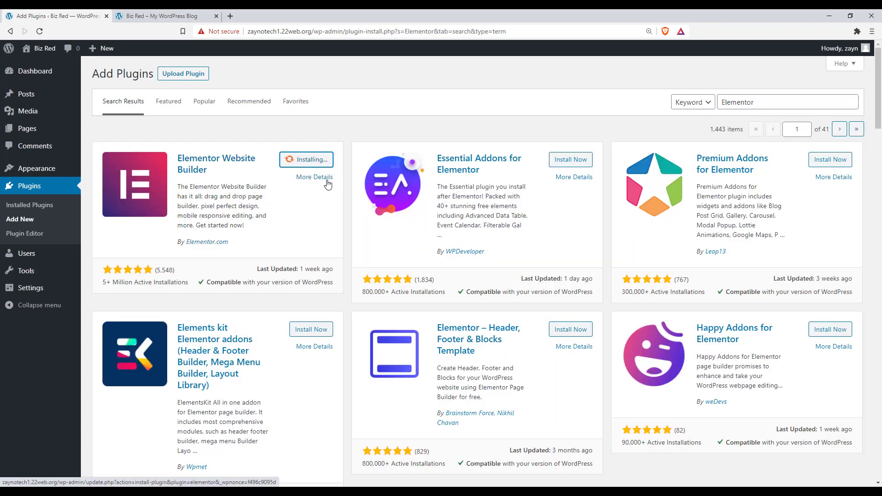
left_click(316, 160)
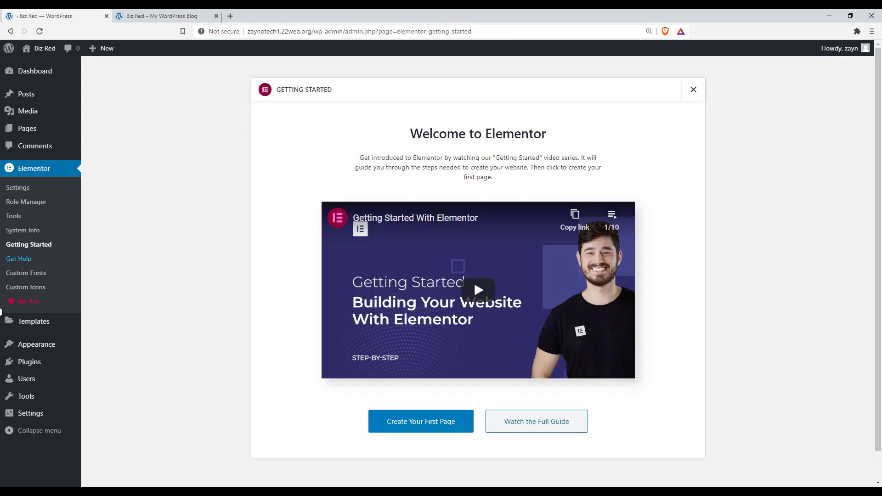
Step: Find the OceanWP theme in the theme directory, then install and activate it
mouse_move(32, 345)
left_click(107, 349)
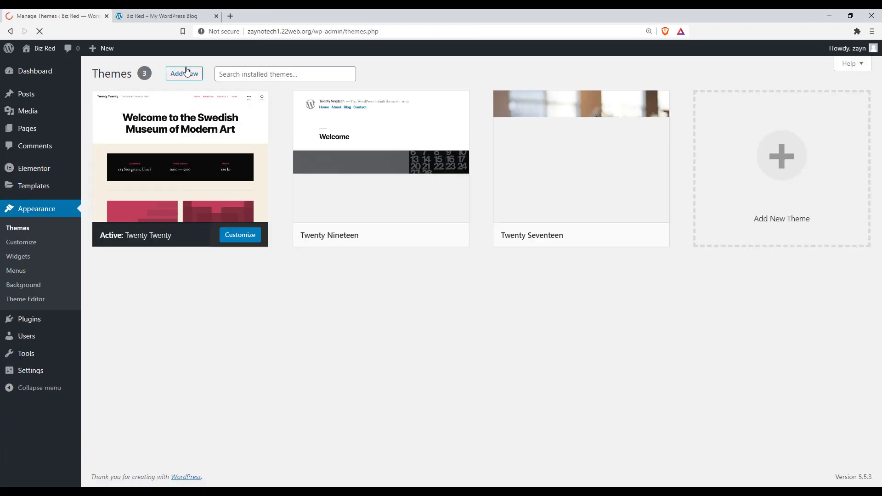
left_click(183, 73)
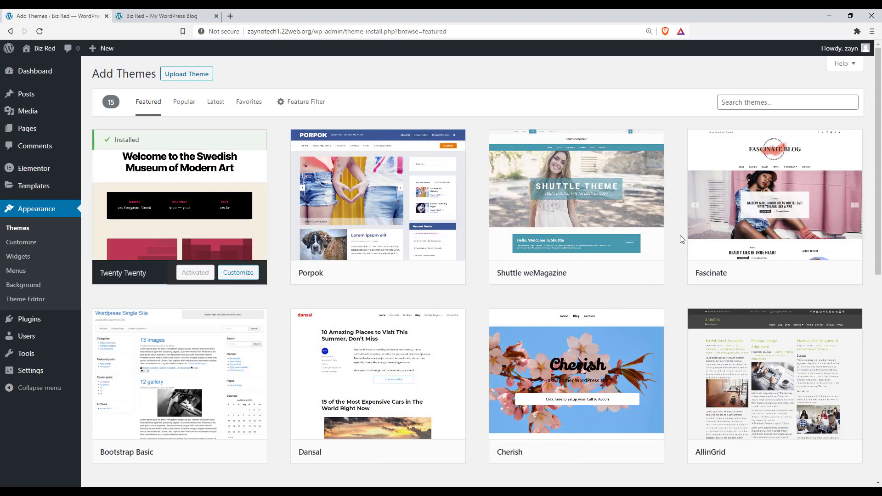
left_click(735, 102)
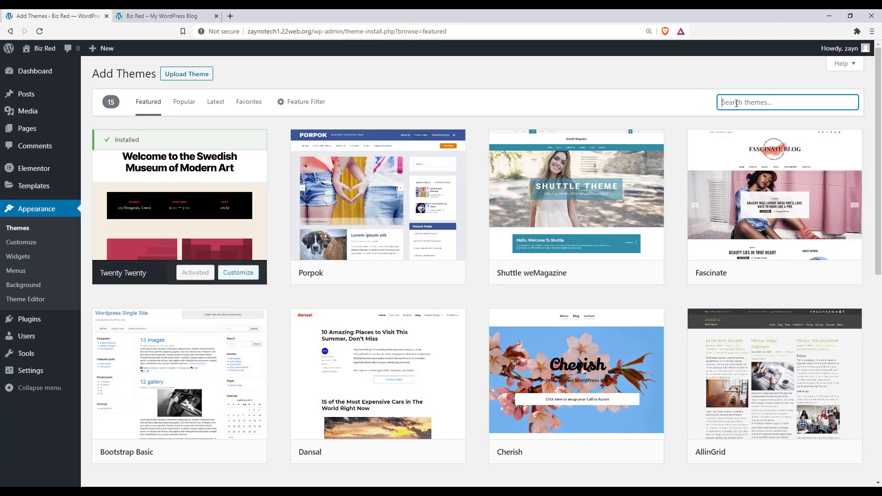
type("OceanWP")
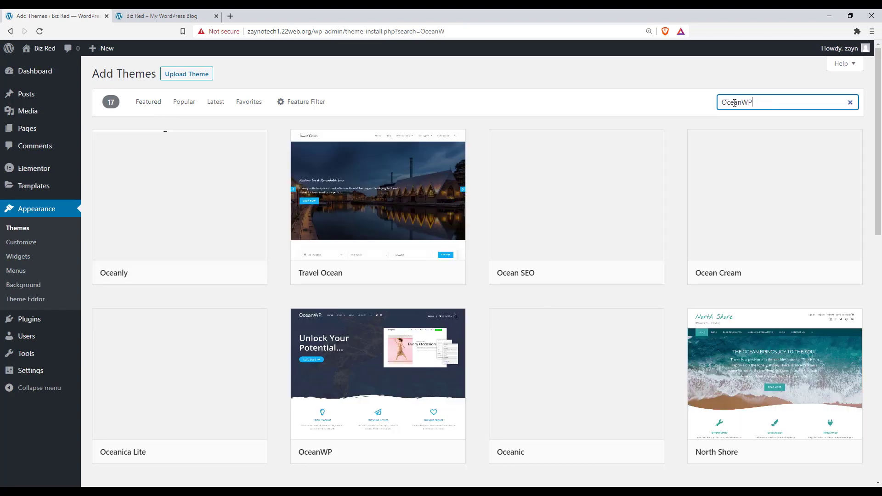
left_click(201, 274)
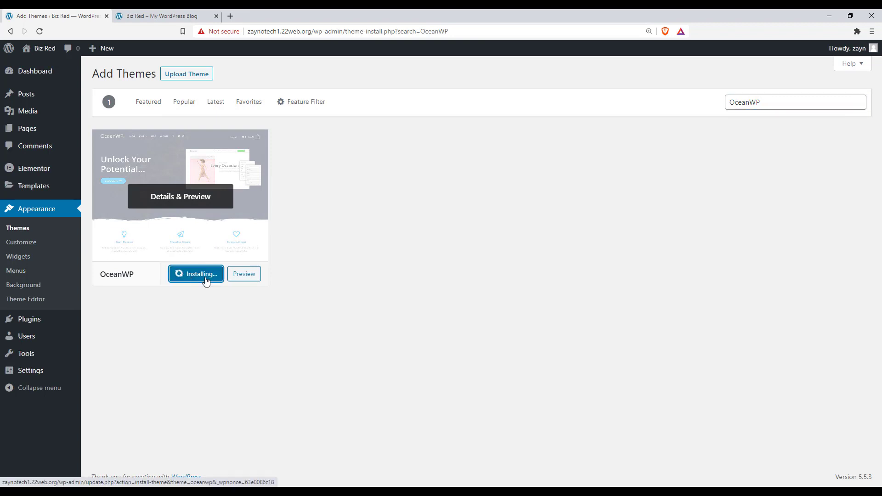
left_click(185, 274)
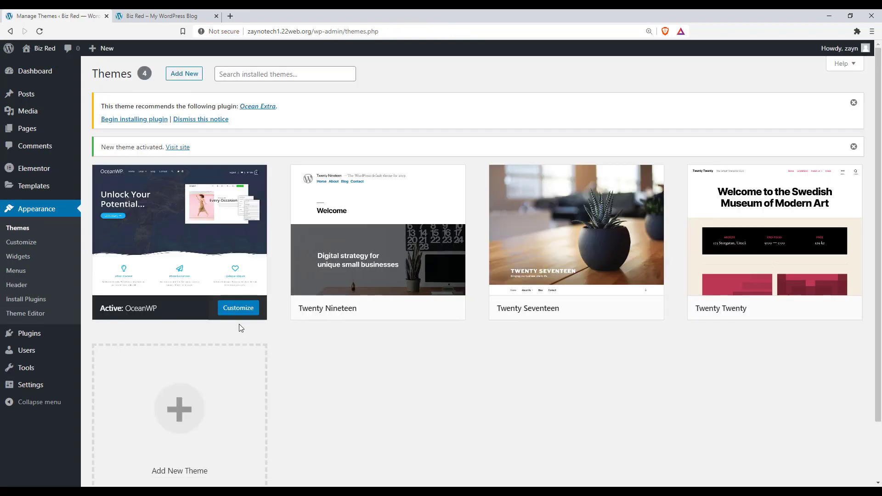
Step: Move the Sample Page and the Privacy Policy page to the trash
left_click(18, 133)
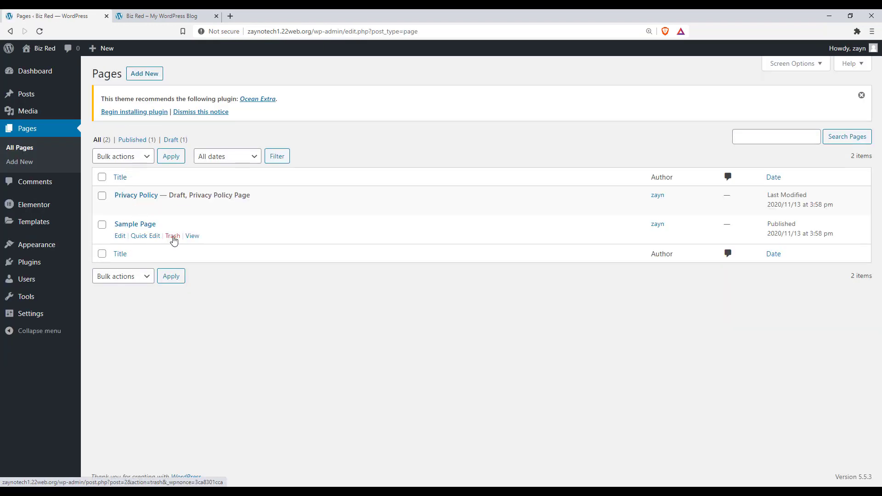
left_click(173, 237)
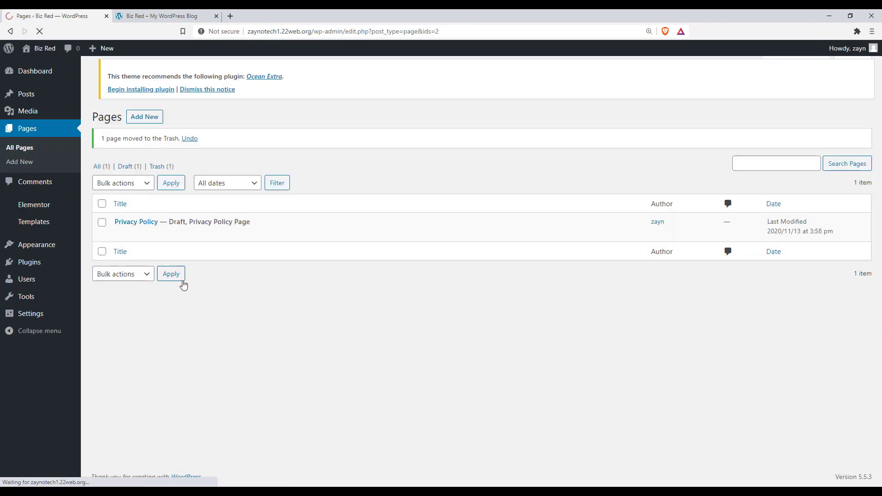
left_click(173, 235)
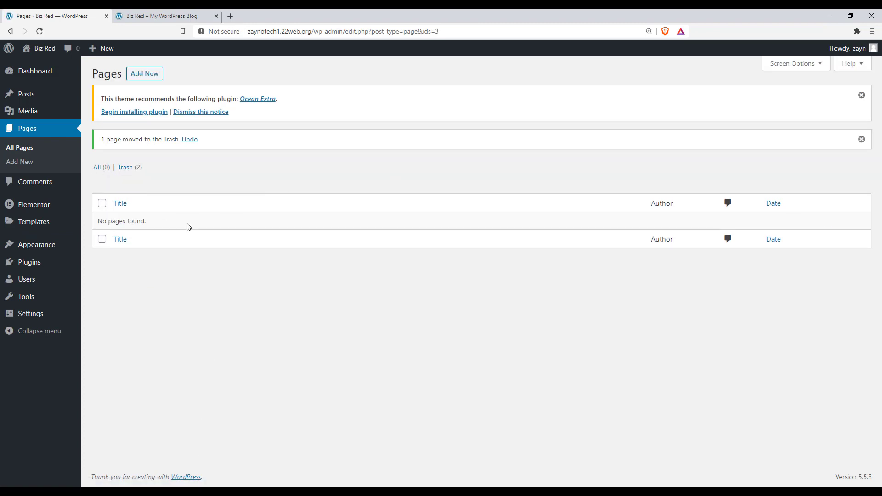
Step: Create a page titled Home, publish it and return to the list of pages
left_click(145, 78)
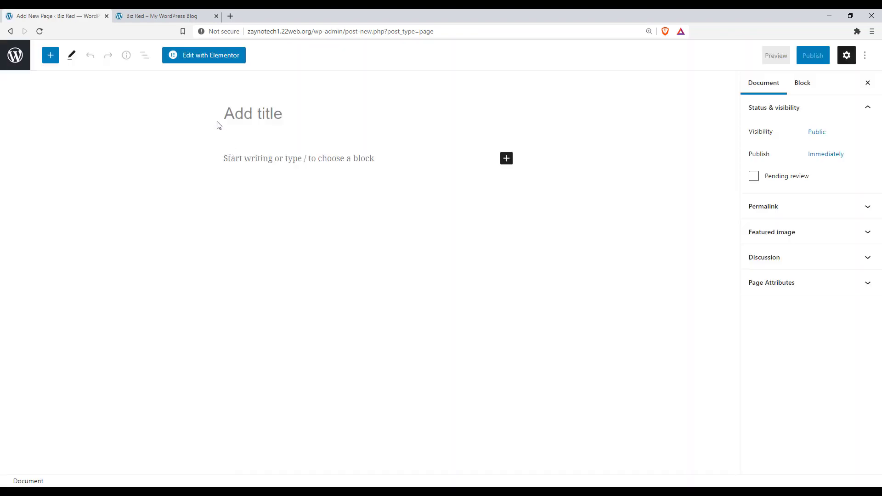
type("H")
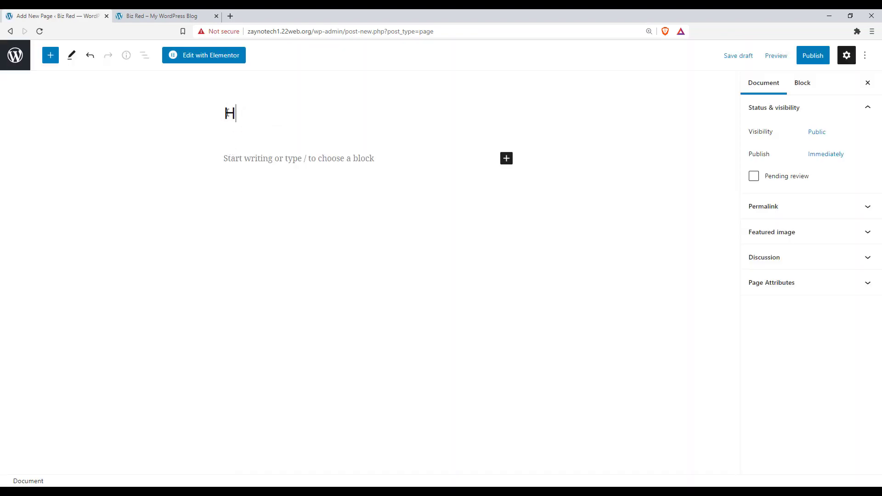
type("ome")
left_click(812, 55)
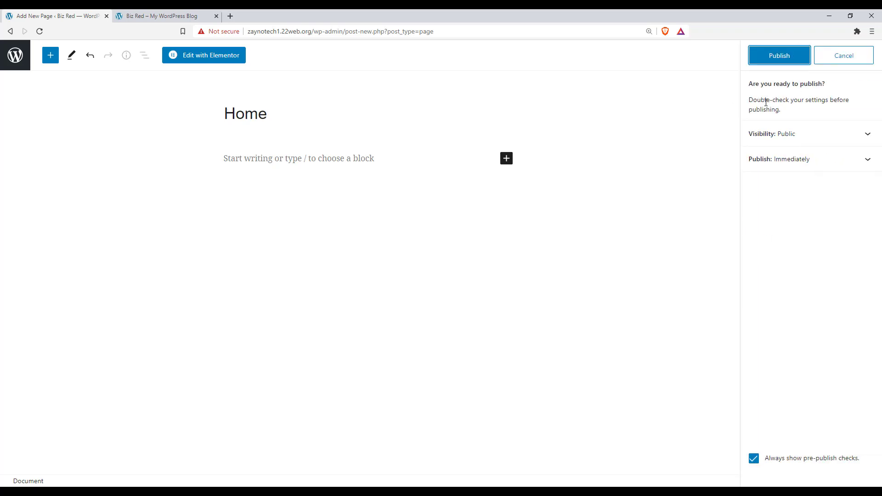
left_click(778, 56)
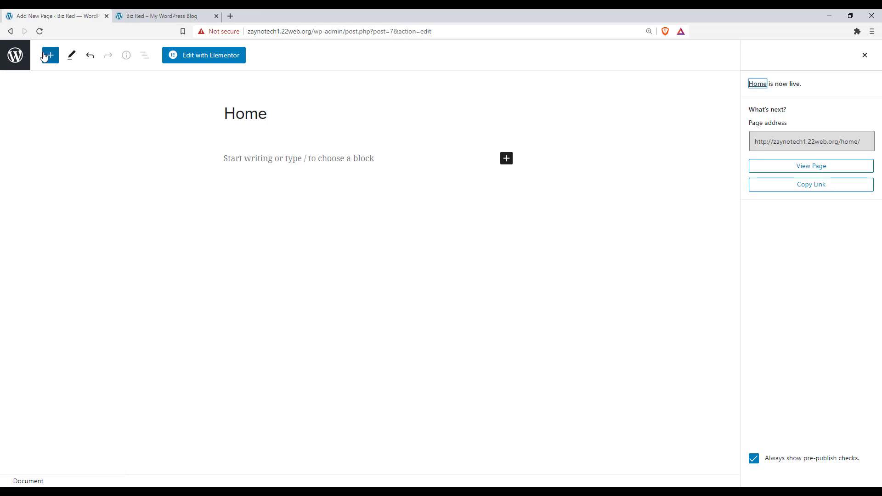
left_click(15, 62)
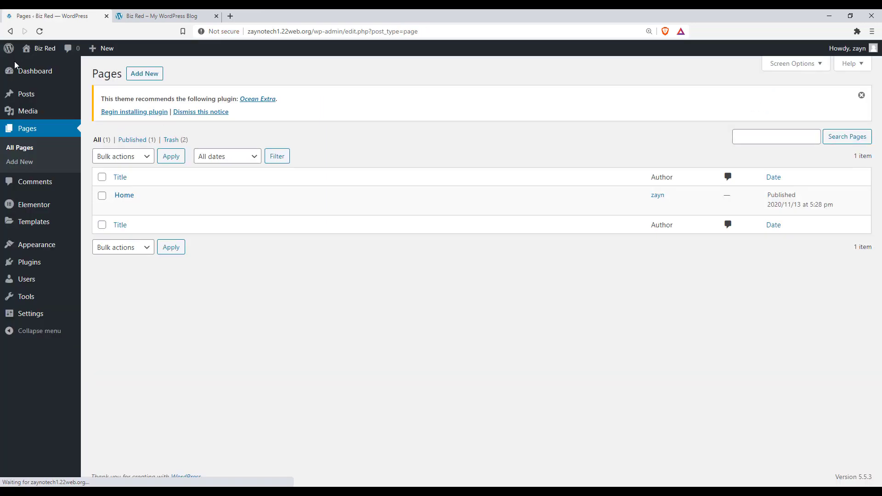
Step: Make the site's homepage display a static page, choose Home as that page and save the reading settings
mouse_move(38, 321)
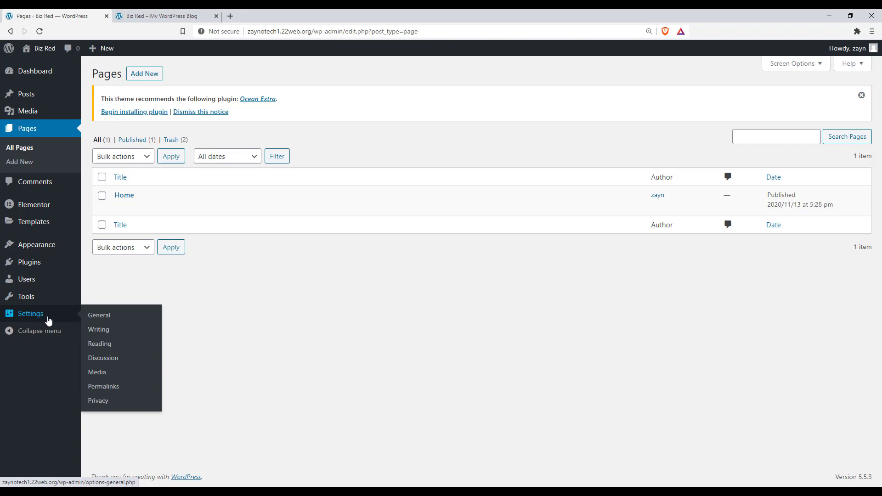
left_click(105, 347)
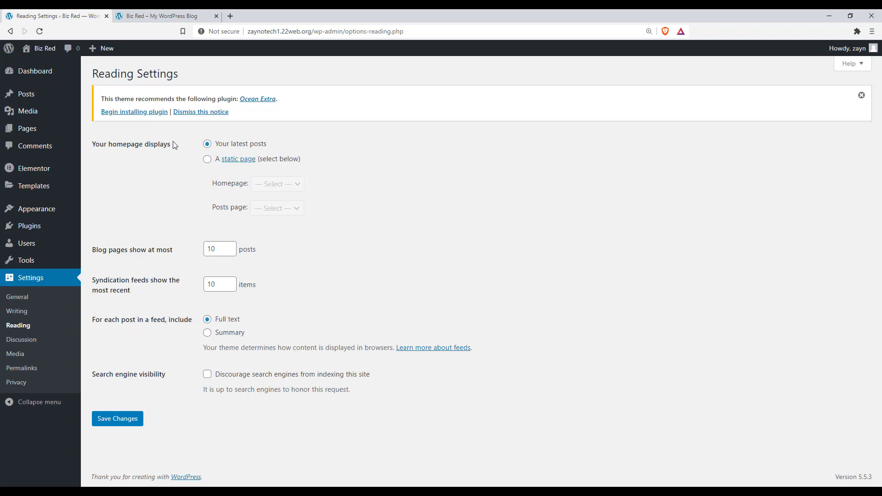
left_click_drag(173, 142, 88, 146)
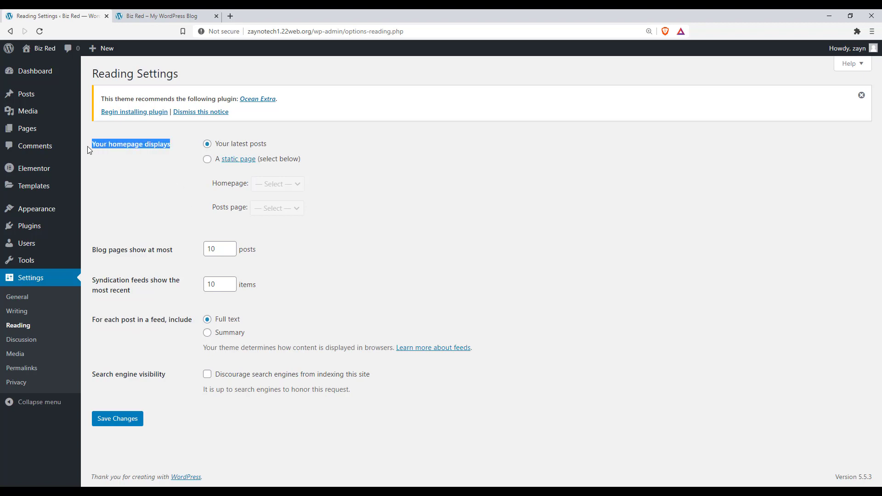
left_click(207, 159)
left_click(270, 186)
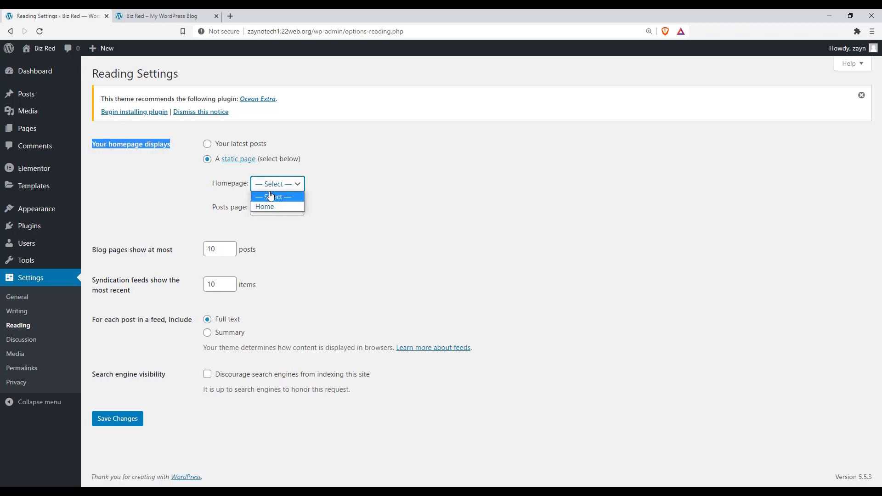
left_click(272, 208)
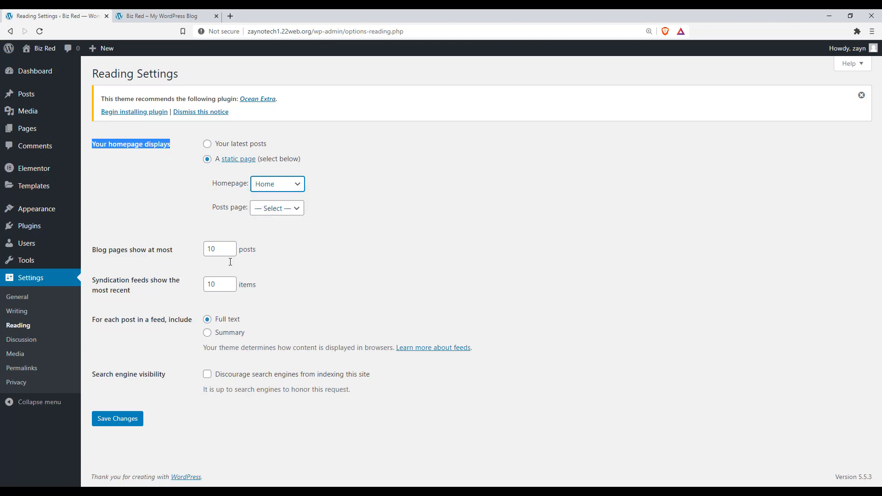
left_click(131, 419)
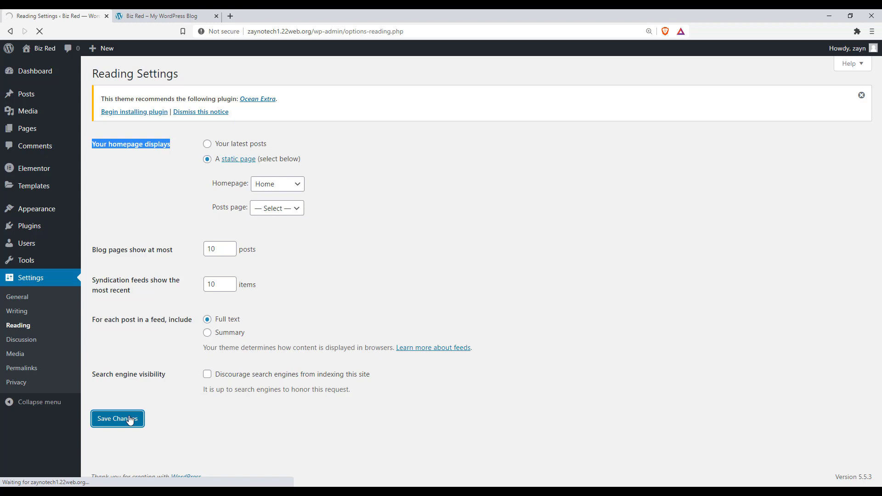
Step: Open the live site in a new tab and examine the homepage's layout and sidebar content
right_click(40, 46)
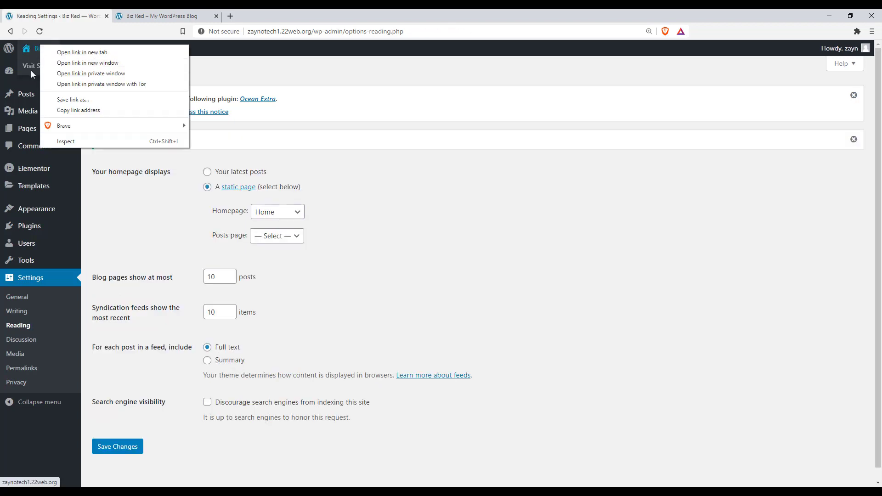
right_click(29, 66)
left_click(46, 74)
left_click(137, 14)
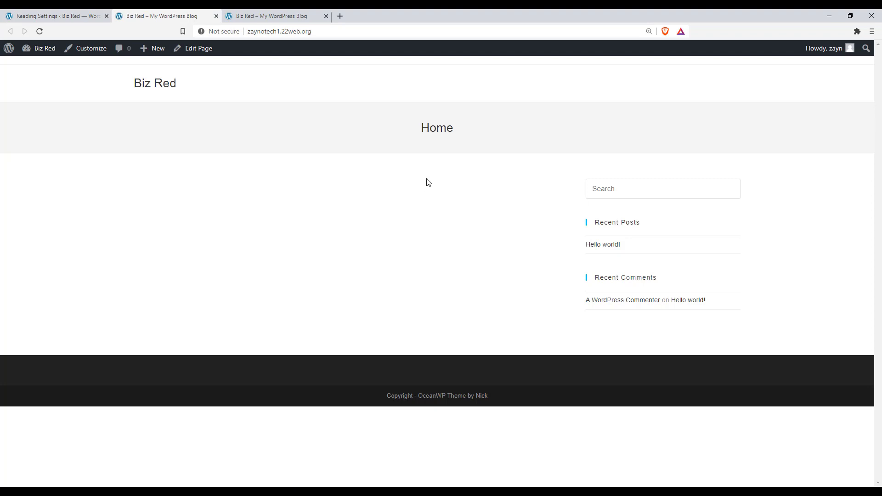
left_click_drag(636, 201, 725, 315)
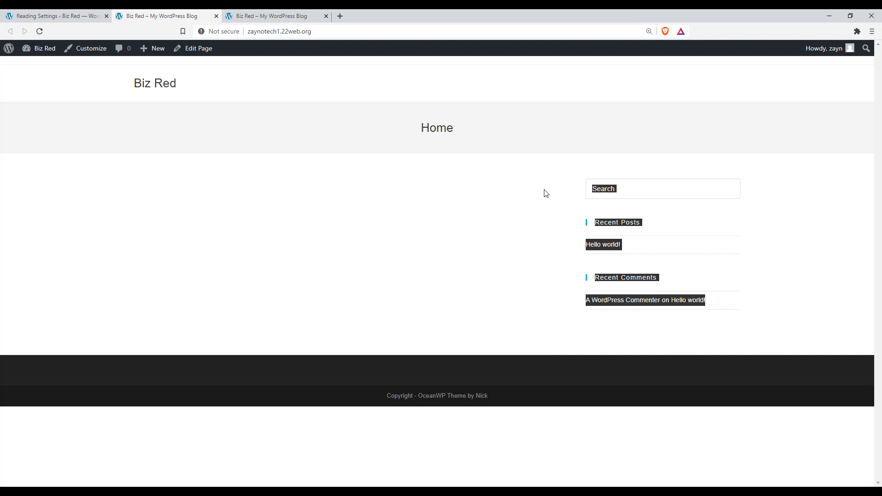
left_click(520, 206)
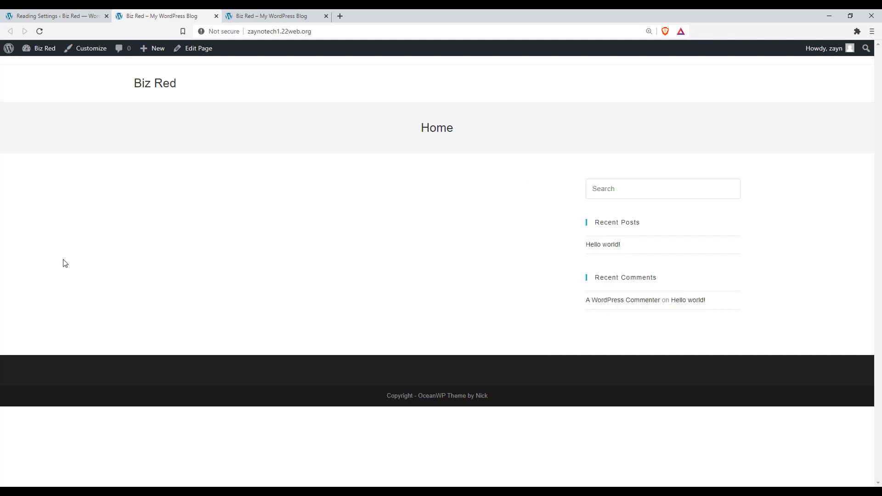
left_click_drag(545, 228, 834, 234)
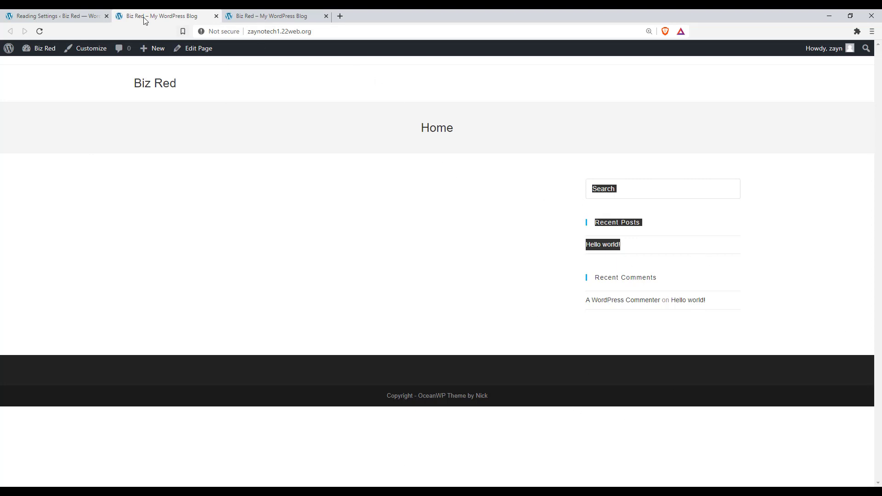
Step: Find the Ocean Extra plugin among the plugins available to add, then install and activate it
left_click(79, 15)
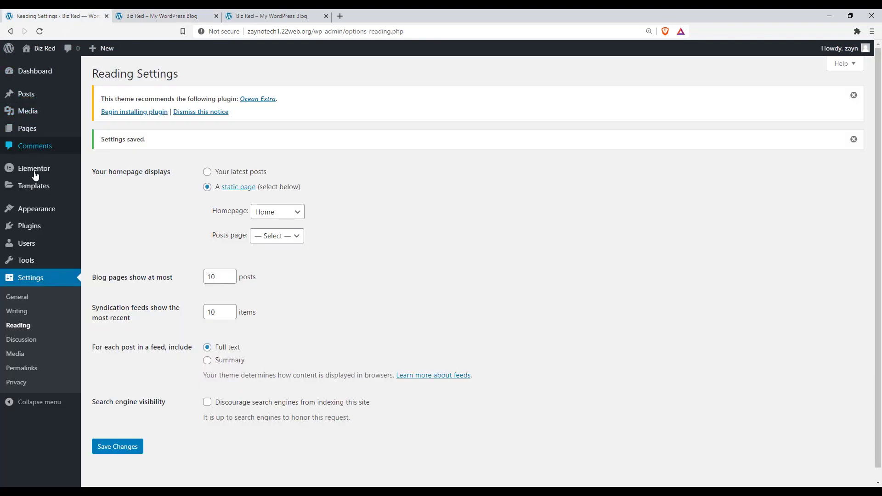
mouse_move(54, 227)
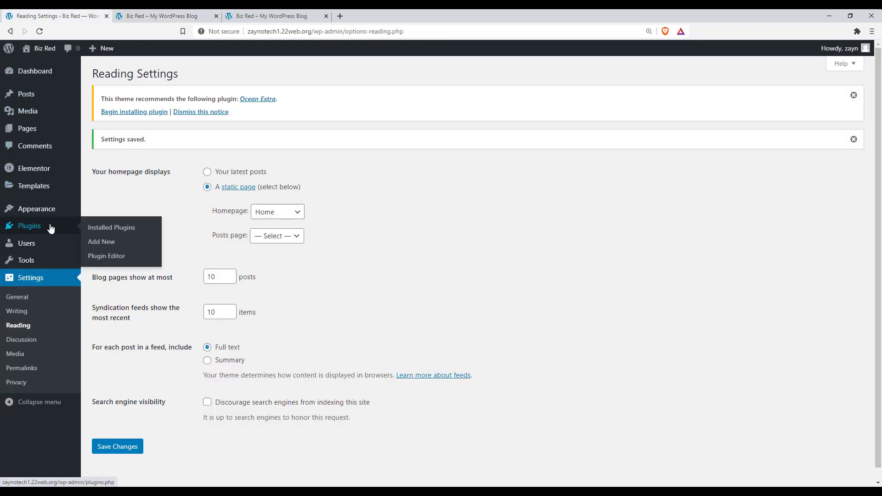
left_click(134, 247)
type("O")
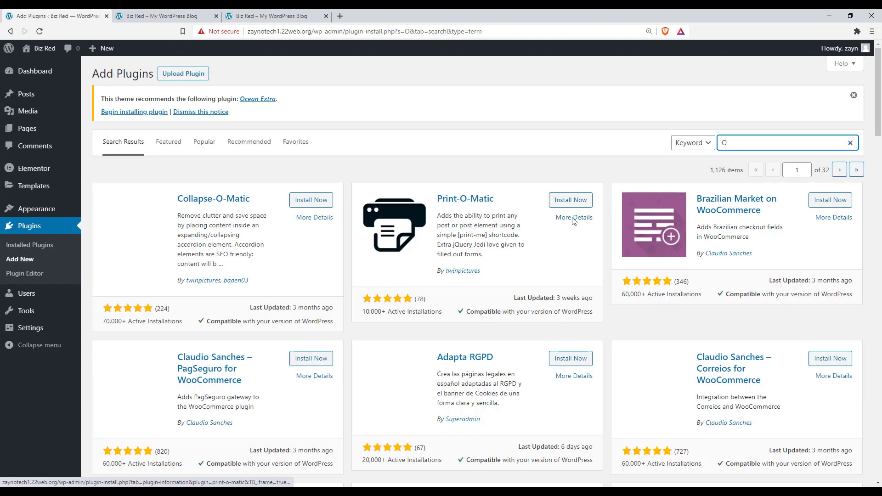
type("crea")
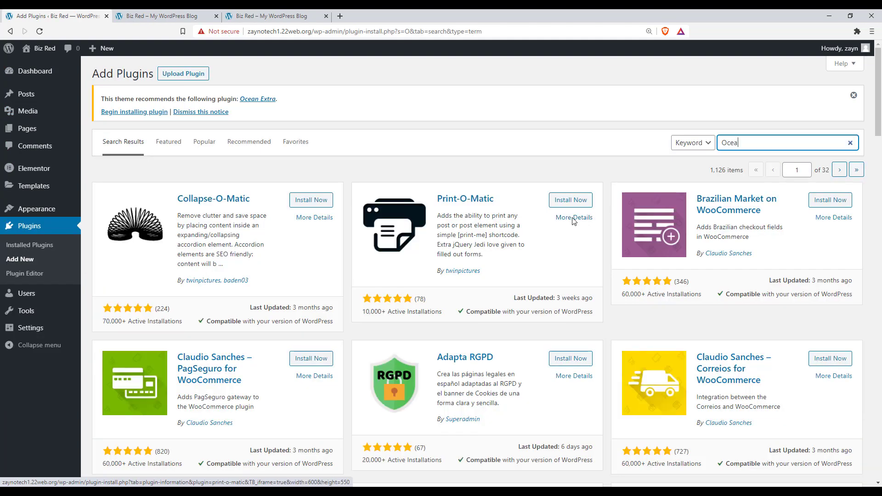
type("n Extra")
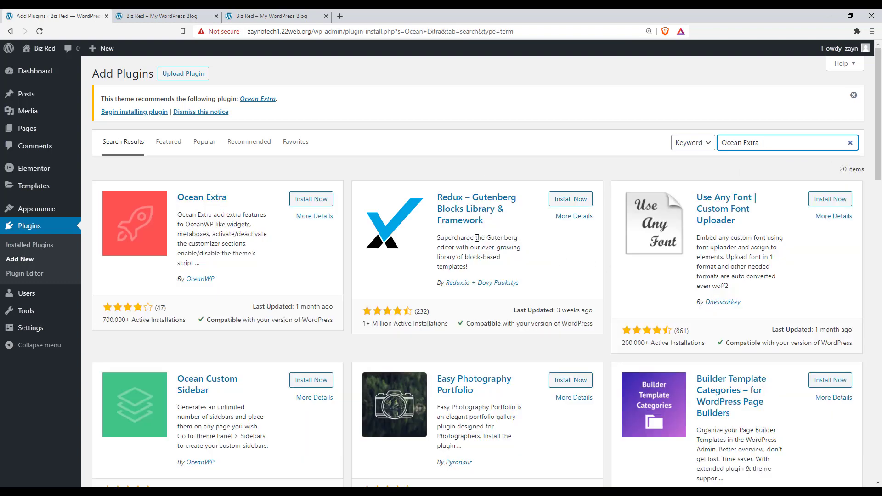
left_click(316, 198)
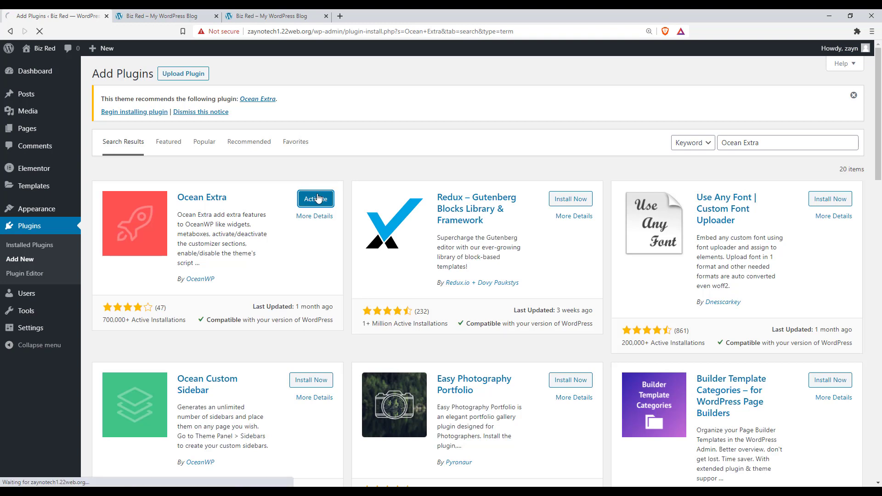
left_click(317, 199)
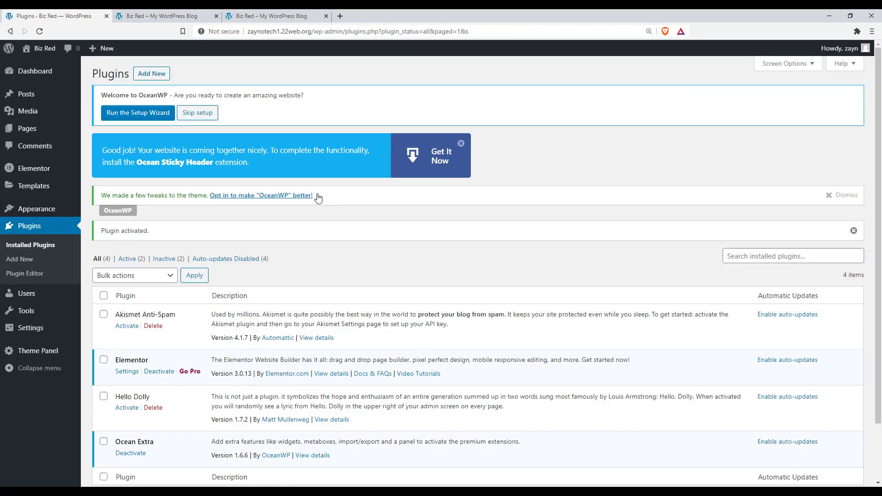
Step: Open the Home page for editing, set its OceanWP content layout to 100% Full Width and update the page
left_click(40, 131)
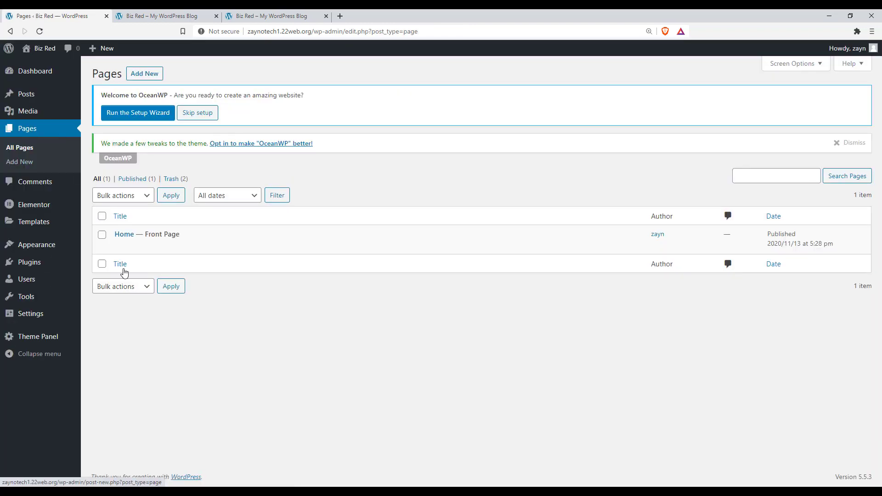
mouse_move(120, 228)
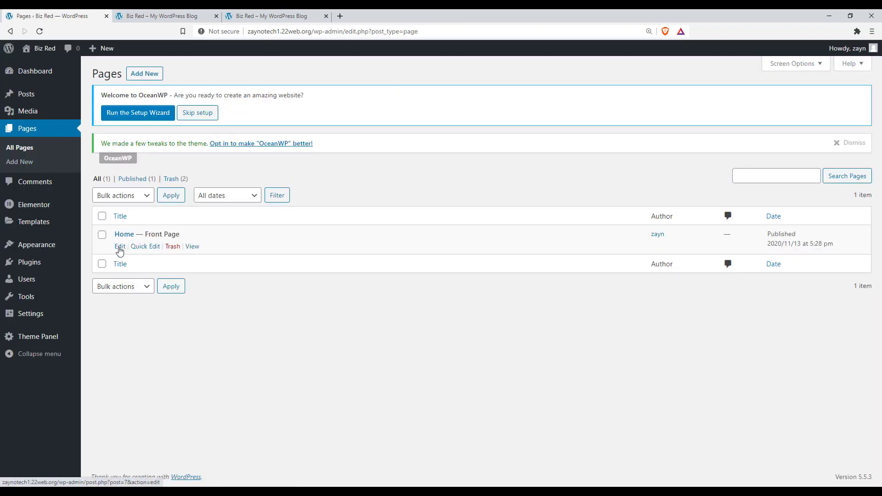
left_click(119, 249)
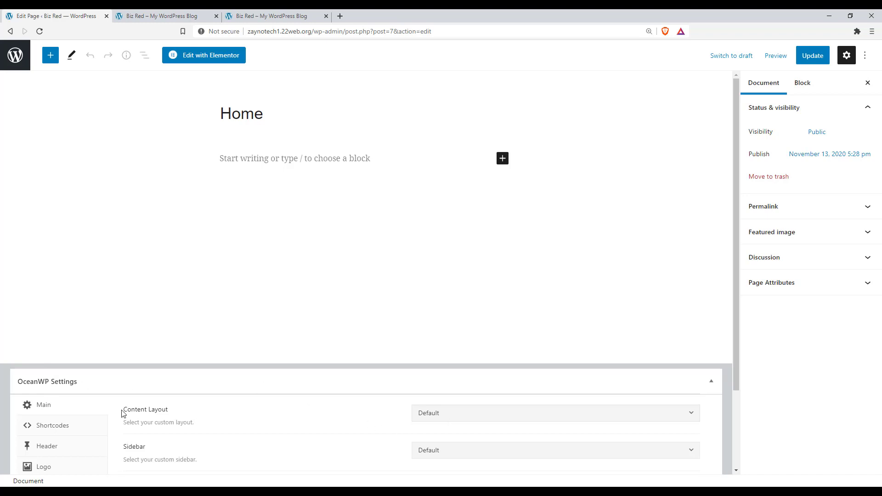
left_click(428, 416)
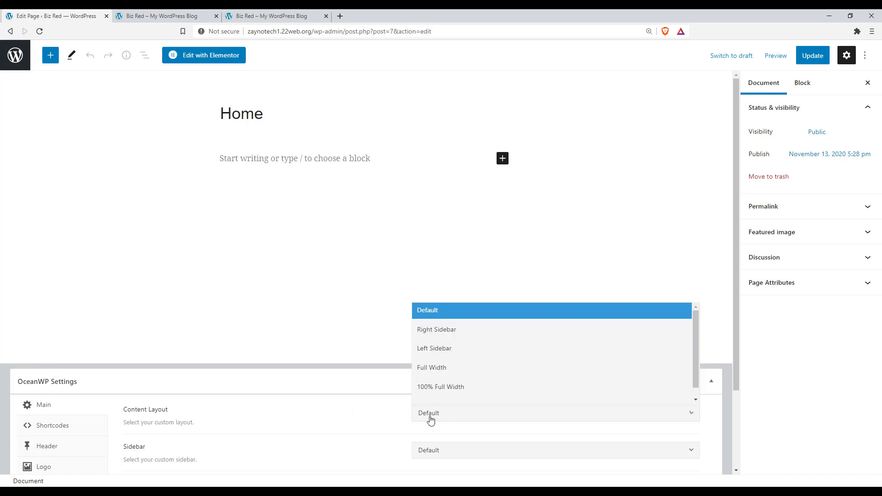
left_click(430, 390)
left_click(813, 55)
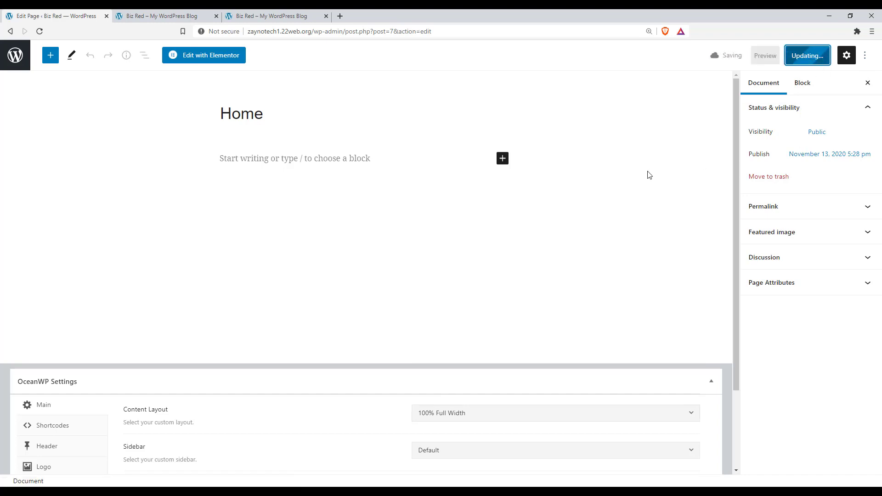
Step: Reload the live homepage and examine its layout and page title area
left_click(186, 16)
left_click(40, 31)
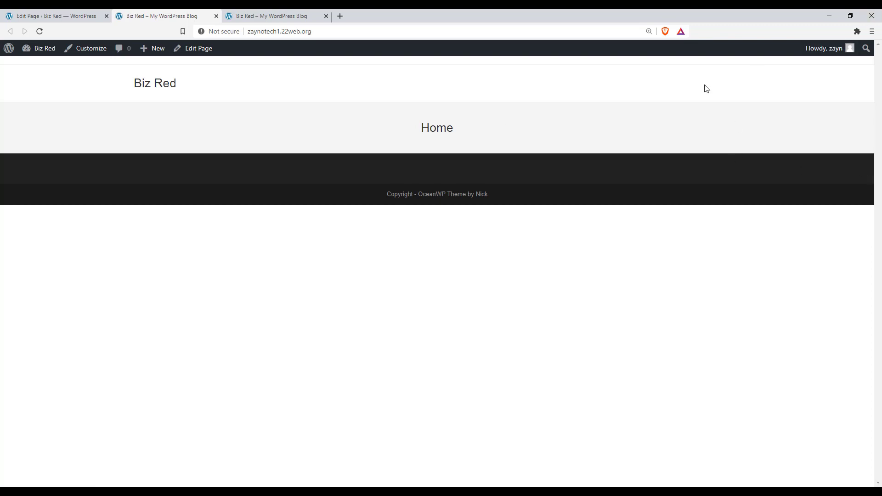
double_click(430, 130)
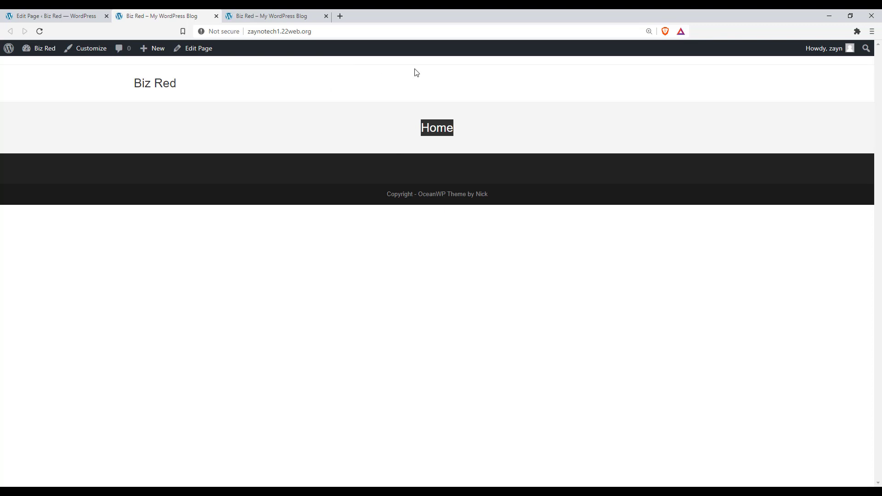
Step: In the Home page's OceanWP header settings, disable the top bar and set the header style to Transparent
left_click(56, 17)
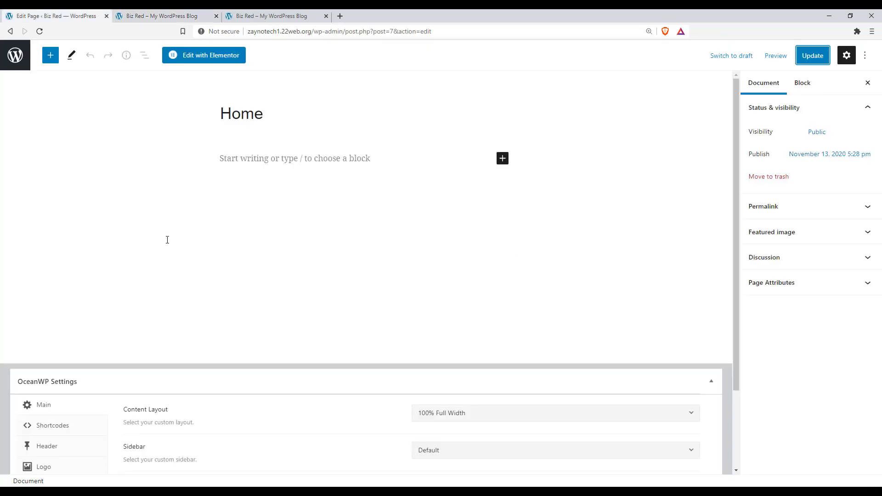
scroll(170, 241, "down", 2)
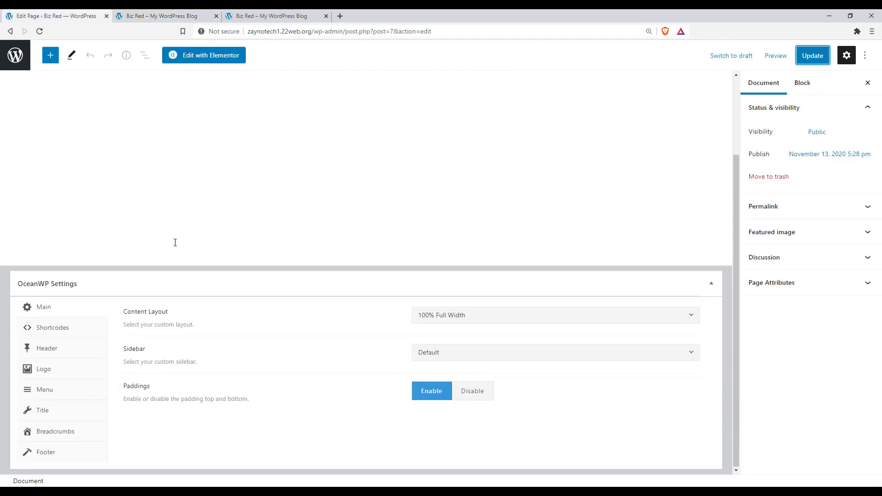
left_click(75, 348)
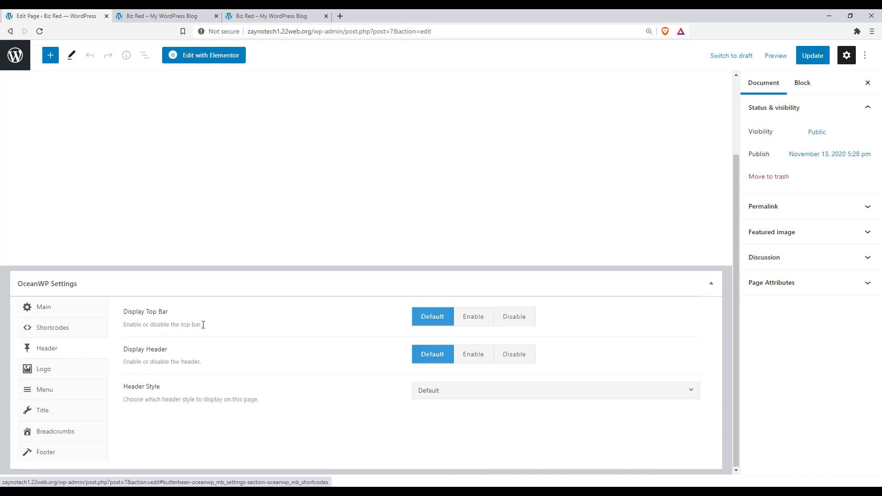
left_click(524, 319)
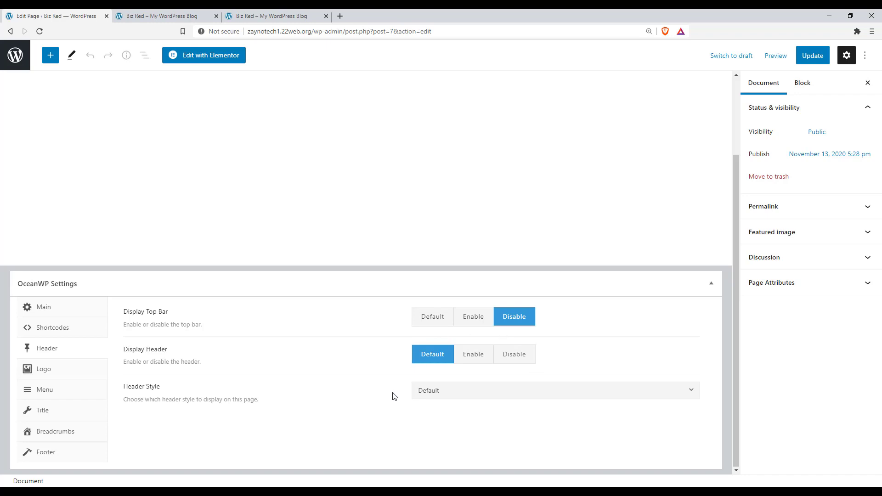
left_click(437, 391)
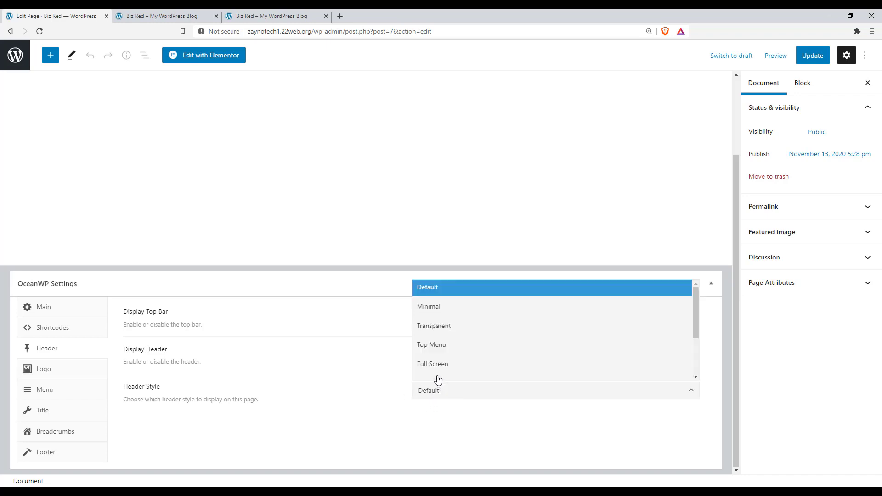
left_click(448, 327)
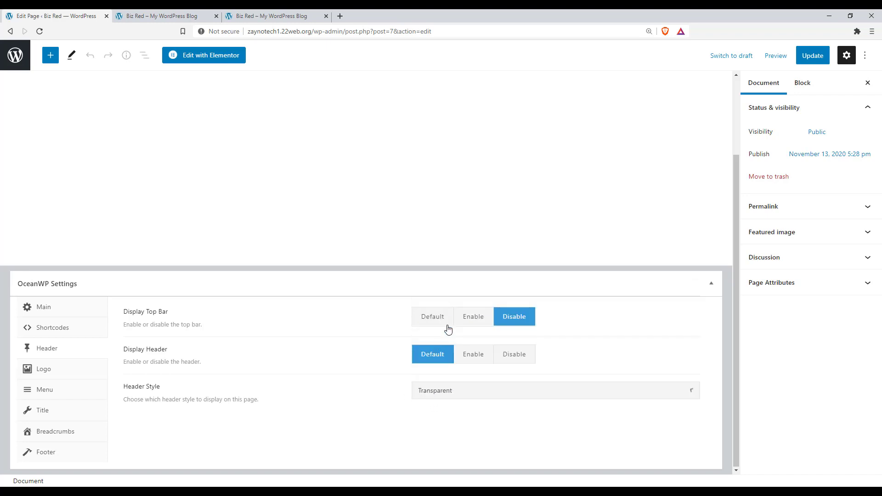
Step: Disable the Home page's title display, update the page and check the reloaded live homepage
left_click(60, 421)
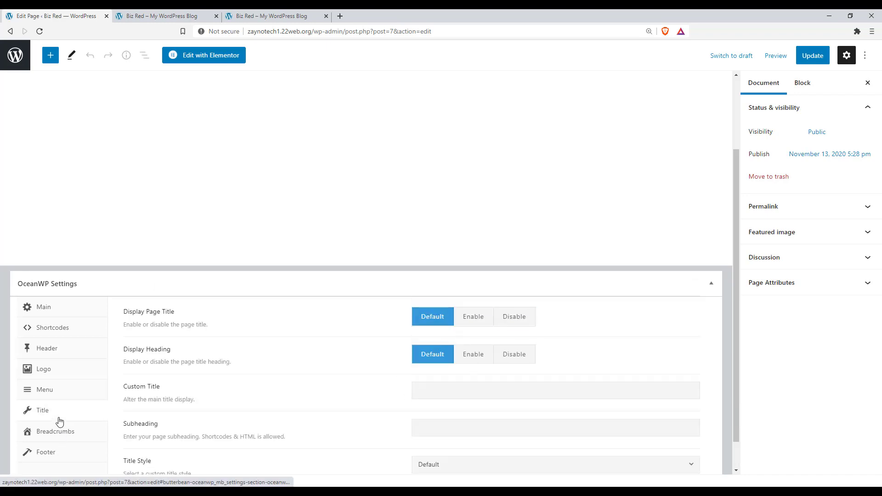
left_click(517, 318)
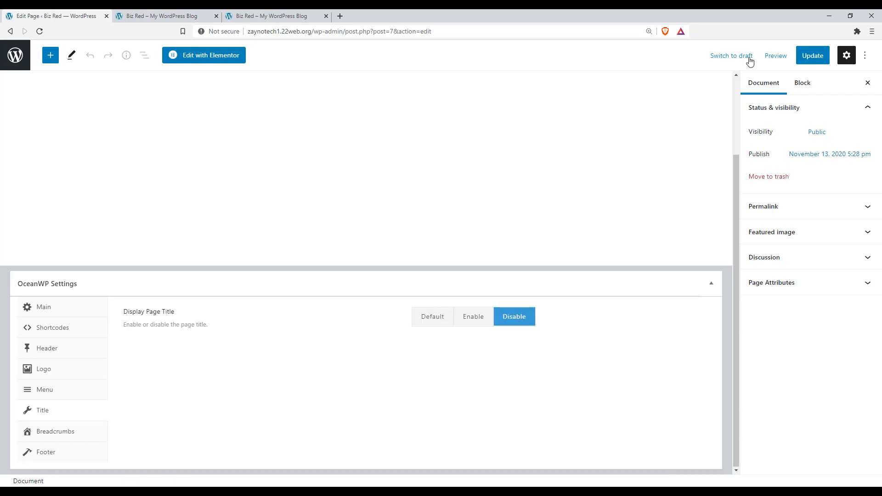
left_click(809, 54)
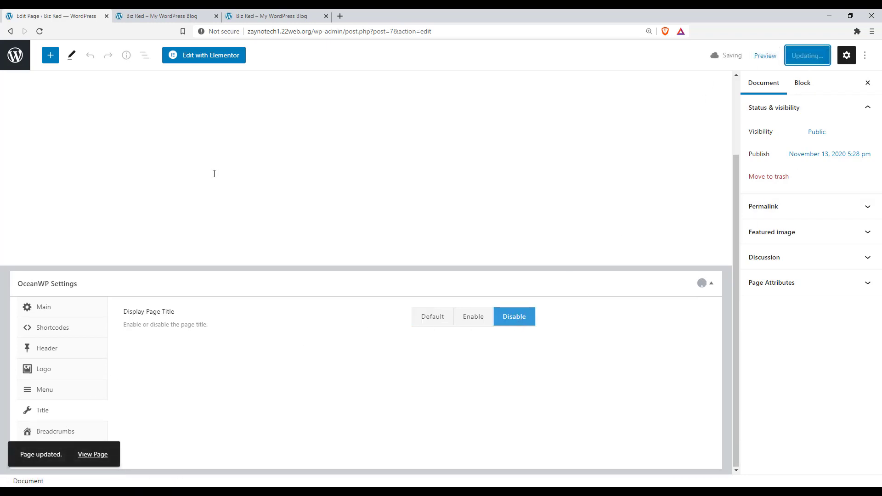
left_click(156, 16)
left_click(40, 31)
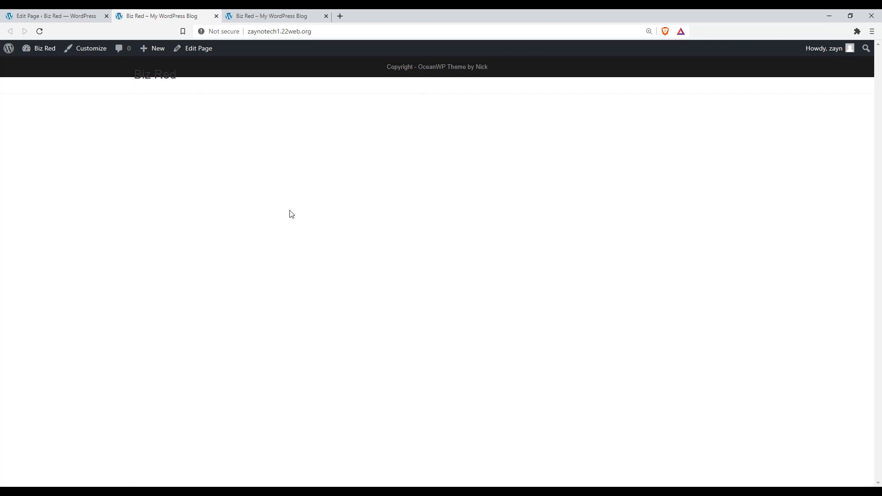
Step: Open the Home page in Elementor and add a single-column section with its content width set to Full Width
left_click(40, 16)
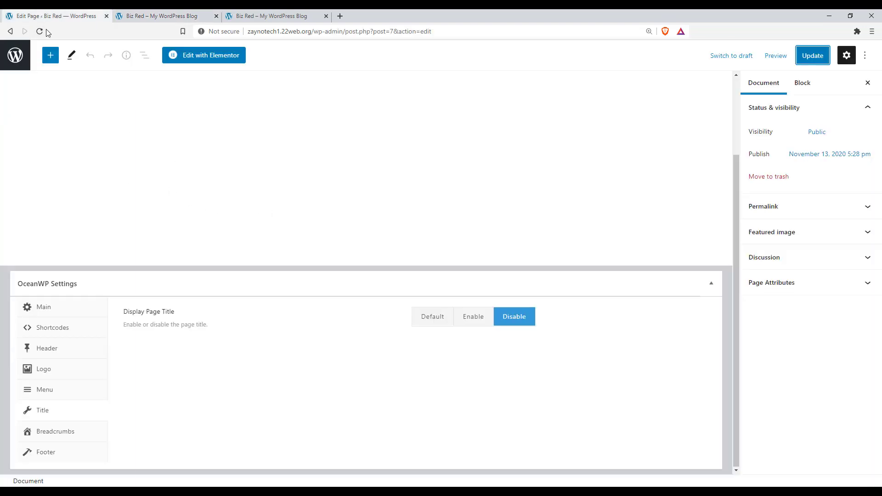
left_click(195, 58)
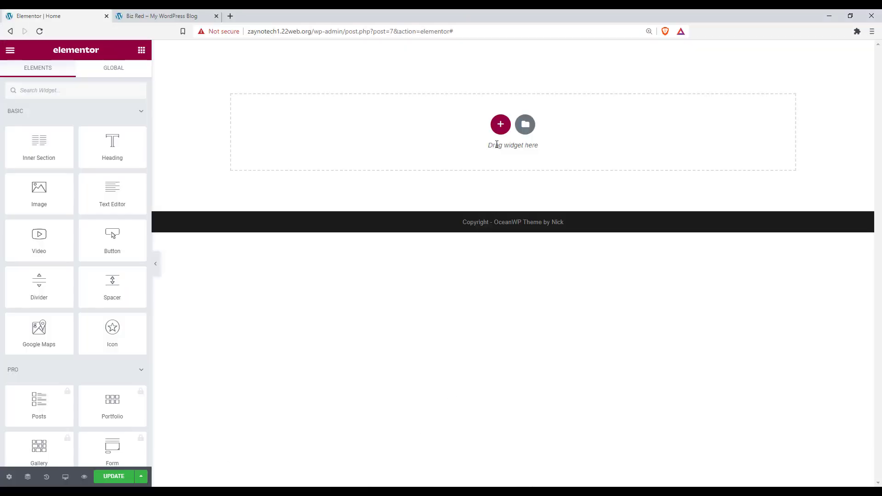
left_click(500, 124)
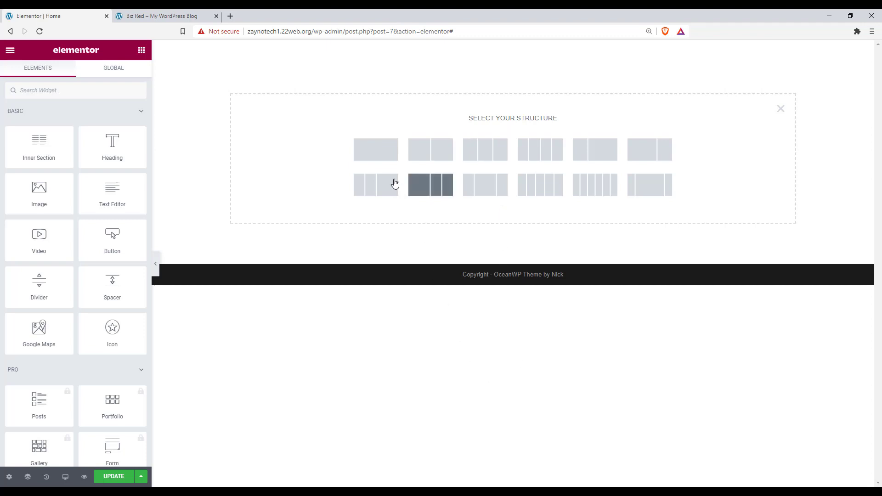
left_click(375, 152)
left_click(83, 129)
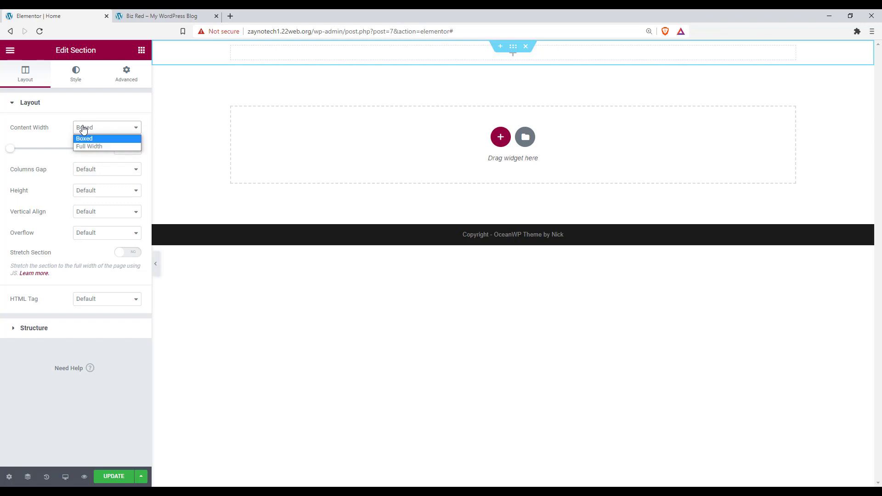
left_click(90, 145)
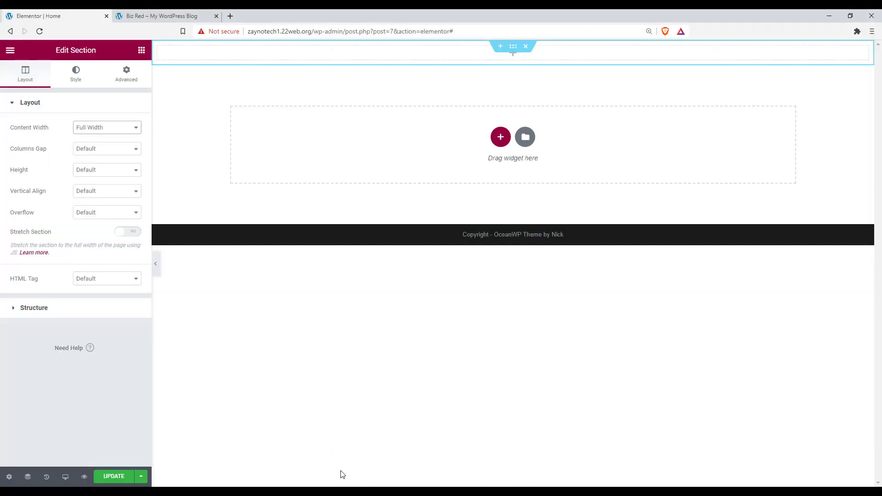
Step: Give the section a Classic background using the jumbotron_section1.jpg image from the media library
left_click(74, 79)
left_click(94, 149)
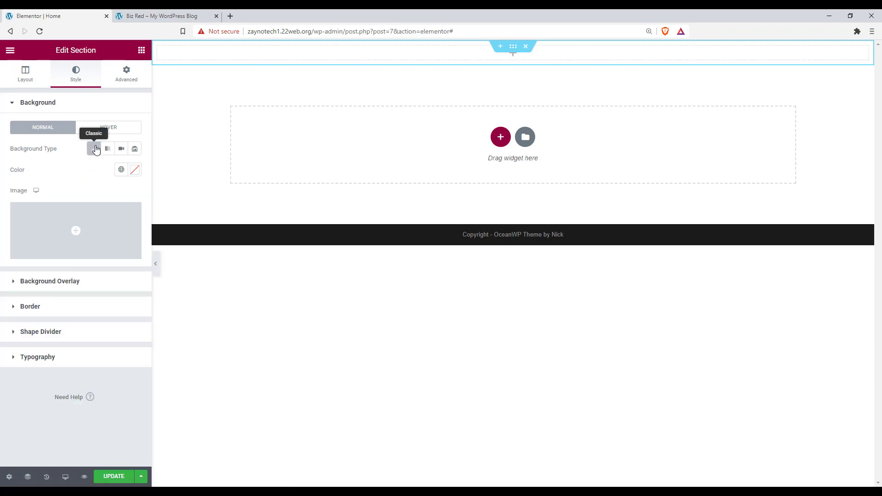
left_click(89, 236)
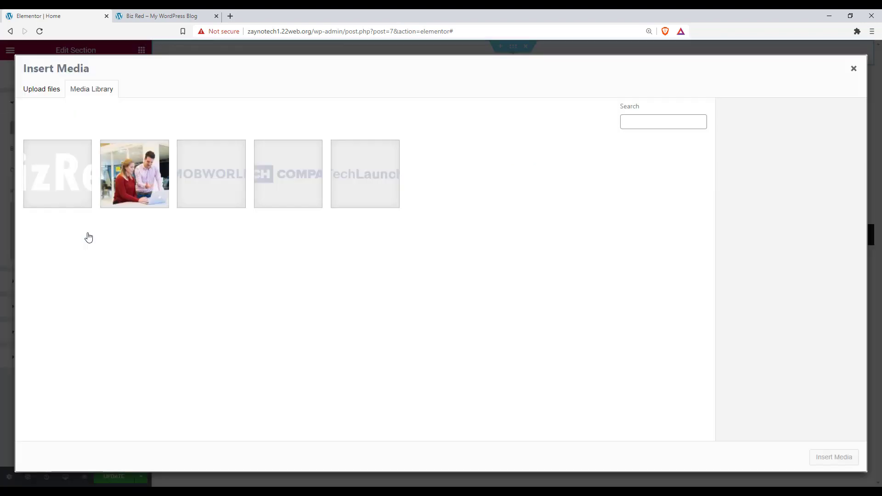
left_click(136, 176)
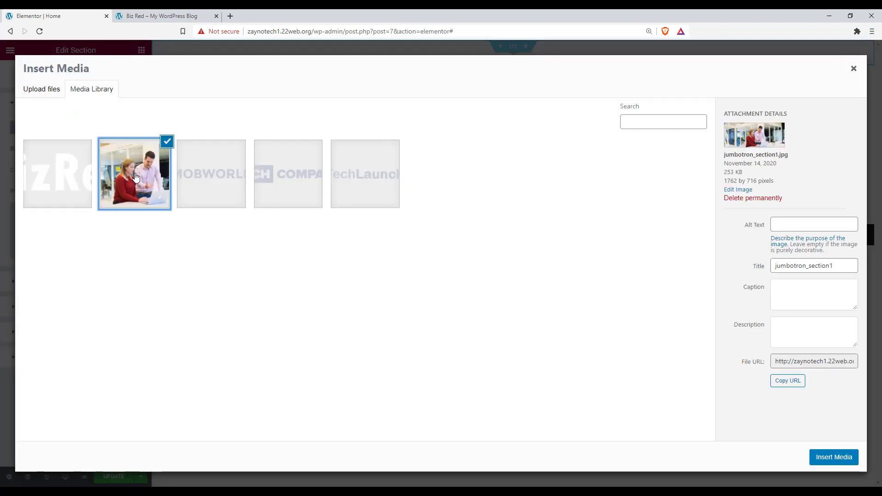
left_click(850, 457)
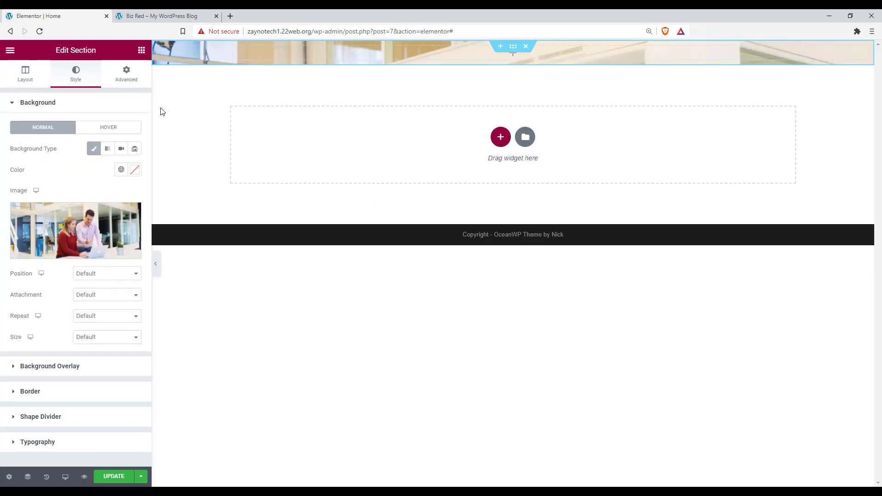
Step: Set the section's height to Min Height with a minimum height of 713 px
left_click(34, 79)
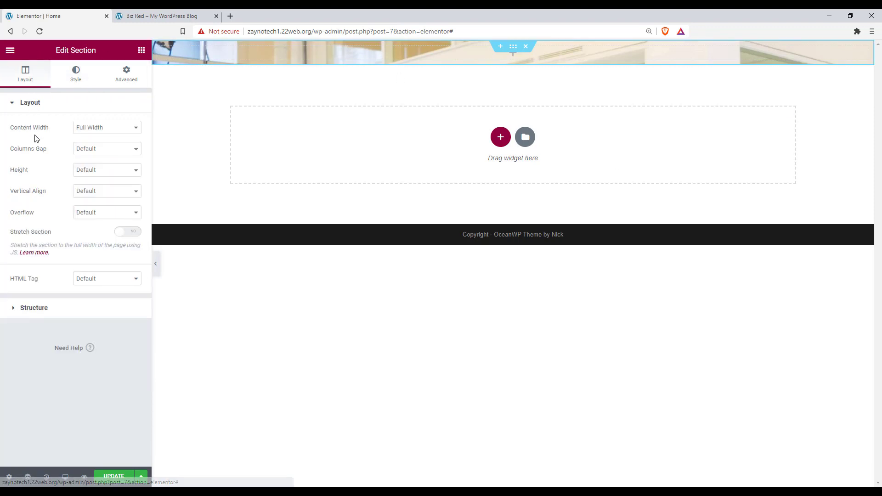
left_click(86, 173)
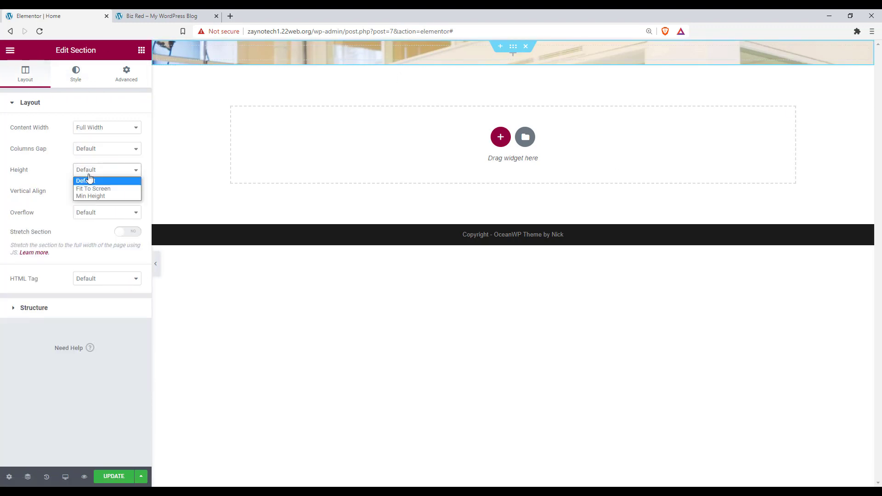
left_click(90, 197)
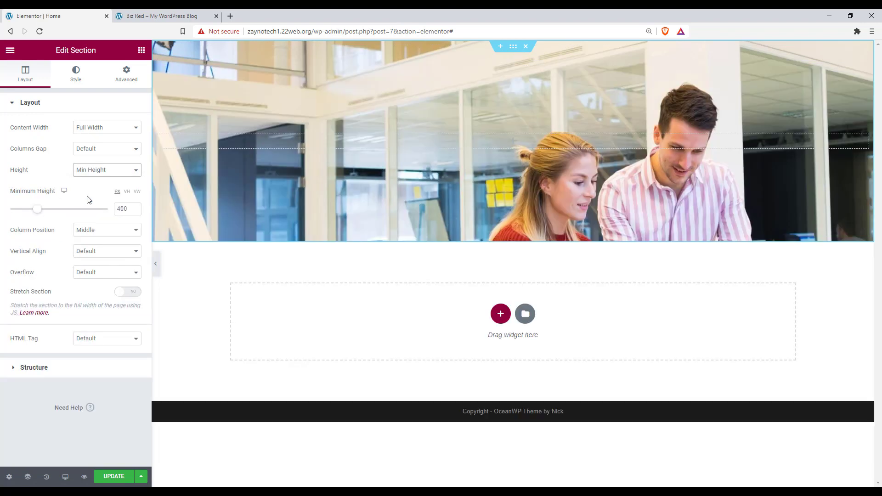
left_click_drag(41, 212, 63, 216)
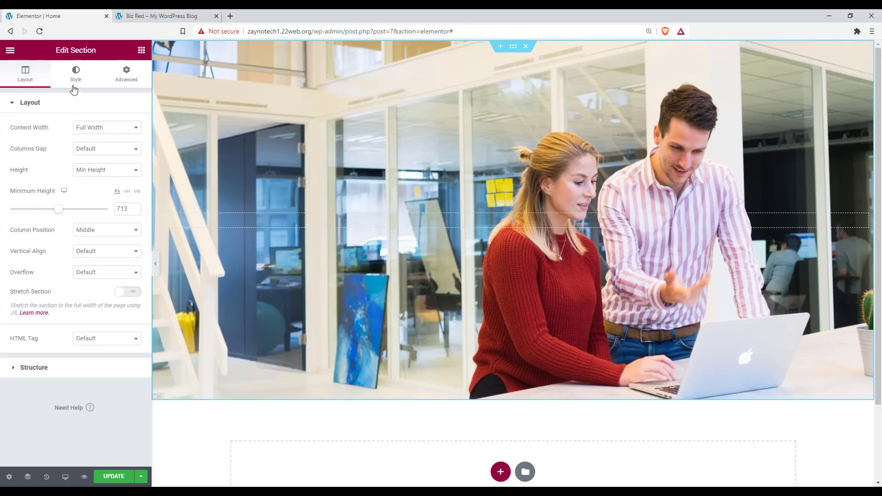
Step: Give the section a Classic black background overlay with an opacity of 0.61, and update the page
left_click(77, 80)
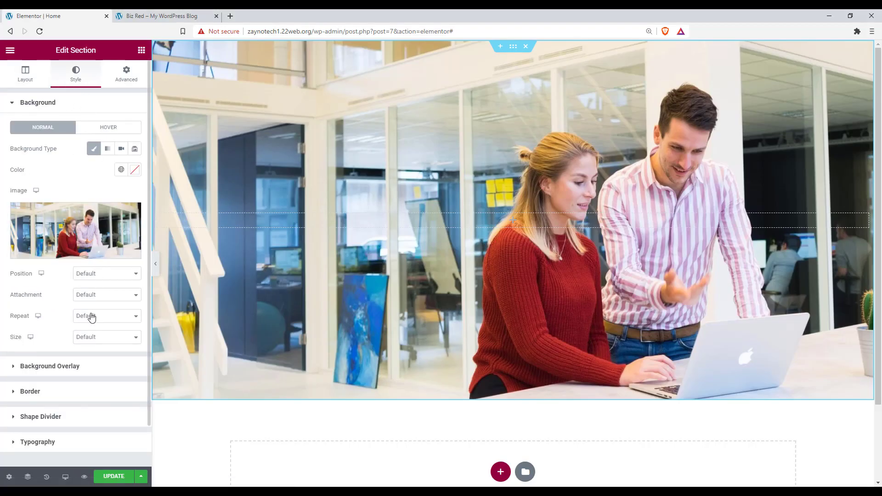
left_click(55, 367)
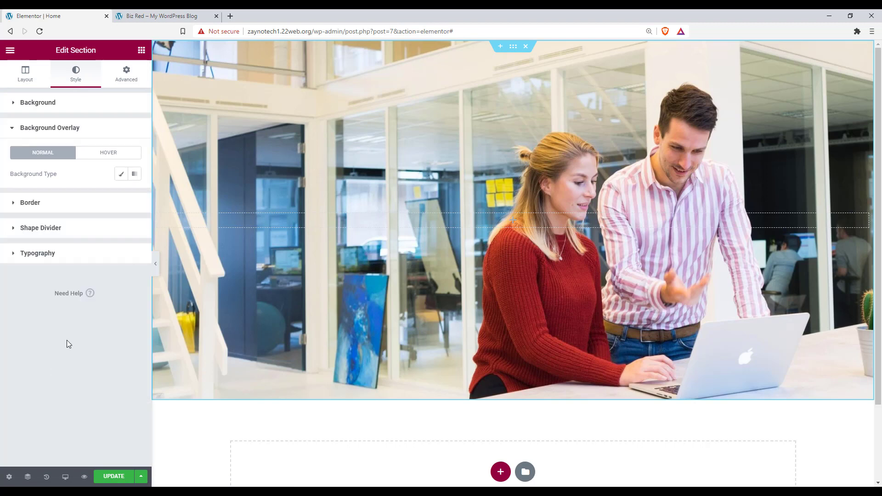
left_click(121, 174)
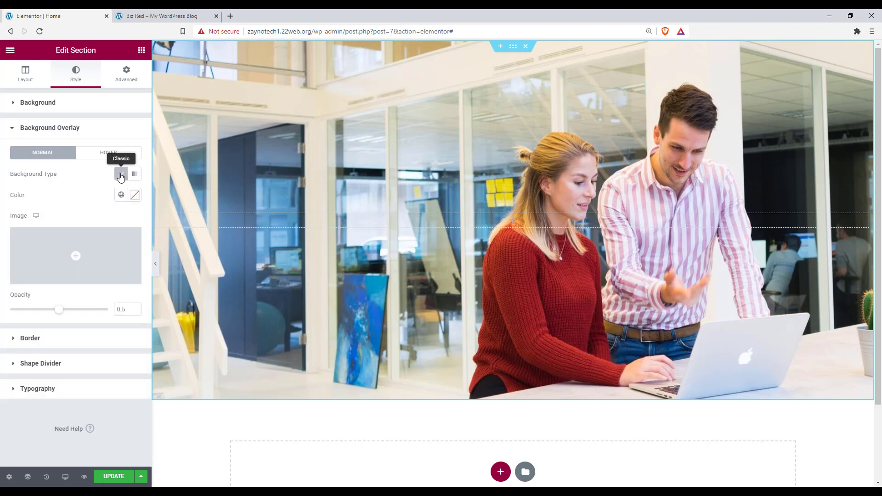
left_click(134, 194)
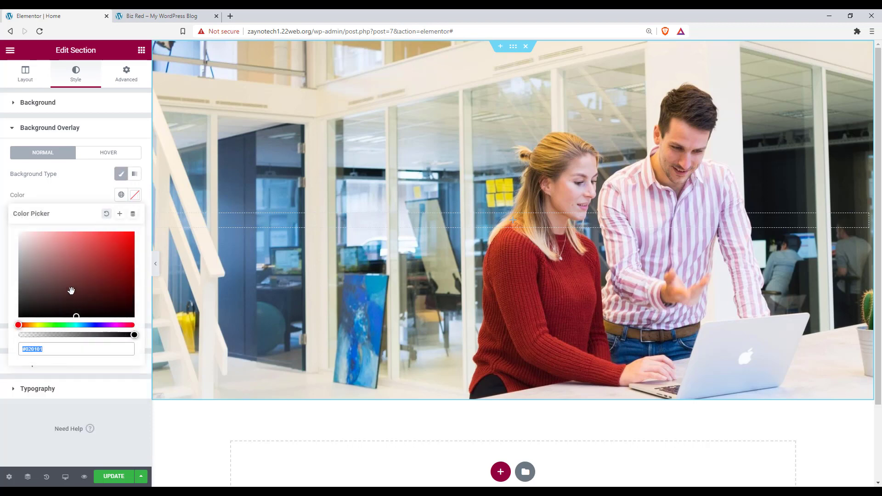
left_click_drag(74, 301, 145, 336)
left_click(150, 332)
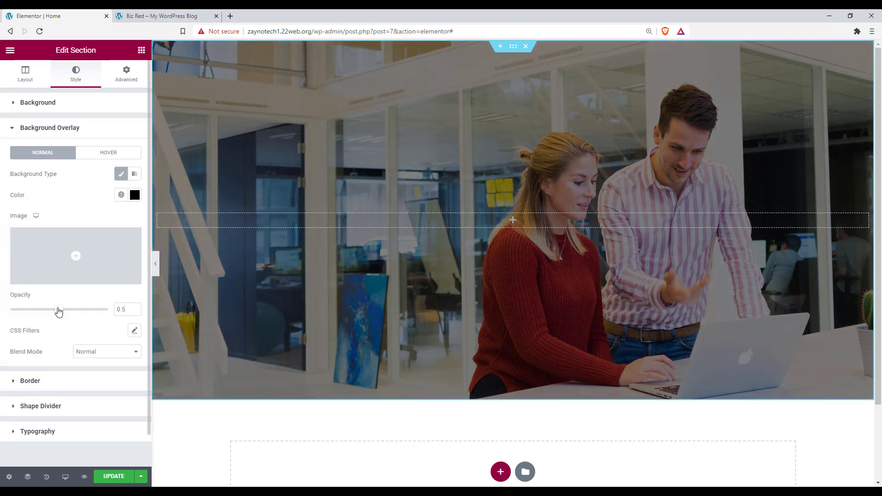
left_click_drag(58, 312, 69, 310)
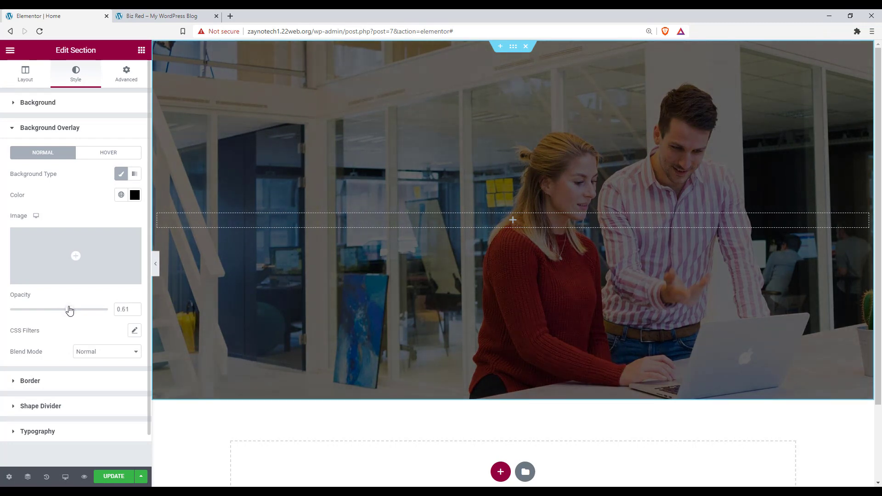
left_click(113, 476)
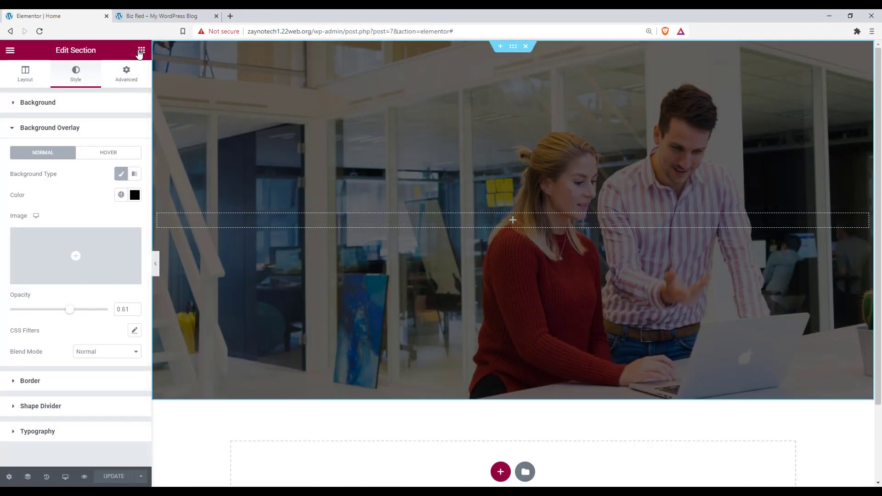
Step: Add a Heading widget to the section's column and align it to the center
left_click(141, 50)
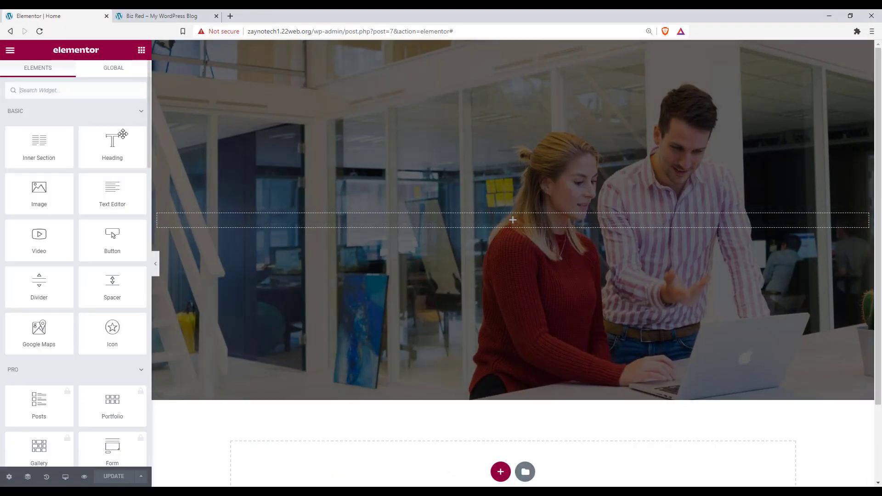
left_click_drag(112, 147, 480, 230)
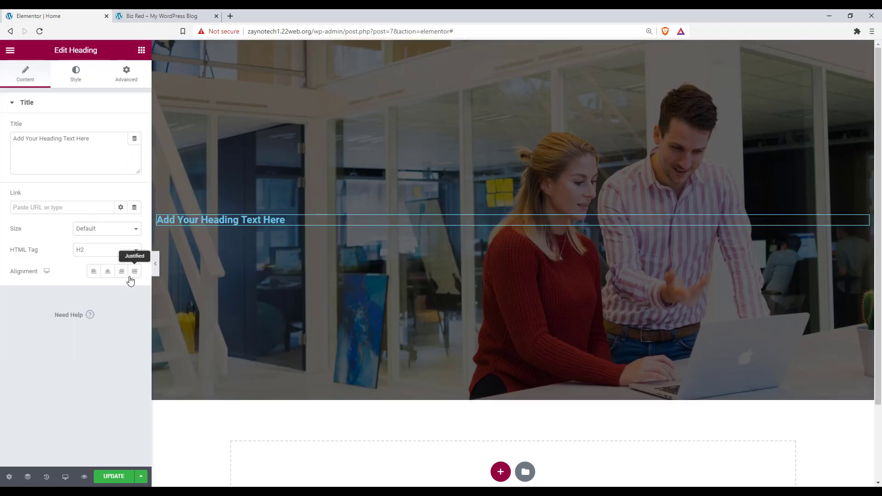
left_click(110, 274)
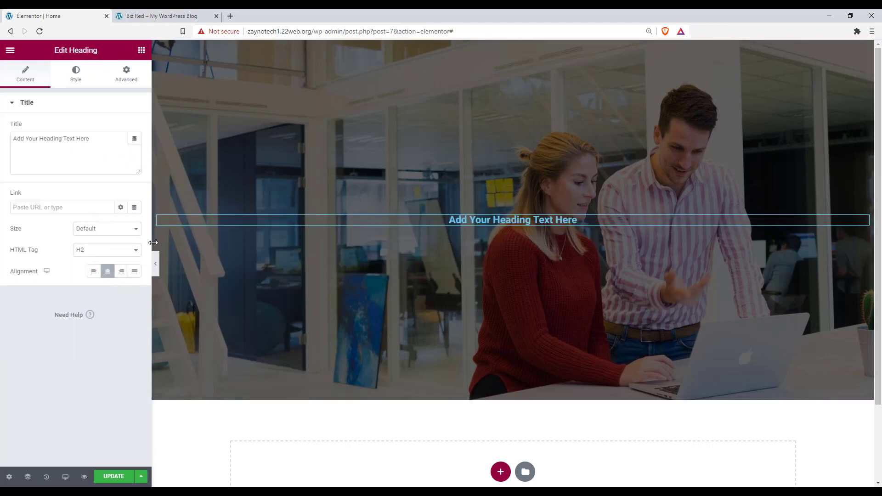
Step: Replace the heading's placeholder title with "WE ARE INNOVATIVE"
left_click(95, 145)
key("BackSpace")
key("BackSpace")
key("BackSpace")
key("BackSpace")
key("BackSpace")
key("BackSpace")
key("BackSpace")
key("BackSpace")
key("BackSpace")
key("BackSpace")
key("BackSpace")
key("BackSpace")
key("BackSpace")
key("BackSpace")
key("BackSpace")
key("BackSpace")
key("BackSpace")
key("BackSpace")
key("BackSpace")
key("BackSpace")
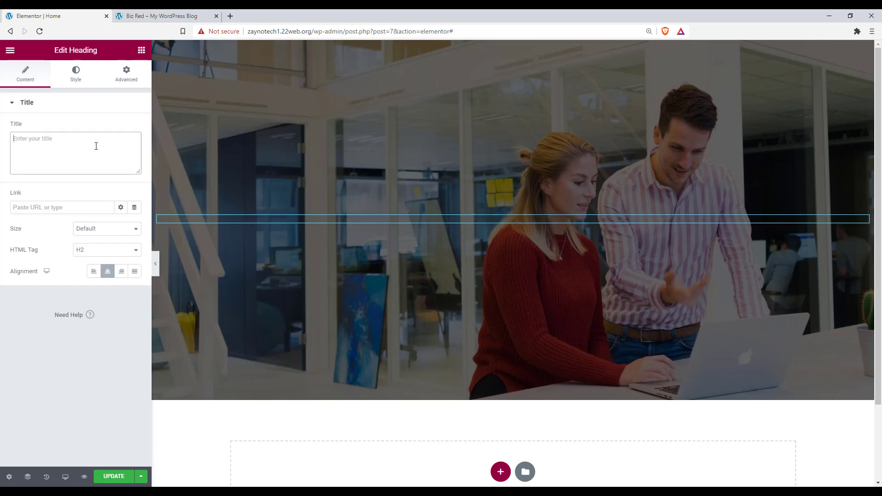
type("WE ARE I")
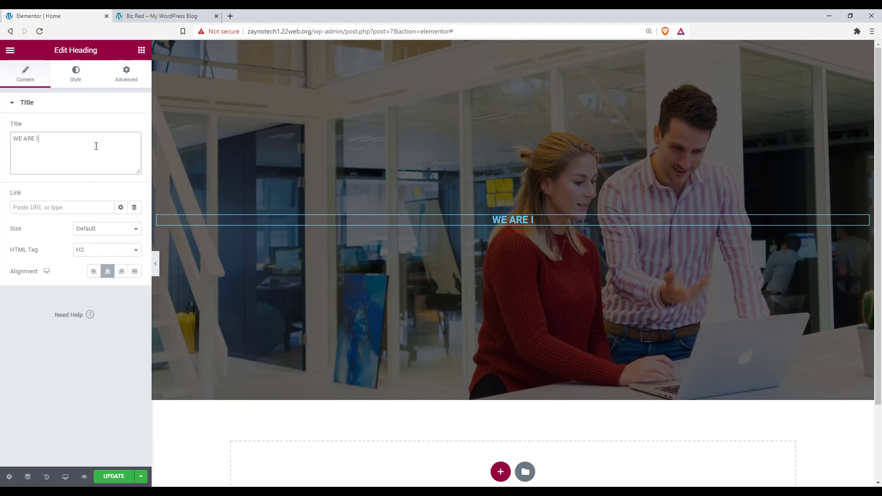
type("NNOVATIVE")
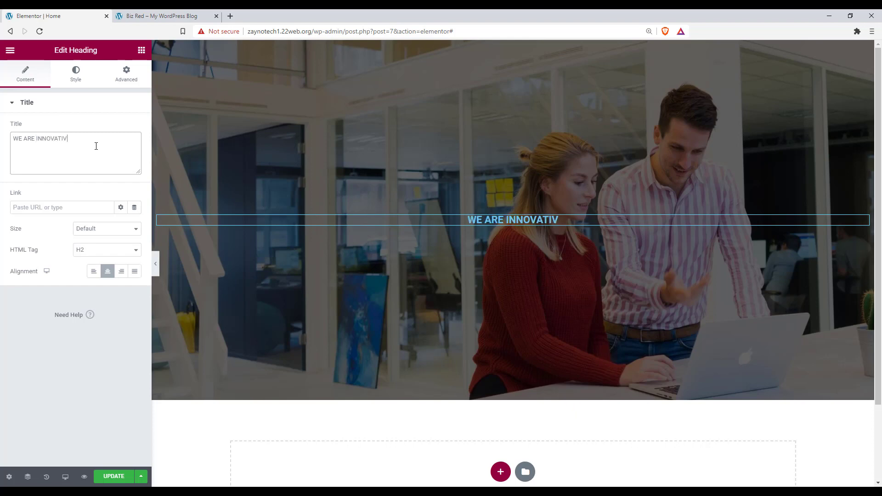
Step: Change the heading's text color to a very light grey, close to white
left_click(74, 71)
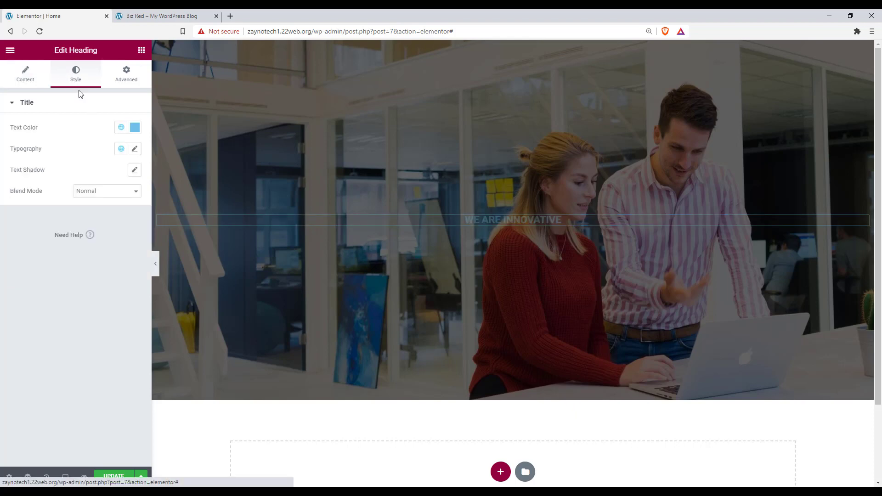
left_click(134, 128)
left_click_drag(83, 178, 1, 195)
left_click(5, 173)
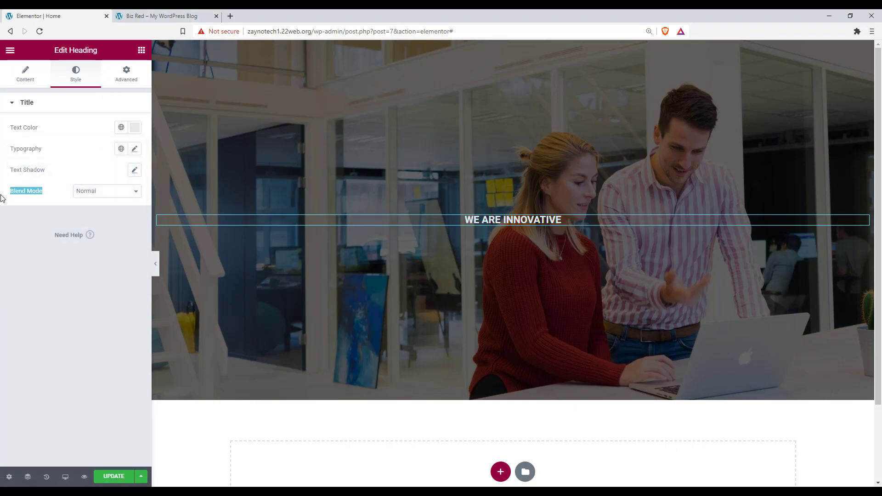
Step: Set the heading's typography to the Poppins font family with a size of 20 px
left_click(135, 150)
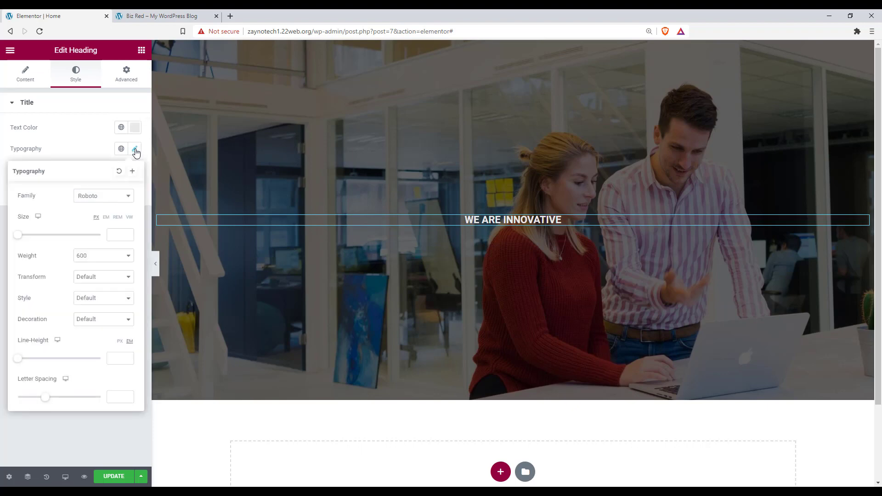
left_click(102, 195)
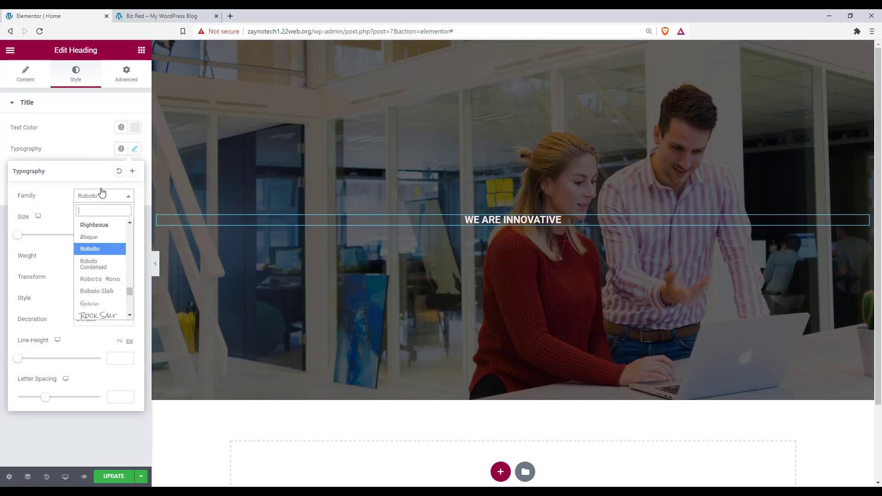
type("PO")
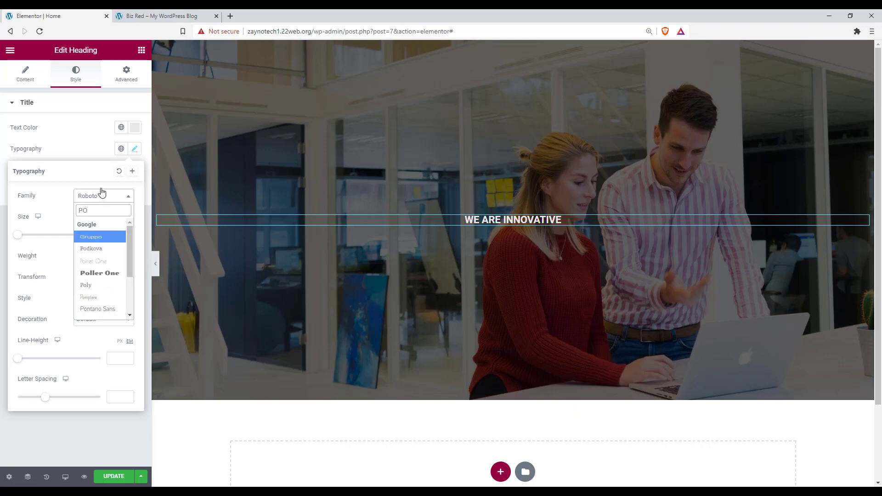
type("PP")
key("Return")
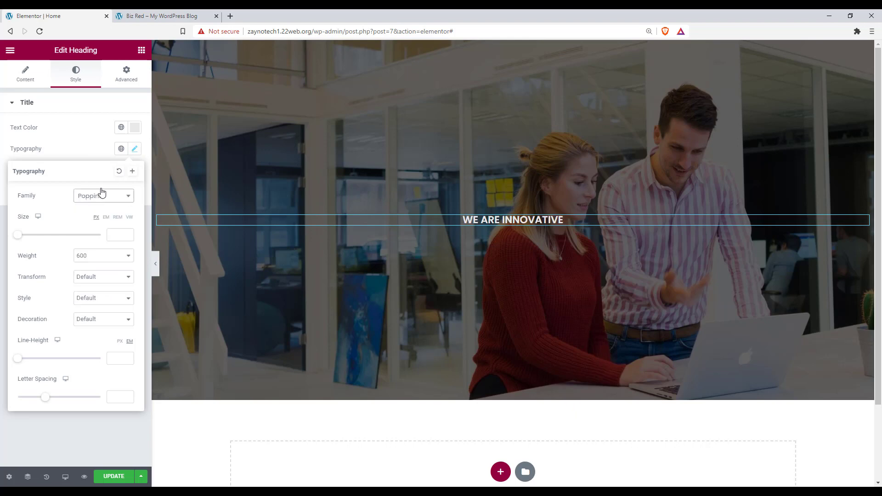
left_click(119, 235)
type("2")
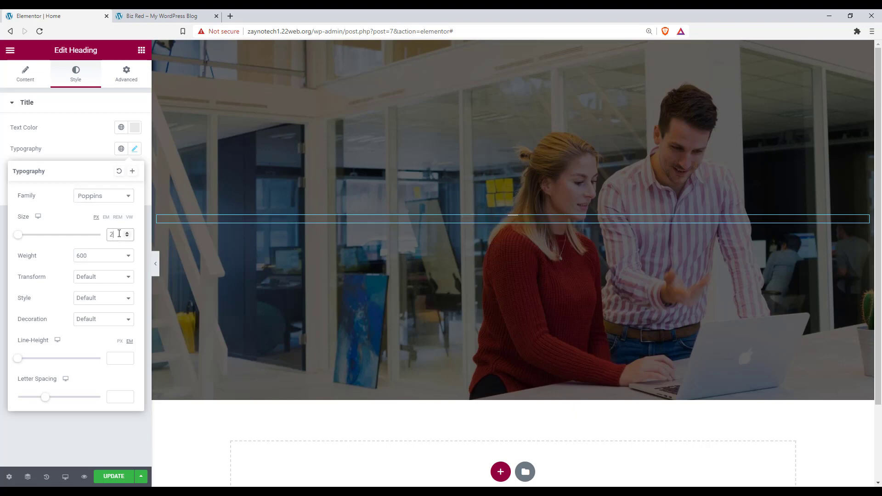
type("0")
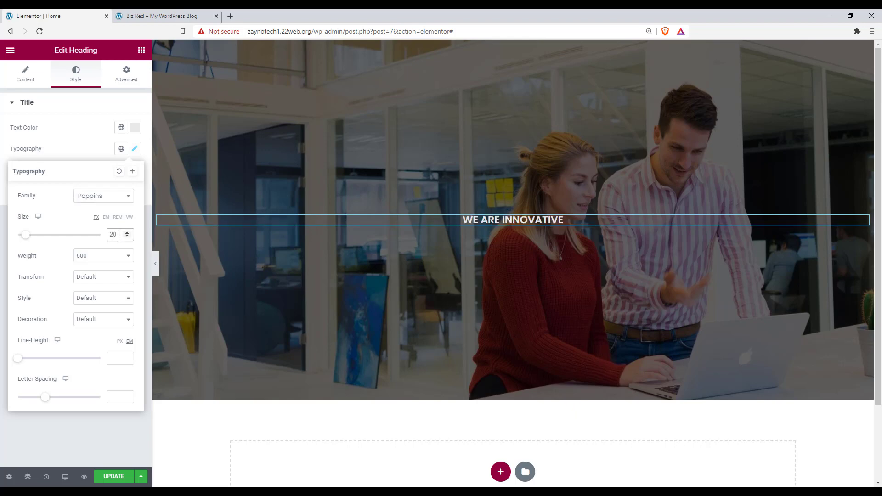
left_click(57, 445)
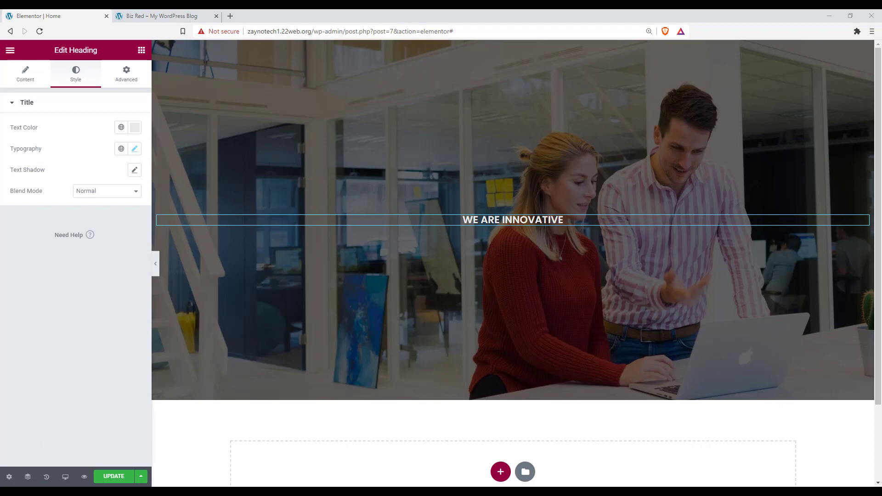
Step: Switch to the other browser window with the finished BizRed site, examine how its large headline is split by color, and return to Elementor
left_click(303, 491)
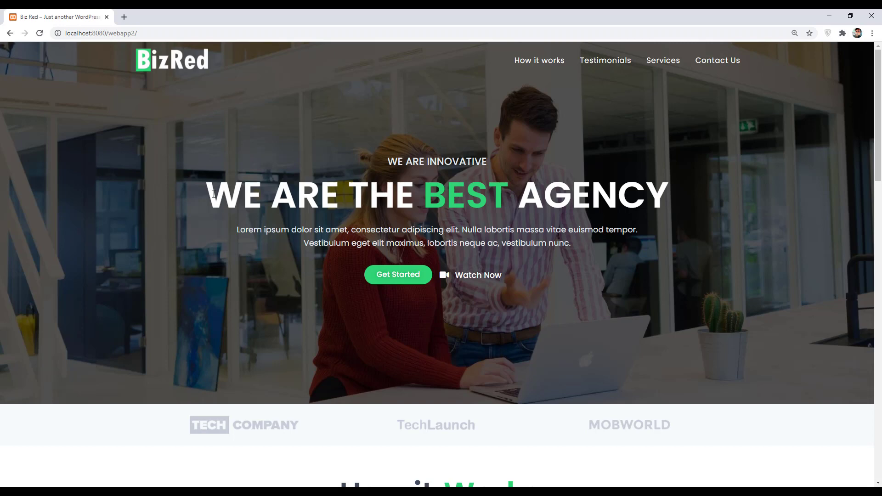
left_click_drag(209, 195, 683, 216)
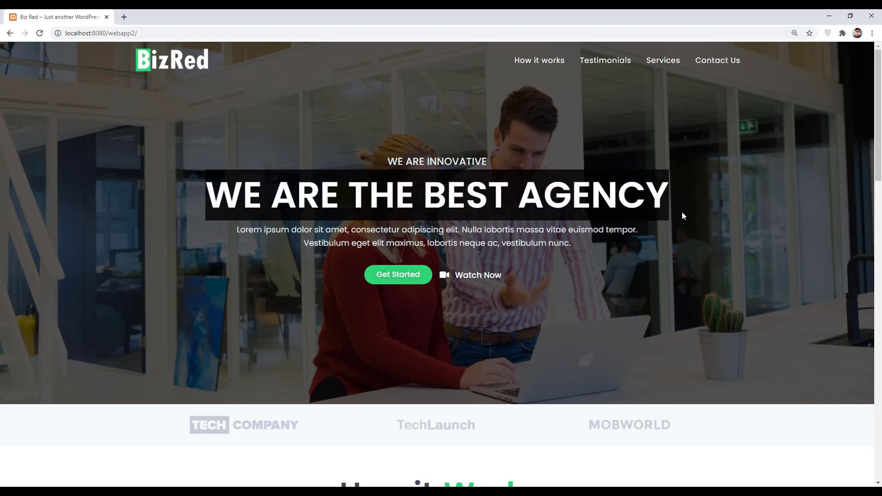
left_click(683, 252)
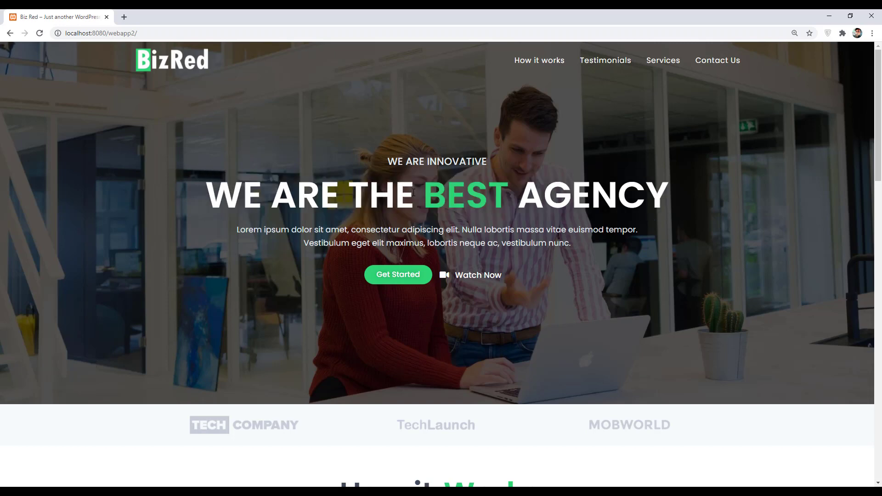
left_click_drag(413, 192, 212, 192)
left_click(315, 260)
left_click_drag(425, 194, 662, 193)
left_click(547, 270)
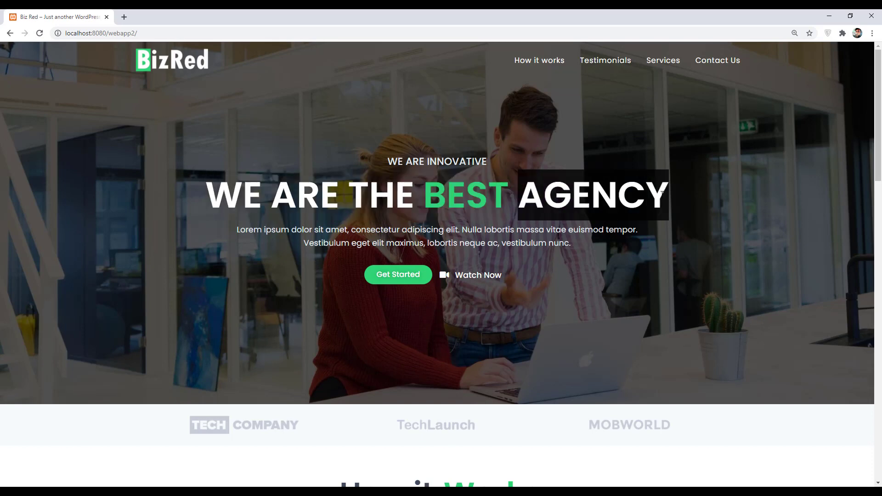
left_click(405, 359)
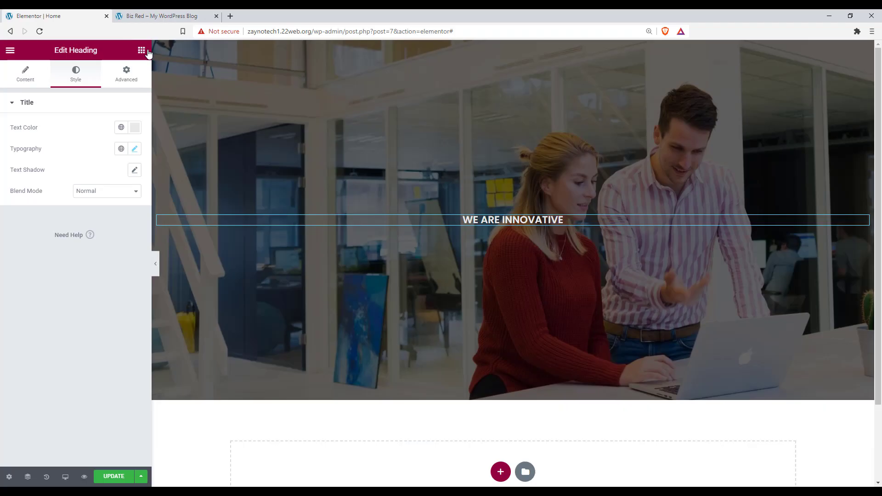
Step: Insert an Inner Section below the "WE ARE INNOVATIVE" heading and add a third column to it
left_click(141, 49)
left_click_drag(51, 153, 524, 228)
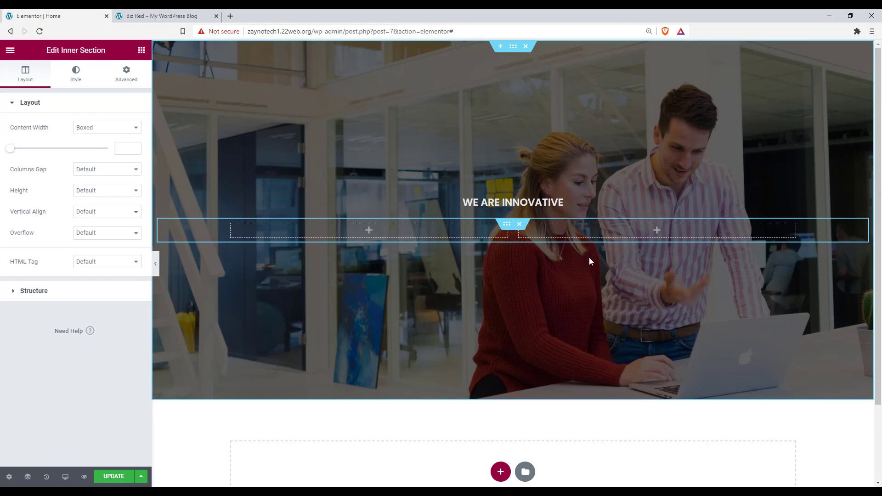
right_click(577, 231)
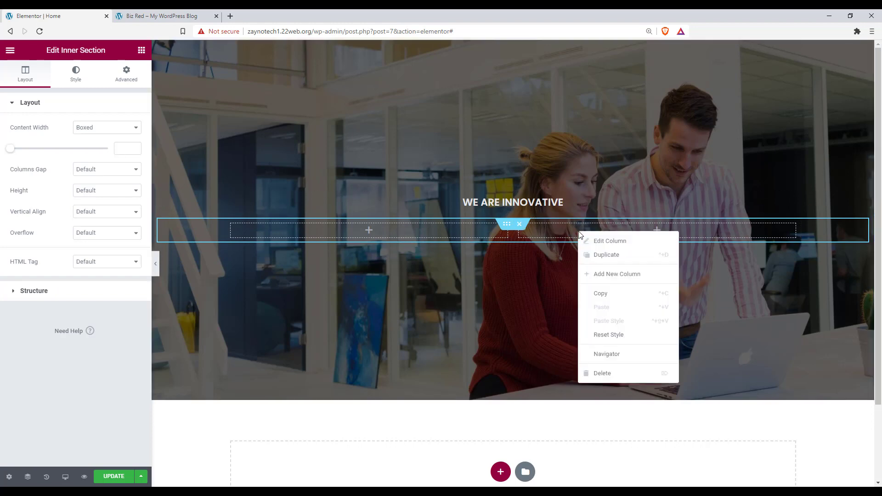
left_click(614, 274)
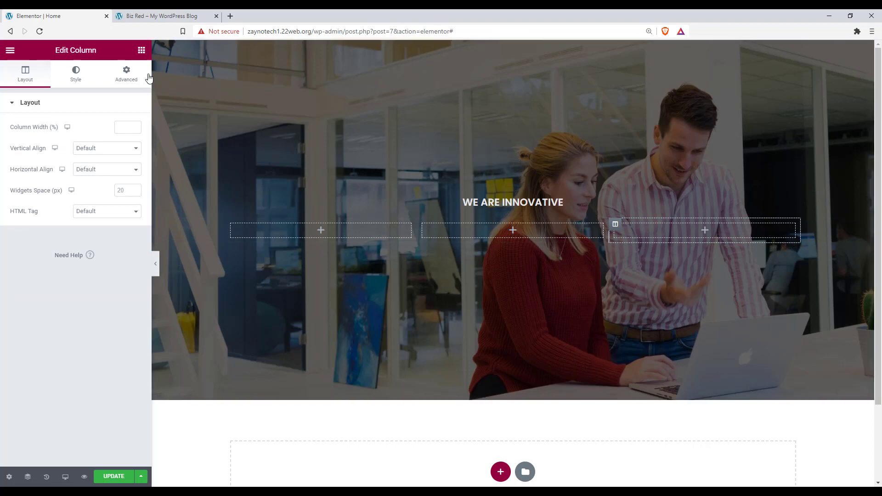
Step: Add a Heading widget to each of the three columns of the inner section
left_click(142, 49)
left_click_drag(112, 149, 297, 231)
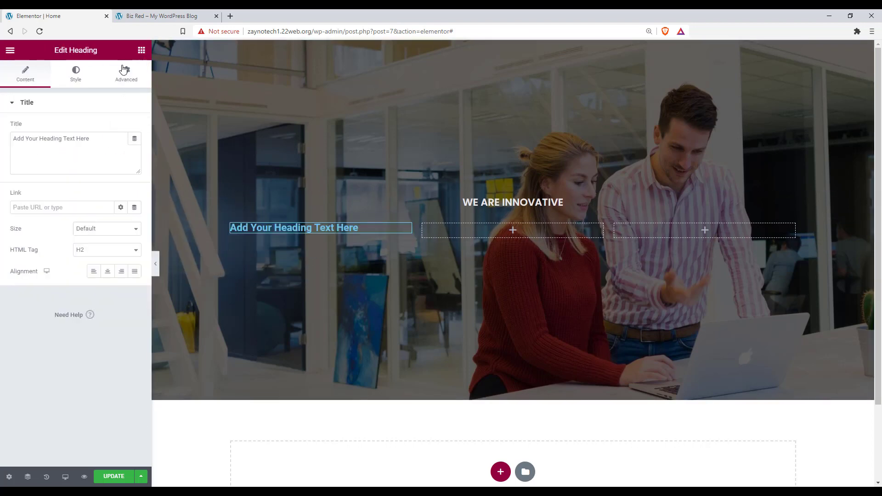
left_click(141, 50)
left_click_drag(100, 145, 505, 228)
left_click(142, 49)
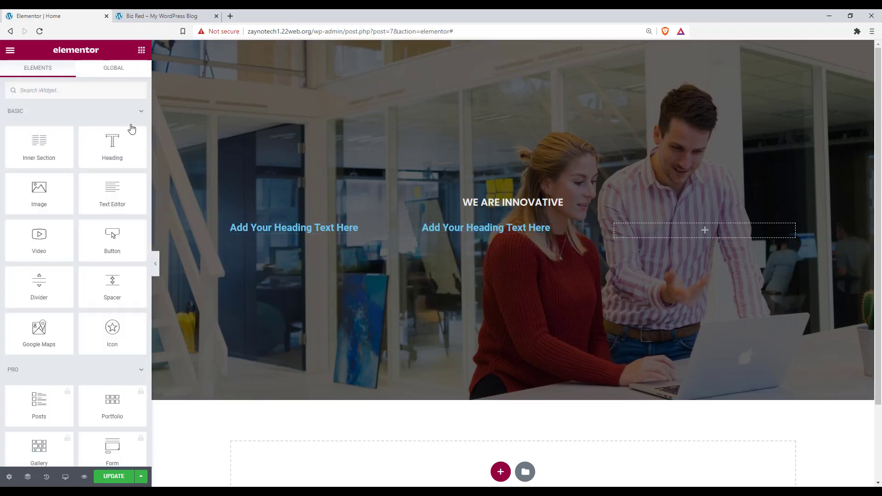
left_click_drag(132, 130, 703, 230)
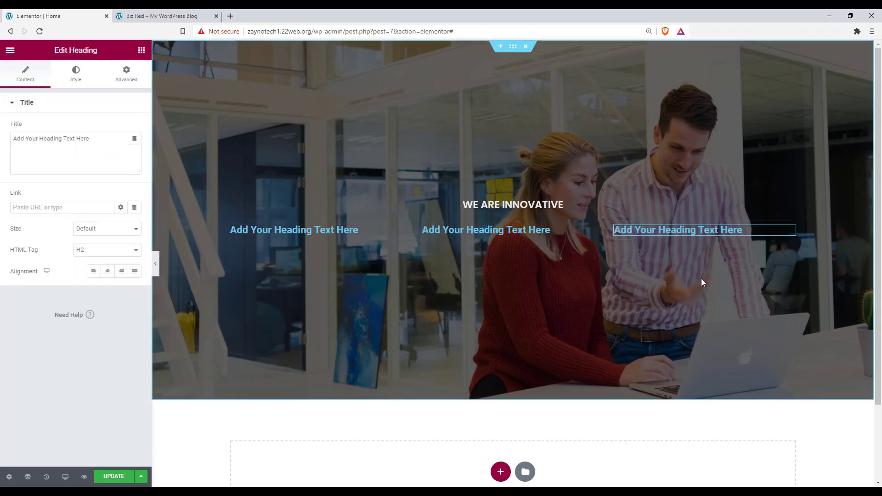
Step: Align the first column's heading to the right and replace its text with "WE ARE THE"
left_click(318, 230)
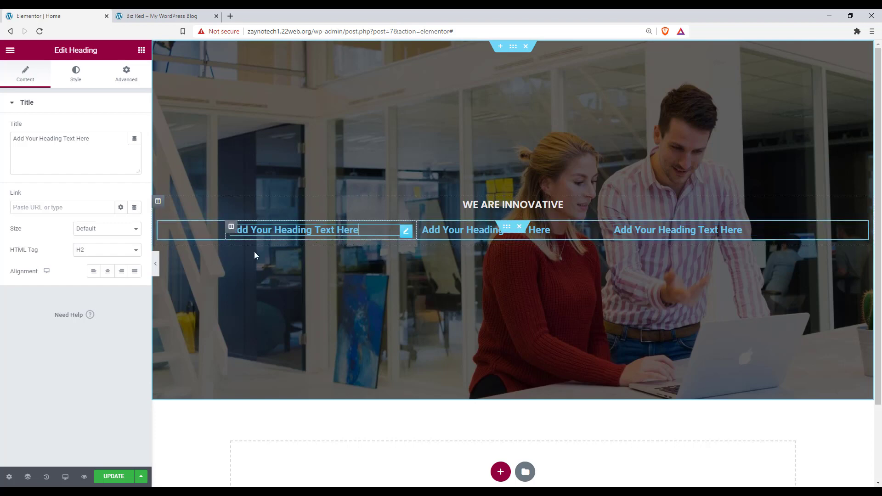
left_click(124, 273)
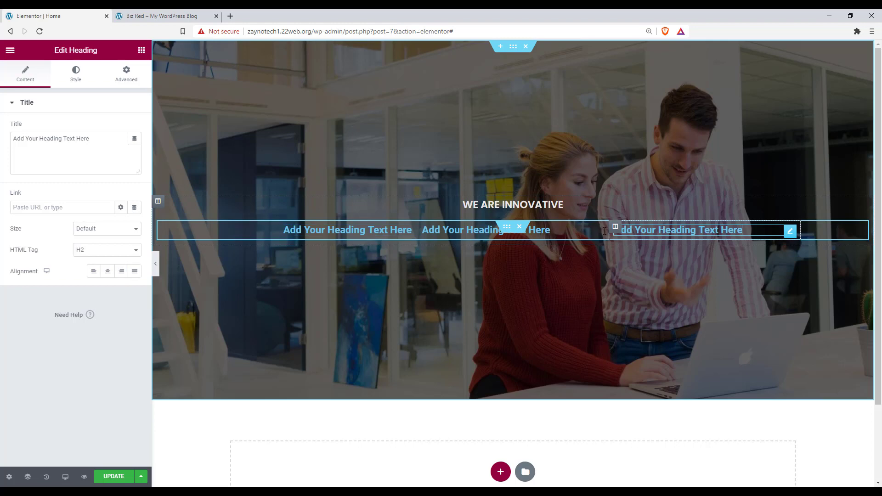
left_click(96, 150)
key("ctrl+a")
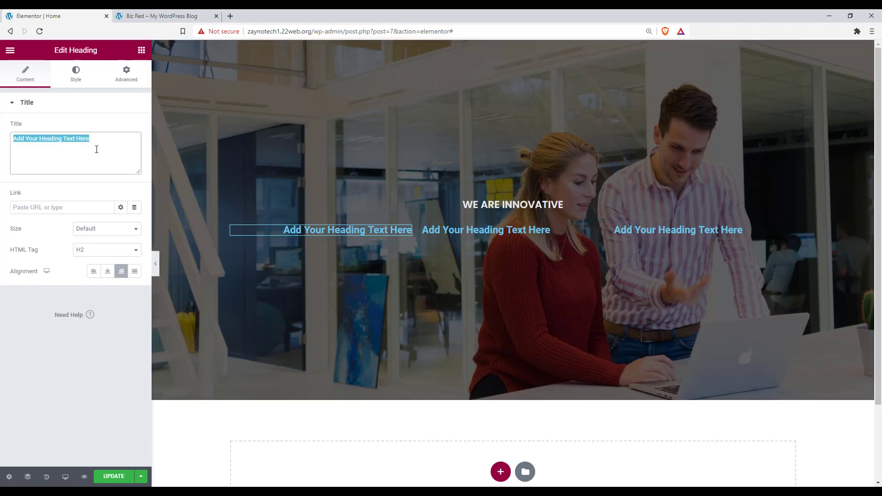
key("BackSpace")
type("WE ARE THE")
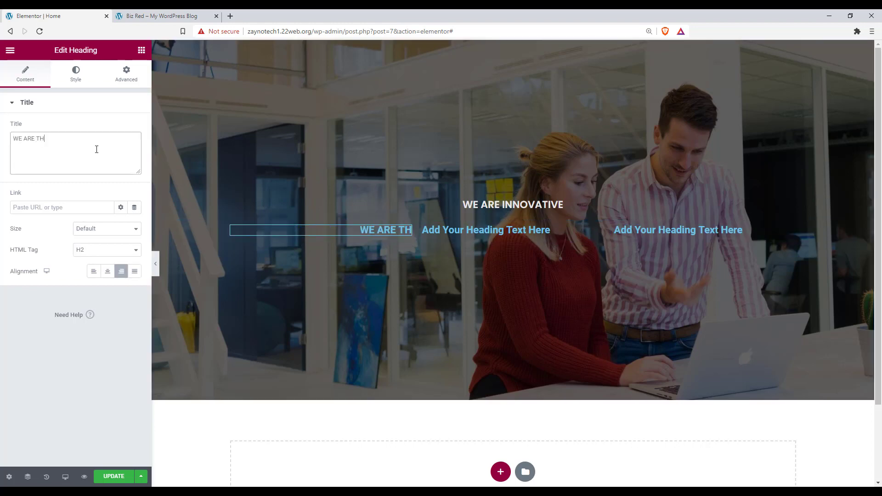
Step: Set the text color of the "WE ARE THE" heading to white, #FFFFFF
left_click(75, 74)
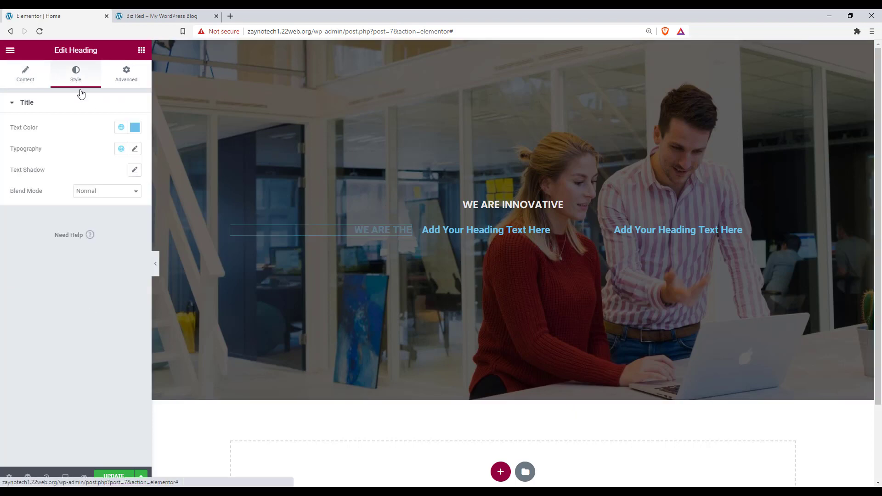
left_click(135, 129)
left_click_drag(71, 201, 2, 142)
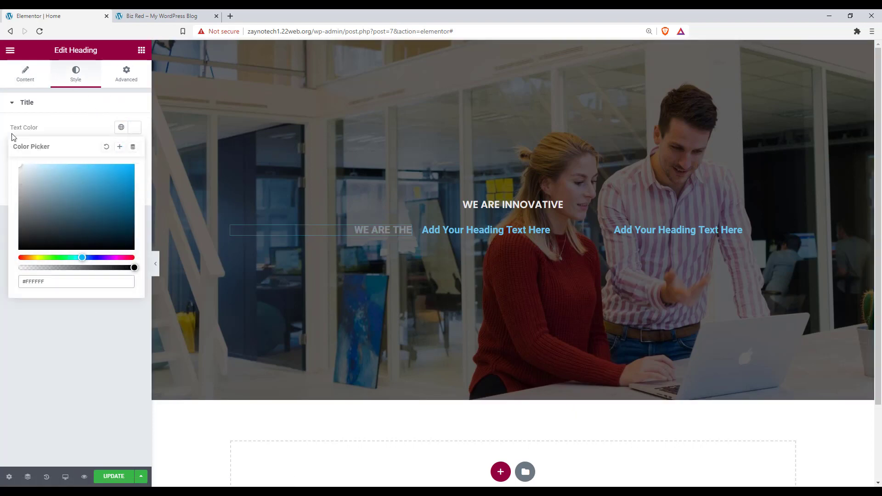
left_click(6, 155)
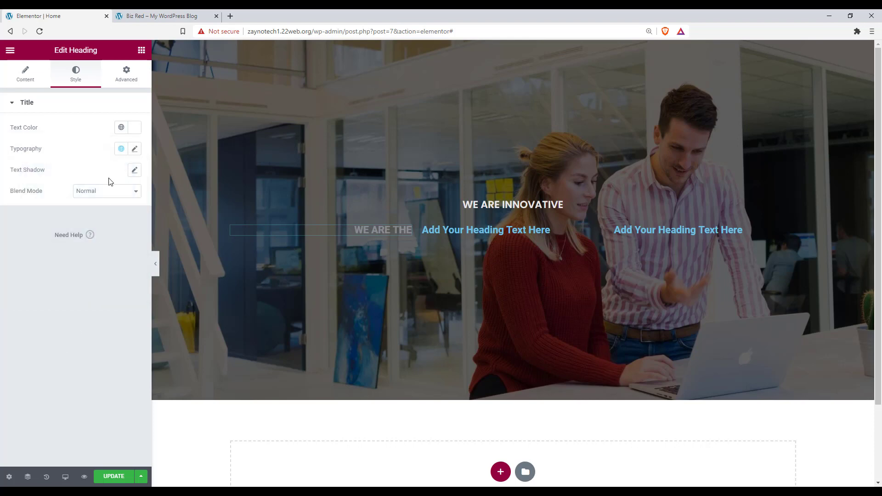
Step: Set the "WE ARE THE" heading to Poppins at 71 px and widen its column until the text fits on one line
left_click(135, 150)
left_click_drag(21, 236, 50, 240)
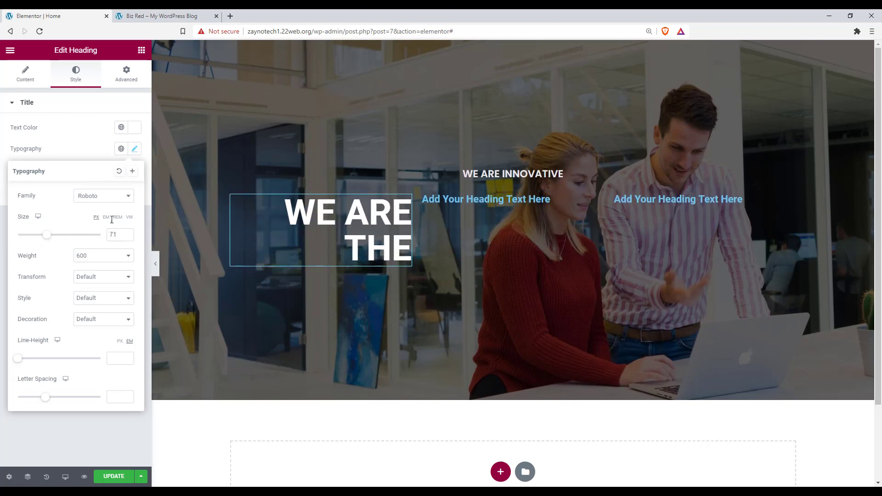
left_click(91, 201)
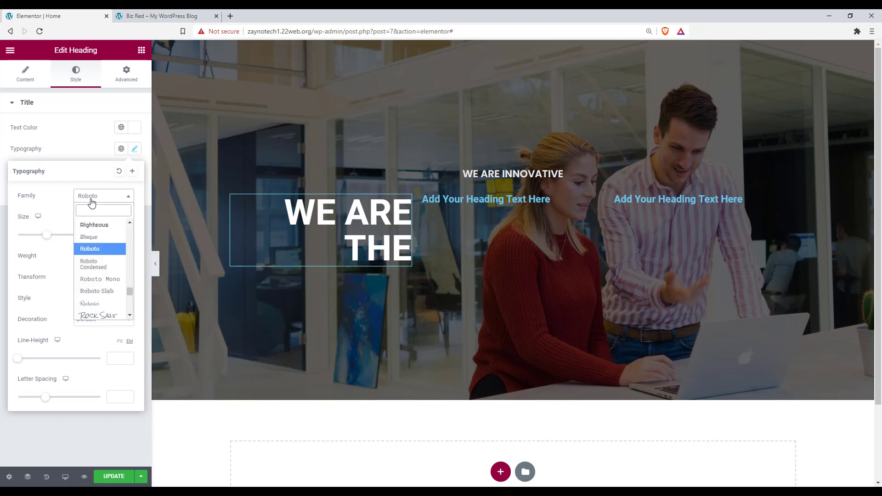
type("POPP")
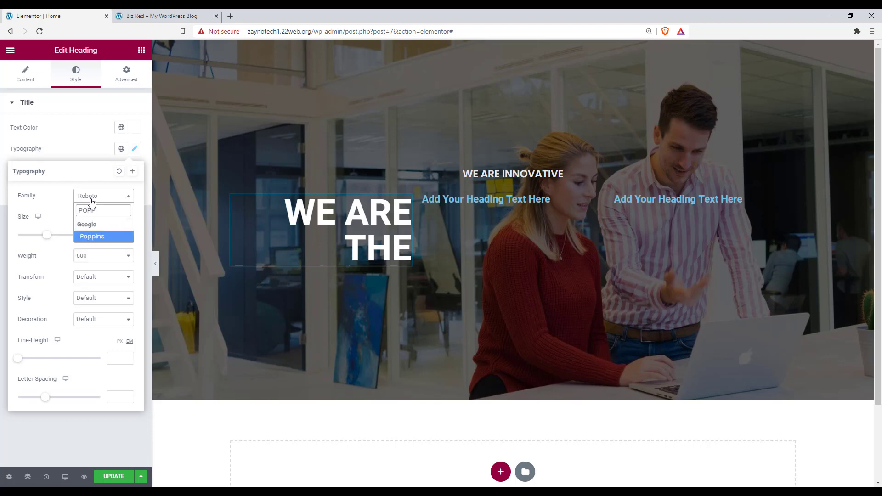
key("Return")
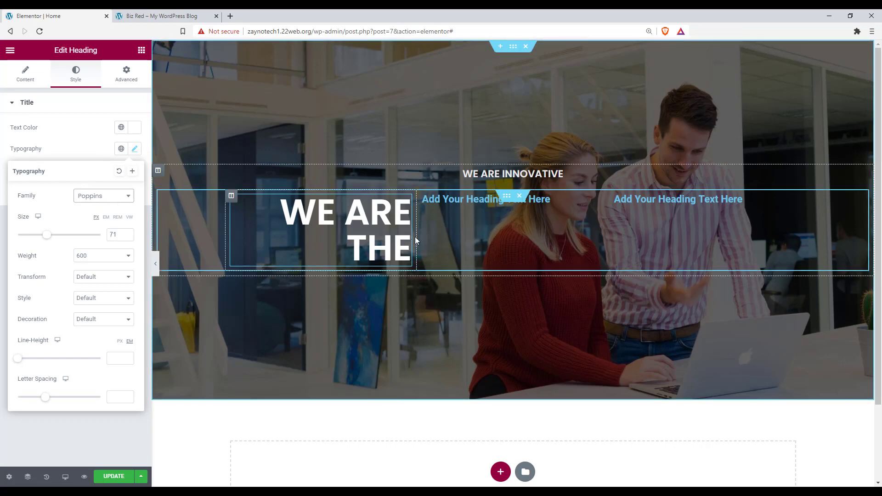
left_click_drag(414, 236, 449, 241)
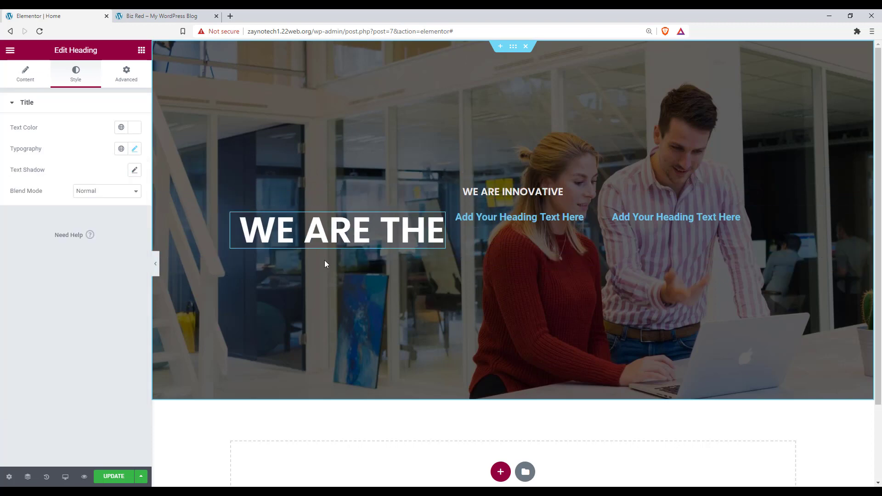
Step: Copy the "WE ARE THE" heading and paste its style onto the headings in the second and third columns
right_click(345, 228)
left_click(366, 272)
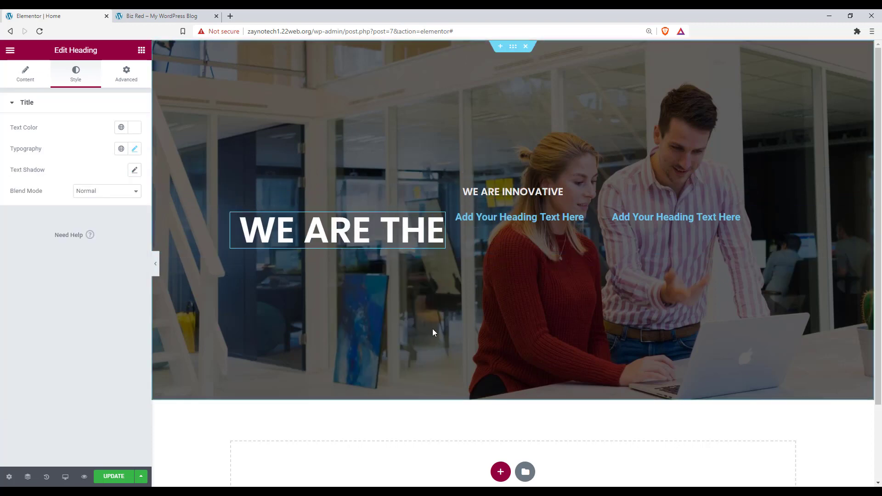
right_click(480, 220)
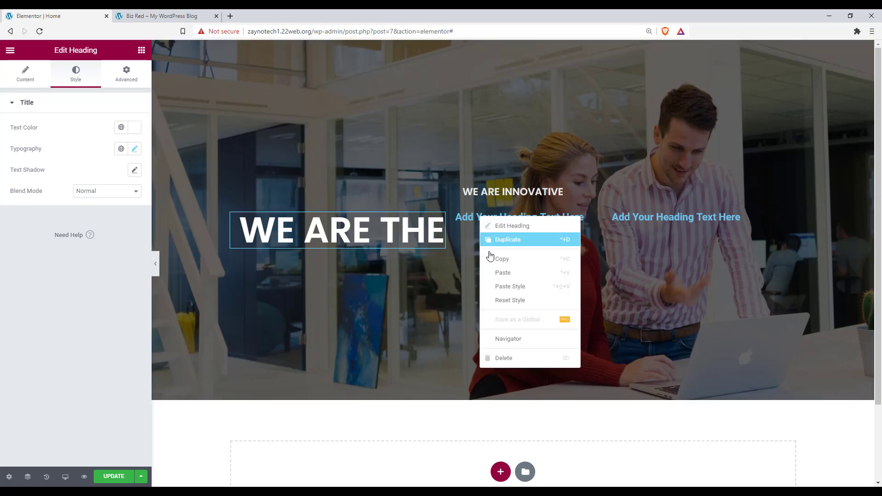
left_click(510, 287)
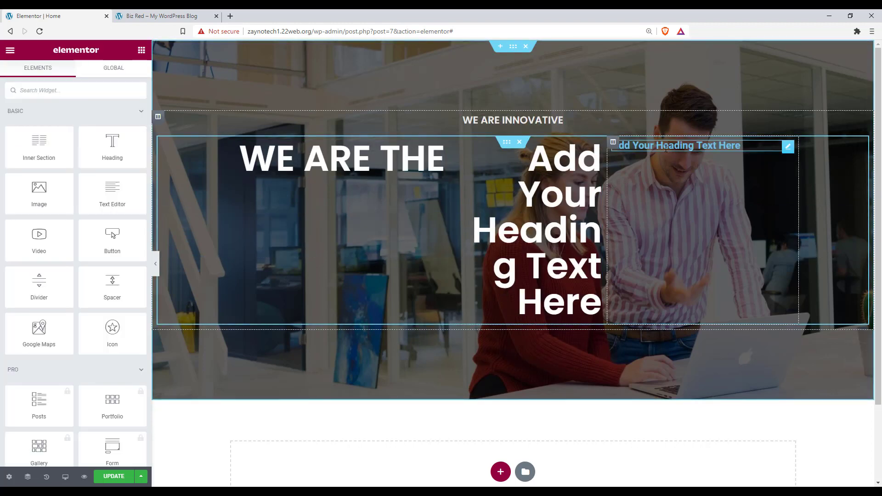
right_click(666, 148)
left_click(689, 219)
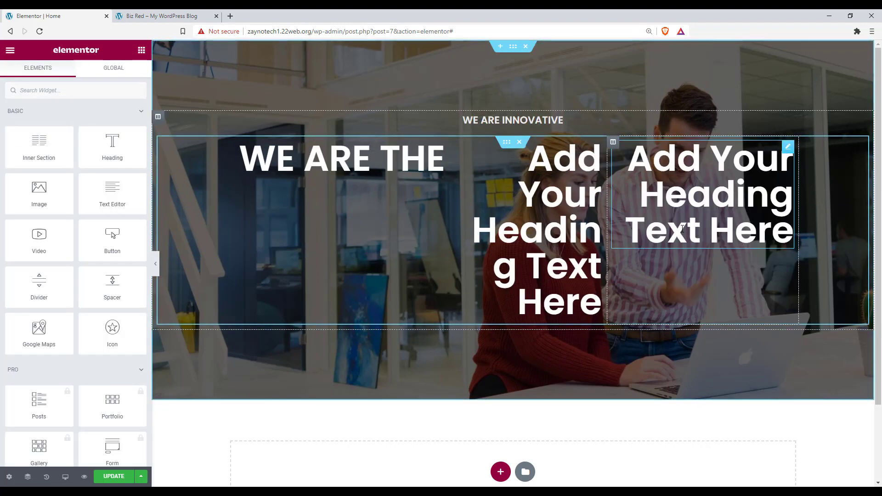
Step: Replace the middle column's heading text with "BEST"
left_click(558, 223)
left_click_drag(59, 150, 1, 120)
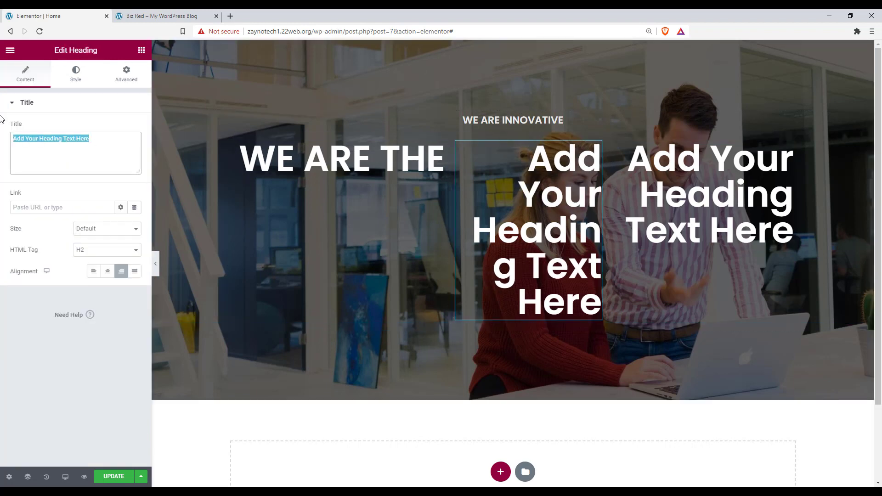
key("BackSpace")
type("BES")
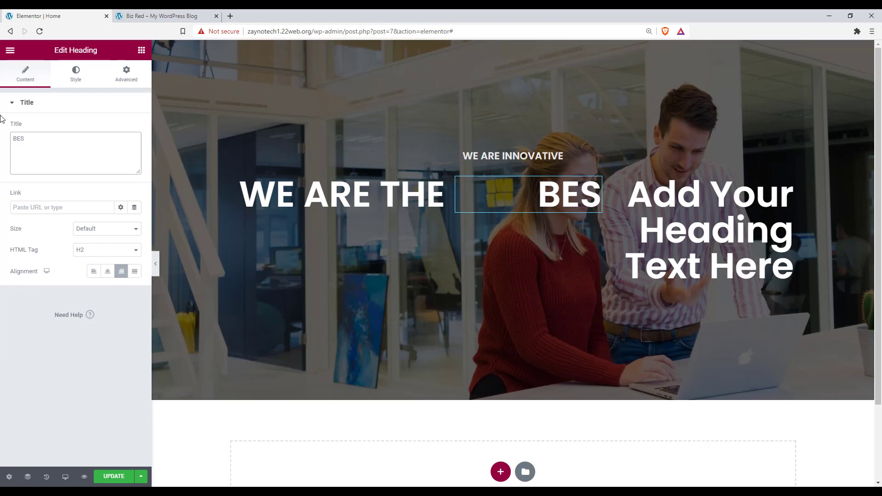
type("Y")
key("BackSpace")
type("T")
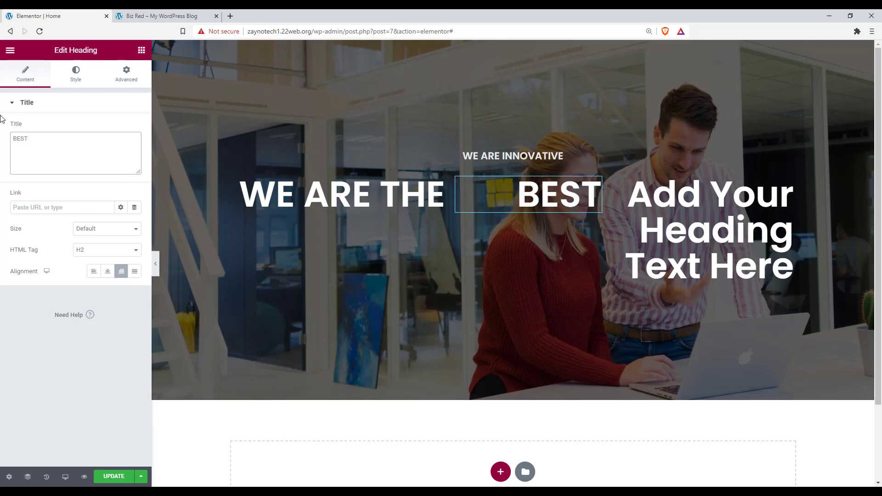
Step: Replace the third column's heading text with "AGENCY"
left_click(689, 235)
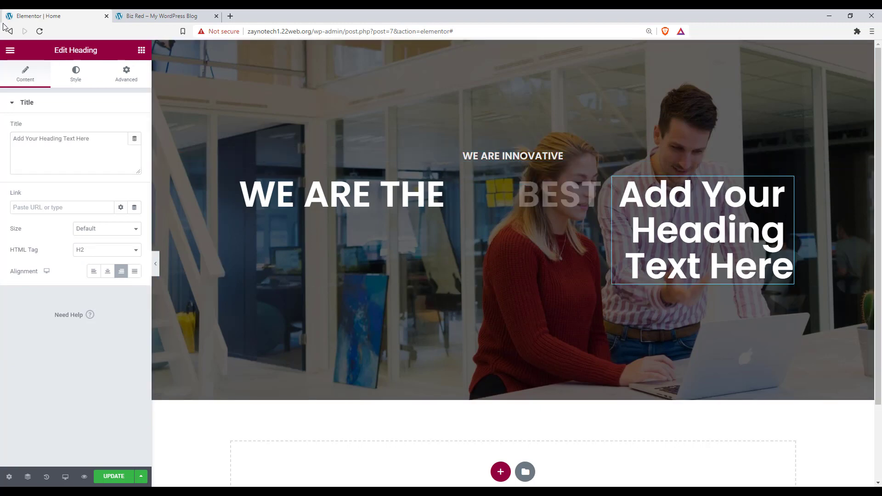
left_click_drag(106, 137, 1, 129)
key("BackSpace")
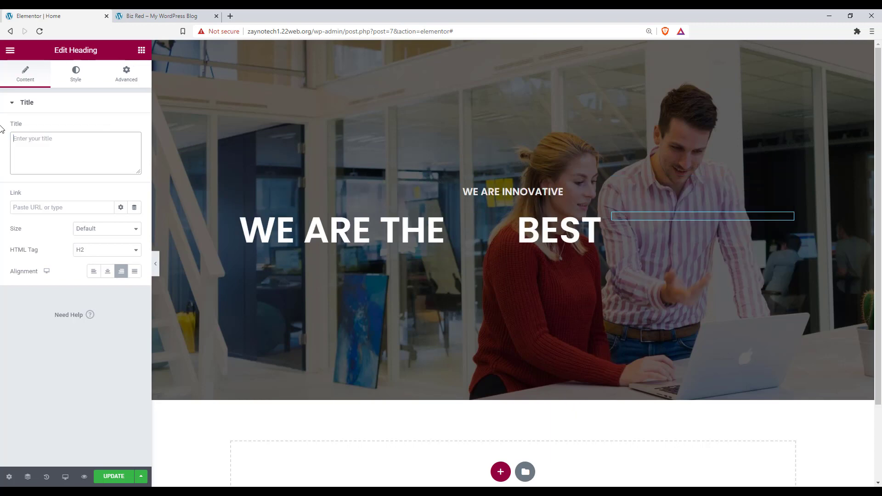
type("AGE")
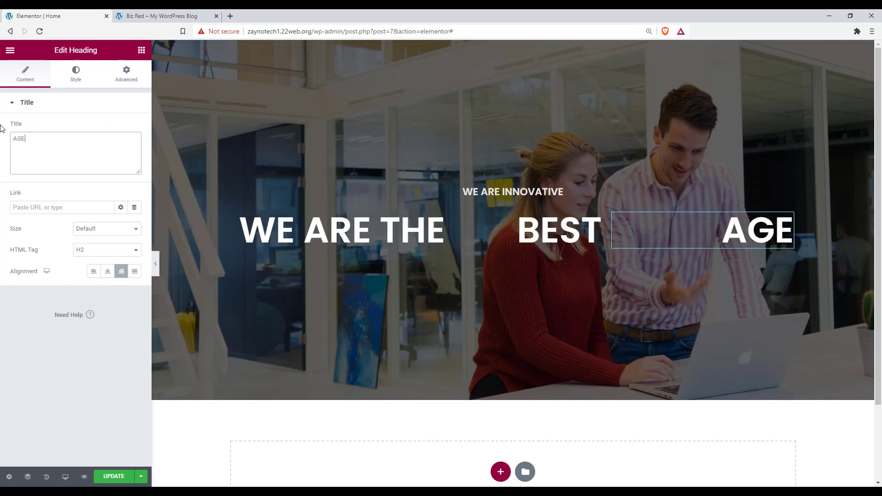
type("NCY")
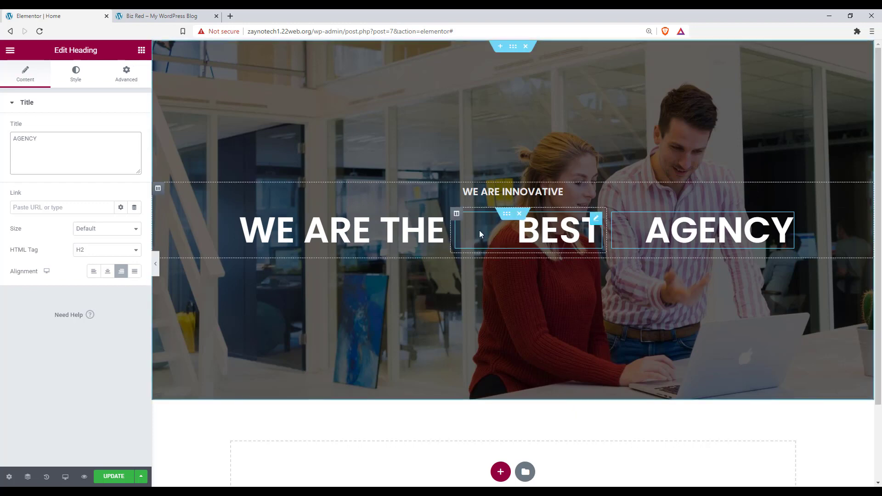
Step: Align "BEST" and "AGENCY" to the left and narrow the middle column from both sides, widening the first to about 45%
left_click_drag(453, 230, 490, 233)
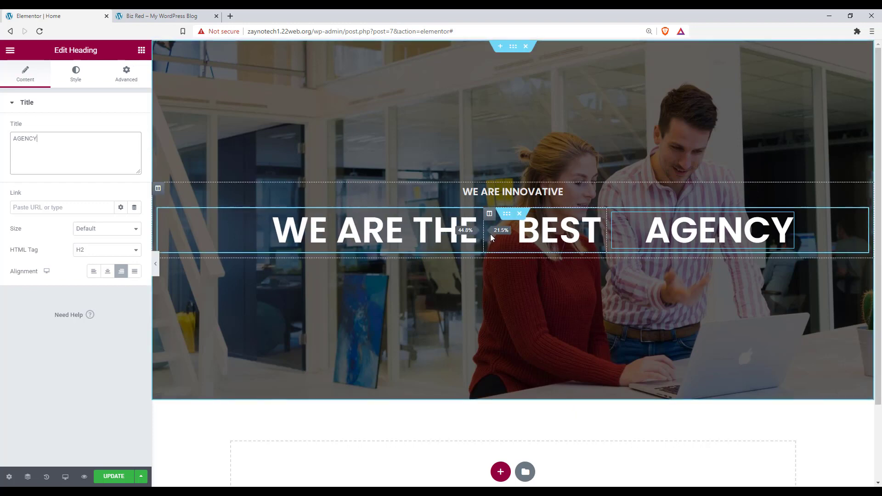
left_click(500, 232)
left_click(95, 271)
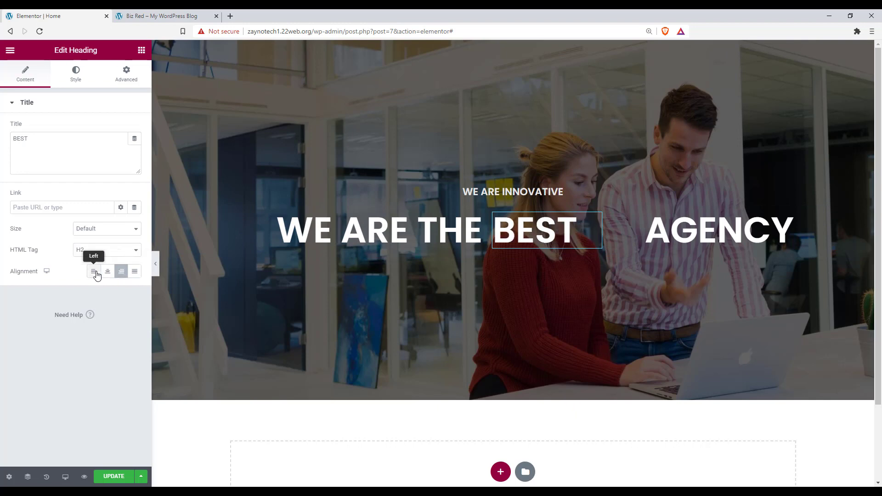
left_click(735, 230)
left_click(94, 271)
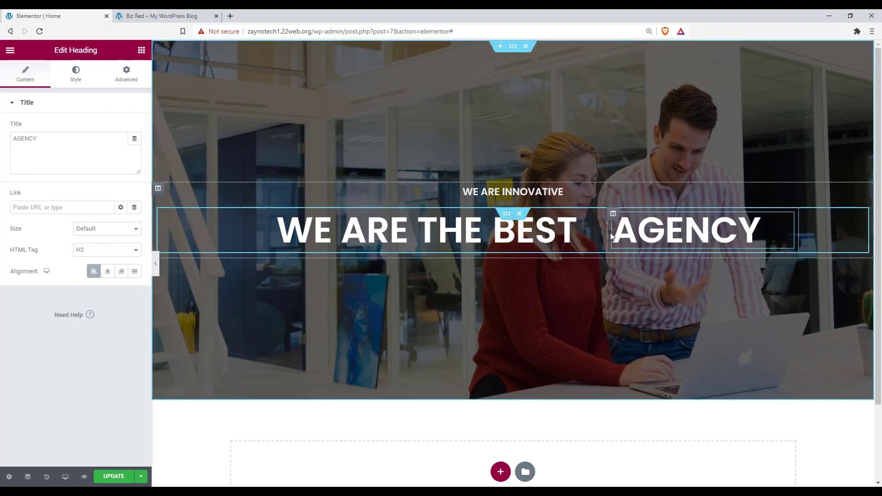
left_click_drag(609, 230, 583, 232)
Step: Select the "BEST" heading, switch to the Chrome window with the finished BizRed site, and copy the services banner's green with ColorZilla
left_click(536, 229)
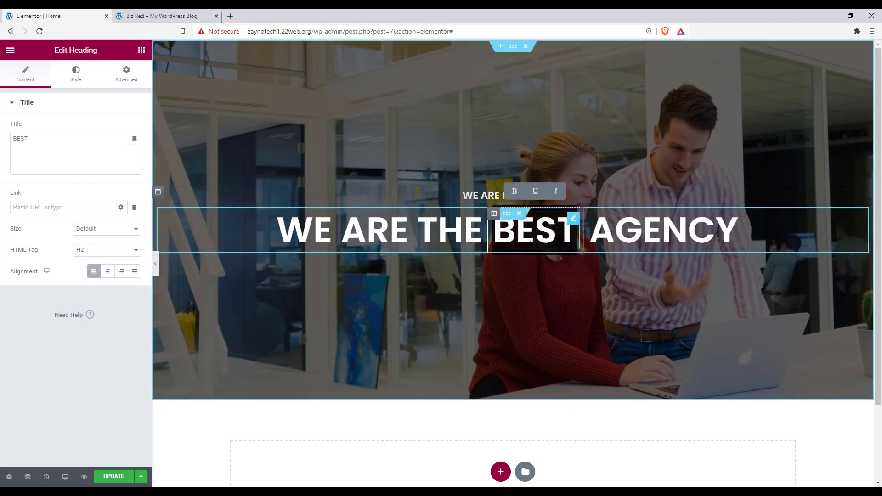
double_click(535, 229)
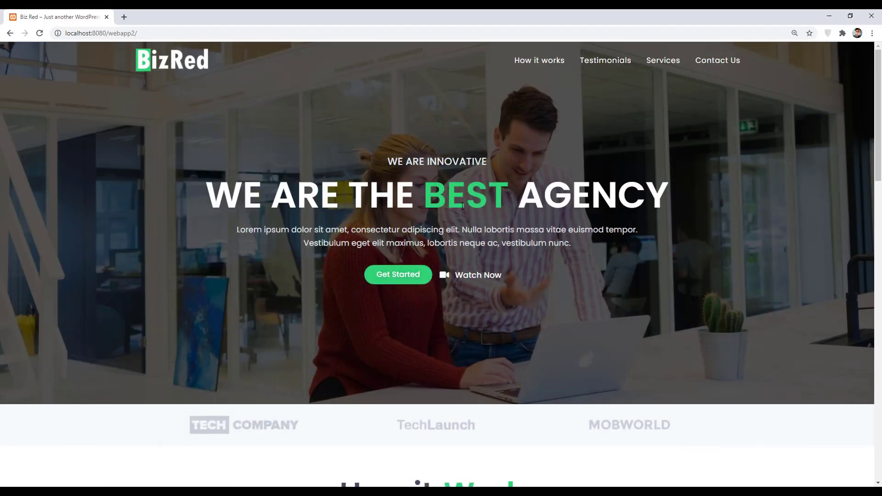
left_click(843, 33)
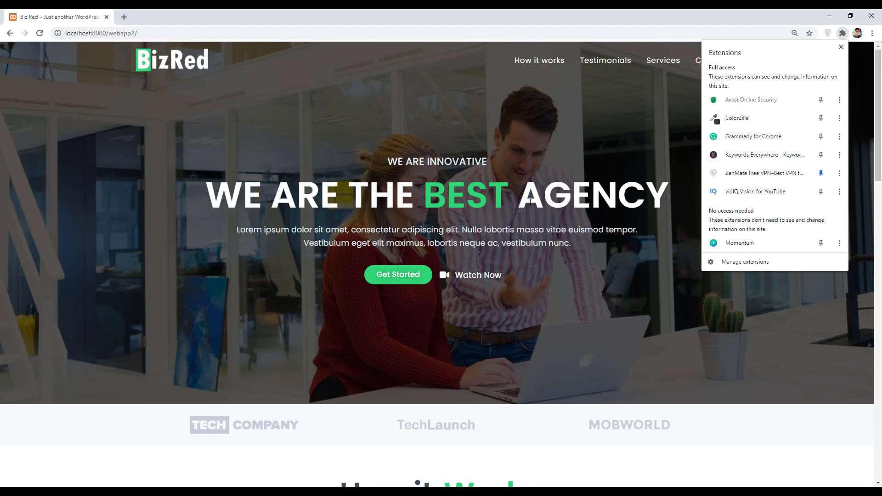
left_click(737, 118)
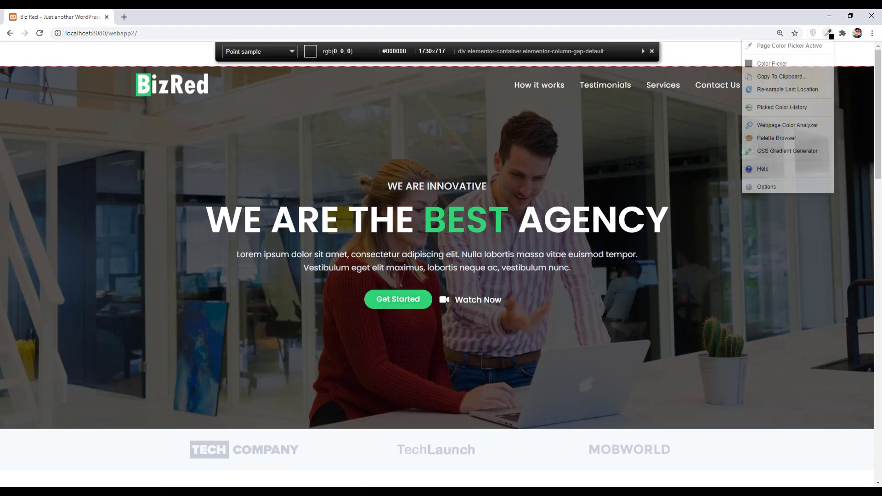
scroll(517, 215, "down", 15)
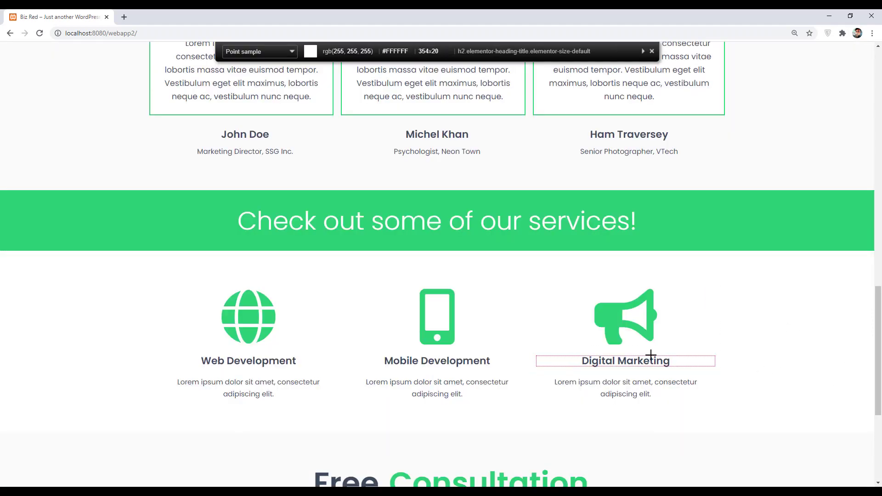
left_click(334, 198)
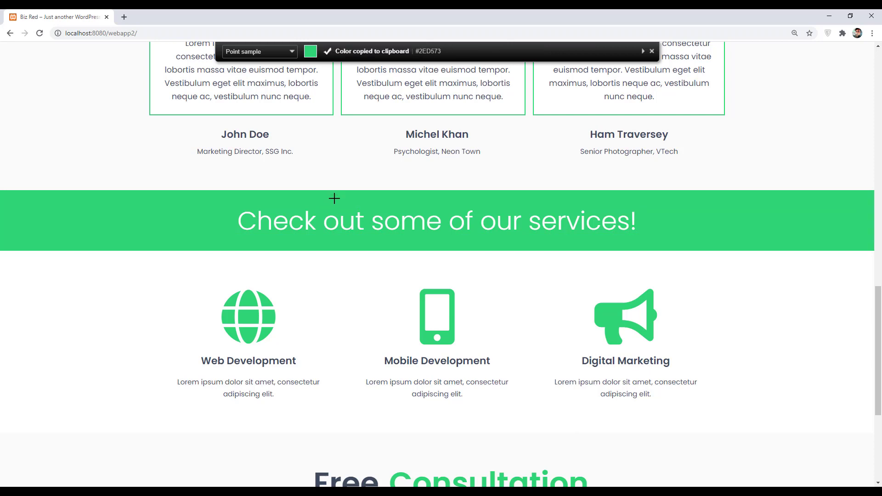
Step: Return to the Elementor editor and set the "BEST" heading's text colour to the copied green #2ED573
scroll(334, 198, "down", 1)
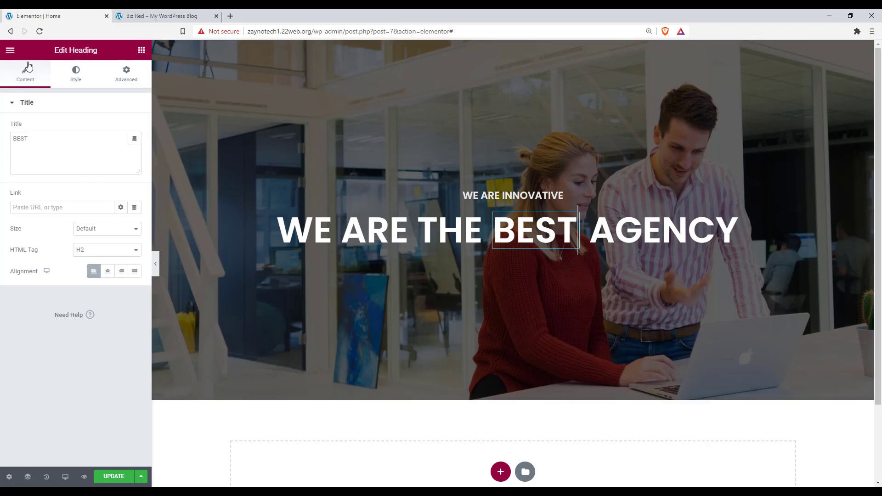
left_click(76, 80)
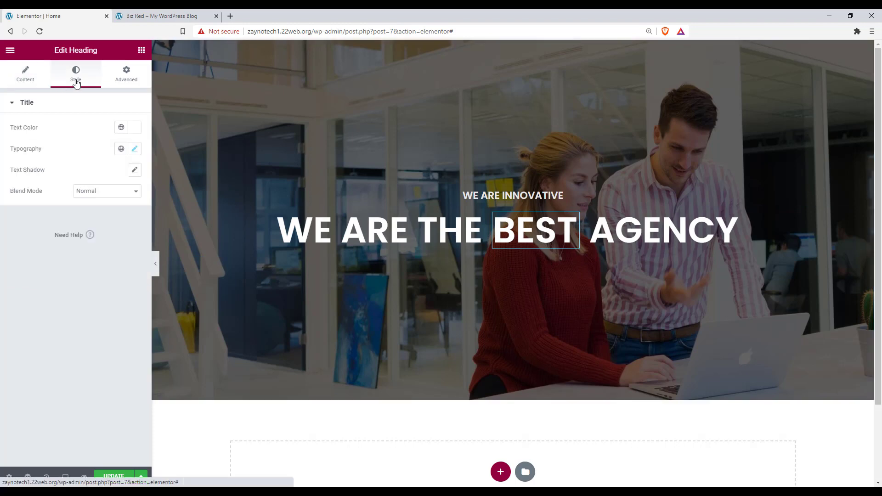
left_click(133, 130)
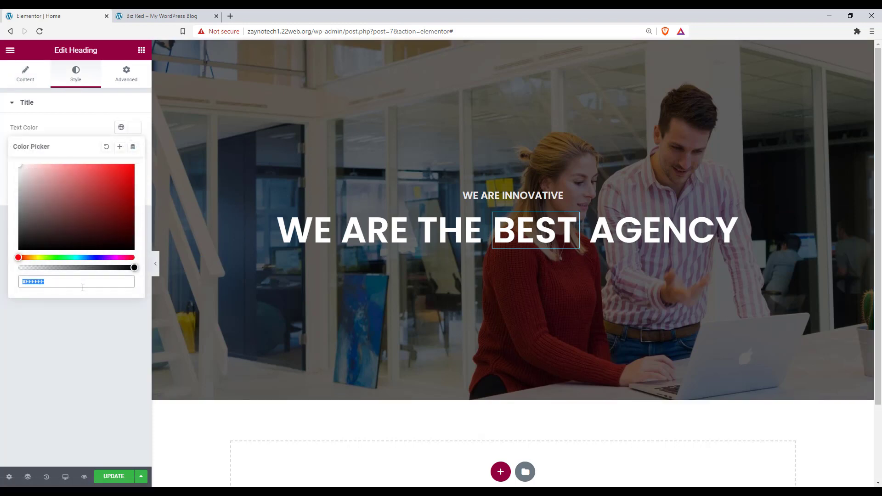
key("BackSpace")
key("ctrl+v")
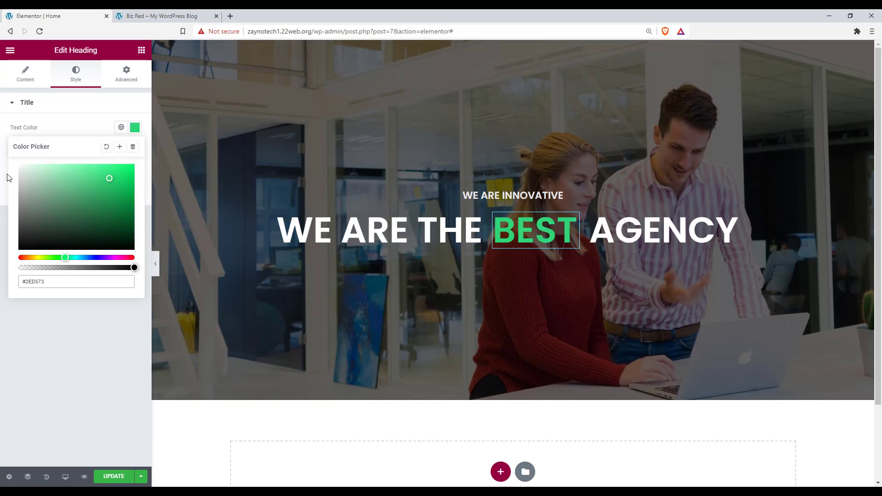
Step: Add a new heading widget directly below the headline row and centre its text
left_click(141, 49)
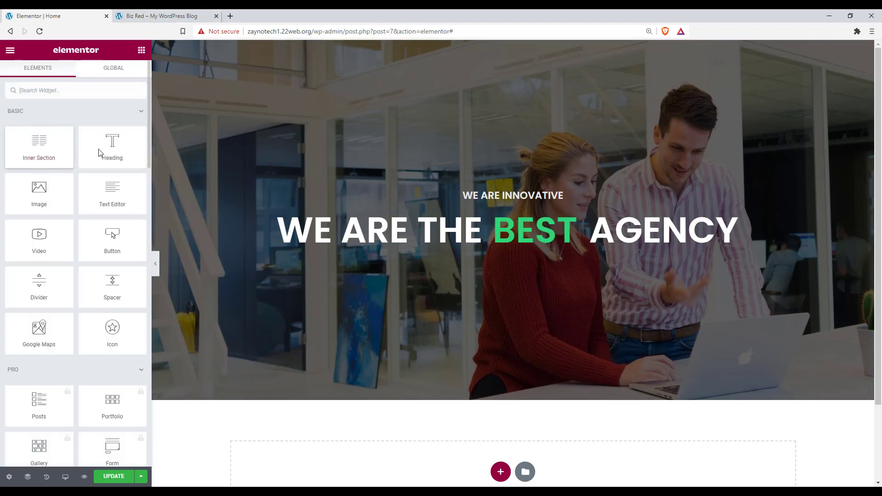
left_click_drag(122, 152, 491, 249)
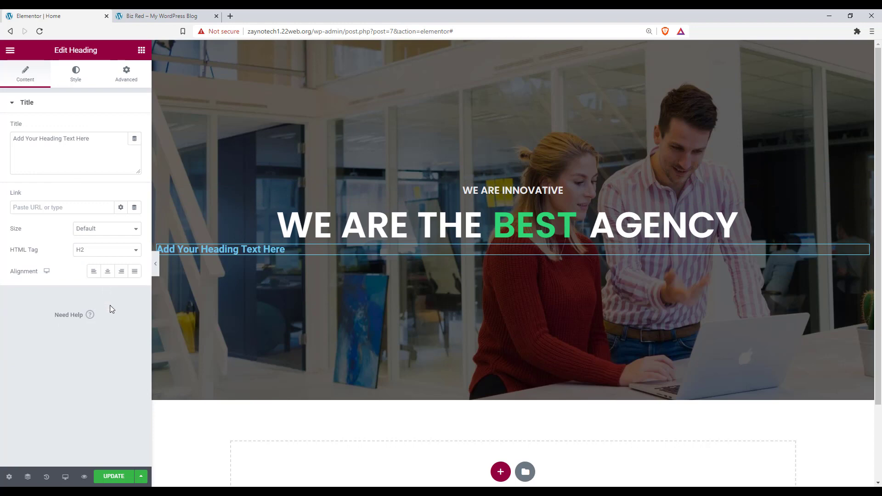
left_click(108, 271)
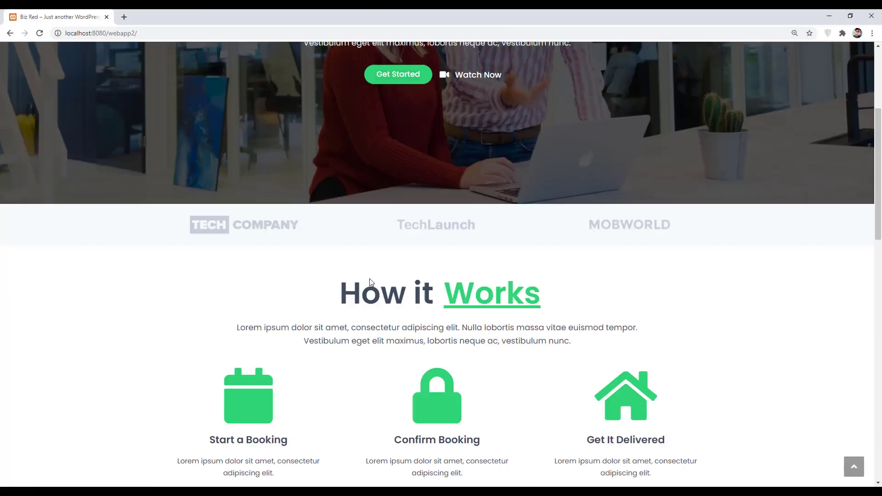
Step: Switch to the Chrome window with the finished BizRed site and copy the two-line lorem ipsum paragraph beneath its hero headline
scroll(335, 273, "up", 8)
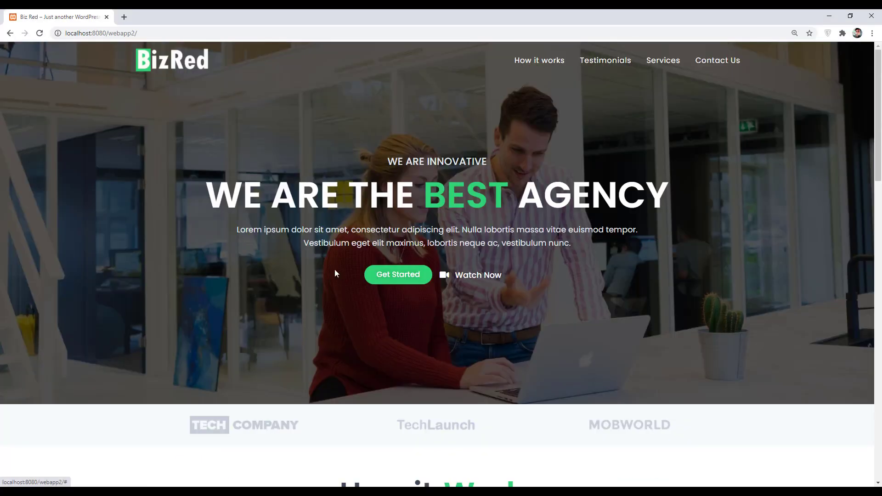
left_click_drag(234, 227, 574, 246)
right_click(564, 246)
left_click(572, 250)
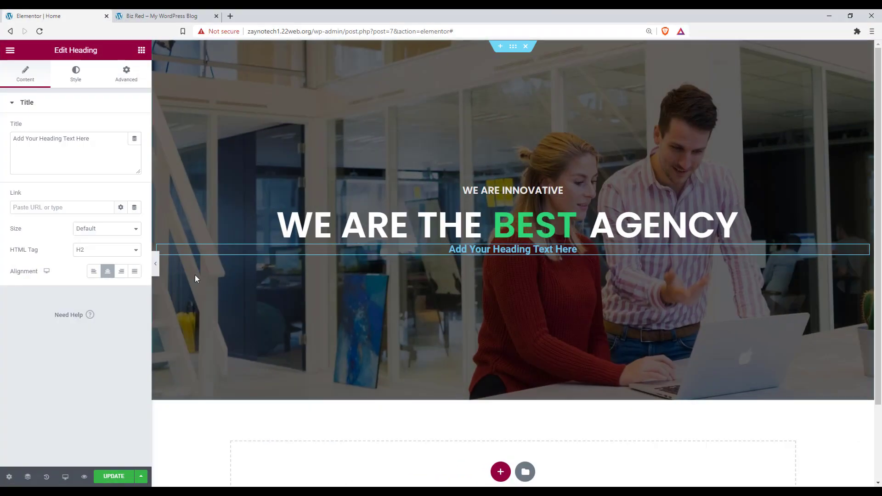
Step: Back in the Elementor editor, replace the new heading's placeholder text with the copied lorem ipsum paragraph
left_click_drag(100, 142, 8, 141)
left_click(67, 167)
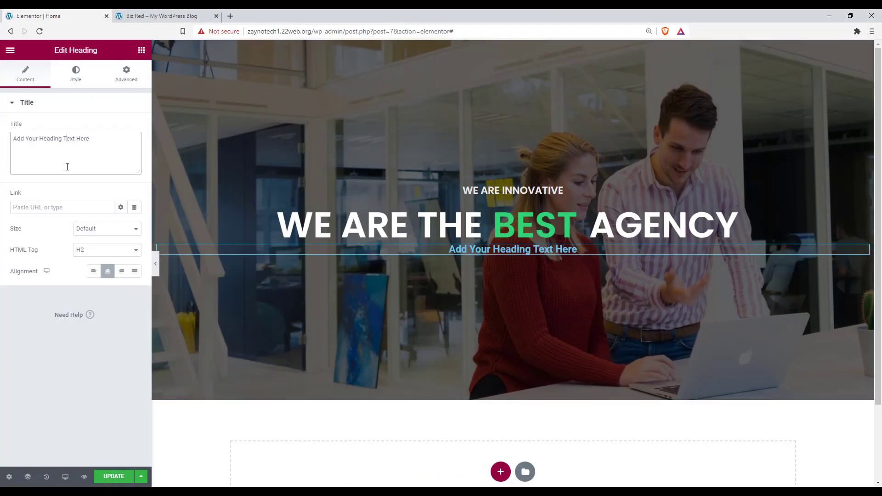
key("ctrl+a")
key("BackSpace")
key("ctrl+v")
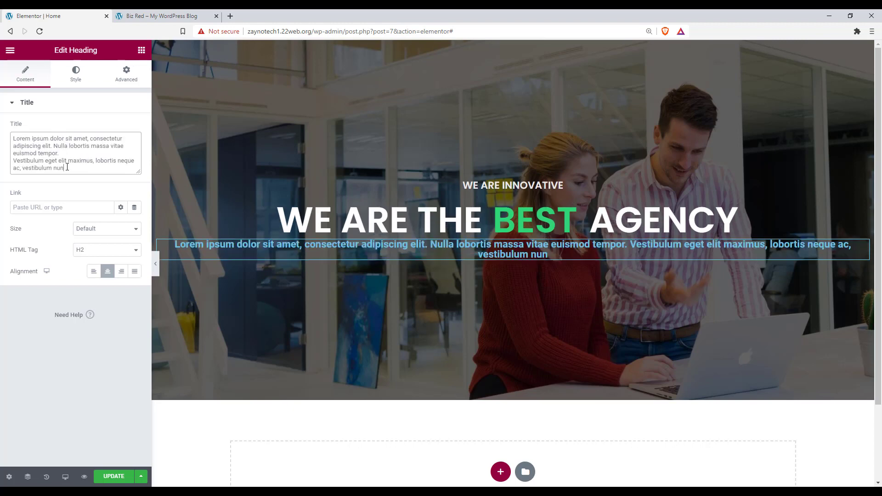
Step: Change the lorem ipsum heading's text colour to a light grey, about #E2E2E2
left_click(76, 73)
left_click(130, 133)
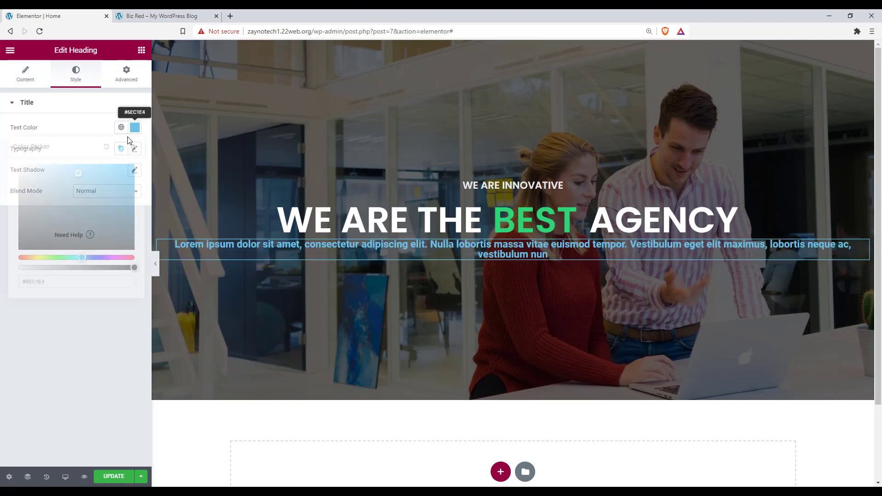
left_click_drag(81, 182, 8, 178)
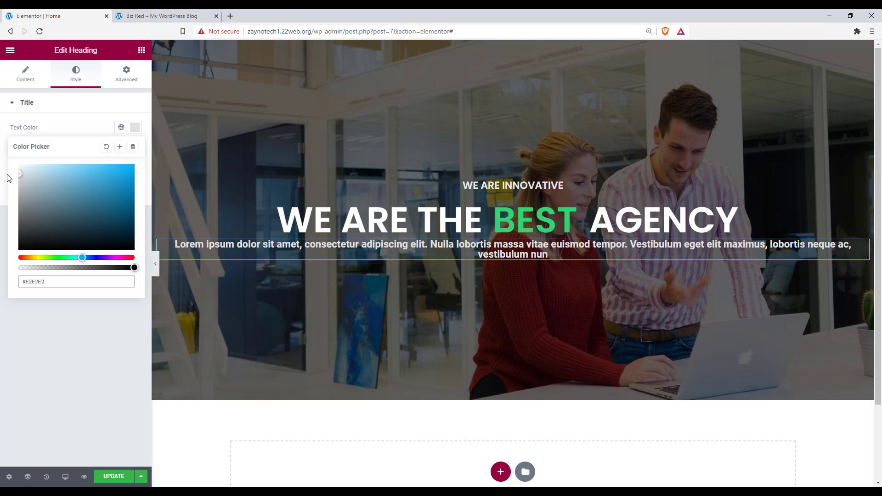
Step: Set the lorem ipsum heading's typography to the Poppins font family at 16 px
left_click(135, 148)
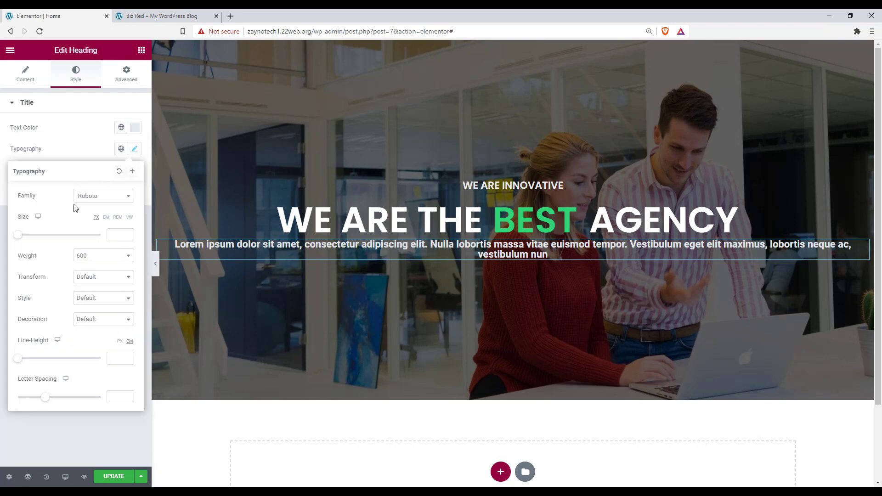
left_click(88, 202)
type("POPP")
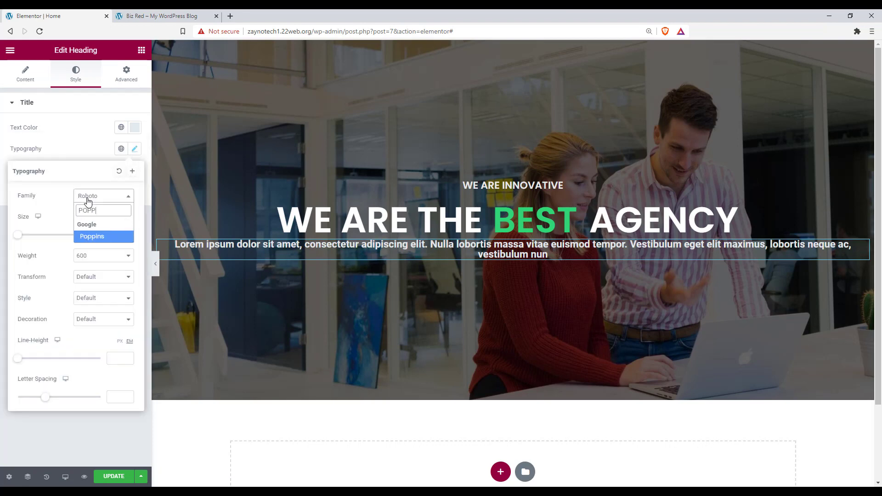
key("Return")
left_click(115, 235)
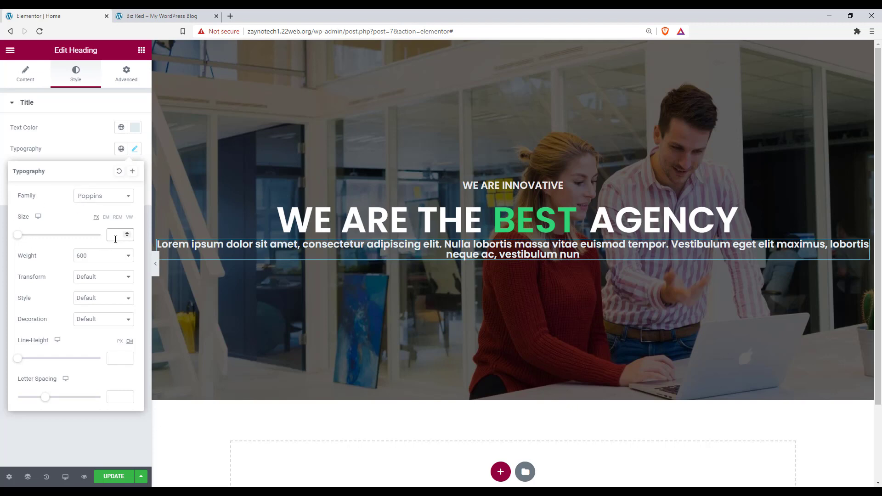
type("16")
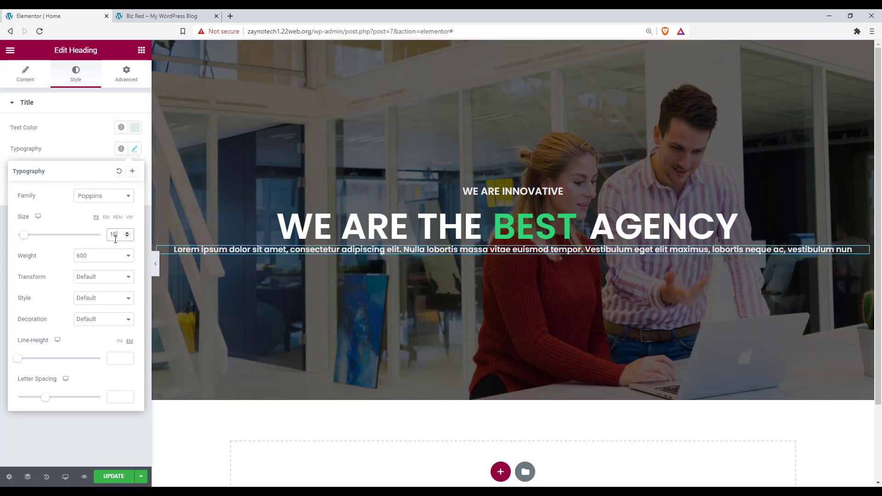
left_click(111, 267)
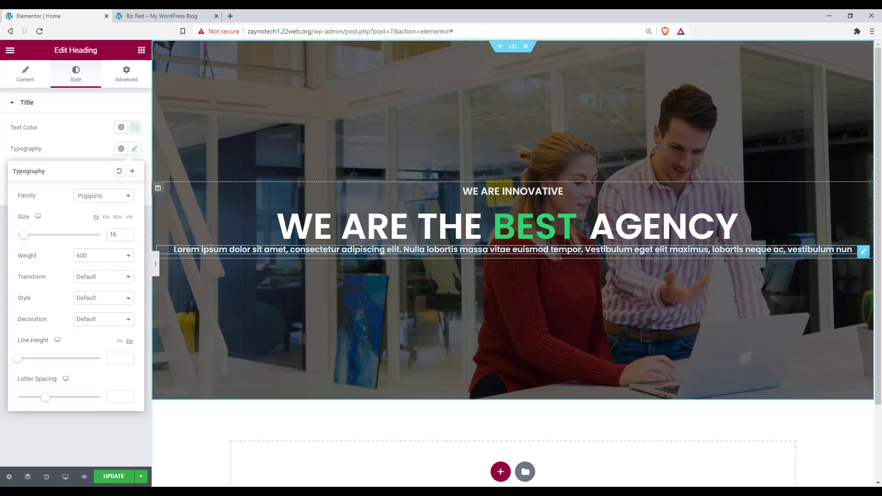
Step: Insert a <BR> line break after "tempor." in the lorem ipsum heading to split it into two lines
left_click(33, 79)
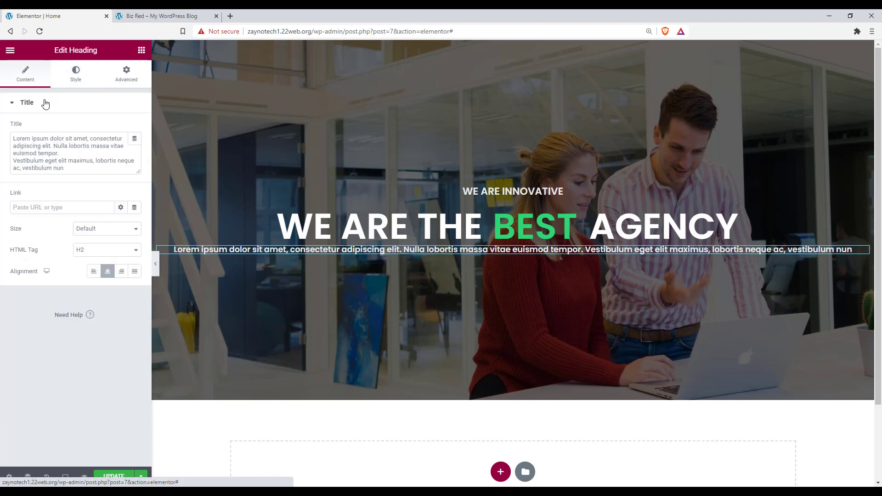
type("BR")
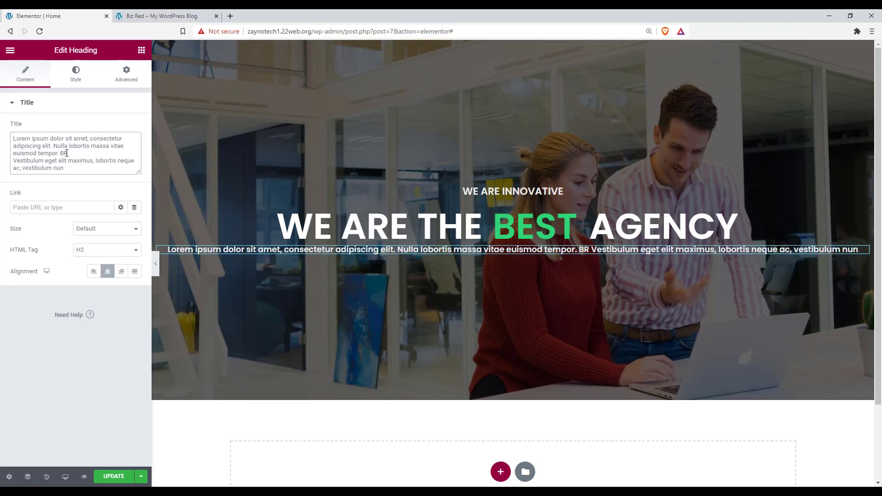
key("BackSpace")
key("BackSpace")
type("<BR>")
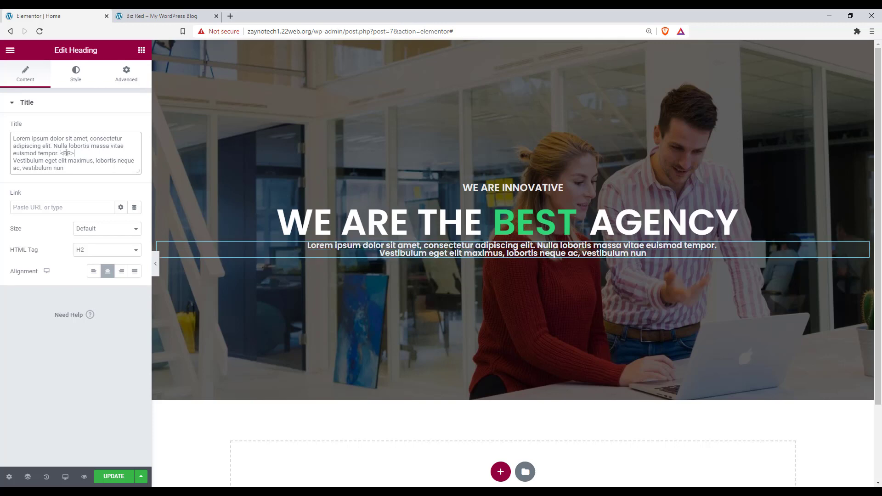
Step: Set the lorem ipsum heading's font weight to 400
left_click(76, 79)
left_click(135, 149)
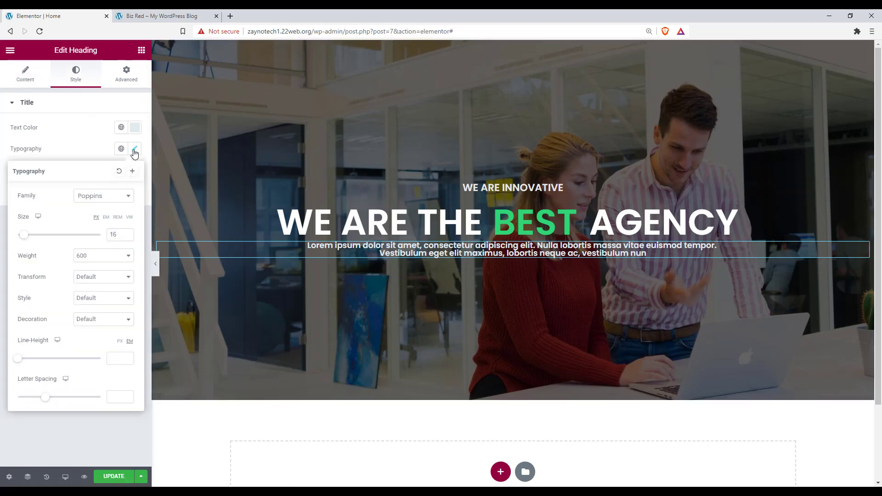
left_click(86, 256)
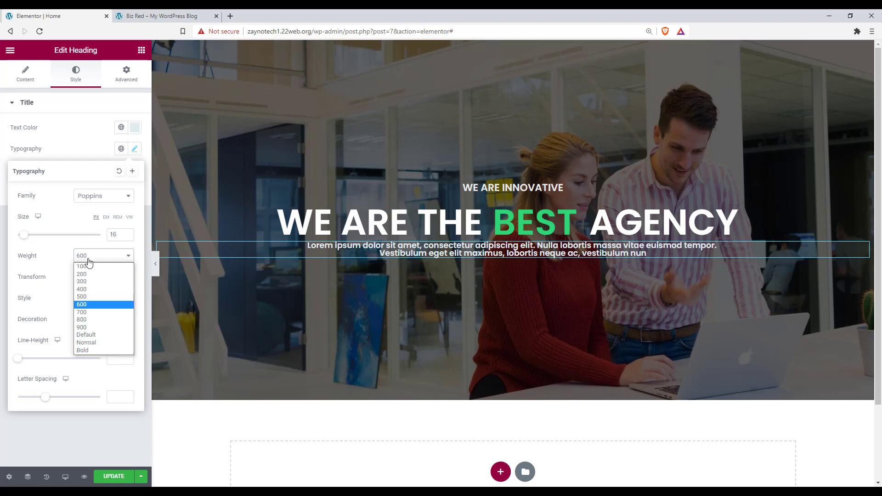
left_click(85, 289)
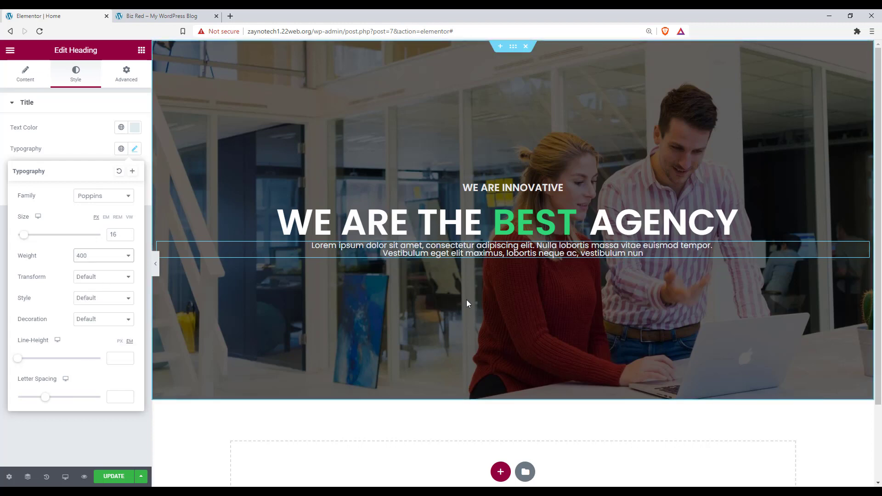
Step: Unlink the lorem ipsum heading's margin values and raise only its top margin to 8 px
left_click(138, 79)
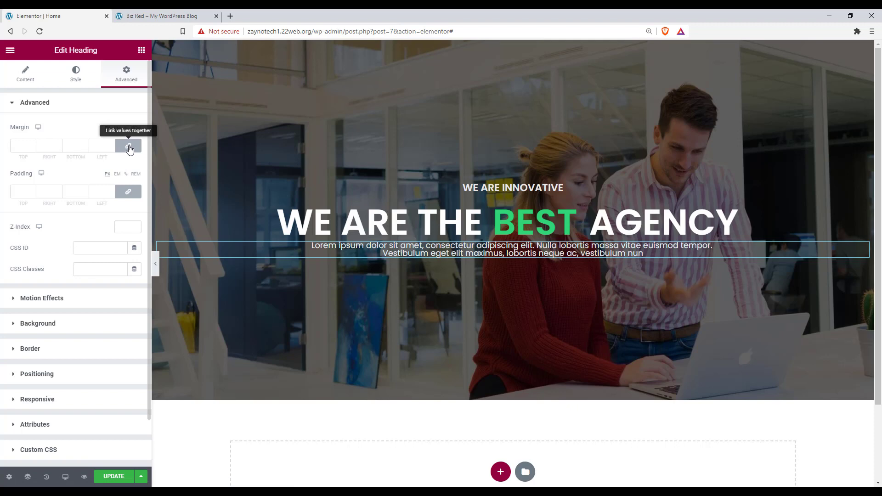
left_click(128, 146)
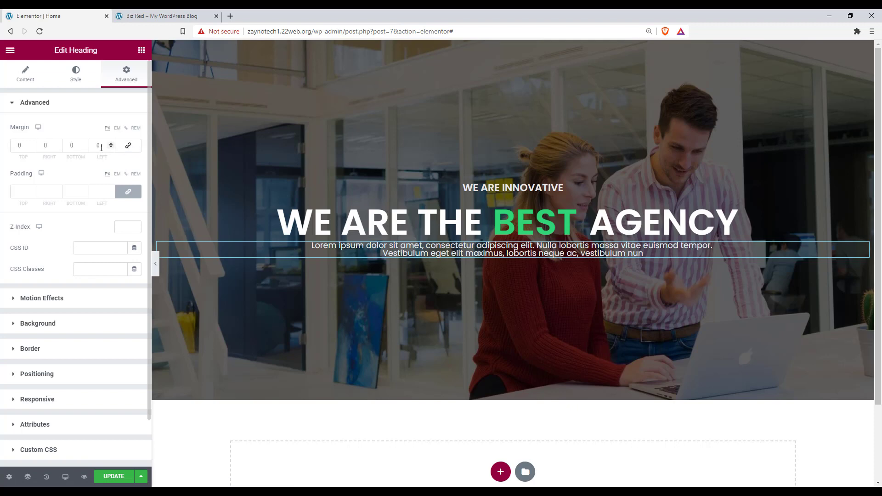
left_click(33, 143)
left_click(33, 144)
left_click(33, 143)
left_click(33, 144)
left_click(33, 143)
left_click(33, 144)
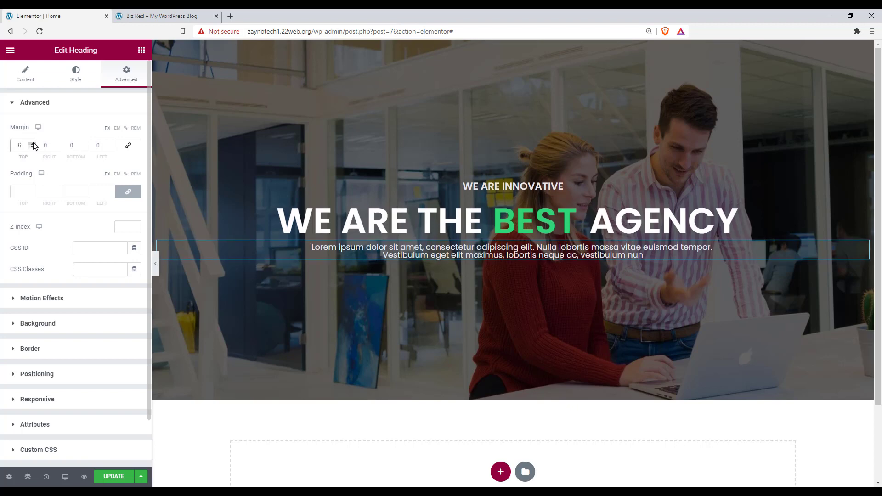
left_click(33, 144)
left_click(33, 144)
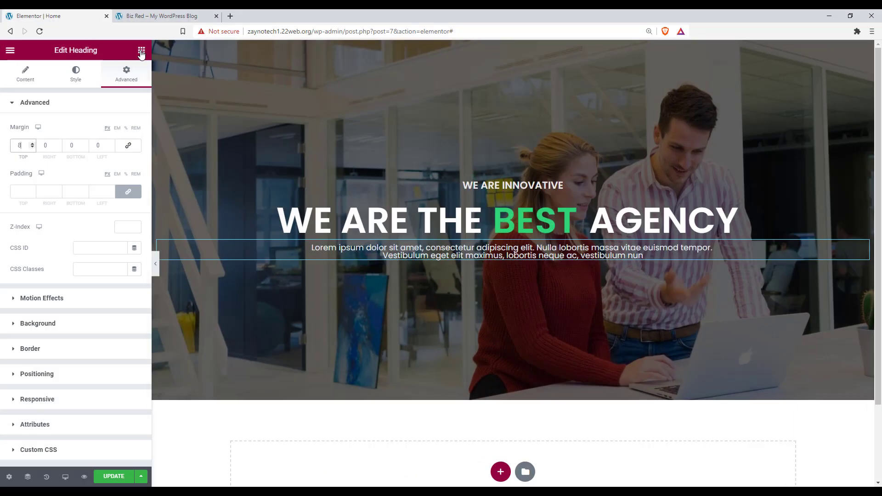
Step: Add a two-column inner section below the lorem ipsum heading and place a right-aligned button in its first column
left_click(141, 51)
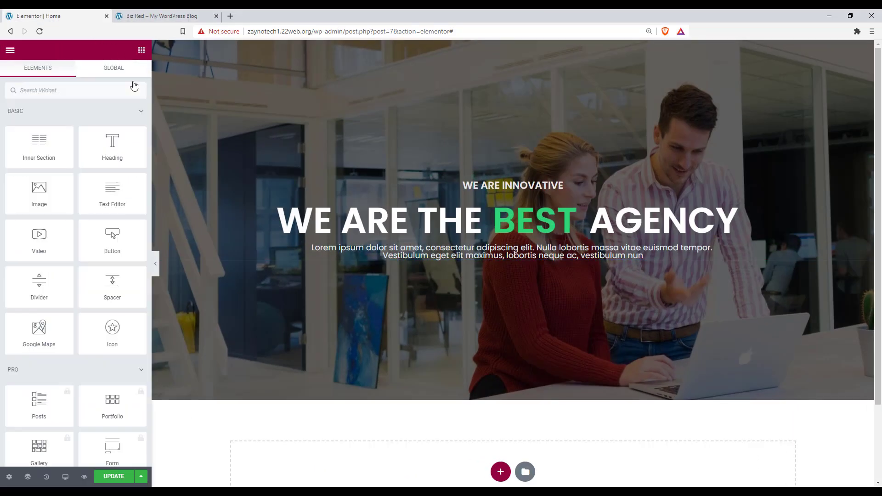
left_click_drag(40, 142, 530, 252)
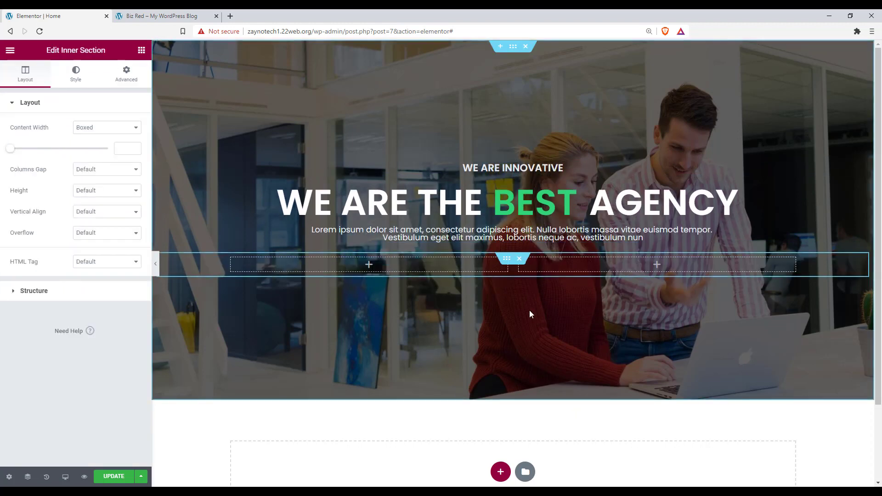
left_click(142, 51)
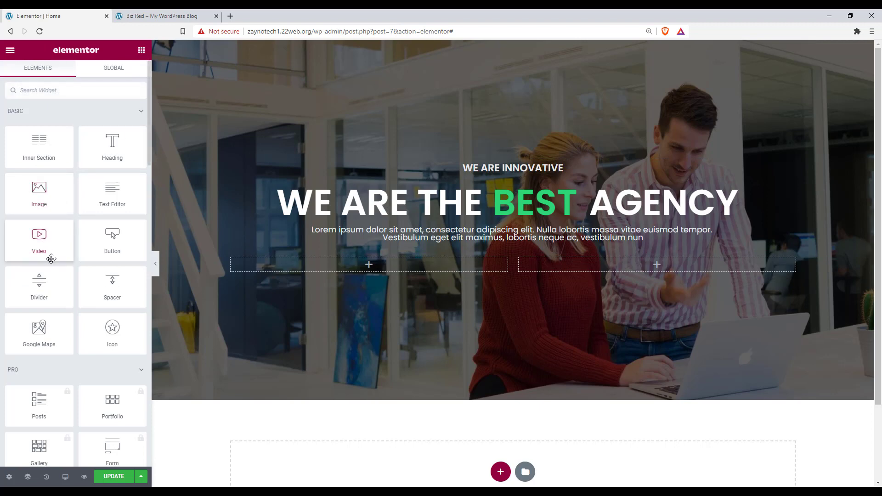
left_click_drag(274, 305, 388, 272)
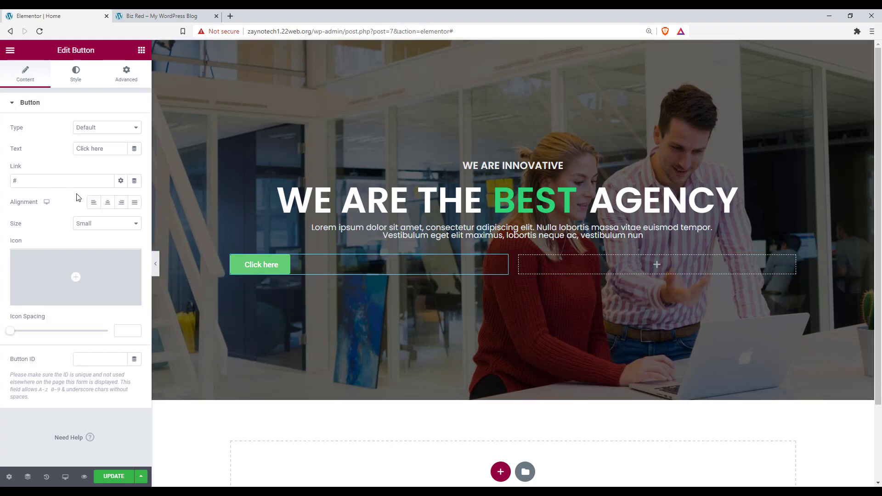
left_click(122, 208)
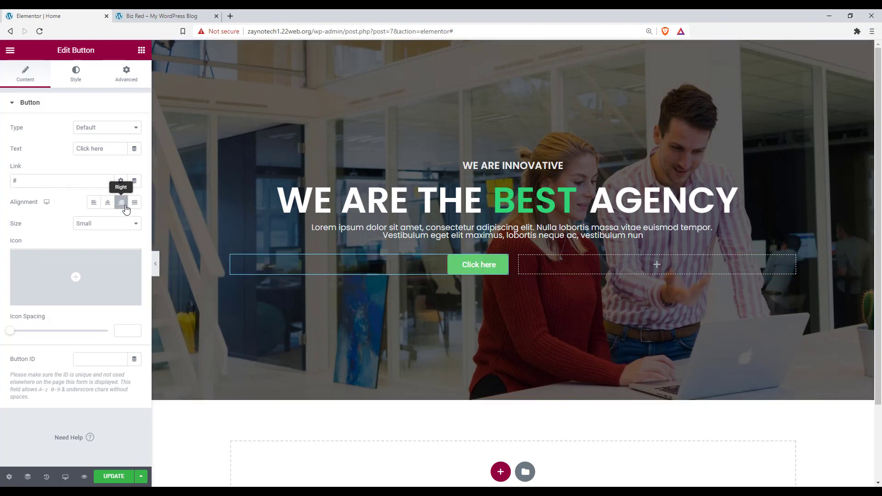
Step: Change the button's text to "Get Started"
left_click(482, 268)
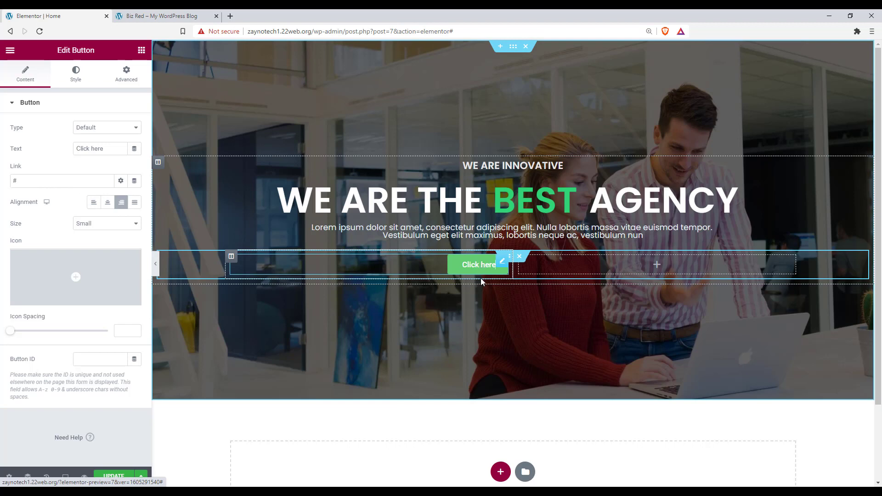
key("BackSpace")
key("BackSpace")
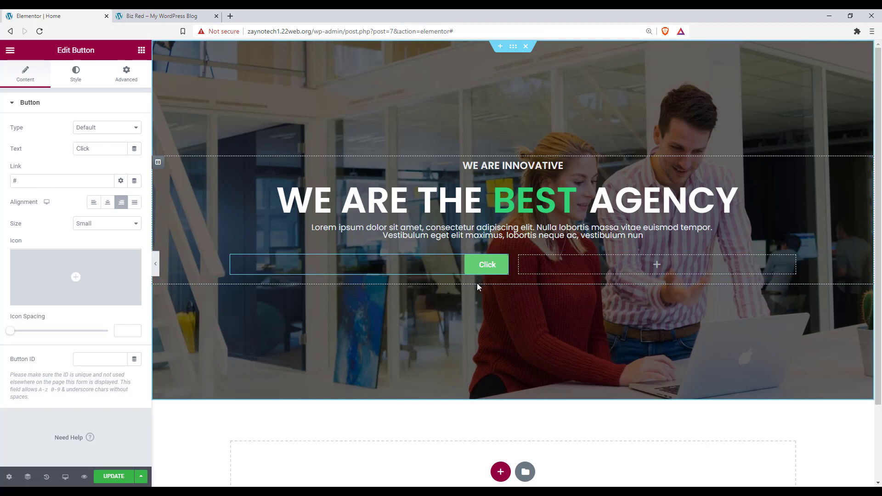
key("BackSpace")
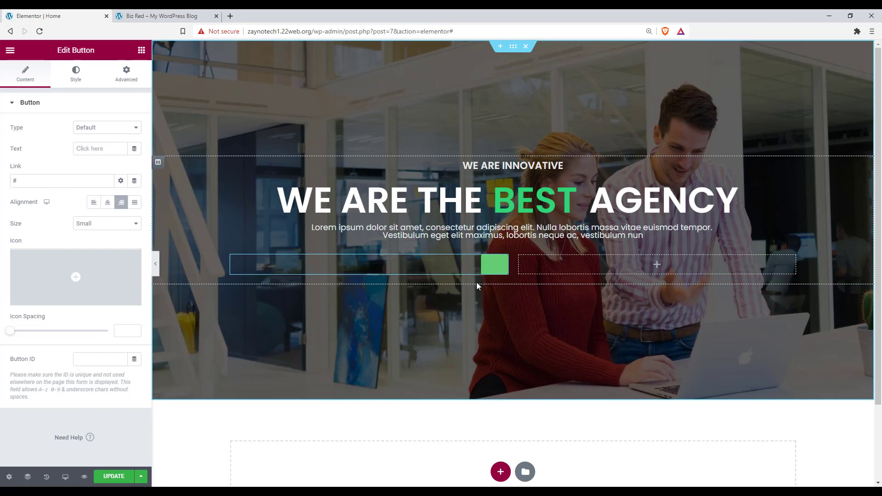
type("Get S")
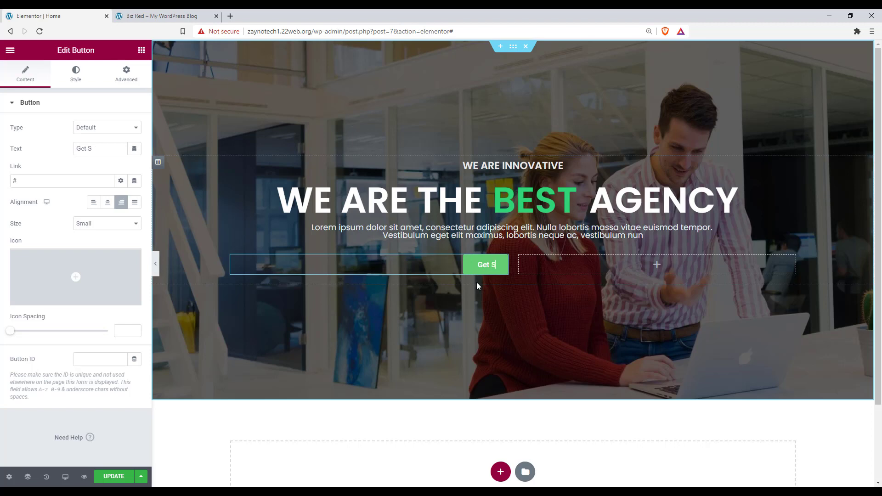
type("tarted")
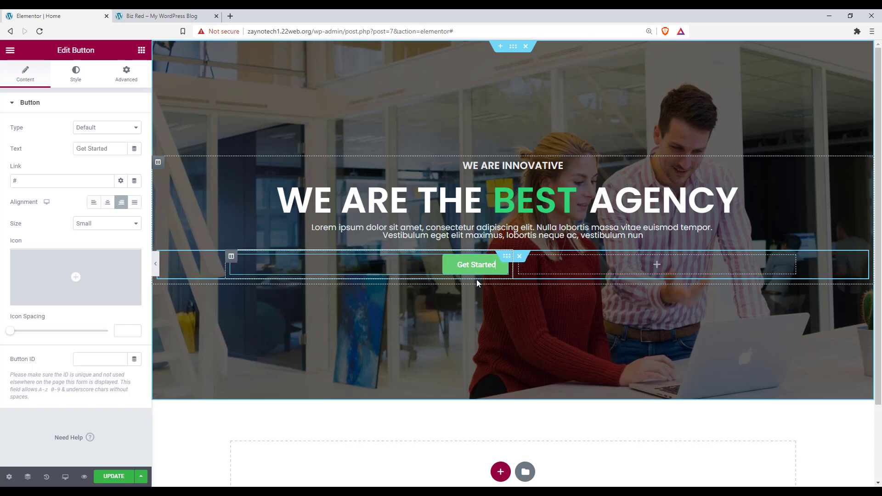
Step: Set the Get Started button's font family to Poppins
left_click(73, 75)
left_click(136, 129)
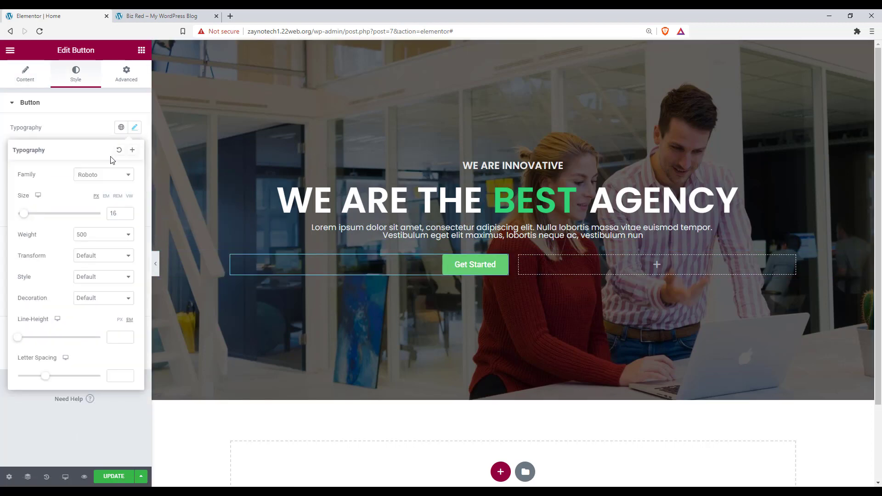
left_click(91, 179)
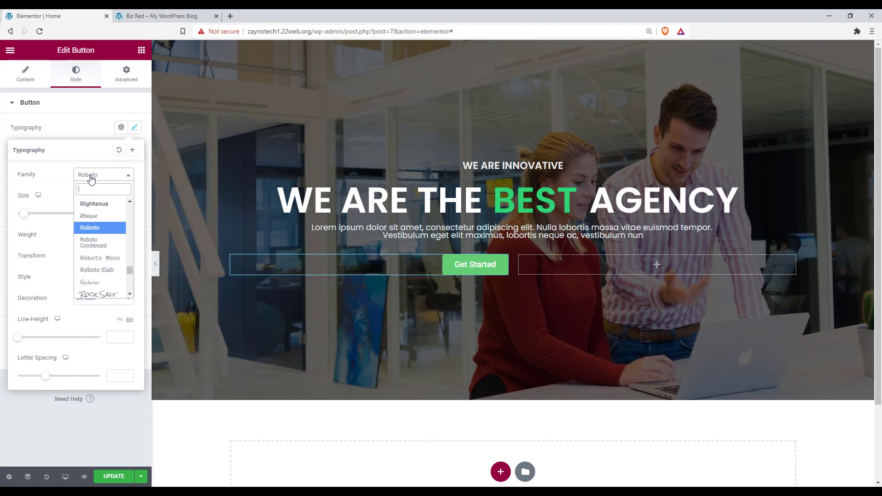
type("popp")
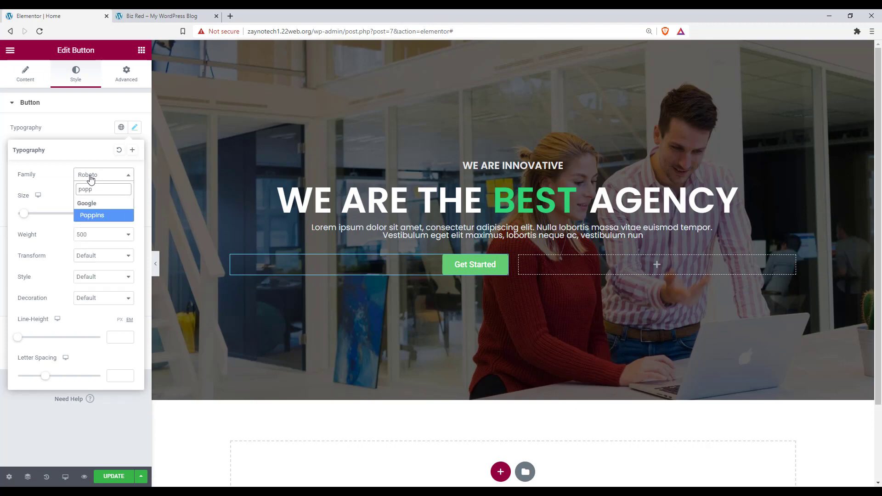
key("Return")
left_click(83, 121)
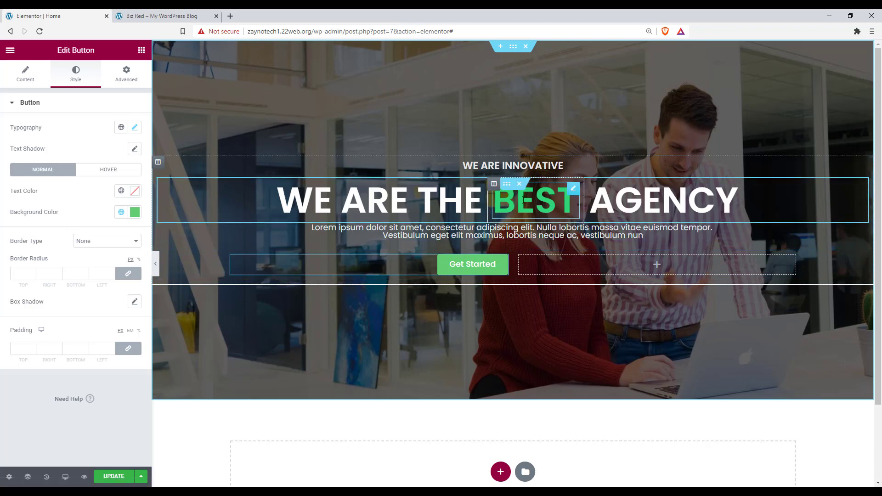
Step: Copy the hex code #2ED573 from the BEST heading's text color and apply it as the Get Started button's background color
left_click(523, 199)
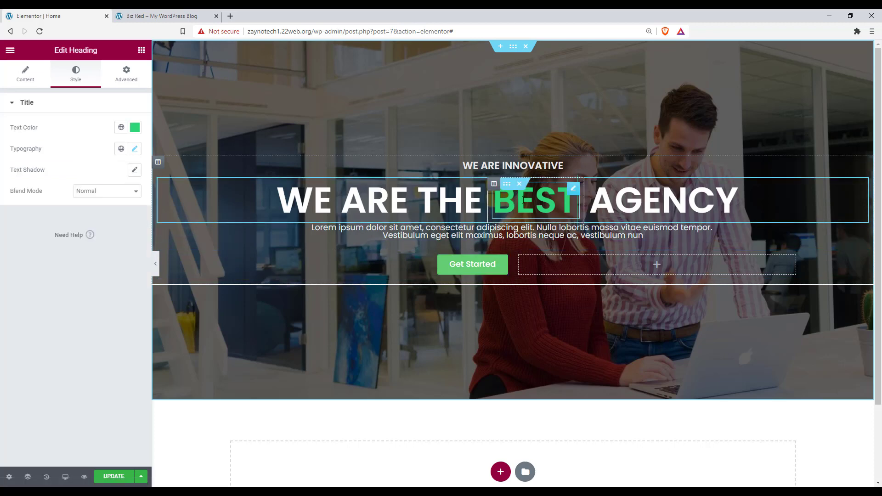
left_click(135, 131)
key("ctrl+c")
right_click(54, 286)
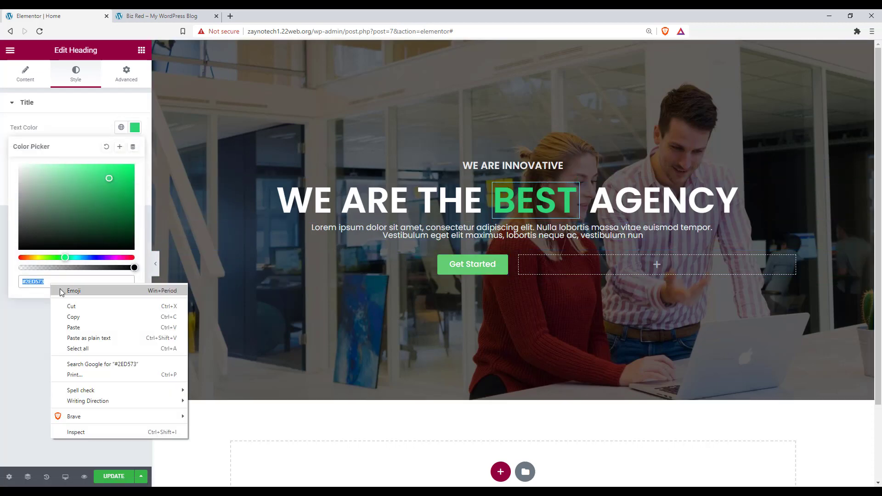
left_click(85, 316)
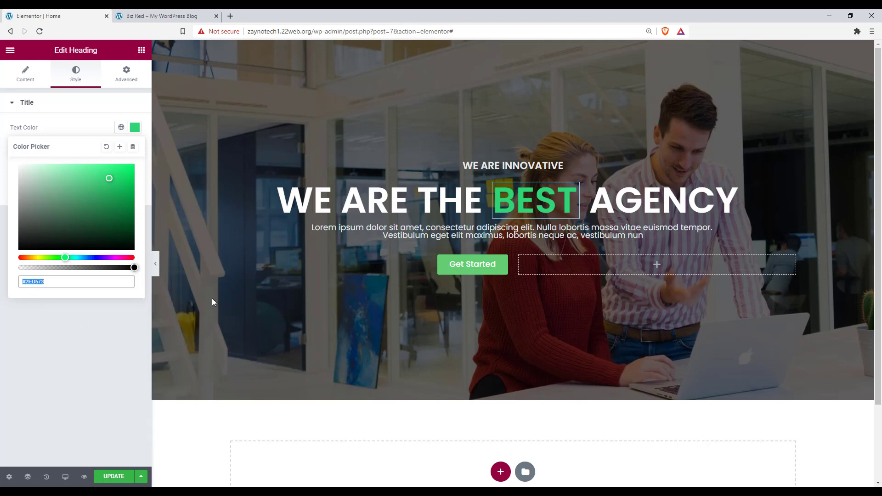
left_click(462, 265)
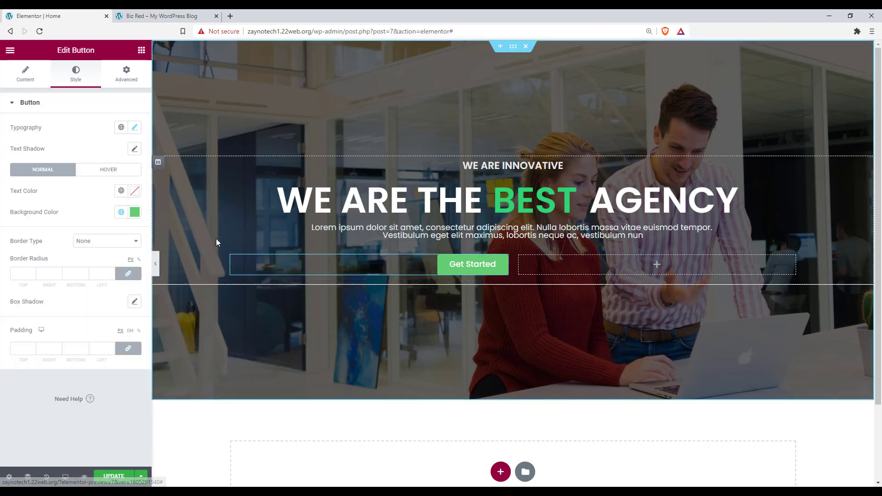
left_click(135, 212)
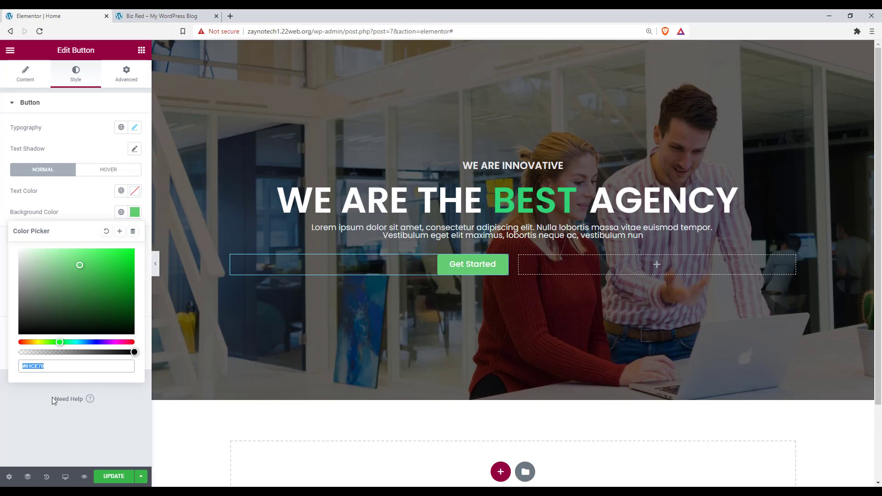
key("ctrl+v")
left_click(92, 421)
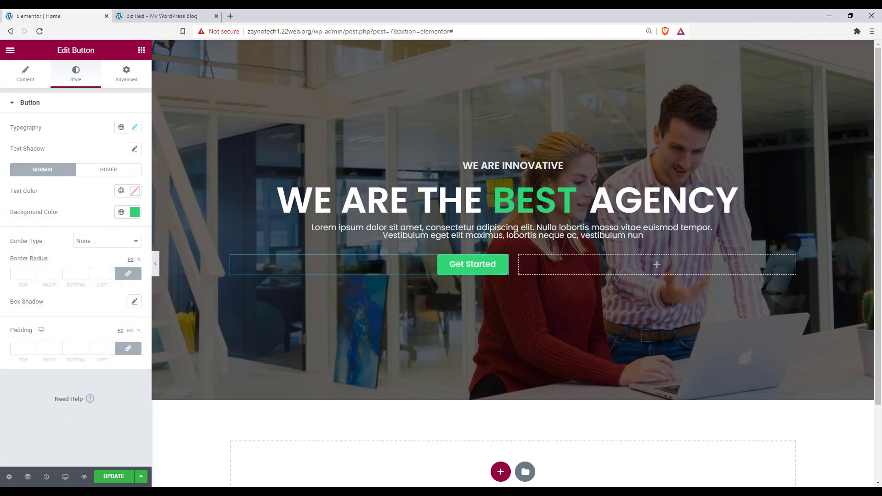
Step: Check the button shape on the reference BizRed page and give the Get Started button a linked border radius with fully rounded ends
left_click(347, 493)
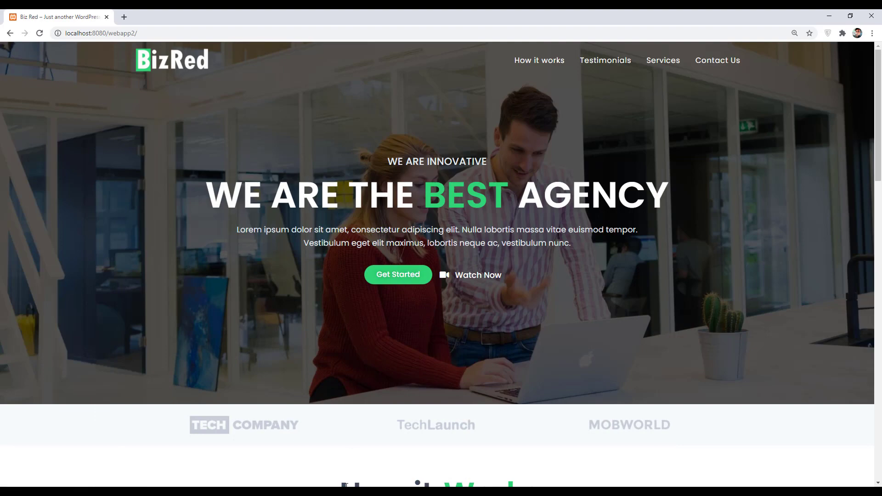
left_click(347, 494)
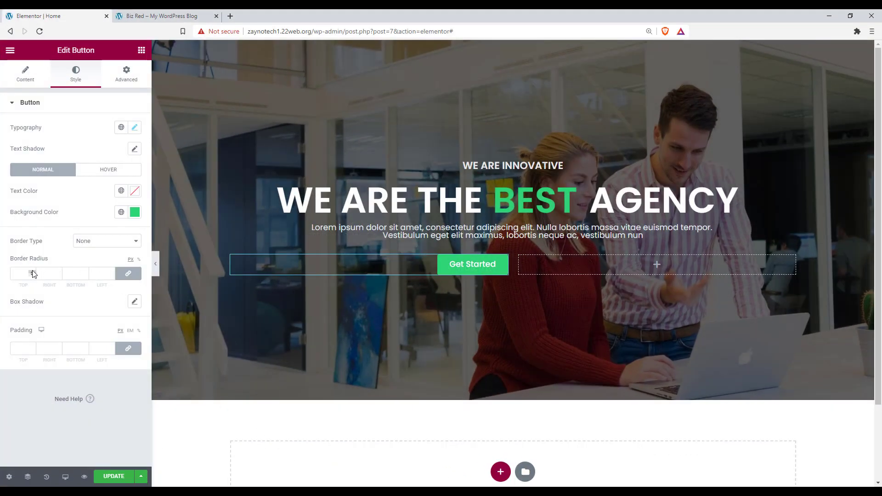
double_click(32, 272)
type("9")
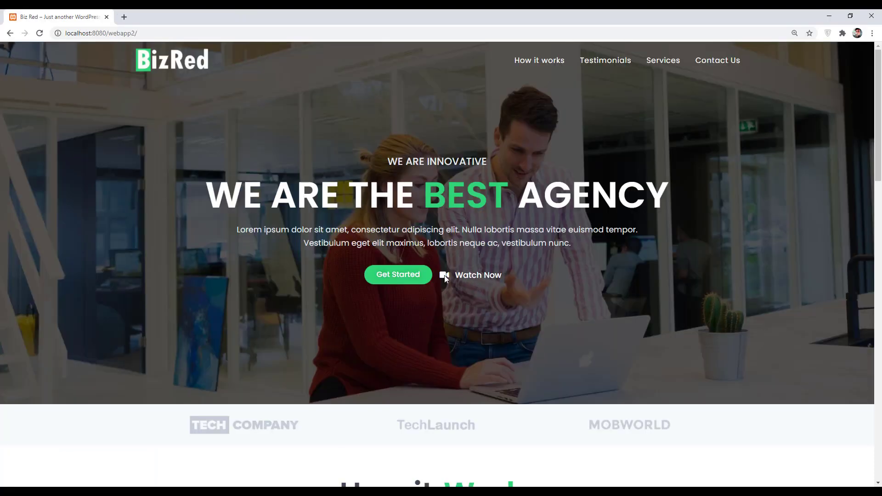
scroll(458, 252, "down", 6)
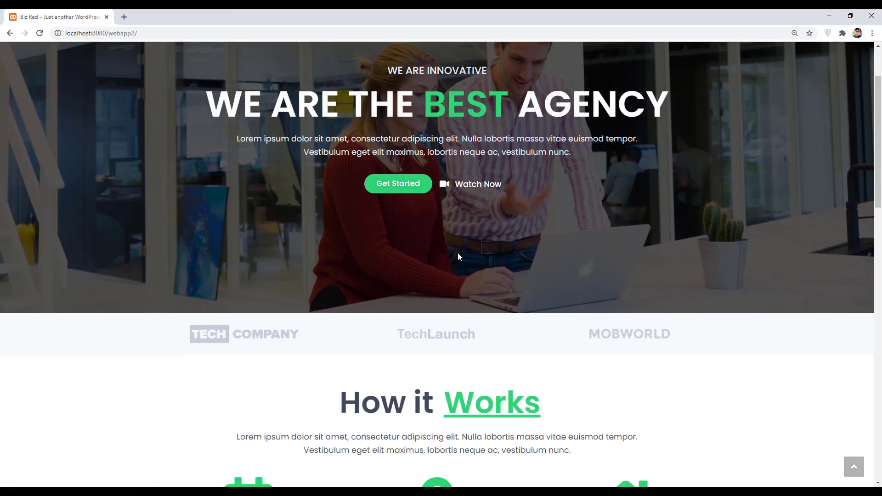
scroll(435, 279, "down", 8)
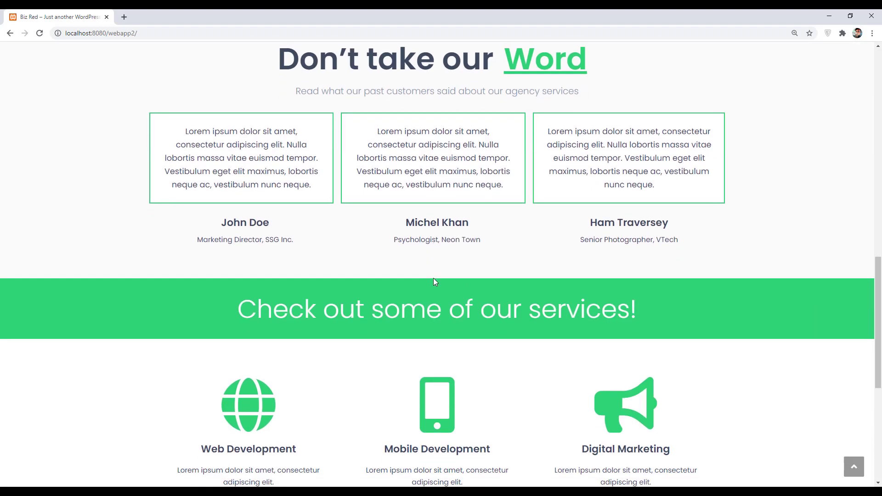
scroll(435, 279, "up", 14)
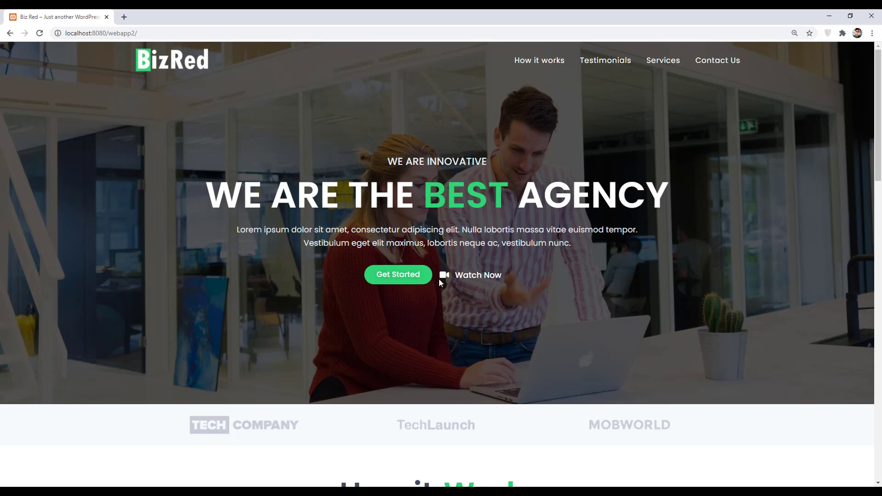
Step: Search the web for "video font awesome" in a new tab and copy the HTML of Font Awesome's solid video icon
left_click(126, 16)
type("vide")
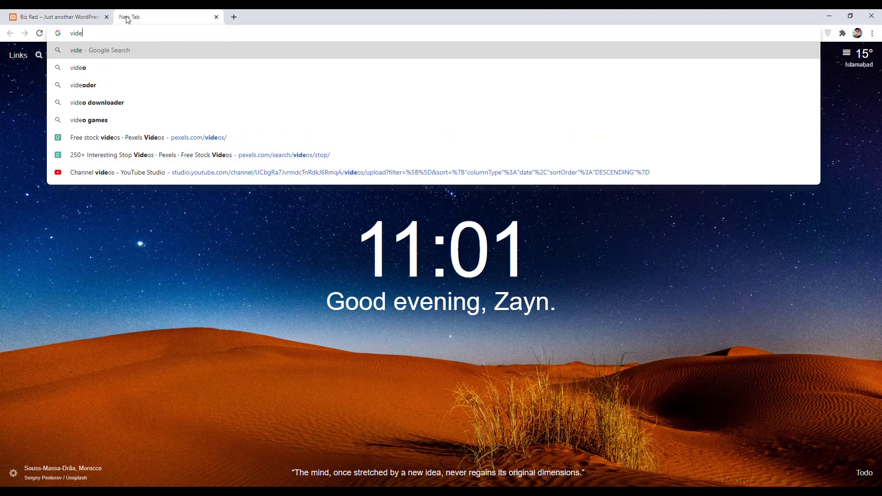
type("o fo")
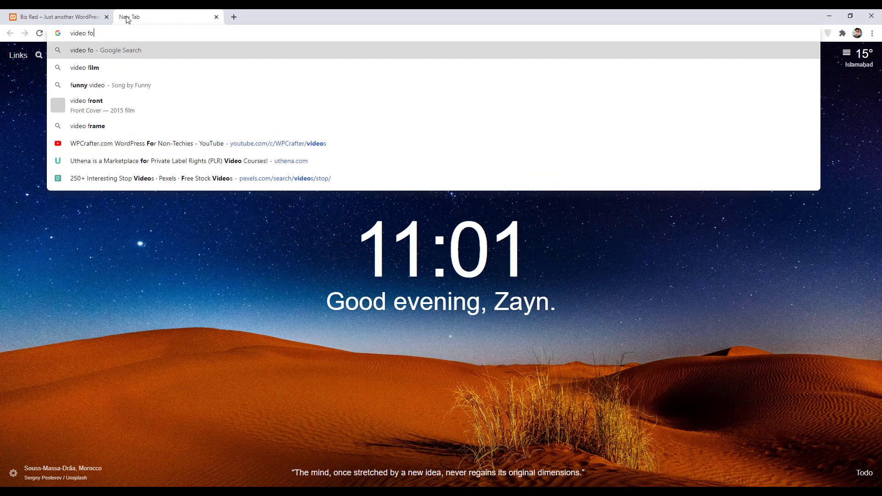
type("nt aweso")
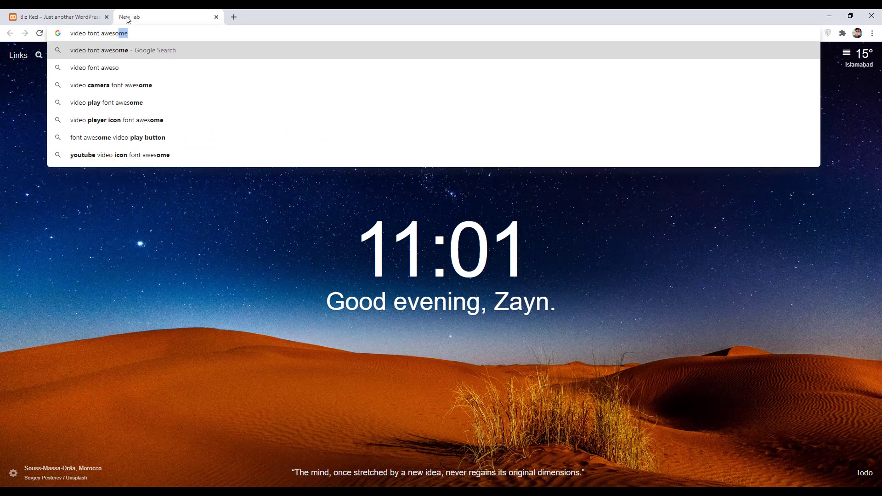
type("me")
key("Return")
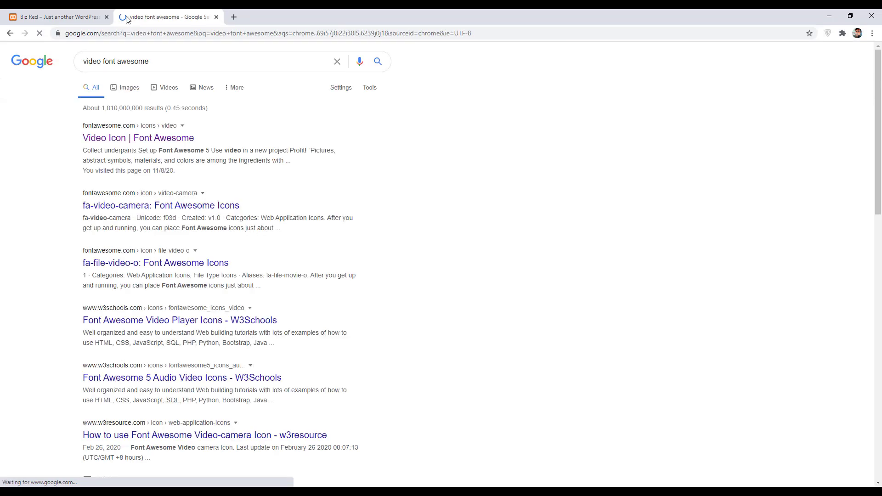
left_click(148, 140)
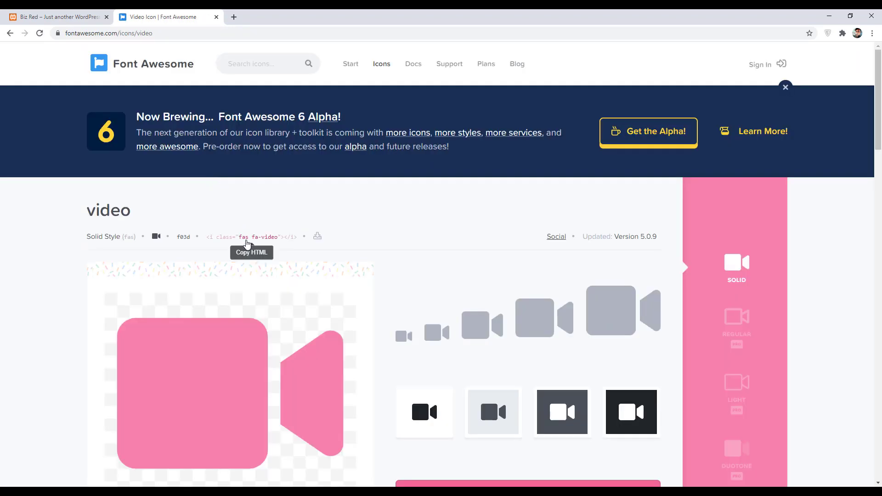
left_click(248, 242)
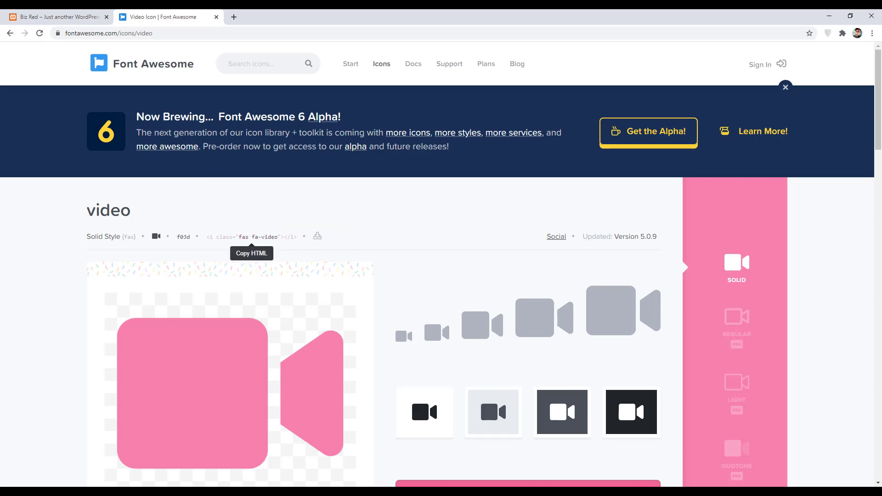
Step: Switch back to the Elementor page and add a Heading widget to the empty column beside the Get Started button
key("alt+Tab")
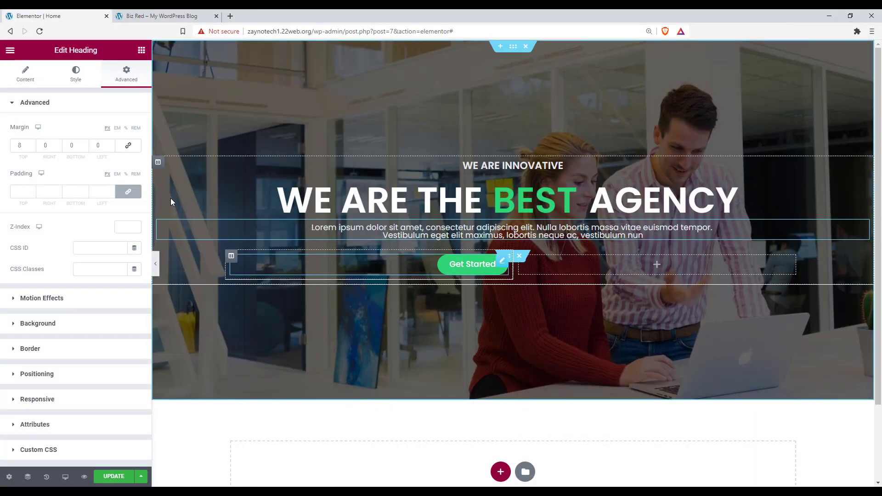
left_click(141, 49)
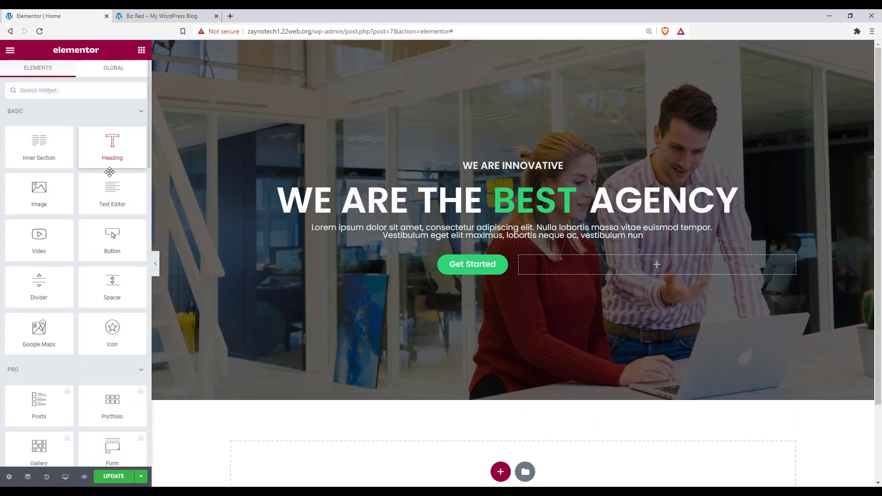
left_click_drag(110, 172, 592, 262)
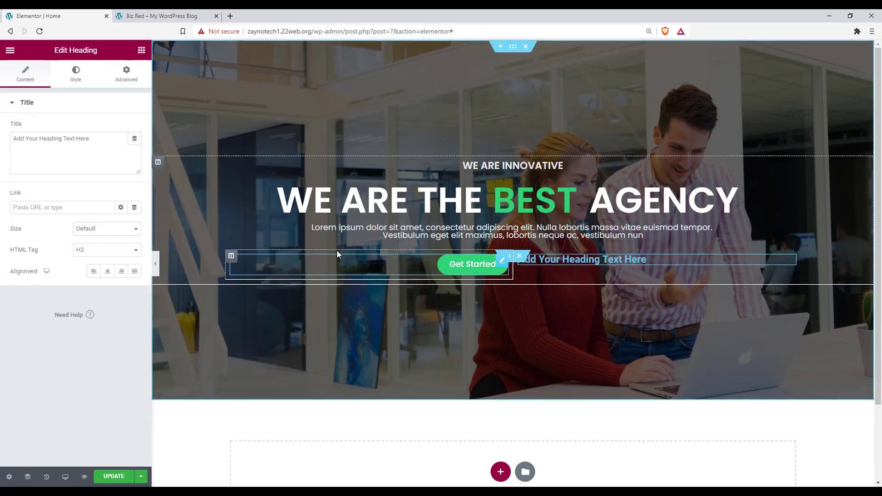
Step: Replace the new heading's title with the copied icon code <i class="fas fa-video"></i> followed by &nbsp; and "Watch Now"
left_click(92, 152)
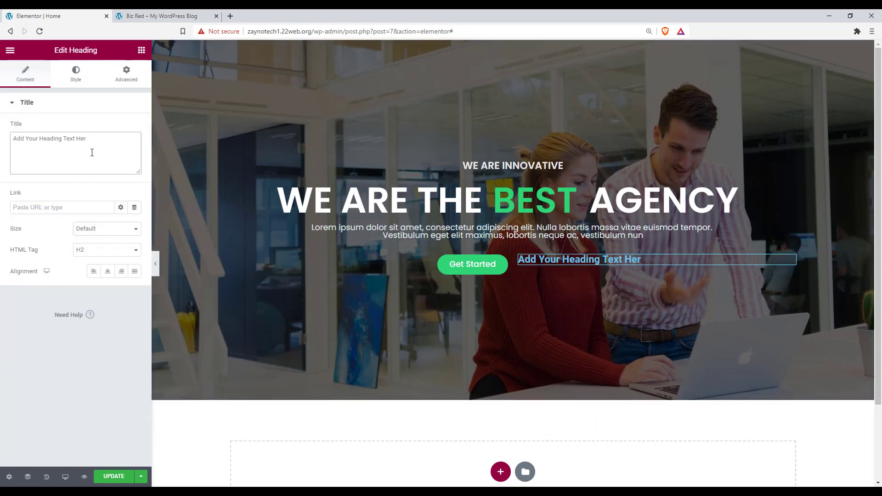
key("BackSpace")
key("BackSpace")
key("BackSpace")
key("BackSpace")
key("BackSpace")
key("BackSpace")
key("BackSpace")
key("BackSpace")
key("BackSpace")
key("BackSpace")
key("BackSpace")
key("BackSpace")
key("BackSpace")
key("BackSpace")
key("BackSpace")
key("BackSpace")
key("BackSpace")
key("BackSpace")
key("BackSpace")
key("BackSpace")
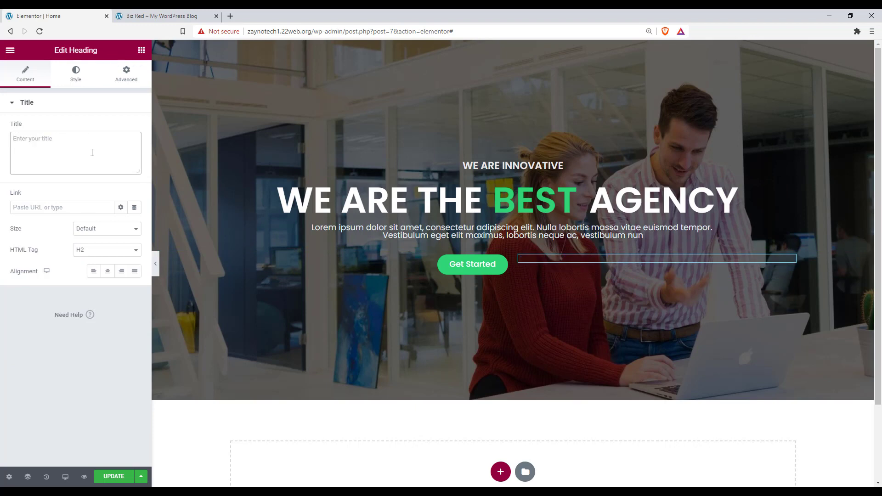
key("ctrl+v")
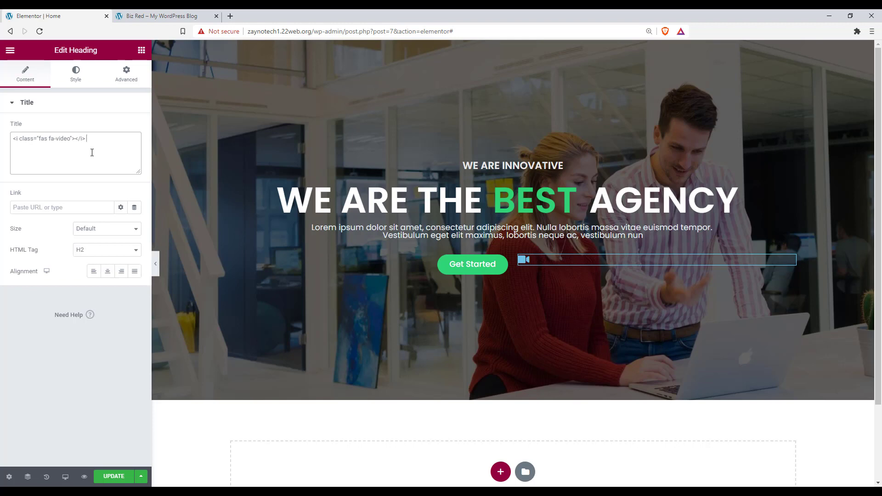
type("Watch Now")
type("&nbs")
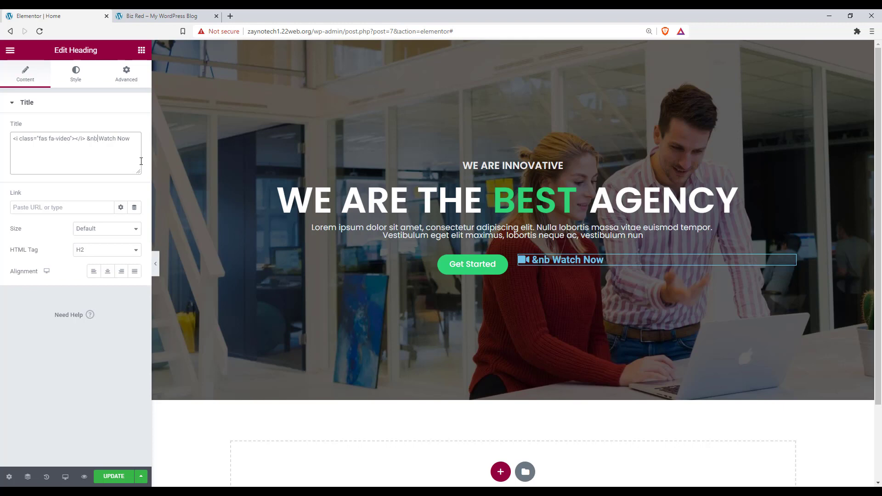
type("p;")
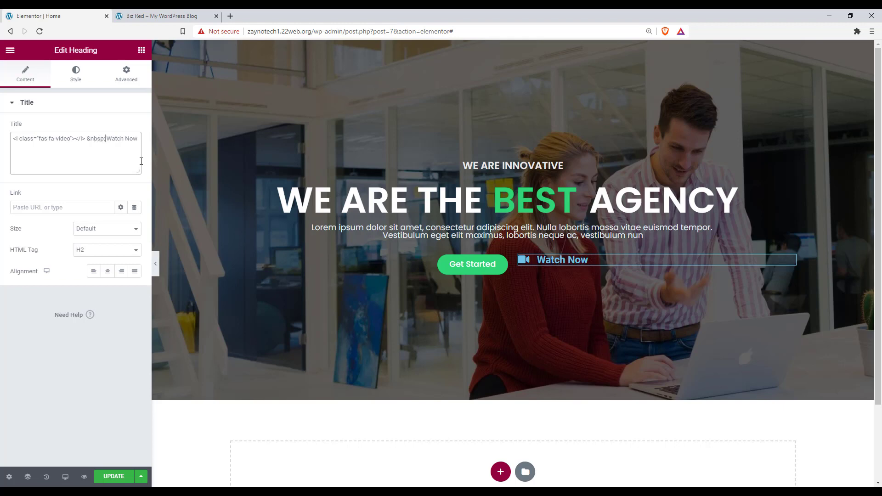
Step: Set the Watch Now heading's text color to white, #FFFFFF
left_click(79, 77)
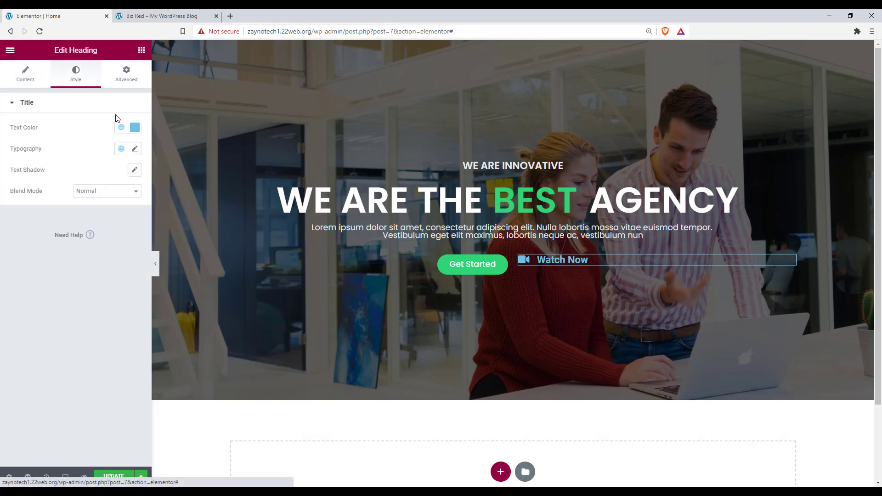
left_click(134, 128)
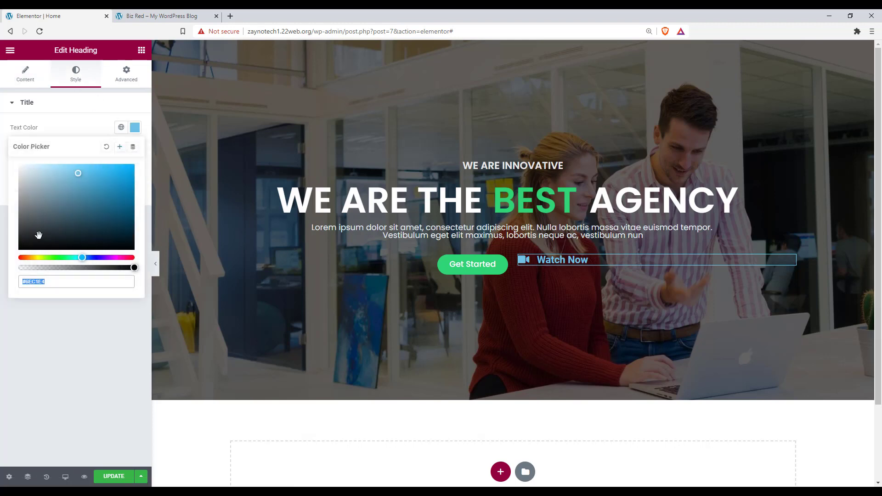
left_click(27, 178)
left_click_drag(19, 178, 1, 152)
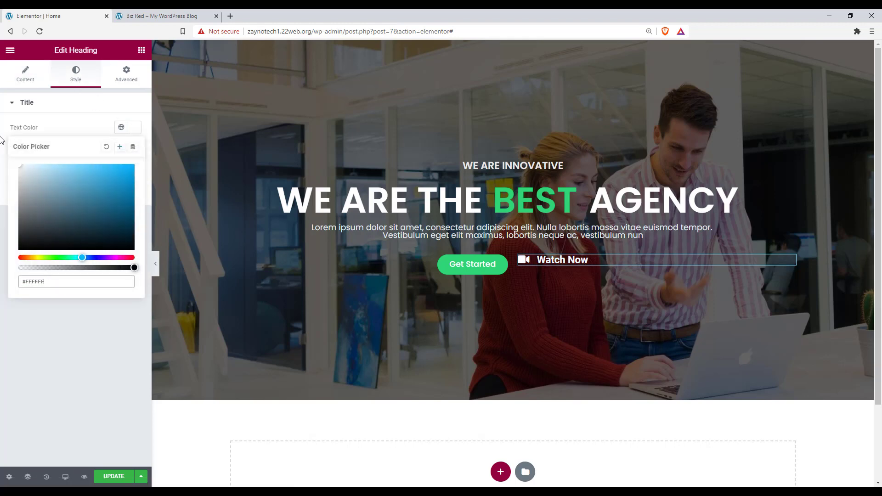
left_click(50, 335)
Step: Set the Watch Now heading's typography to Poppins, size 16 px and weight 500
left_click(134, 148)
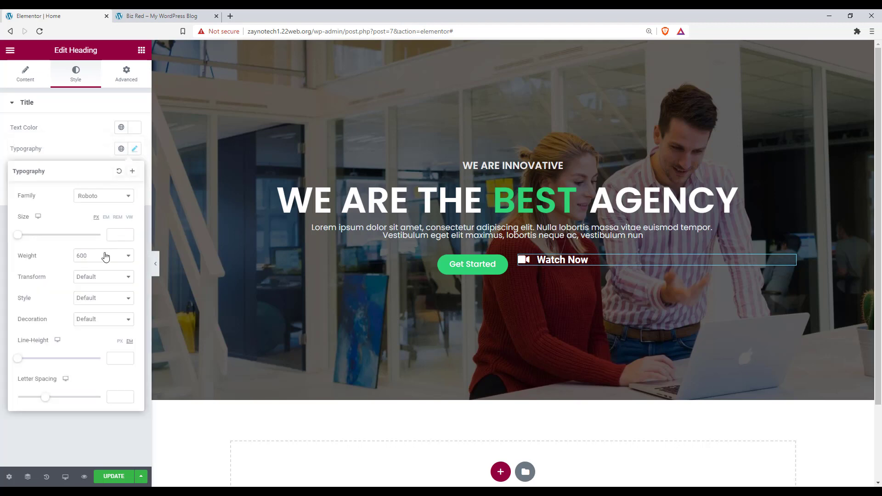
left_click(86, 197)
type("p")
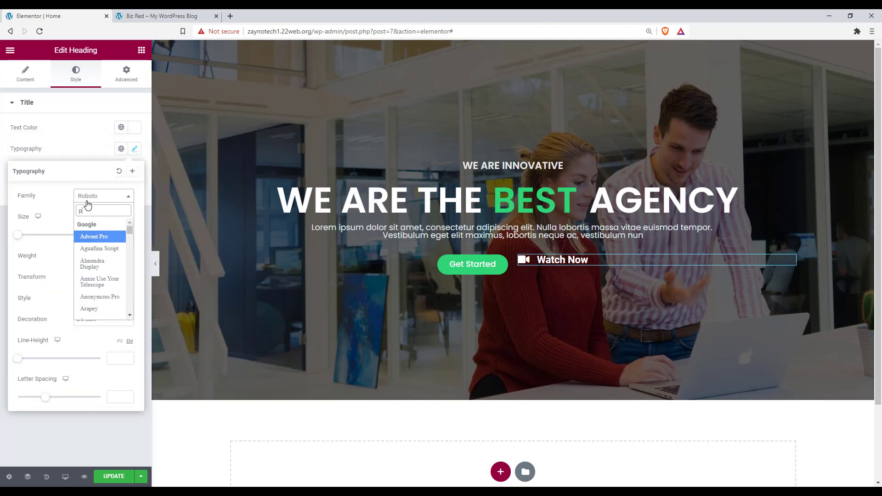
type("oppins")
key("Return")
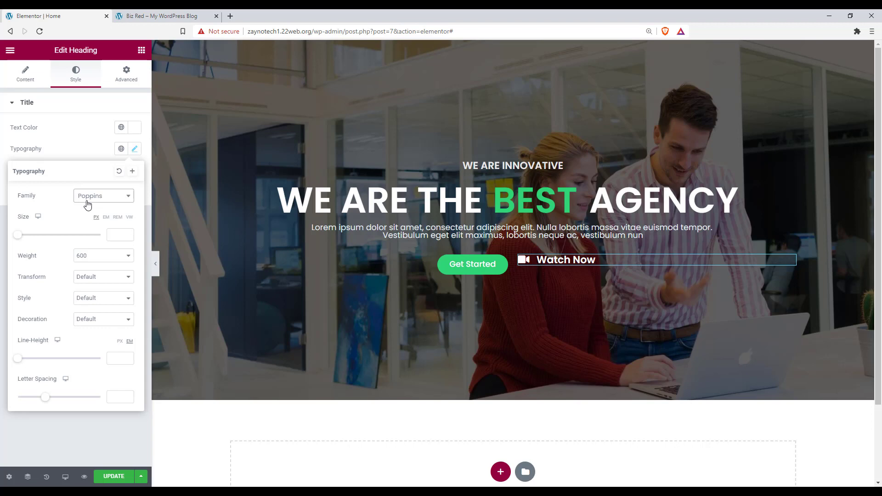
left_click(121, 234)
type("16")
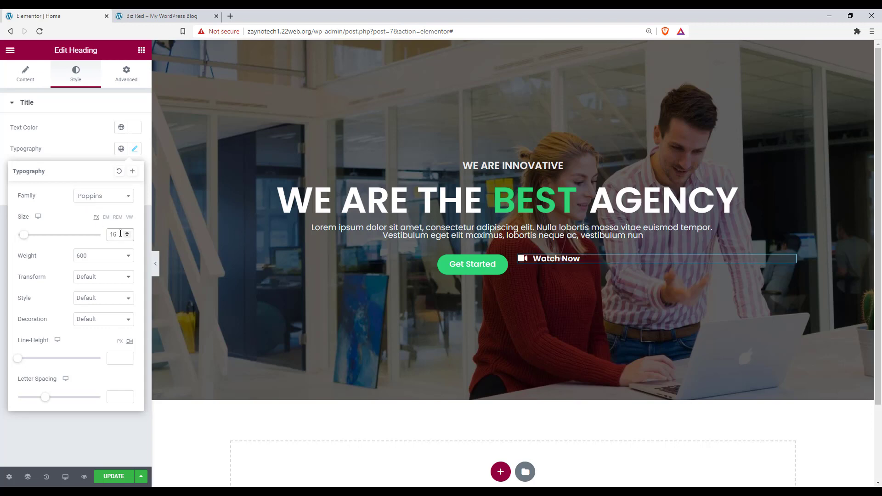
left_click(122, 255)
left_click(87, 302)
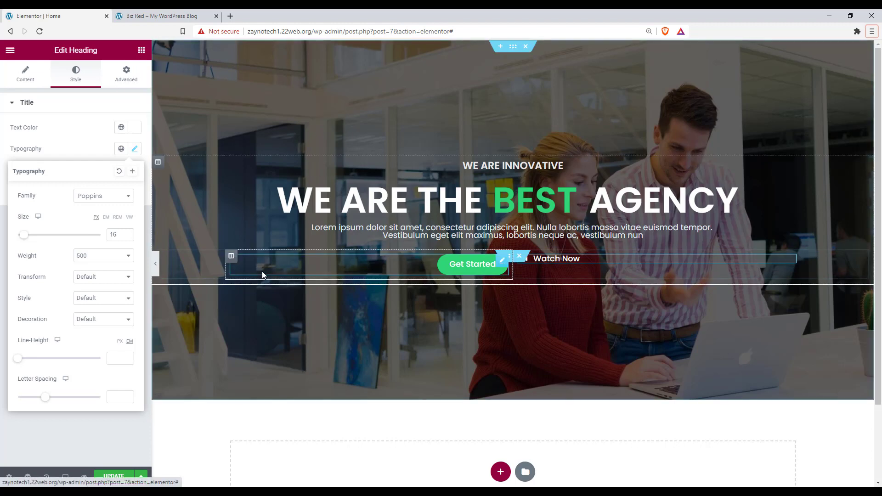
Step: Unlink the Watch Now heading's margins and set a top margin of about 11 px to align it with the Get Started button
left_click(127, 73)
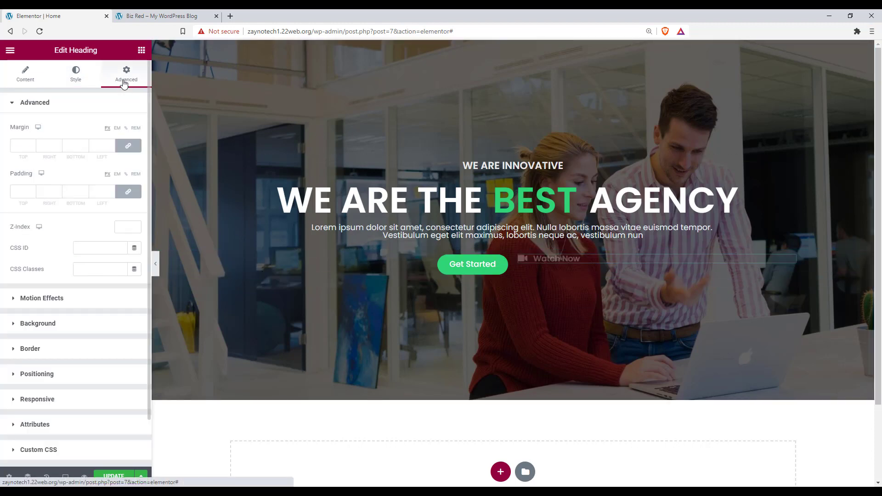
left_click(128, 146)
left_click(32, 144)
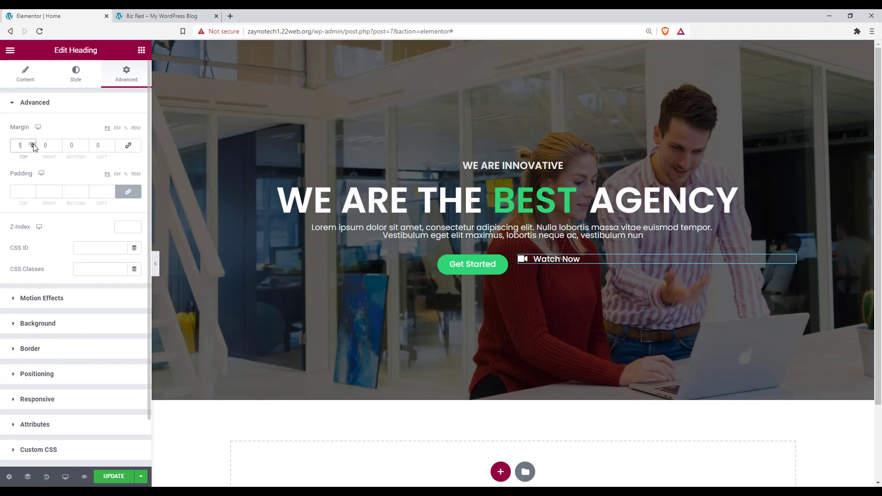
left_click(32, 144)
left_click(32, 144)
left_click(32, 144)
left_click(32, 144)
left_click(35, 143)
left_click(35, 144)
left_click(35, 143)
left_click(35, 144)
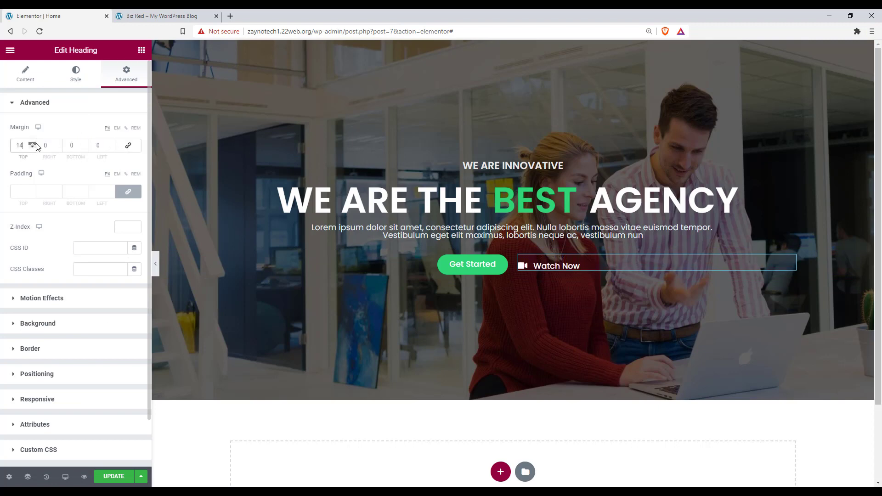
left_click(35, 144)
left_click(35, 144)
left_click(35, 144)
left_click(35, 143)
left_click(32, 147)
left_click(32, 147)
left_click(33, 147)
left_click(32, 147)
left_click(32, 147)
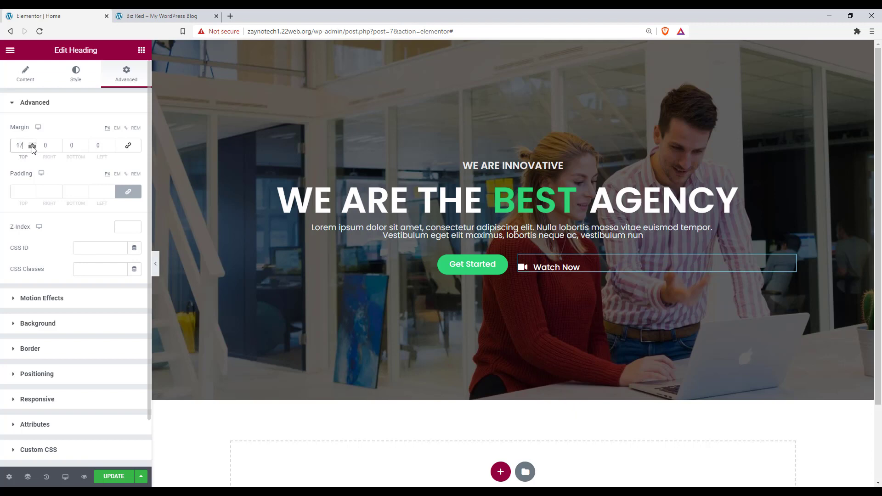
left_click(32, 147)
left_click(32, 147)
left_click(32, 147)
left_click(31, 144)
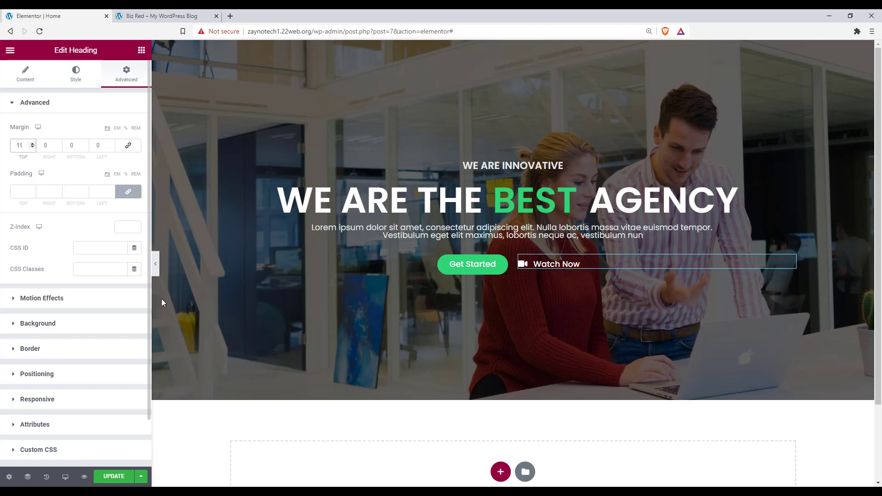
key("Down")
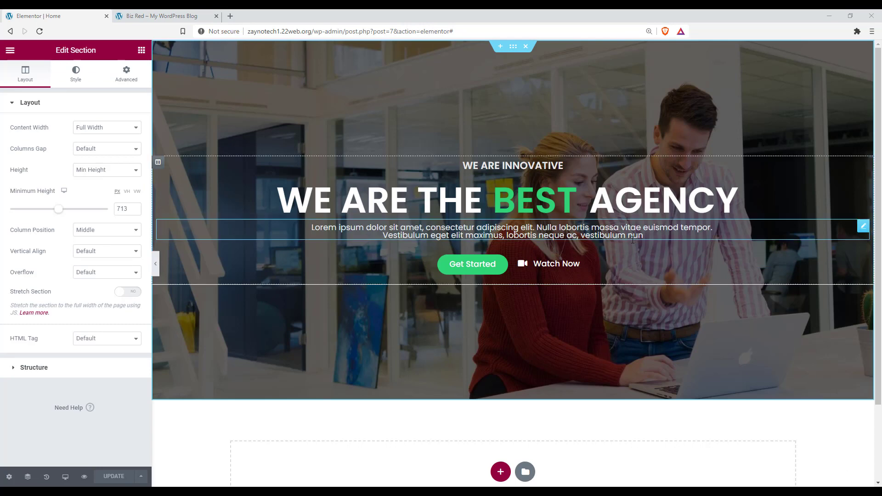
Step: Set the line height of the Lorem ipsum text under the headline to 1.7 em
left_click(499, 228)
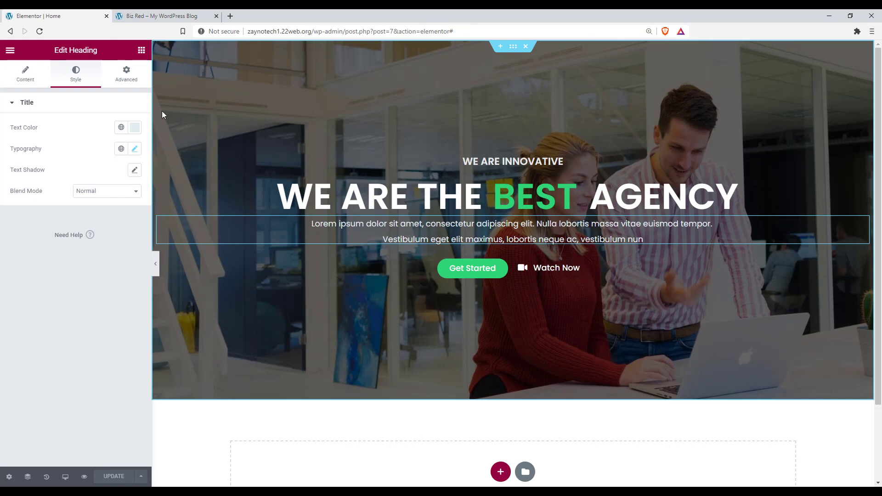
left_click(135, 148)
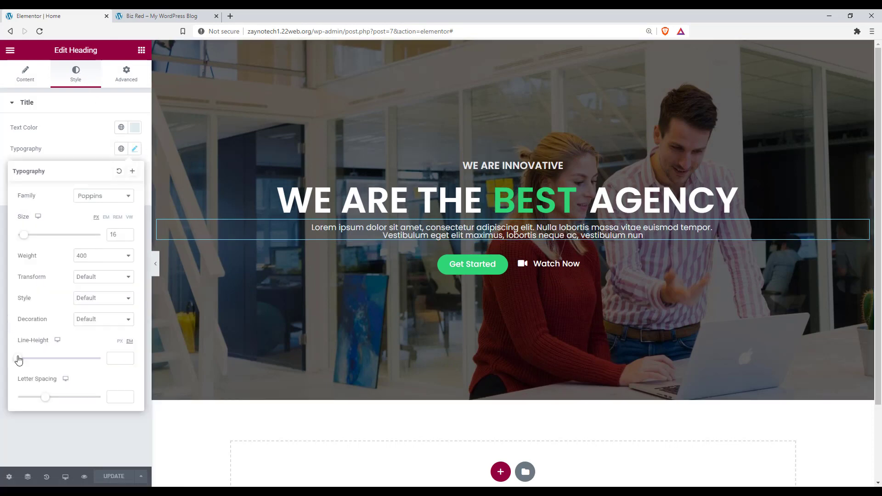
left_click_drag(18, 359, 32, 362)
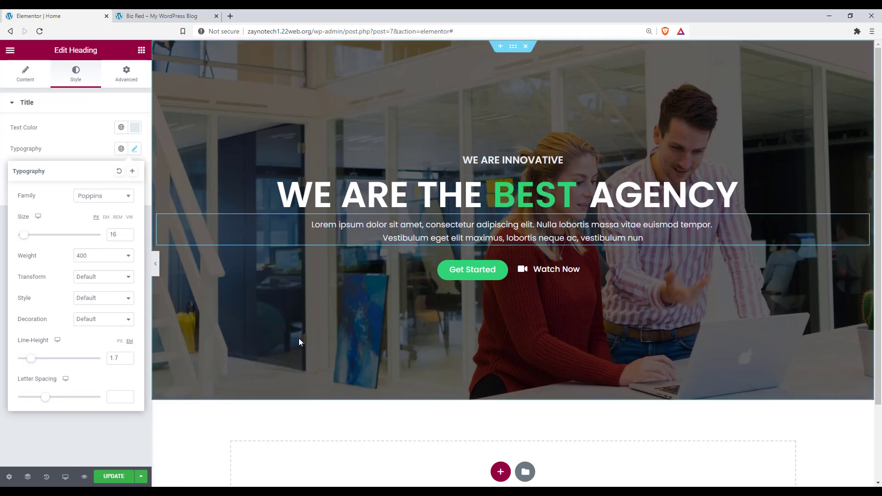
scroll(335, 282, "down", 1)
left_click(339, 370)
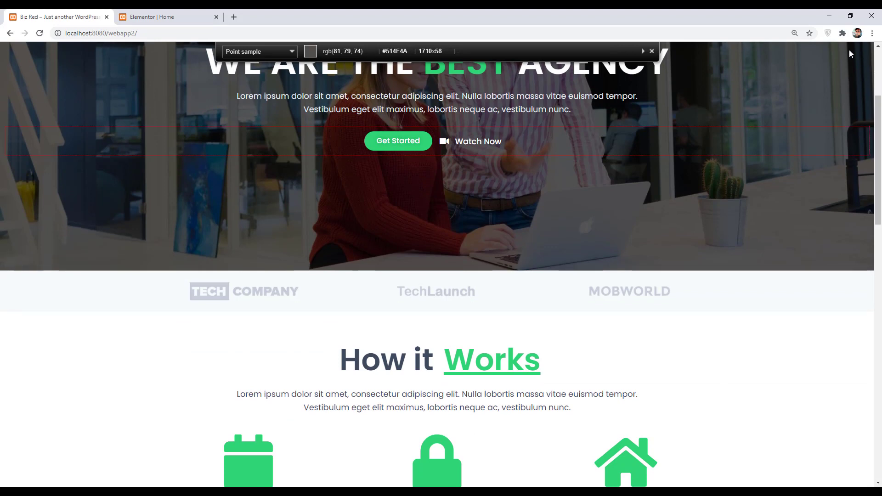
Step: Sample the logo strip's pale background color on the reference BizRed page with ColorZilla and return to the Elementor page
left_click(718, 418)
left_click(842, 33)
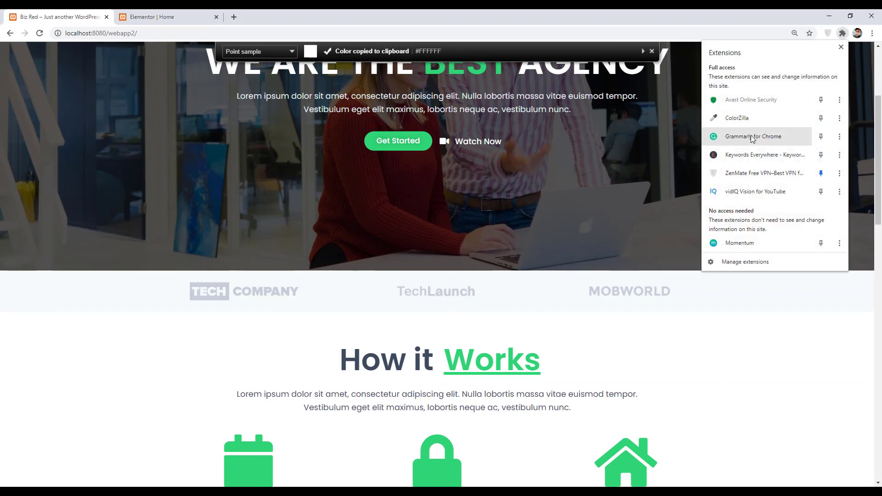
left_click(742, 119)
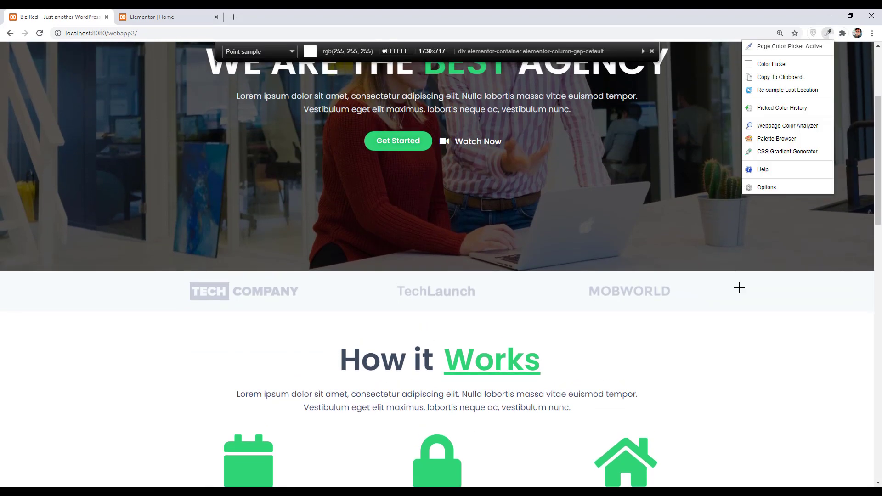
left_click(788, 283)
key("alt+Tab")
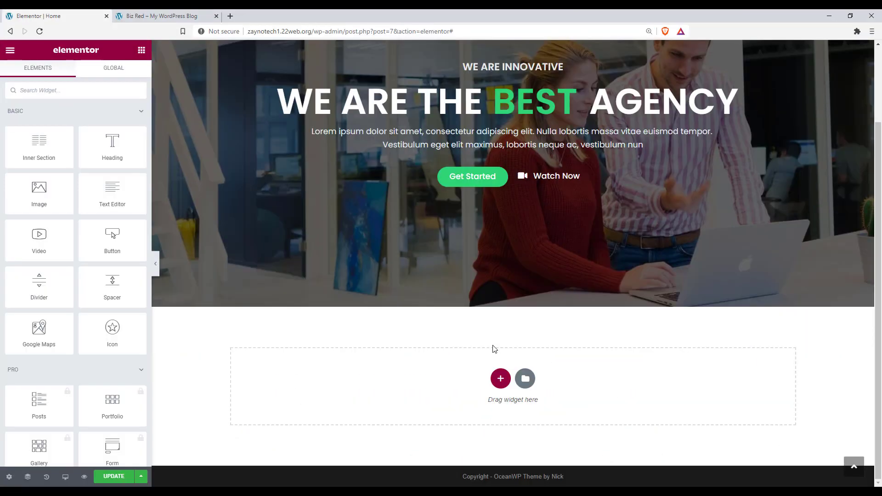
Step: Add a section with three equal columns below the hero and set its content width to Full Width
left_click(501, 378)
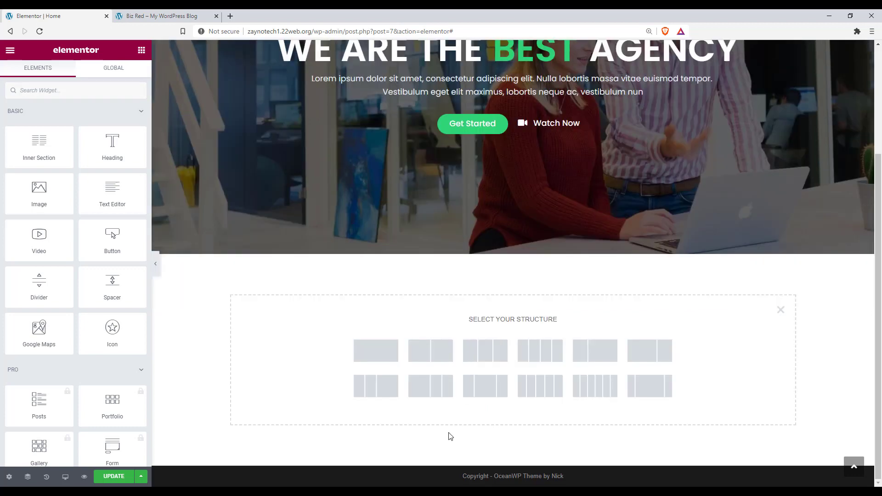
left_click(490, 357)
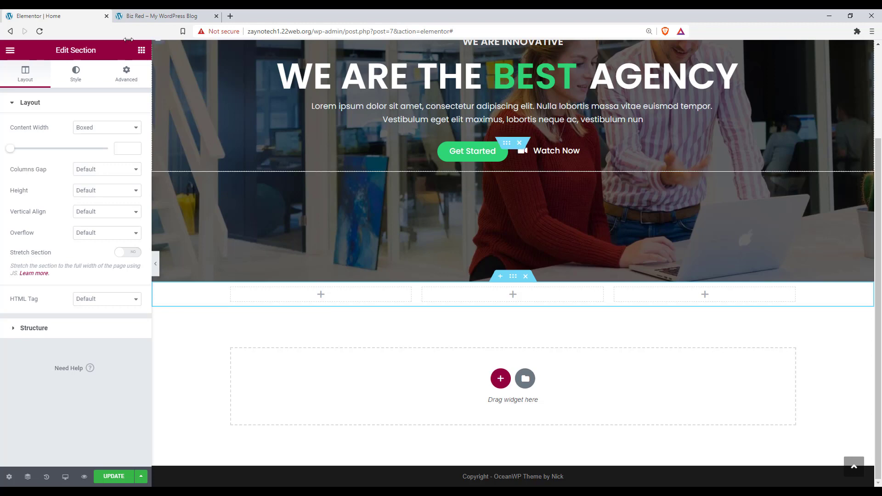
left_click(89, 129)
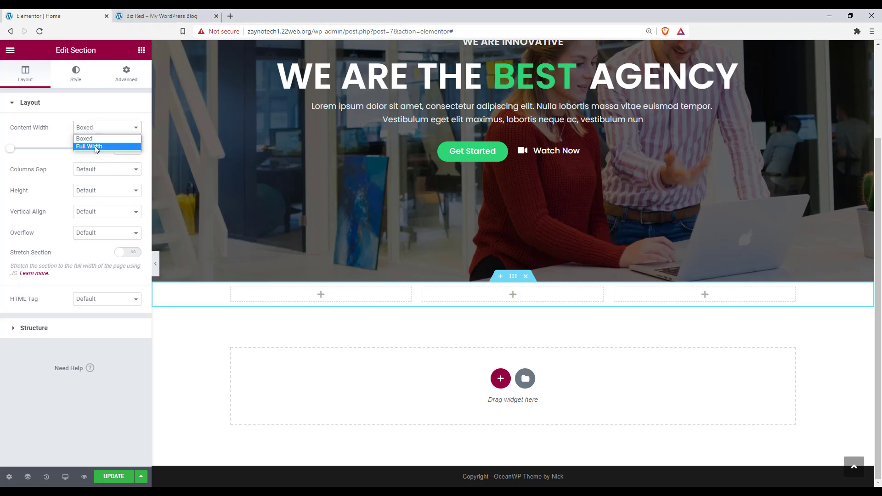
left_click(92, 146)
Step: Give the three-column section a Classic background with the sampled color #F6FBFC
left_click(76, 78)
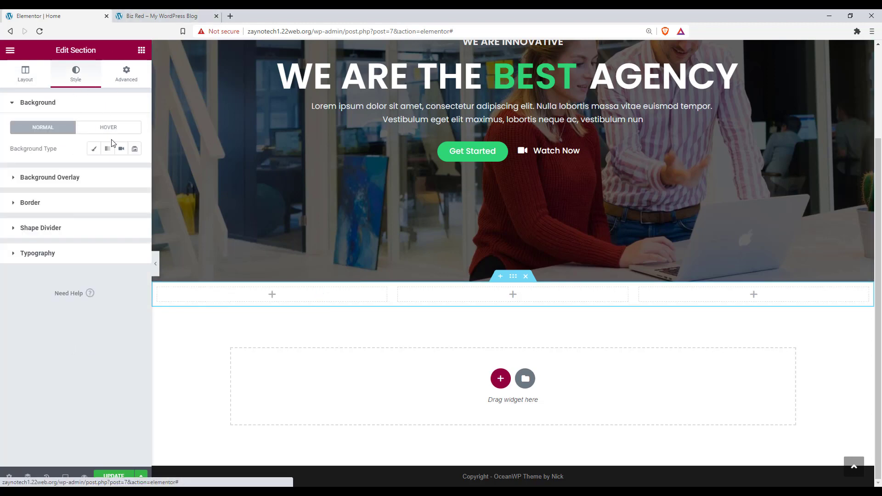
left_click(93, 152)
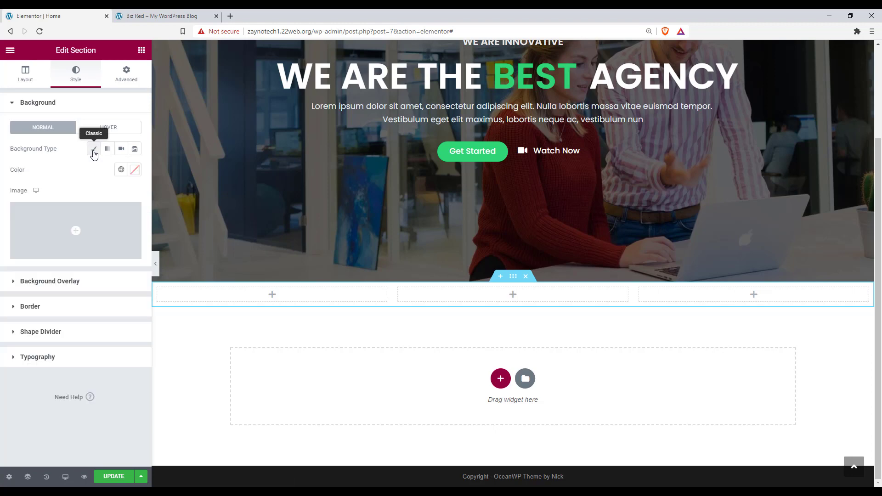
left_click(134, 171)
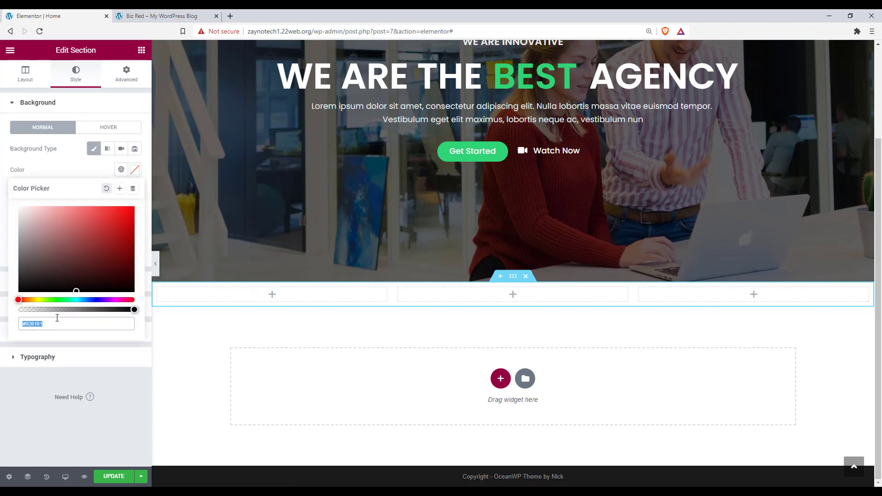
key("BackSpace")
key("ctrl+v")
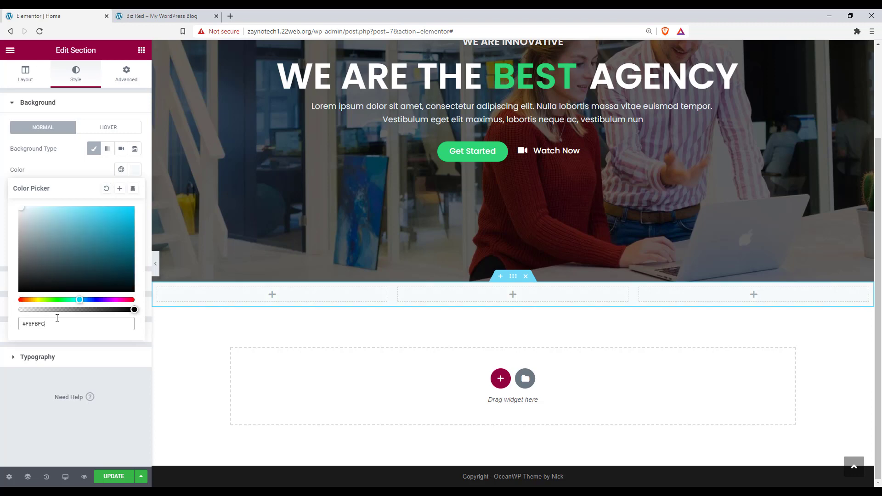
left_click(78, 386)
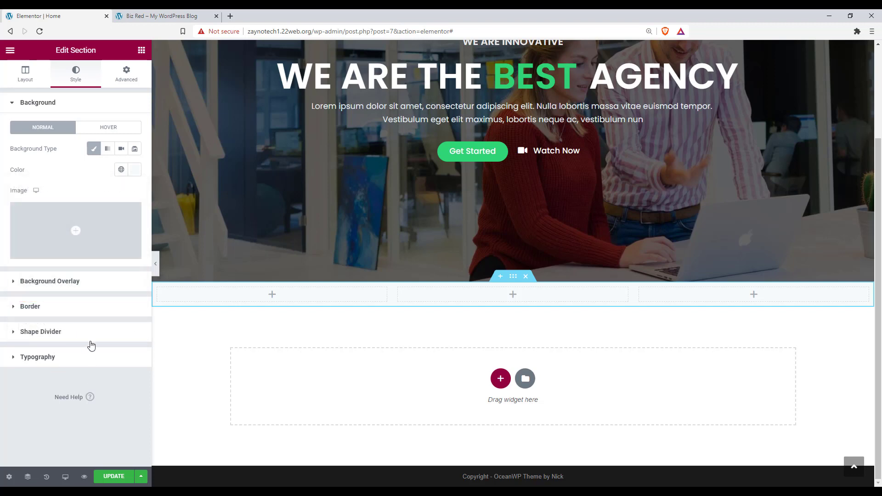
Step: Give the section's first column a Classic background with the TECH COMPANY logo image from the media library, positioned Center Center
mouse_move(175, 296)
left_click(158, 290)
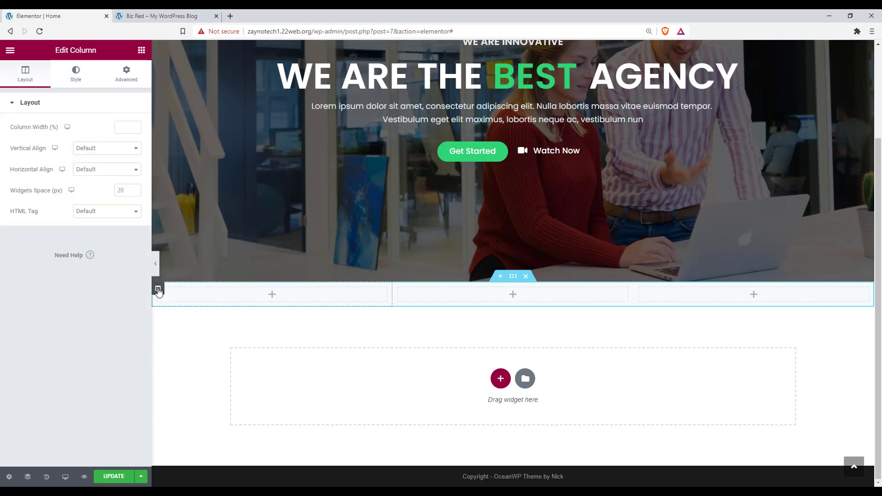
left_click(77, 78)
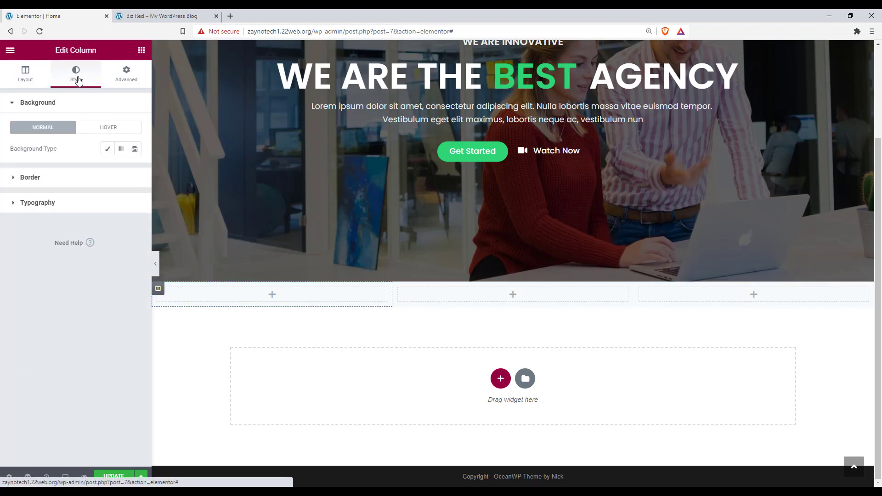
left_click(109, 150)
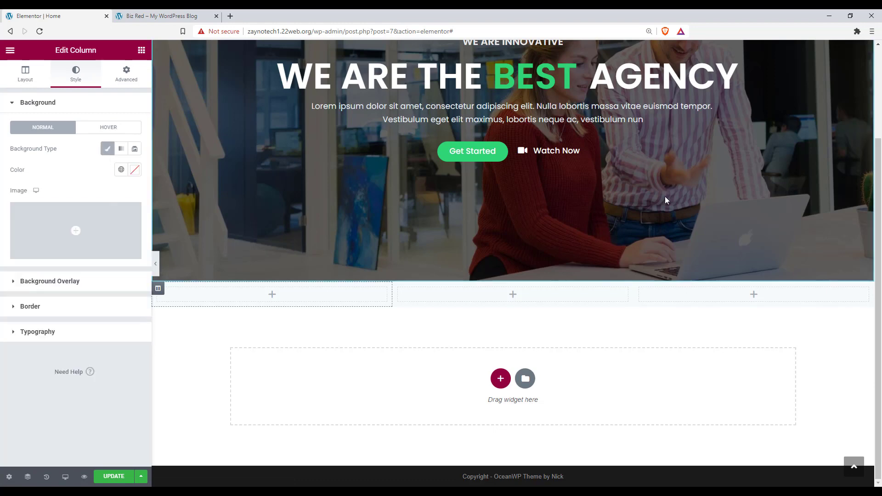
left_click(123, 244)
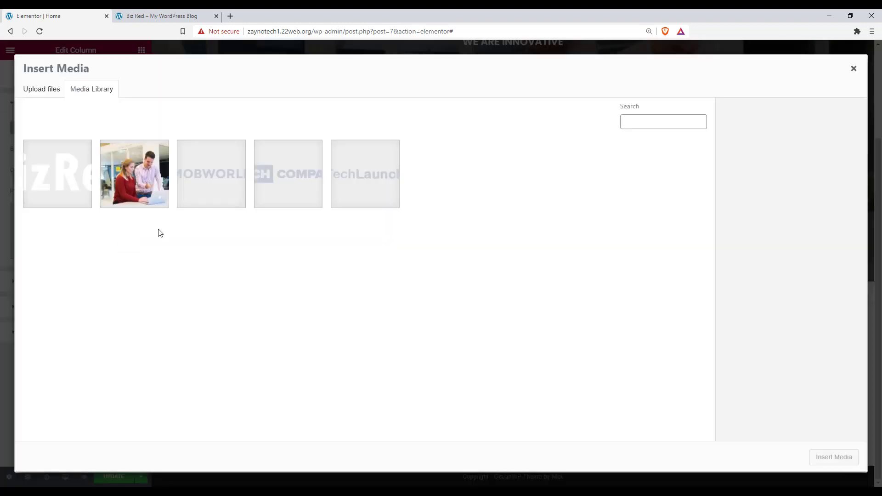
left_click(292, 177)
left_click(845, 457)
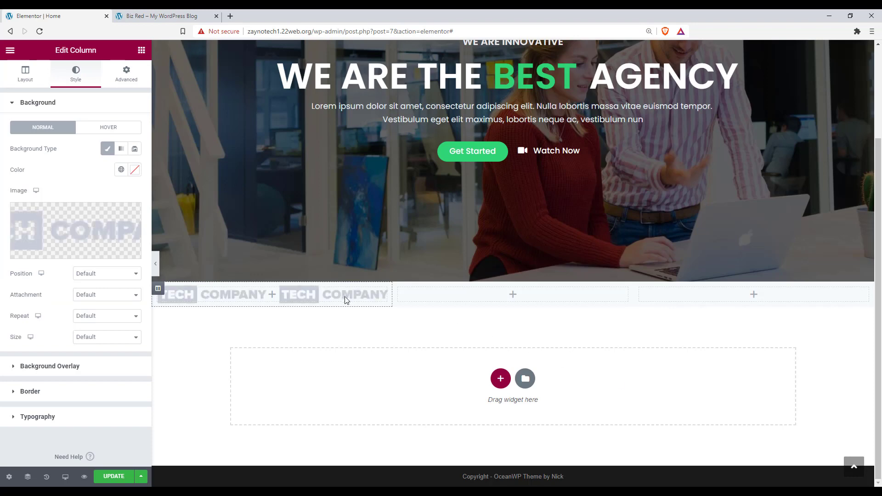
left_click(113, 281)
left_click(99, 291)
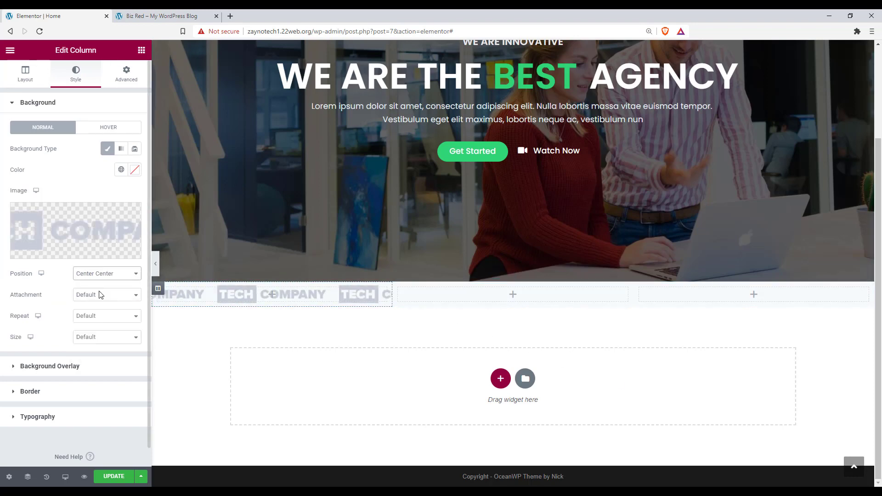
Step: Set the first column's TECH COMPANY background image to No-repeat
left_click(86, 317)
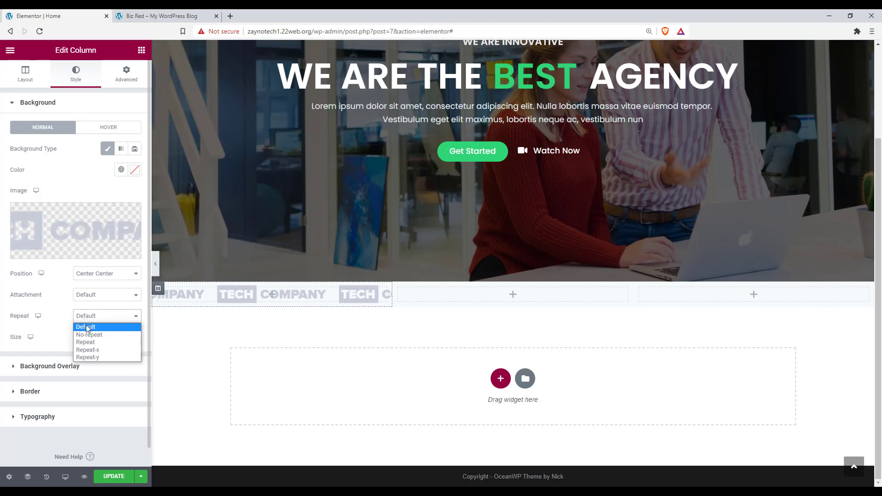
left_click(96, 334)
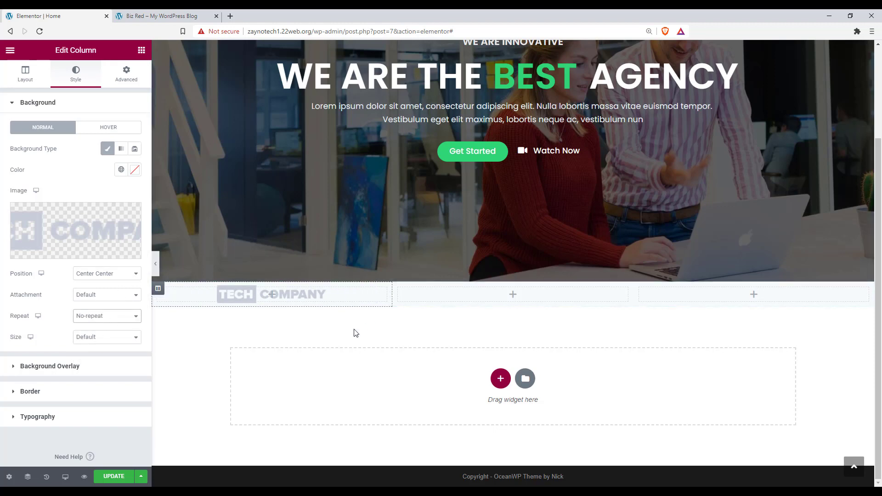
Step: Give the logo section's second column a Classic background with the TechLaunch logo image client1.png from the media library
left_click(398, 288)
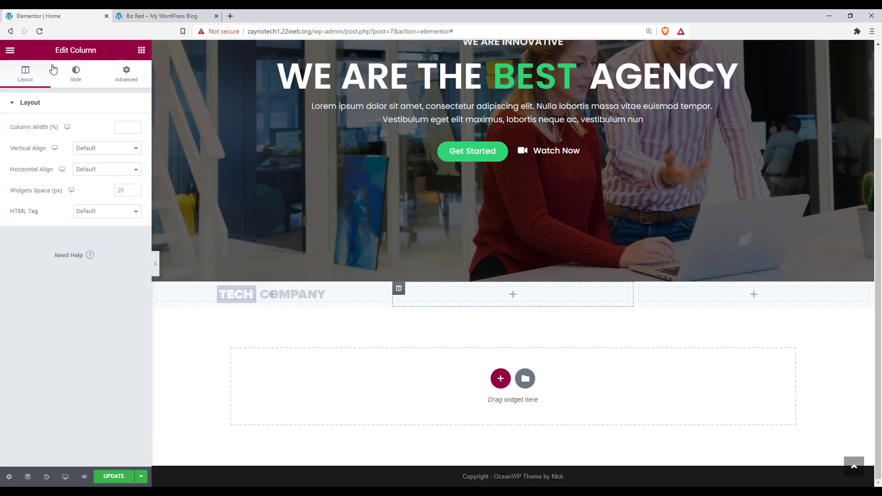
left_click(76, 73)
left_click(108, 150)
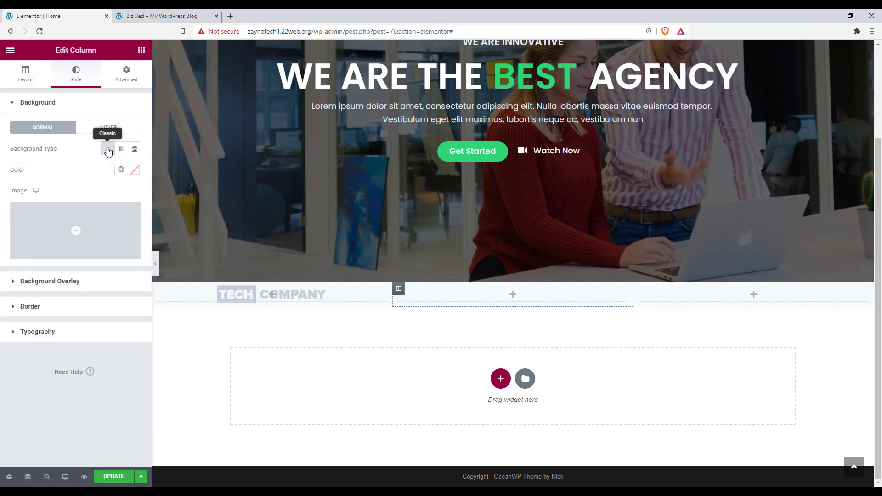
left_click(76, 230)
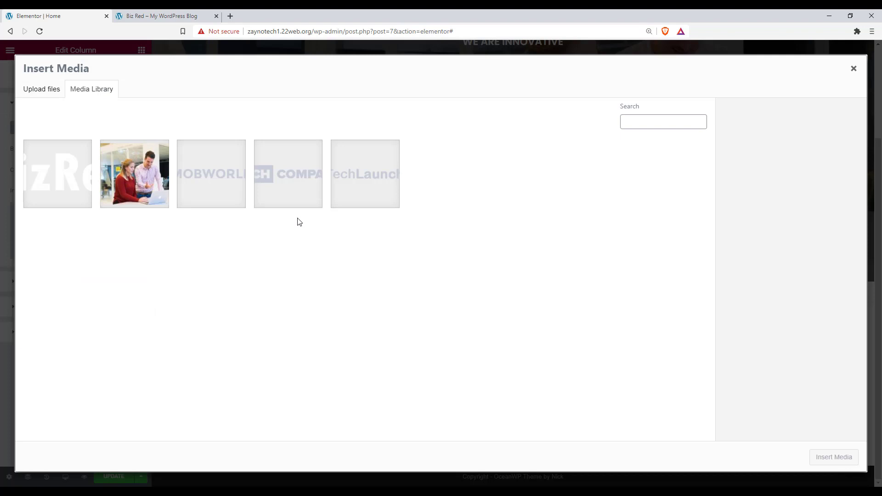
left_click(354, 185)
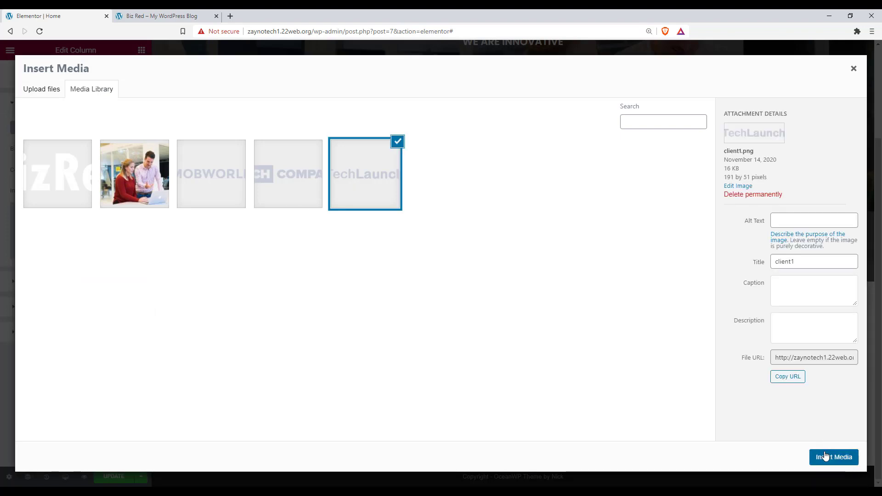
left_click(826, 456)
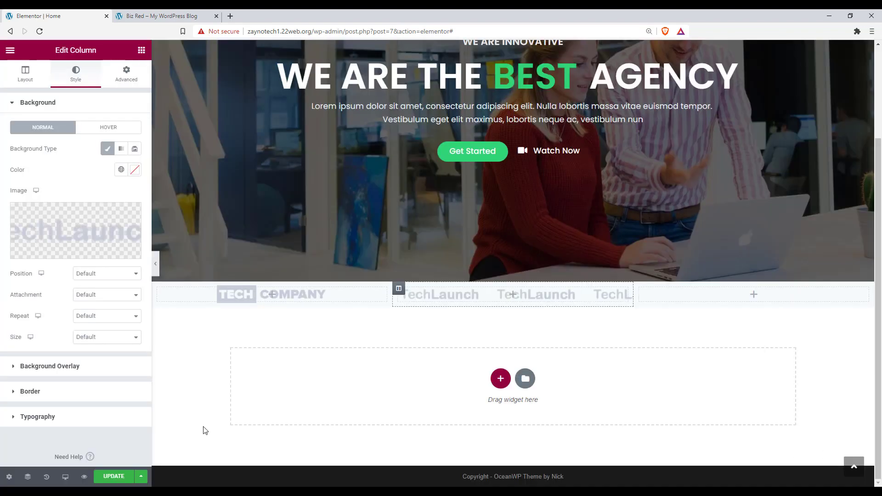
Step: Position the TechLaunch background image Center Center and set it to No-repeat
left_click(114, 275)
left_click(95, 292)
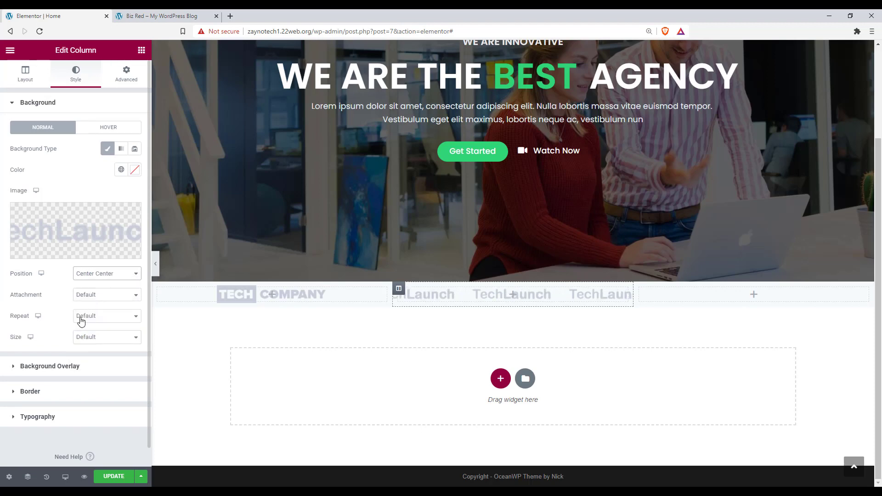
left_click(87, 316)
left_click(97, 339)
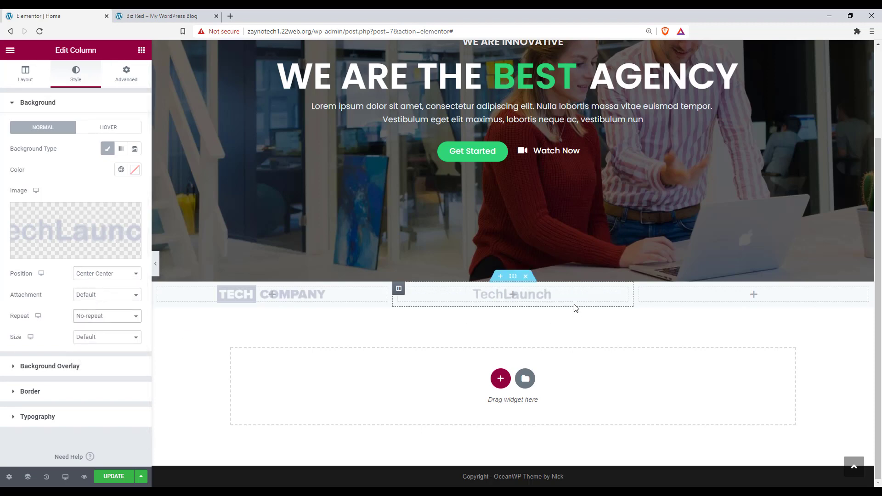
Step: Give the logo section's third column a Classic background with the MOBWORLD logo image client4.png from the media library
left_click(639, 288)
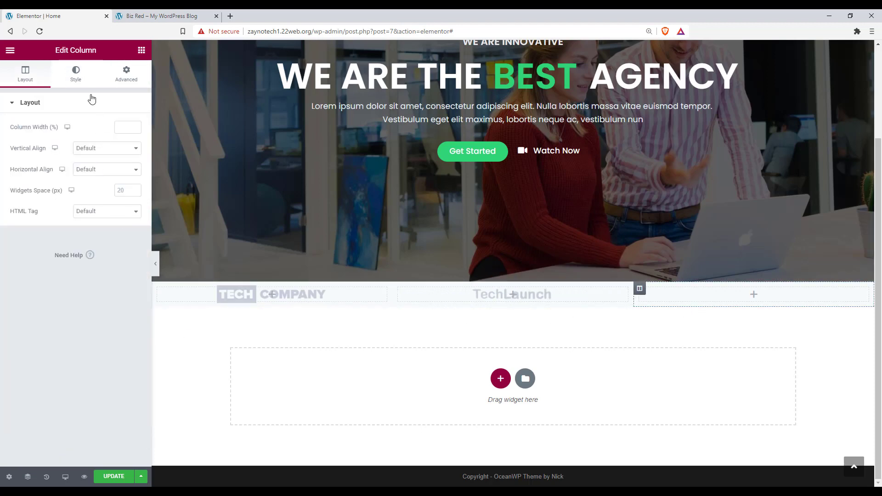
left_click(82, 85)
left_click(106, 151)
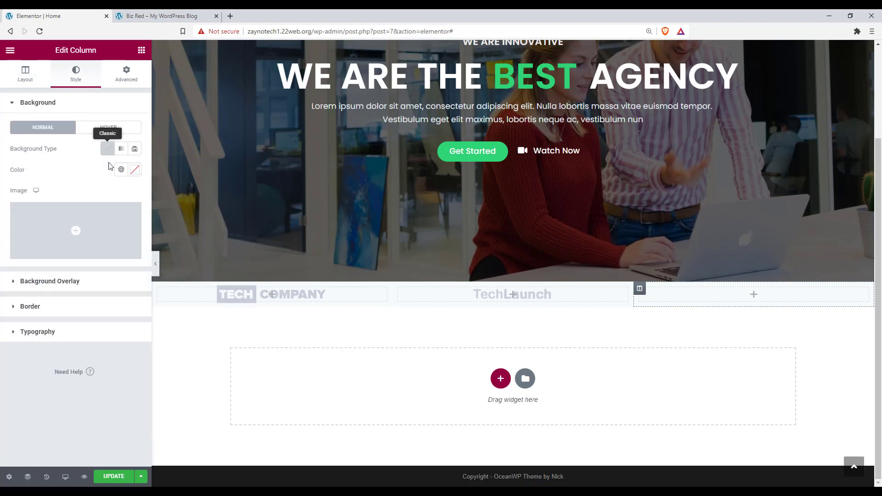
left_click(87, 242)
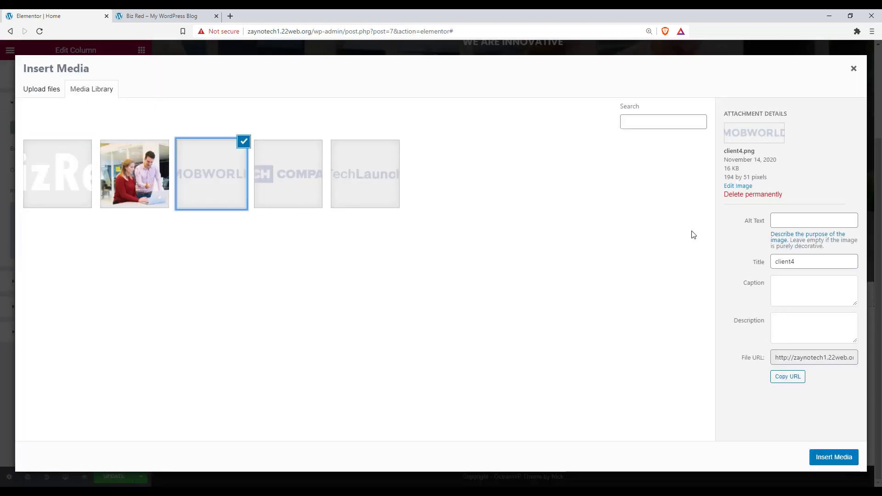
left_click(847, 459)
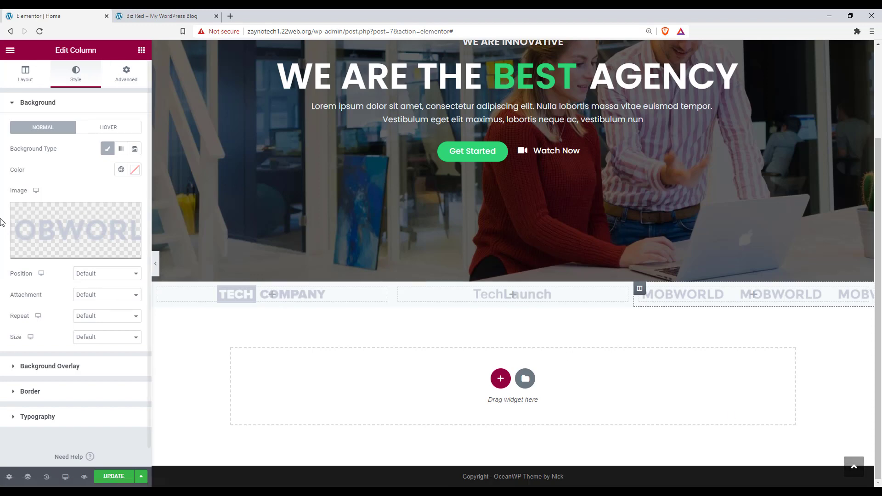
Step: Position the MOBWORLD background image Center Center and set it to No-repeat
left_click(88, 278)
left_click(87, 288)
left_click(86, 316)
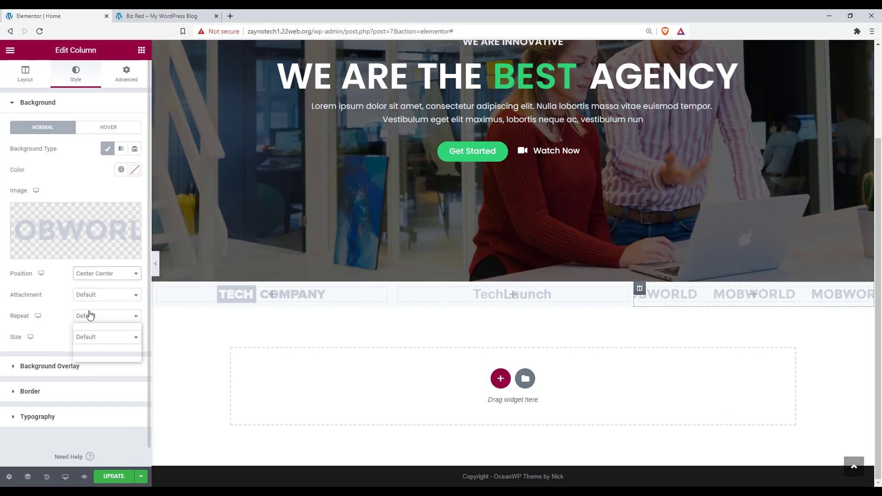
left_click(88, 334)
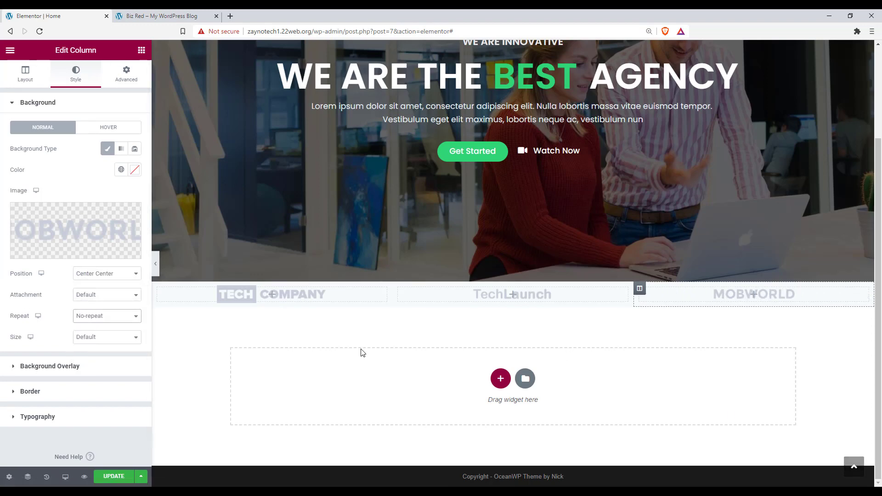
Step: Set the three-column logo section's height to Min Height with a minimum of 80 px
mouse_move(492, 292)
left_click(513, 280)
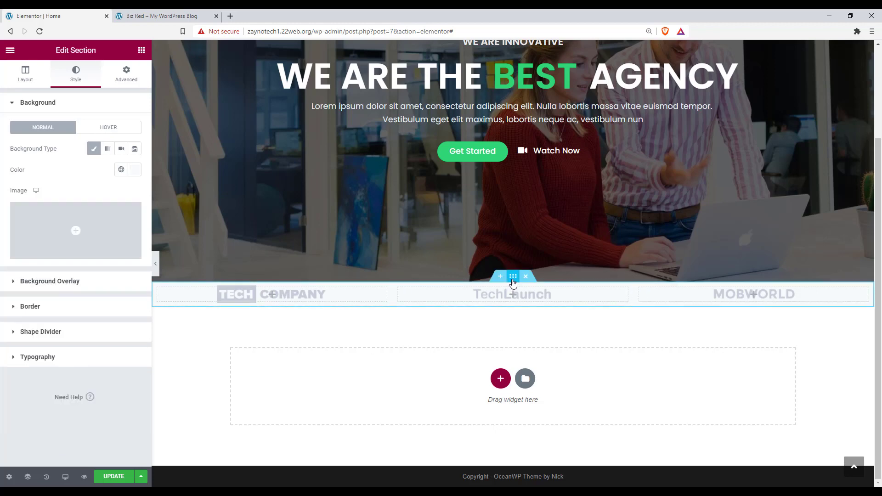
left_click(27, 75)
left_click(97, 171)
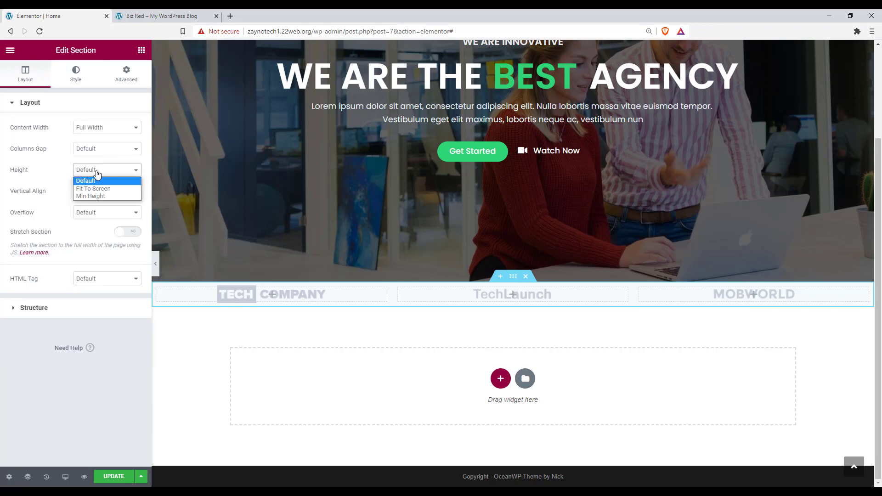
left_click(95, 195)
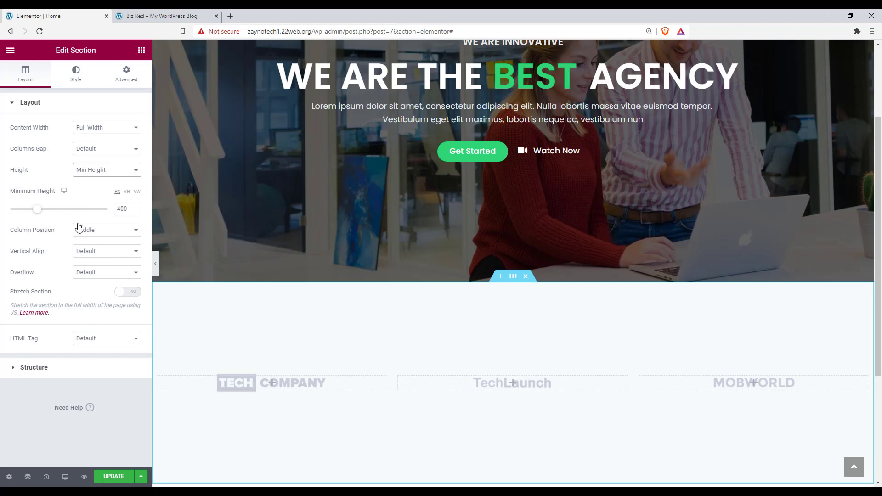
left_click_drag(40, 213, 19, 212)
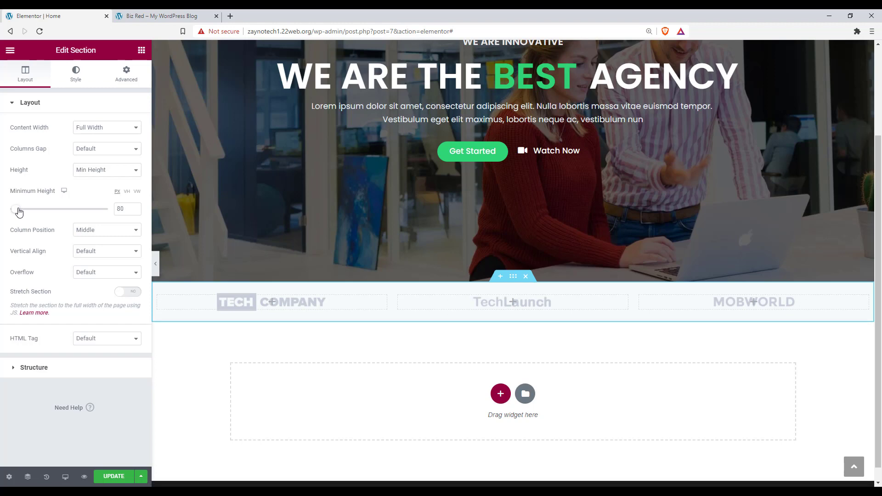
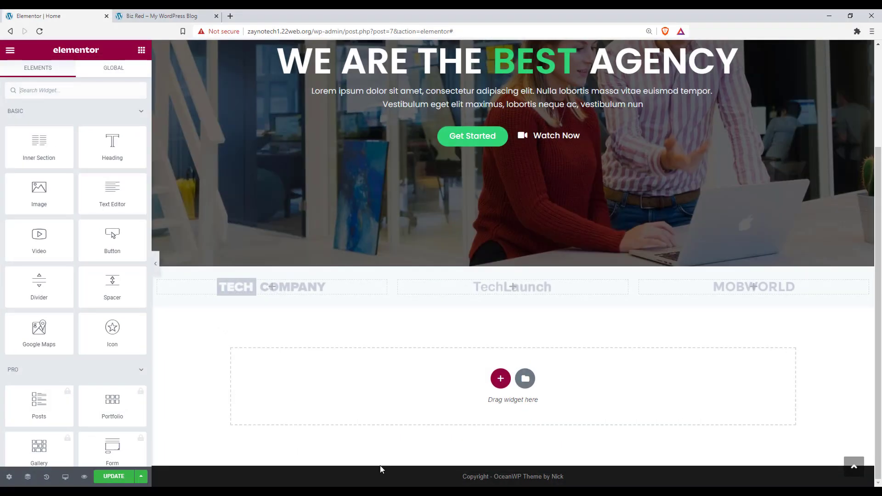
Step: Add a single-column section below the logo strip and set its content width to Full Width
left_click(500, 378)
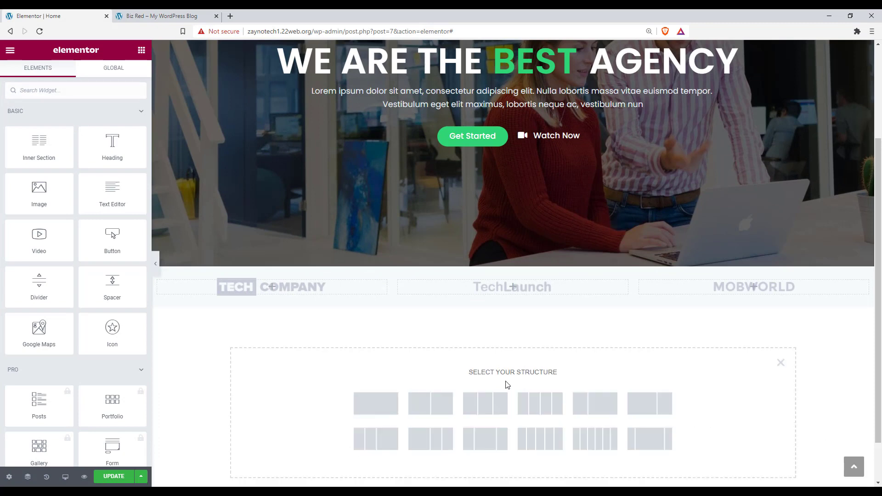
left_click(387, 405)
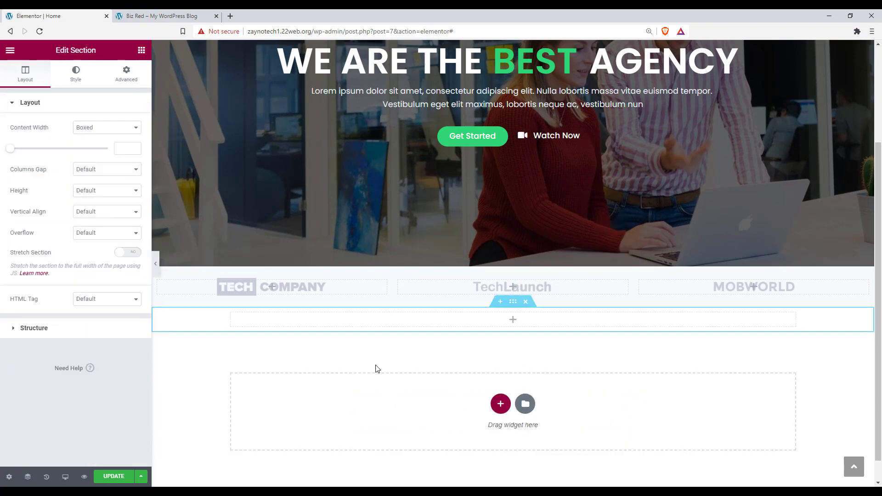
left_click(99, 127)
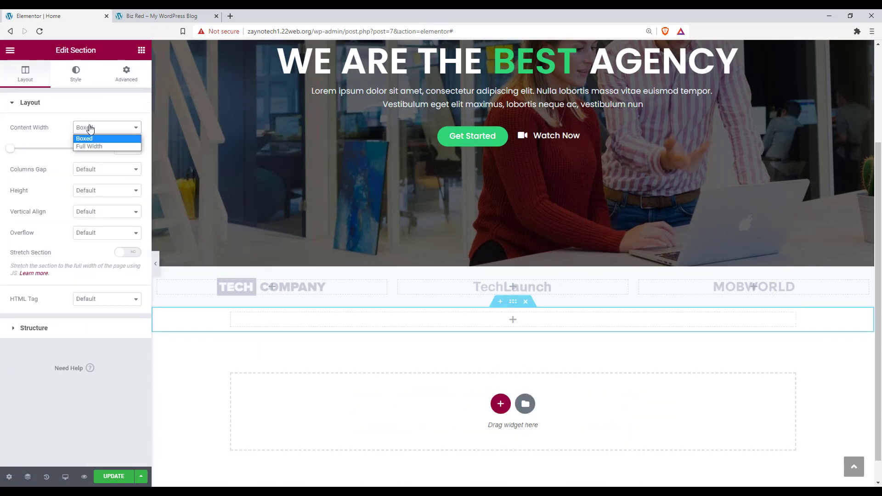
left_click(99, 146)
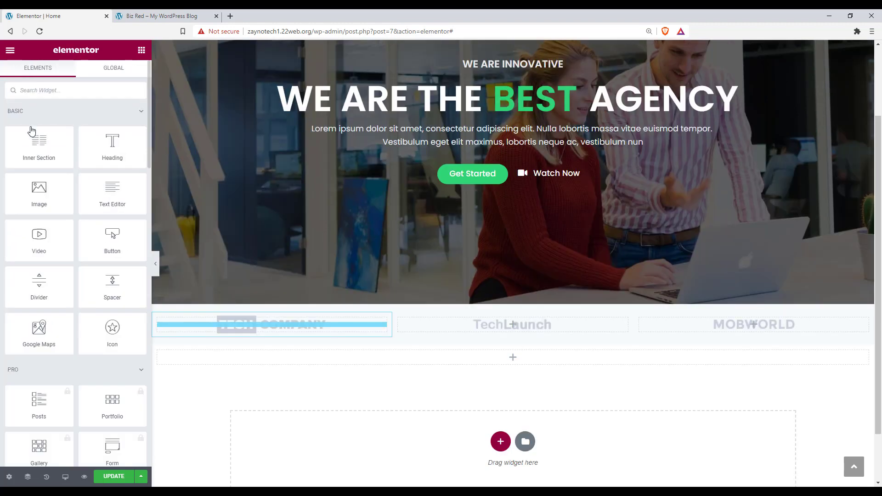
Step: Insert an Inner Section into the new full-width section and place a Heading widget in its first column
left_click_drag(37, 150, 501, 366)
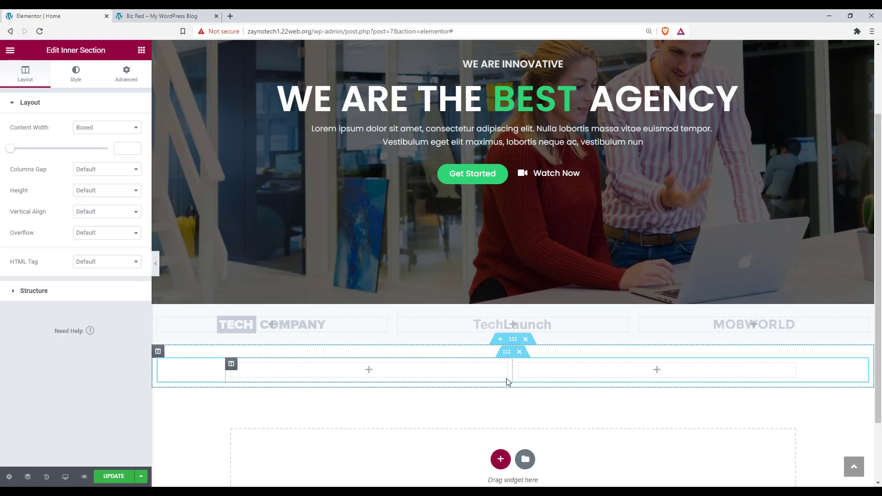
left_click(141, 50)
left_click_drag(112, 146, 392, 374)
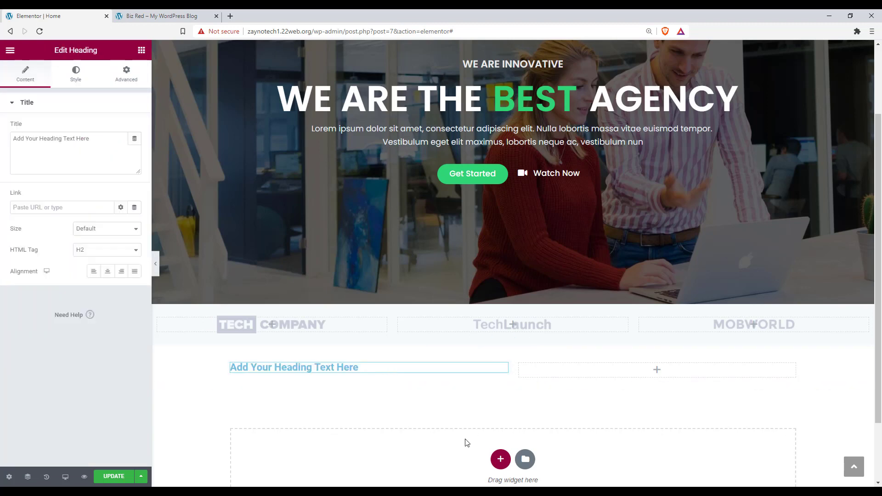
Step: Change the new heading's text color to a dark slate blue
left_click(83, 82)
left_click(135, 127)
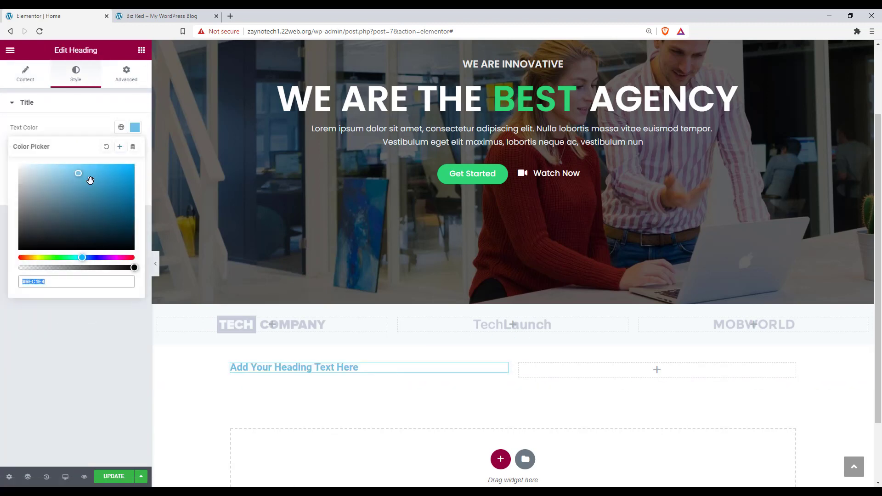
mouse_move(72, 233)
left_mouse_down()
mouse_move(54, 236)
mouse_move(51, 220)
left_mouse_up()
left_click(70, 305)
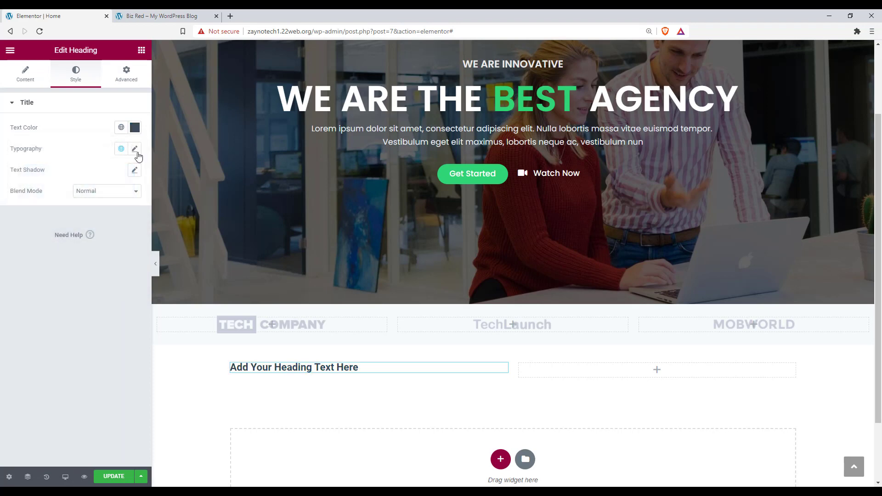
Step: Set the new heading's typography to the Poppins family at a size of 59 px
left_click(135, 148)
left_click(94, 198)
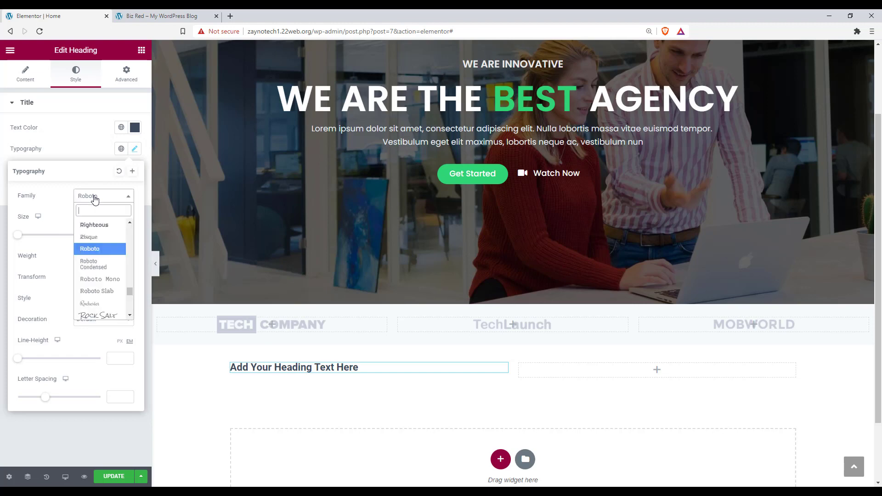
type("popp")
key("Return")
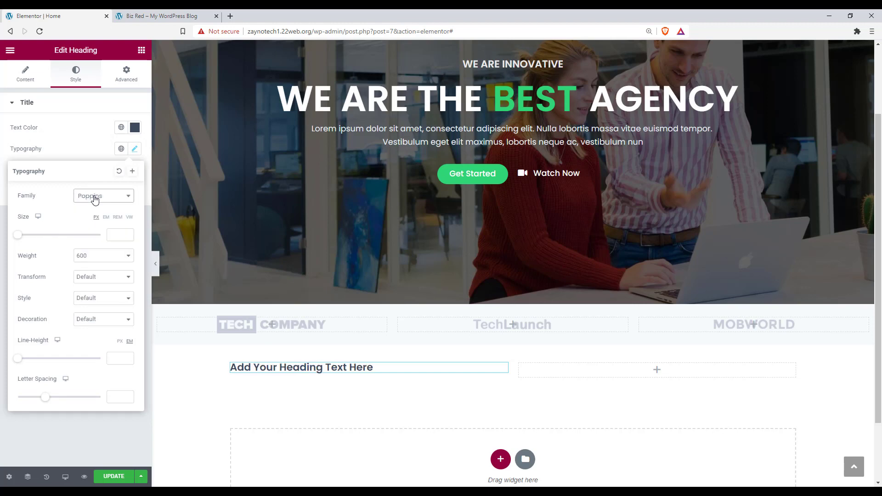
left_click_drag(20, 237, 45, 241)
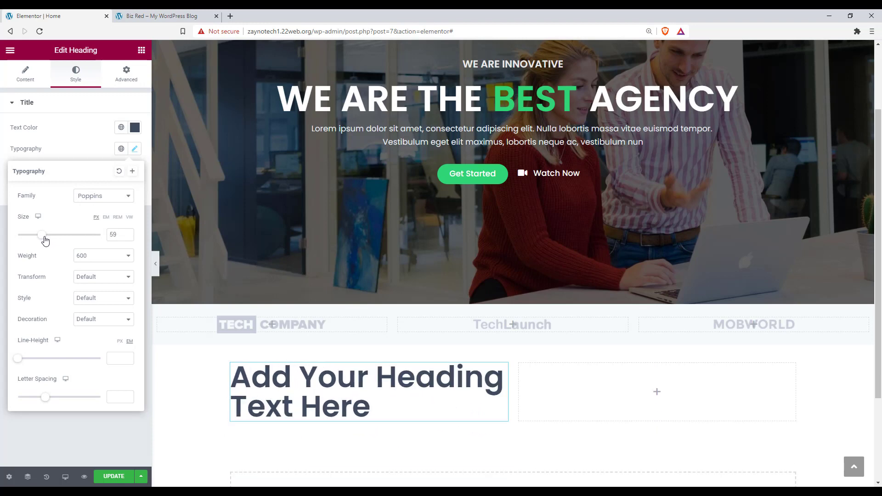
Step: Replace the heading's title with "How it" and align it right
left_click(26, 74)
left_click_drag(90, 138, 12, 133)
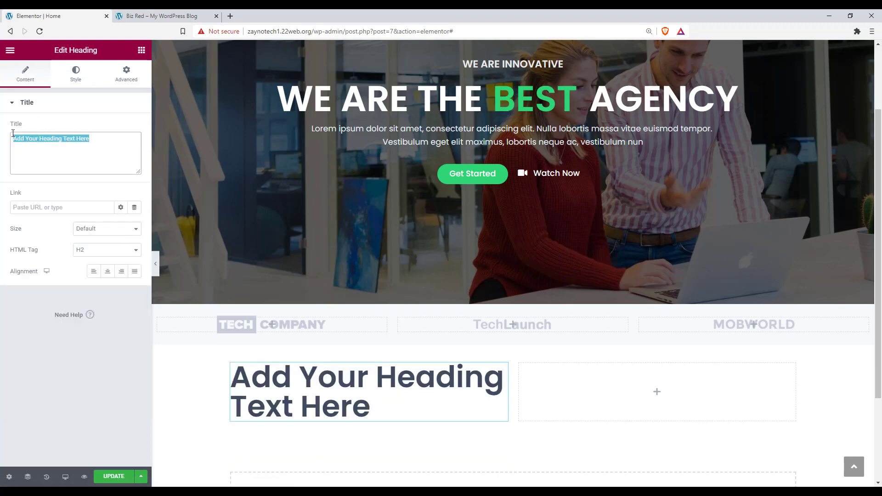
type("Ho")
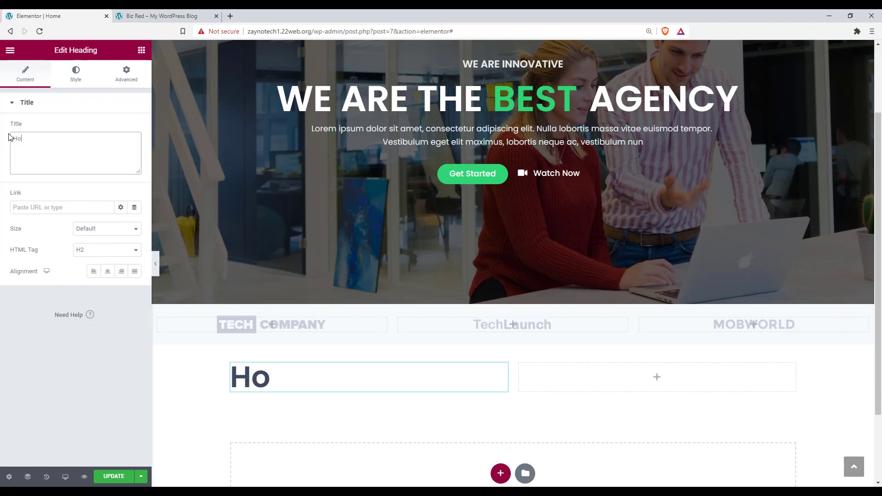
type("w it")
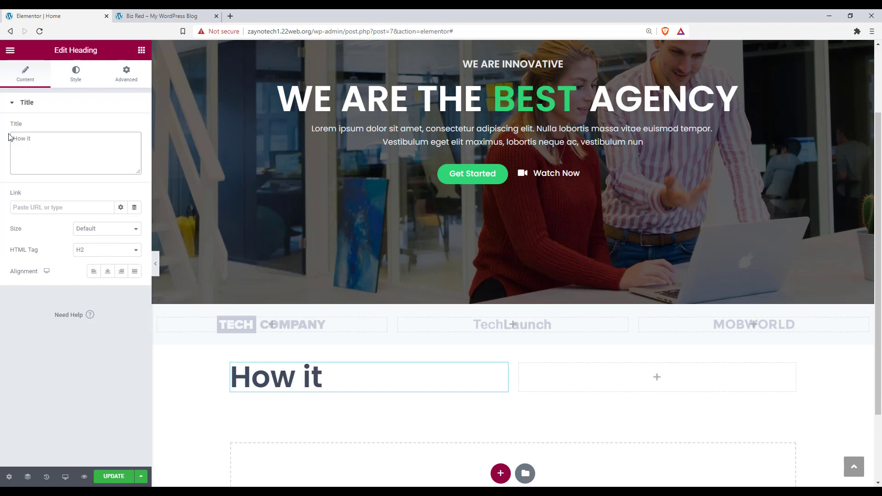
left_click(121, 274)
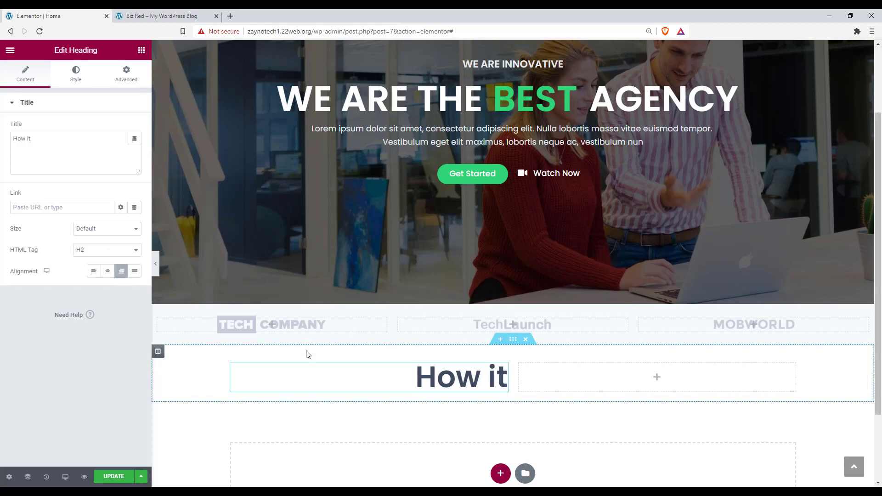
Step: Copy the "How it" heading and paste it into the empty second column of the inner section
scroll(306, 354, "down", 1)
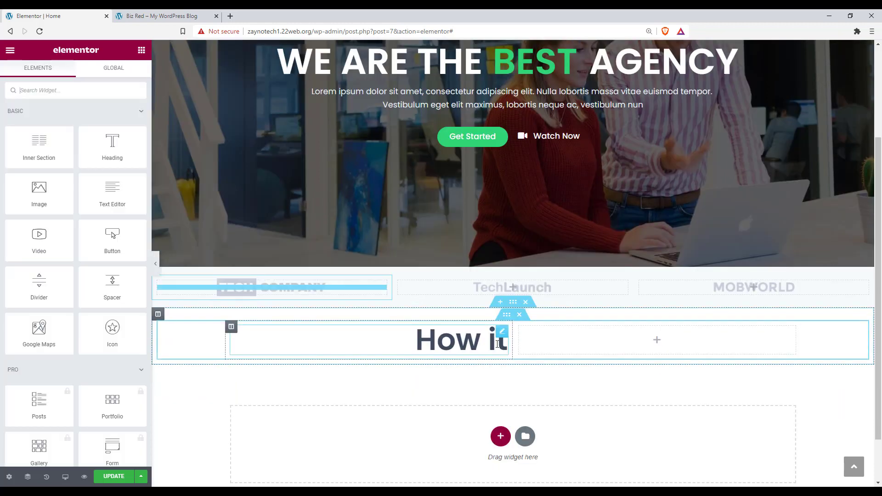
left_click(503, 333)
right_click(504, 333)
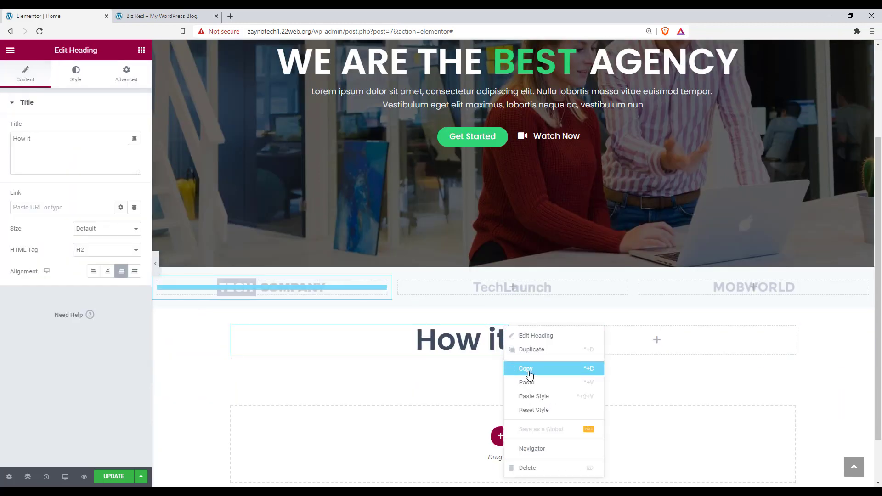
right_click(502, 335)
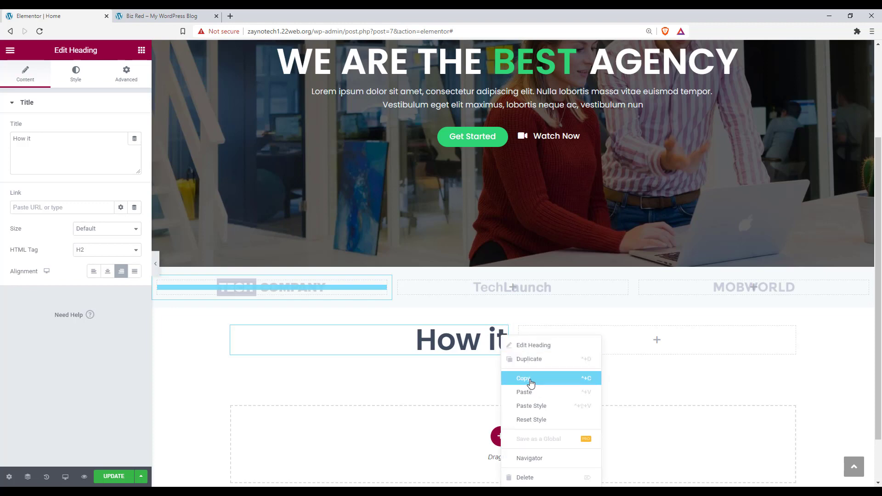
left_click(530, 383)
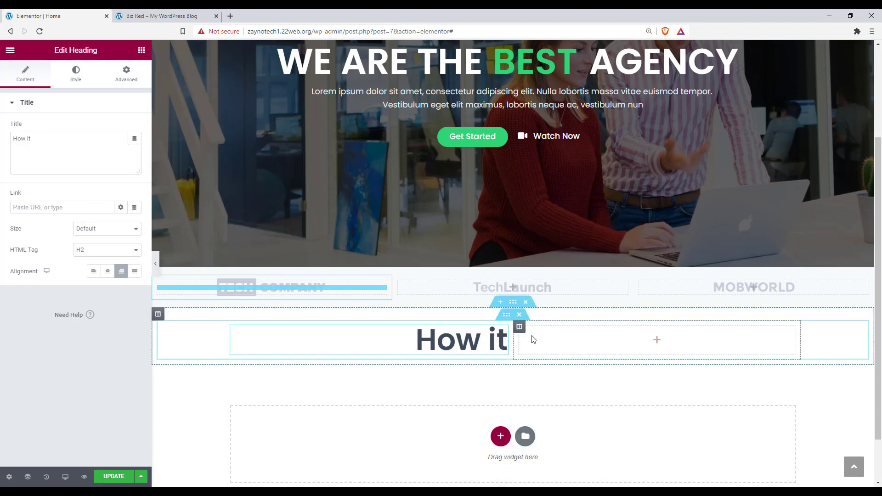
right_click(529, 337)
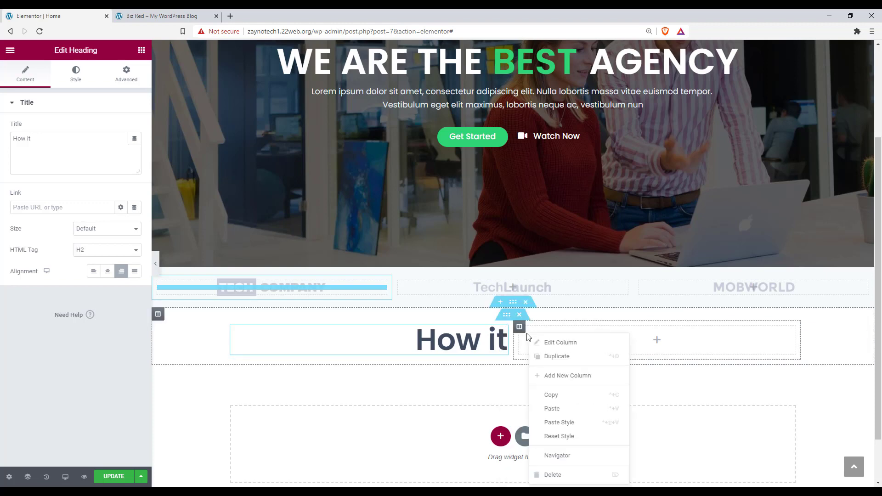
left_click(556, 409)
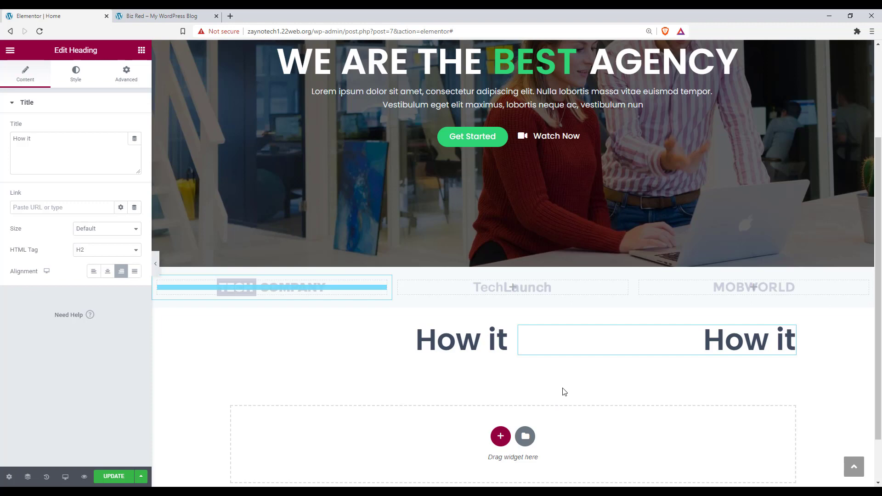
Step: Align the pasted heading left and replace its title with "Works"
left_click(94, 272)
left_click_drag(39, 141, 2, 145)
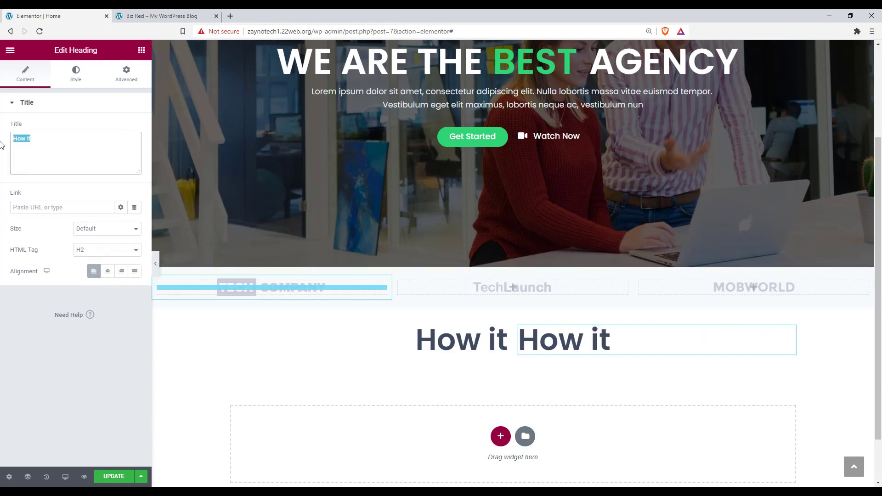
type("Wo")
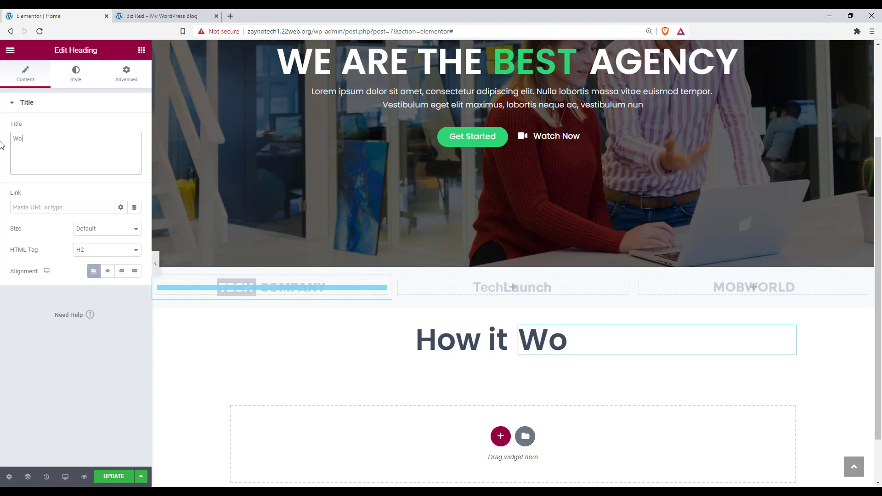
type("rks")
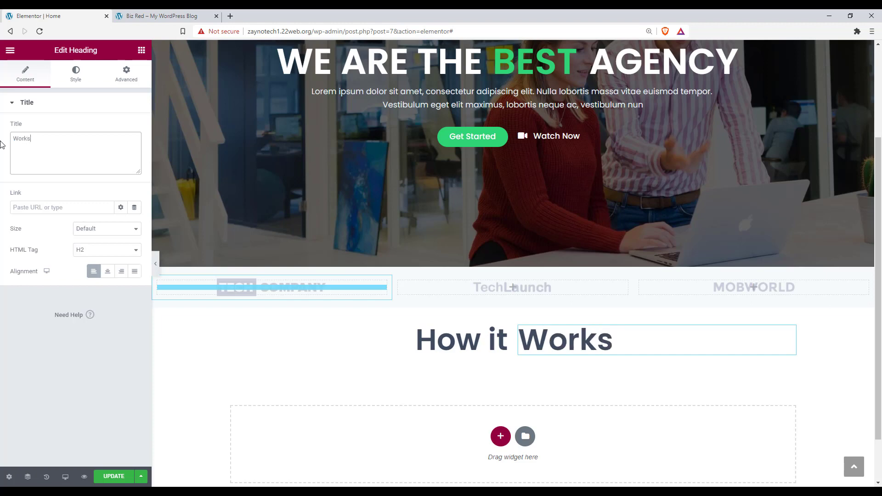
Step: Change the "Works" heading's text color to green #2ED573
left_click(78, 74)
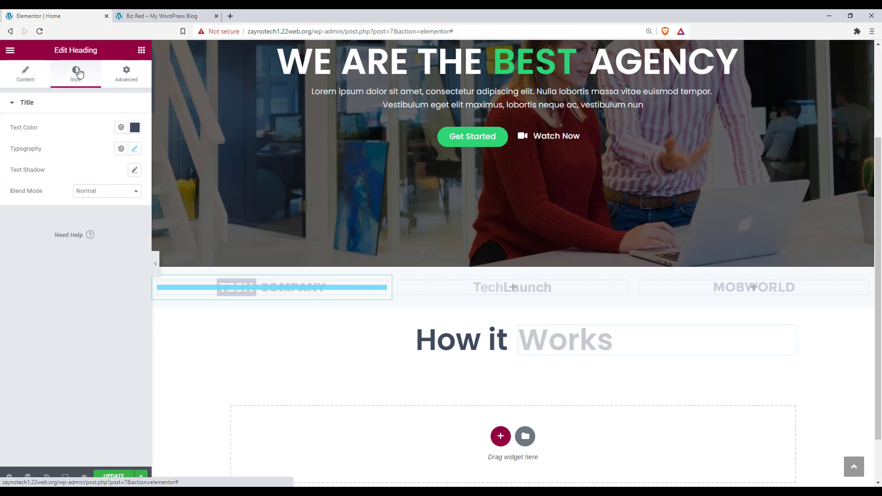
left_click(135, 127)
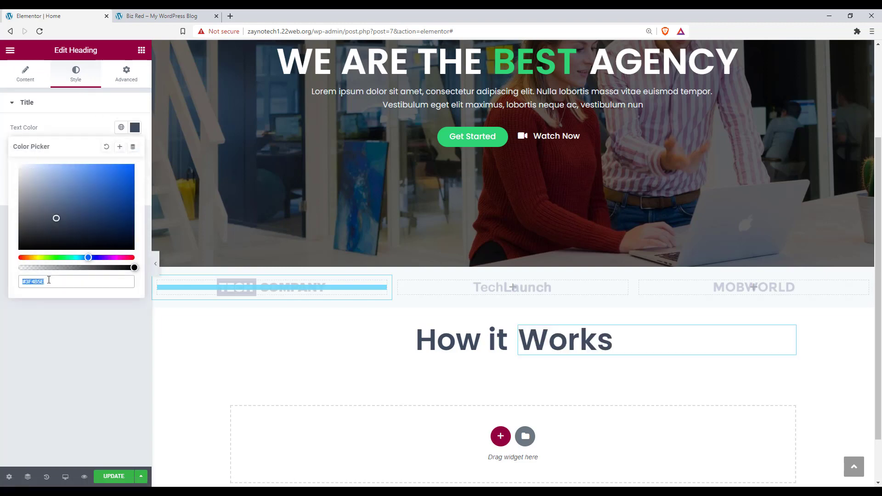
key("BackSpace")
key("ctrl+v")
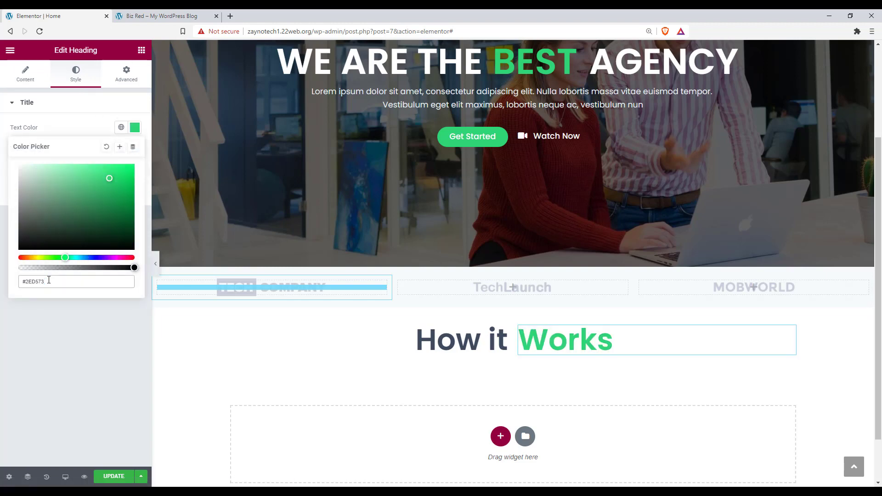
left_click(63, 316)
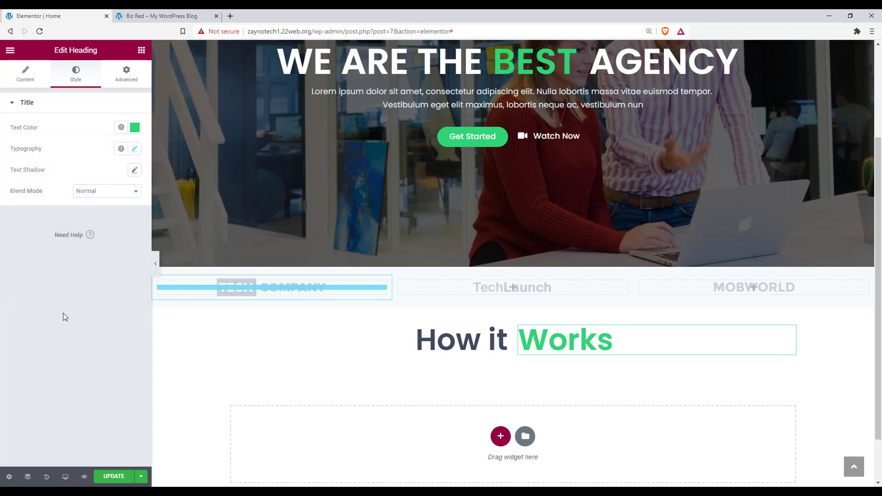
Step: Set the "Works" heading's text decoration to underline in its typography settings
left_click(135, 149)
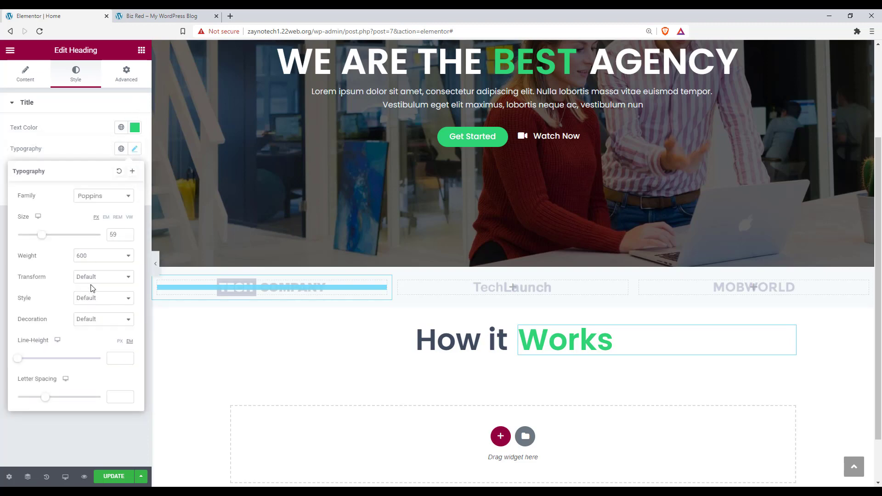
left_click(94, 319)
left_click(102, 338)
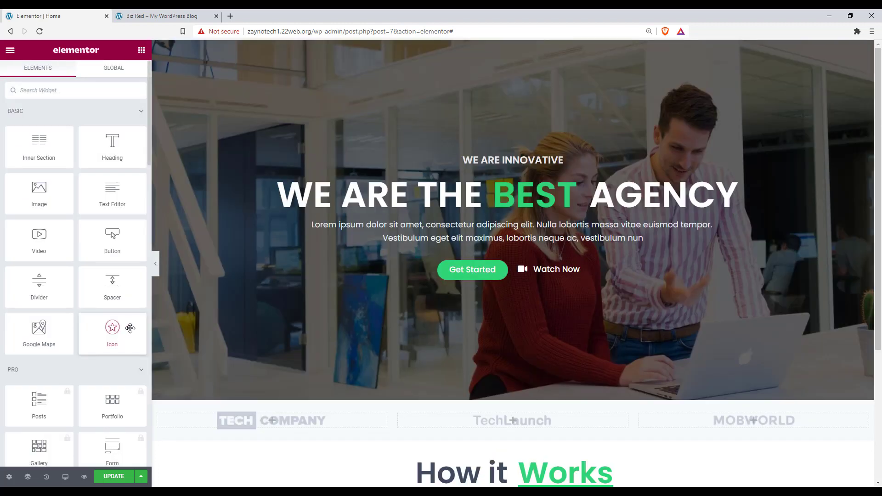
Step: Copy the Lorem ipsum heading from the hero and paste it below the "How it Works" headings
scroll(119, 335, "down", 5)
scroll(534, 389, "down", 3)
scroll(462, 324, "up", 3)
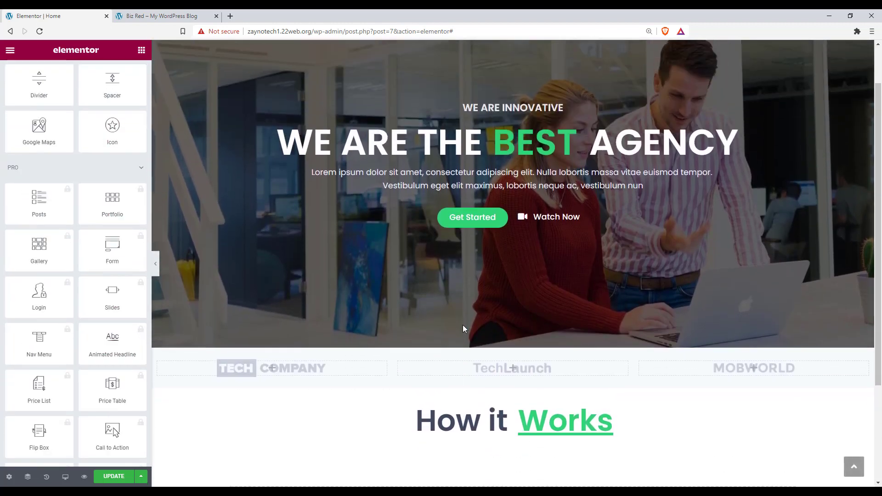
right_click(470, 225)
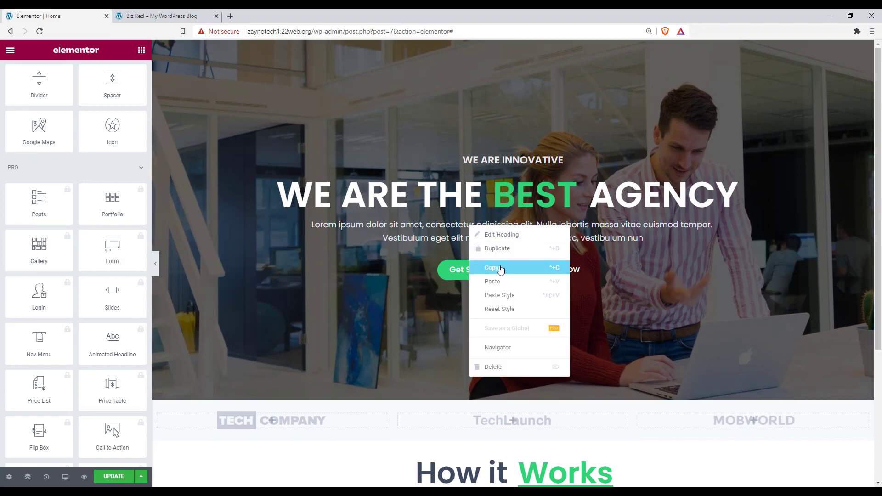
left_click(500, 268)
scroll(501, 276, "down", 4)
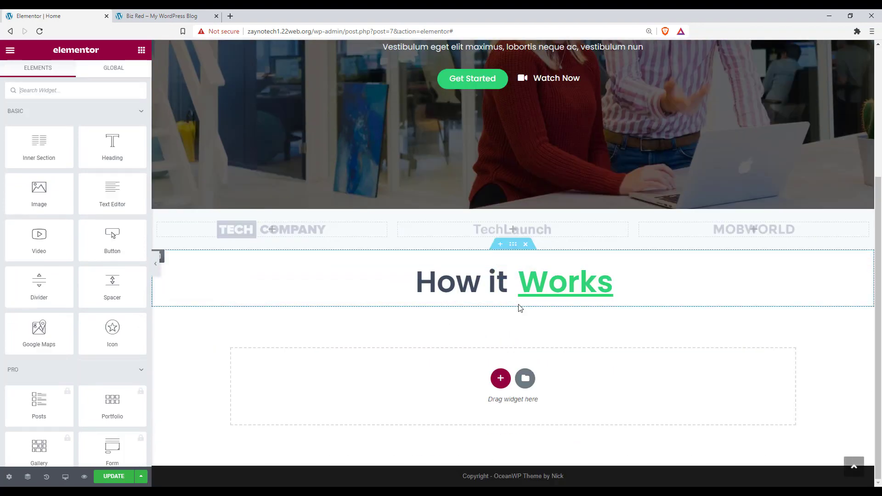
right_click(518, 305)
left_click(540, 379)
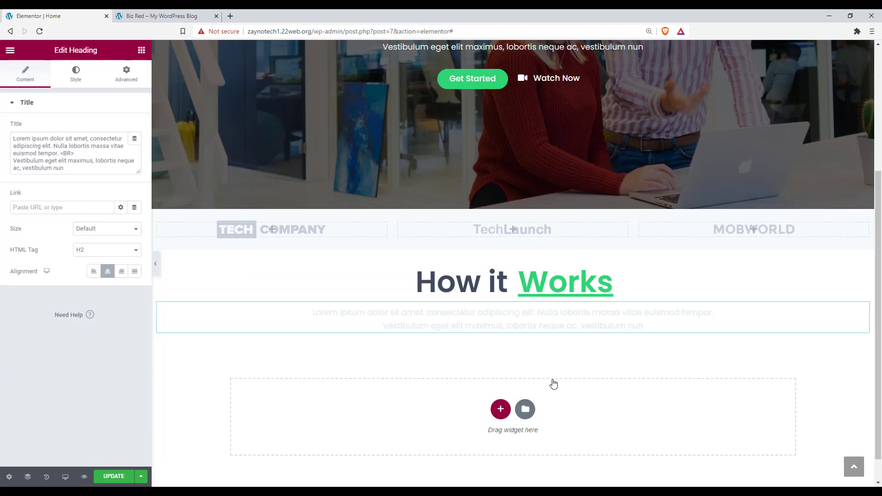
Step: Change the pasted Lorem ipsum text's color to slate blue #3F4B5E
left_click(84, 82)
left_click(136, 129)
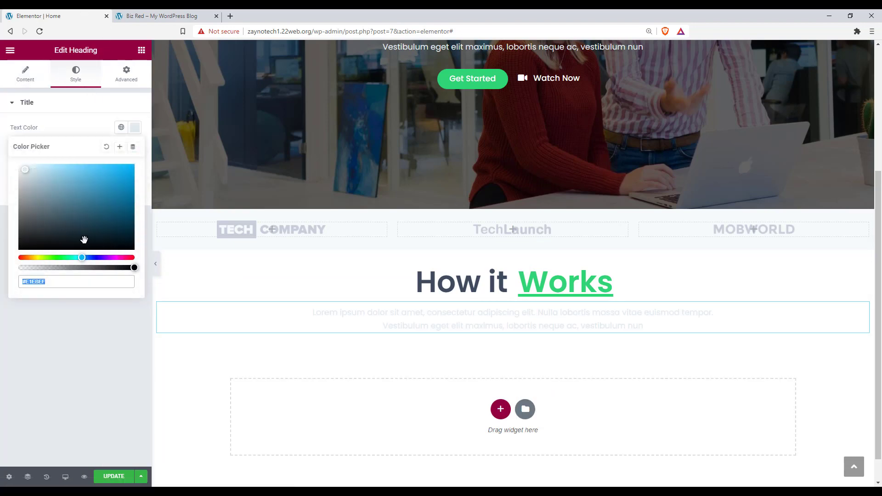
left_click_drag(65, 232, 56, 238)
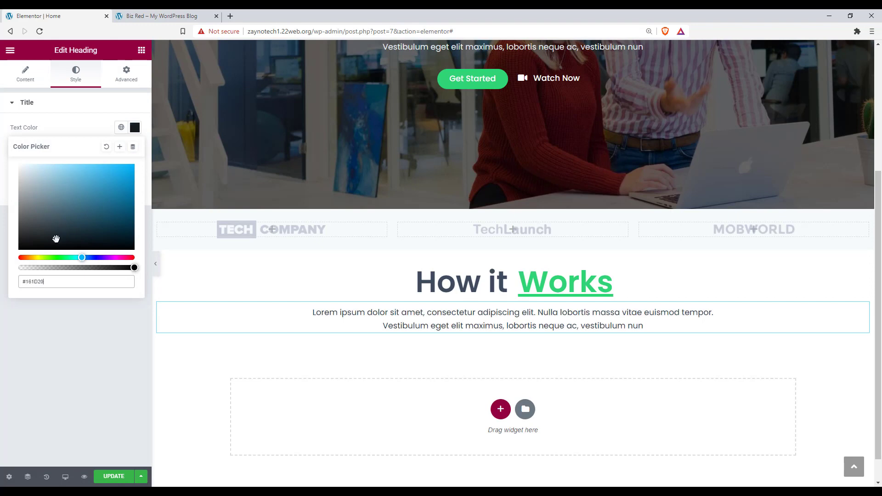
key("ctrl+a")
key("ctrl+v")
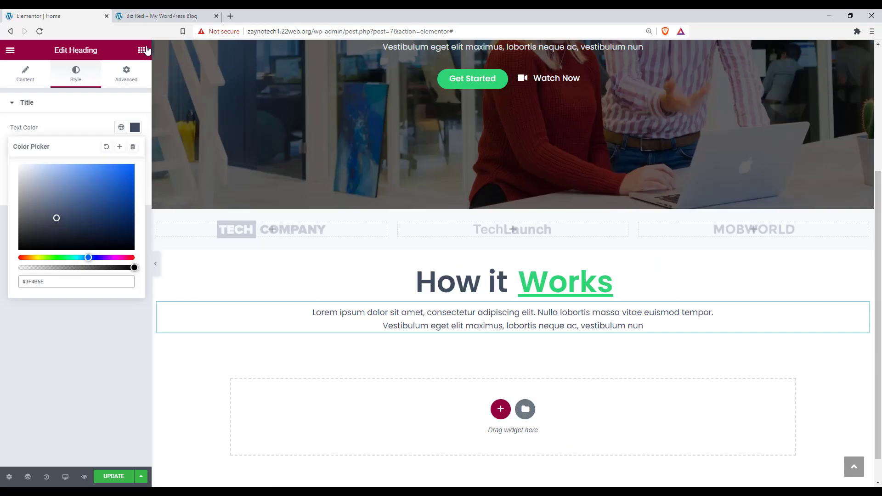
Step: Insert an Inner Section below the Lorem ipsum text and add a third column to it
left_click(142, 50)
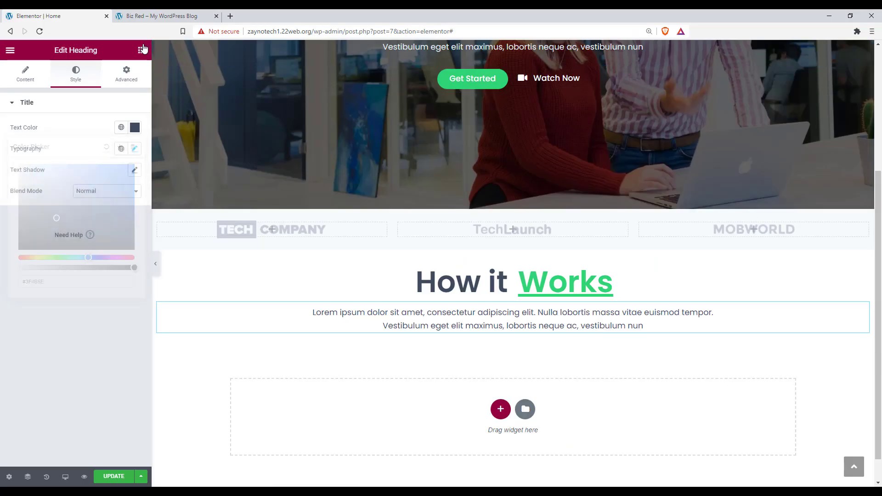
left_click_drag(39, 146, 494, 339)
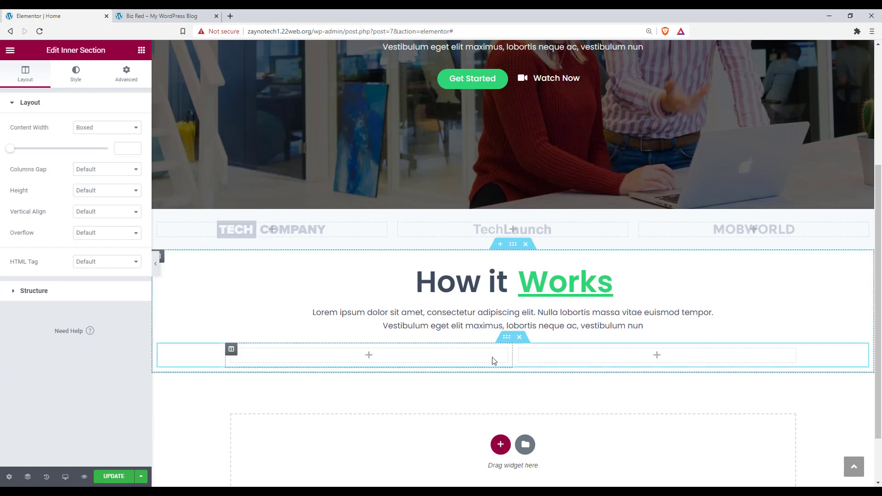
right_click(519, 350)
left_click(544, 381)
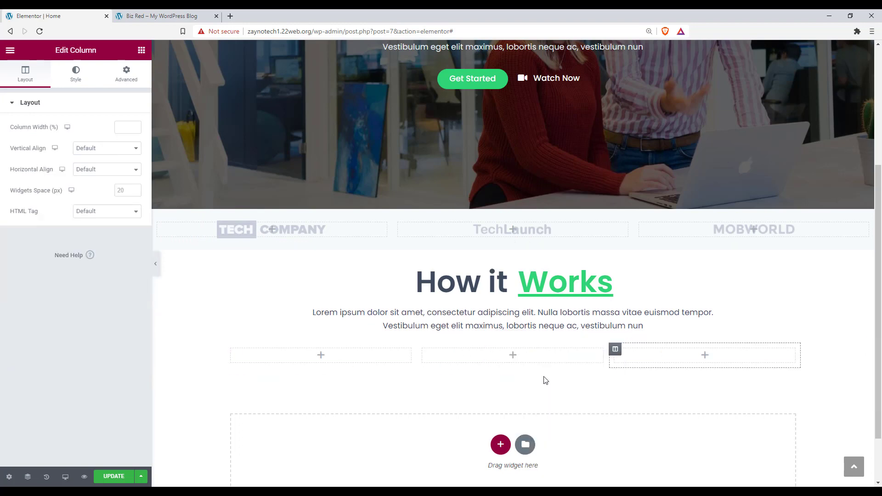
Step: Search the web in a new browser tab for "font awesome calander icon"
left_click(231, 16)
type("font awers")
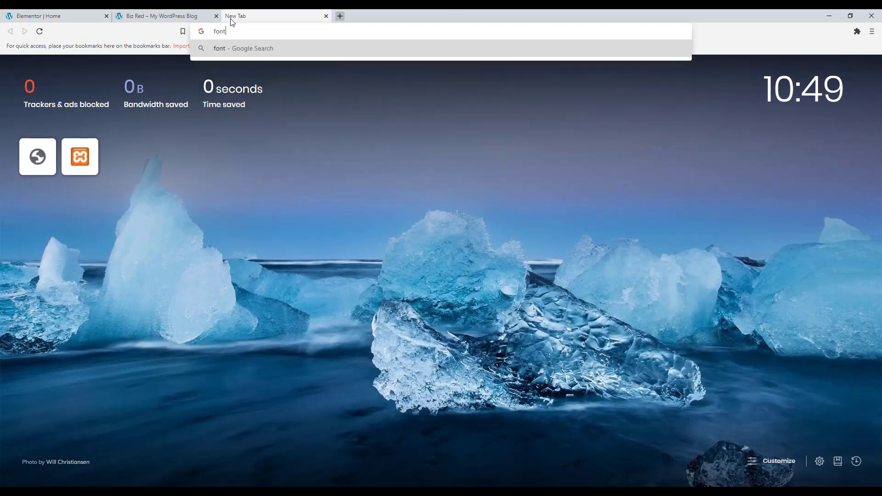
key("BackSpace")
key("BackSpace")
type("some calander icon")
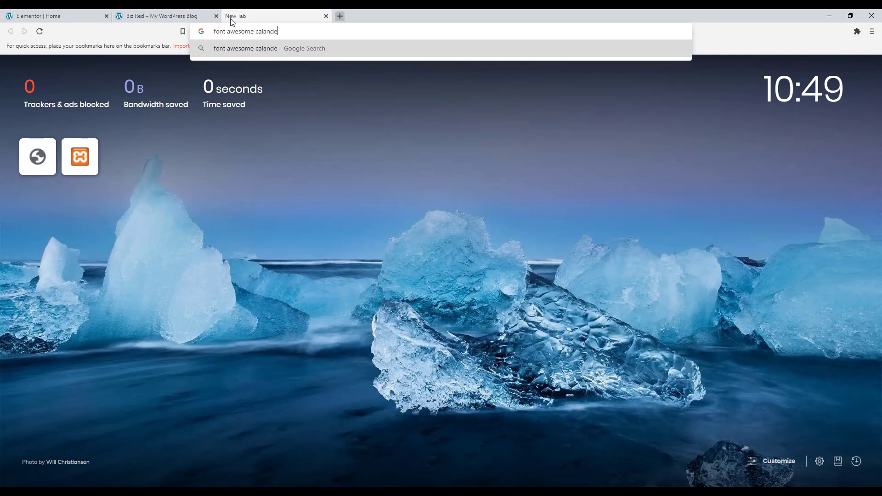
key("Return")
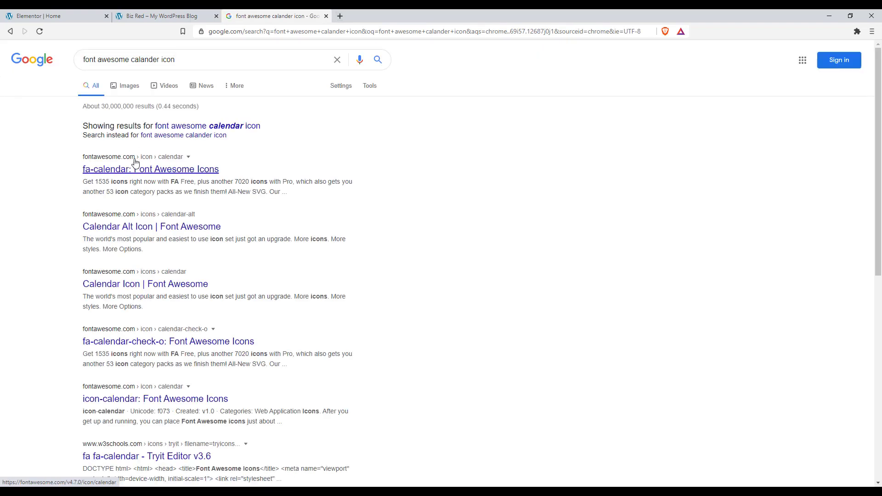
Step: Open the fa-calendar page on Font Awesome, dismiss the release popup and copy the icon's HTML tag
left_click(144, 171)
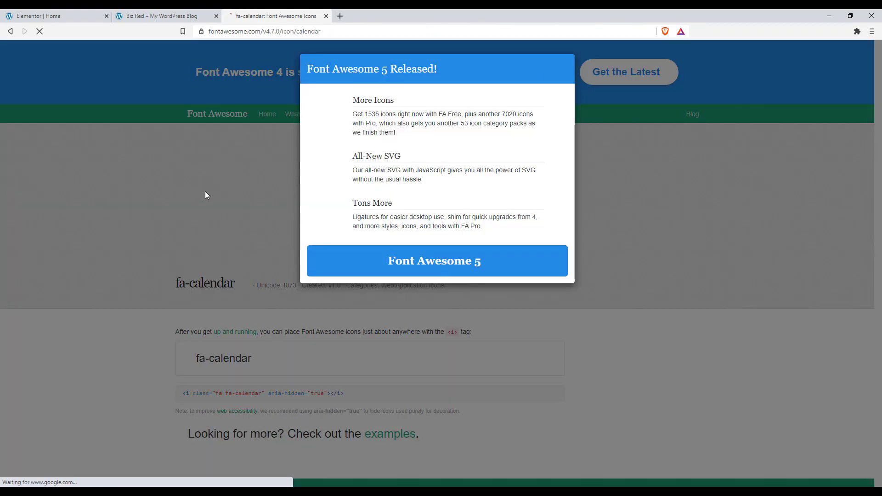
left_click(537, 308)
scroll(232, 326, "down", 3)
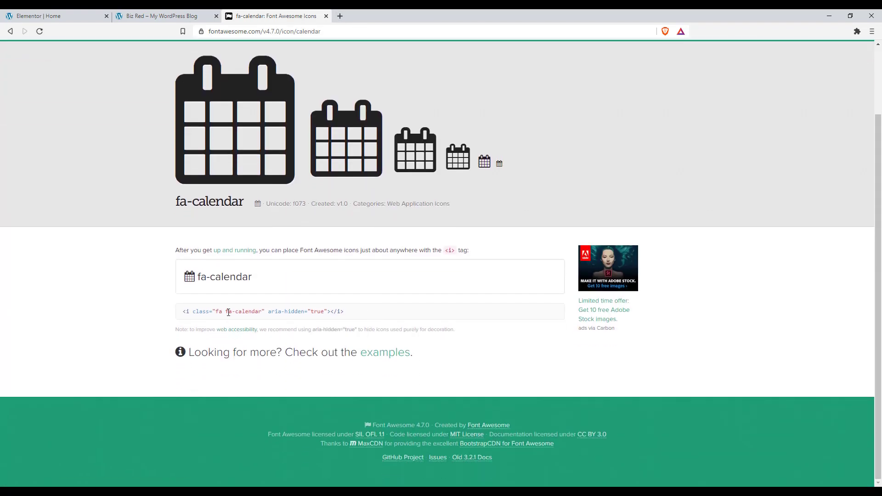
triple_click(228, 312)
right_click(230, 313)
left_click(243, 321)
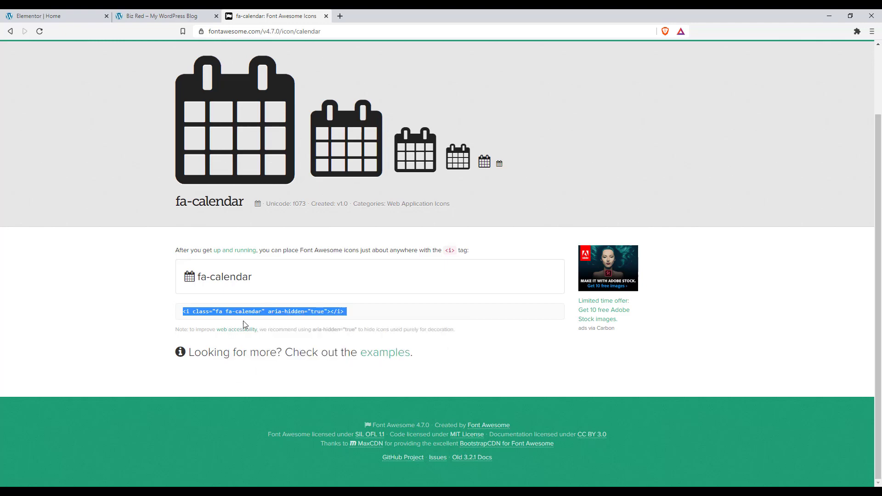
Step: Return to the Elementor editor and place a Heading widget in the first of the three columns
left_click(186, 17)
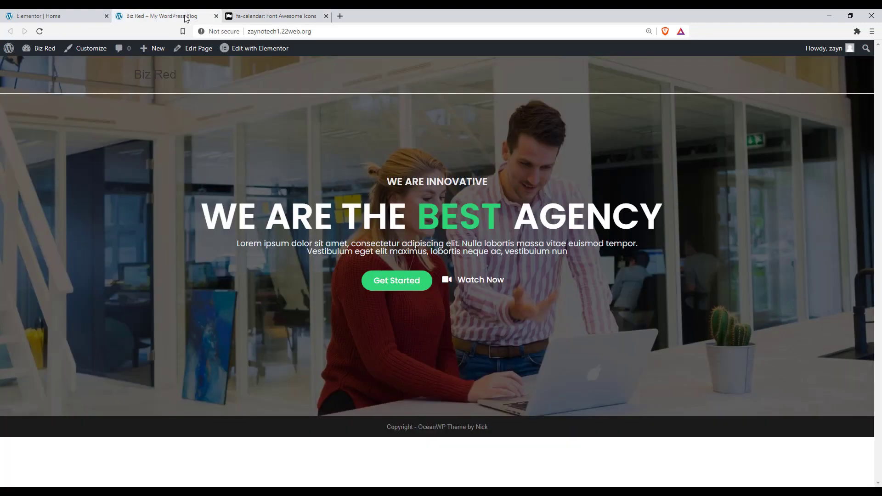
left_click(275, 15)
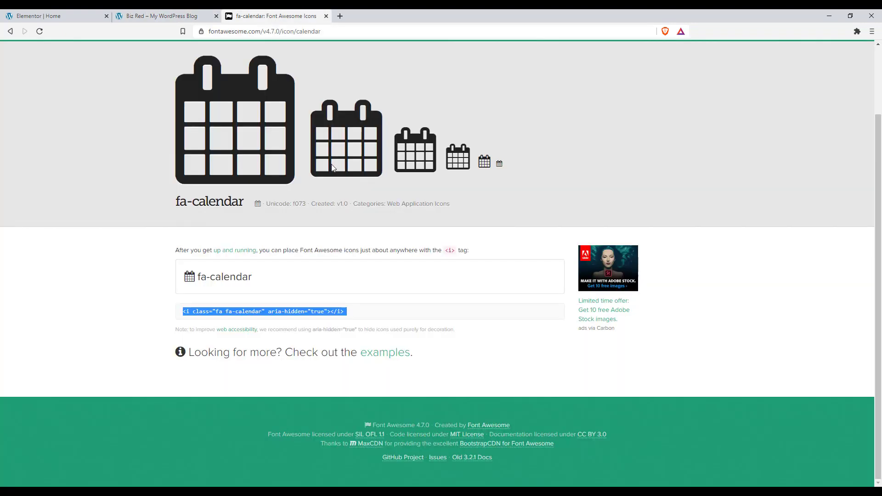
left_click(69, 16)
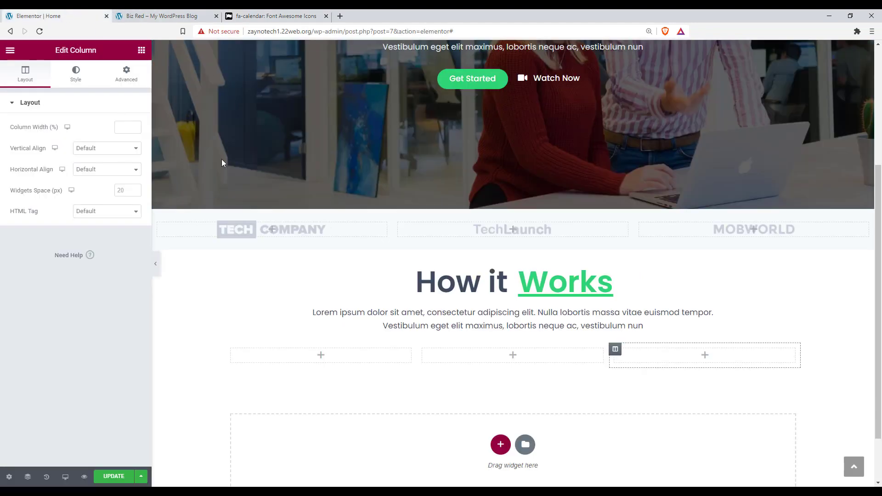
left_click(135, 49)
left_click_drag(103, 152, 323, 362)
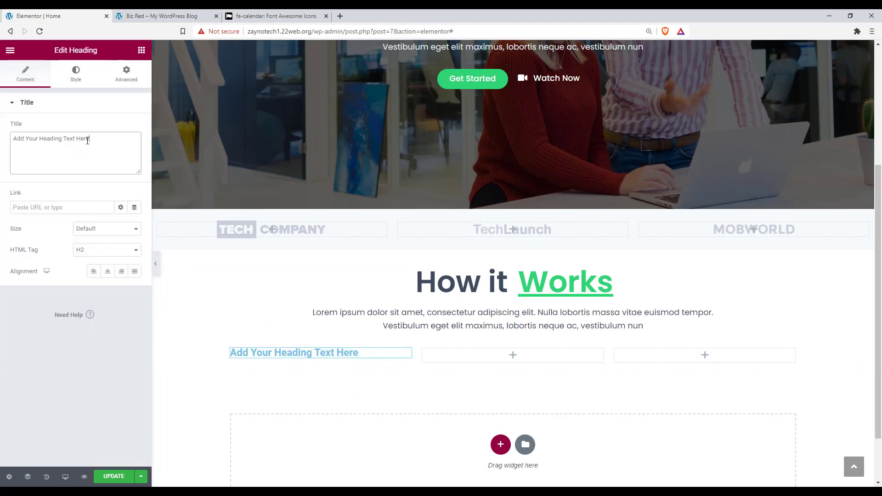
Step: Replace the heading's placeholder title with the copied fa-calendar icon tag and center-align it
left_click_drag(88, 140, 1, 141)
key("ctrl+v")
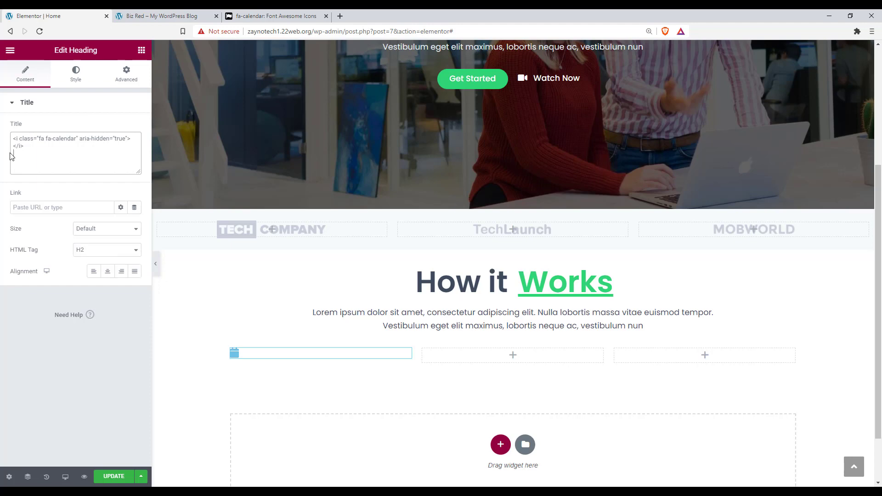
left_click(108, 271)
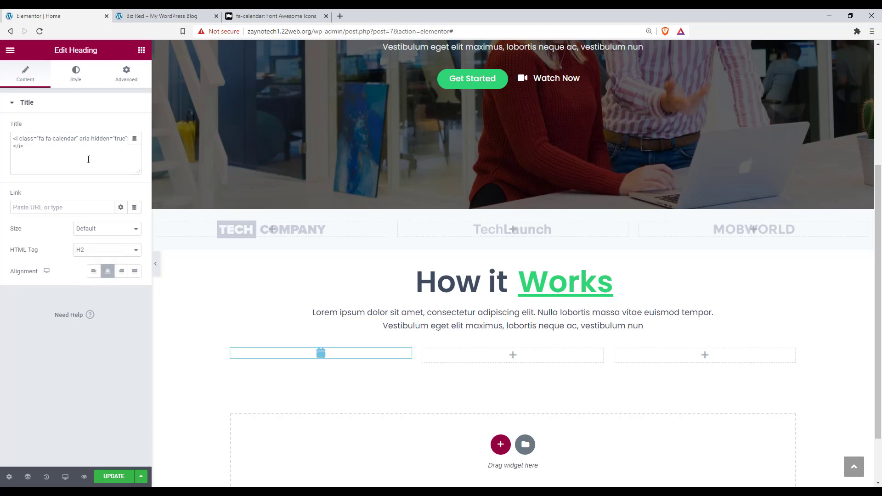
Step: Change the calendar icon heading's text color to the copied green color code
left_click(81, 82)
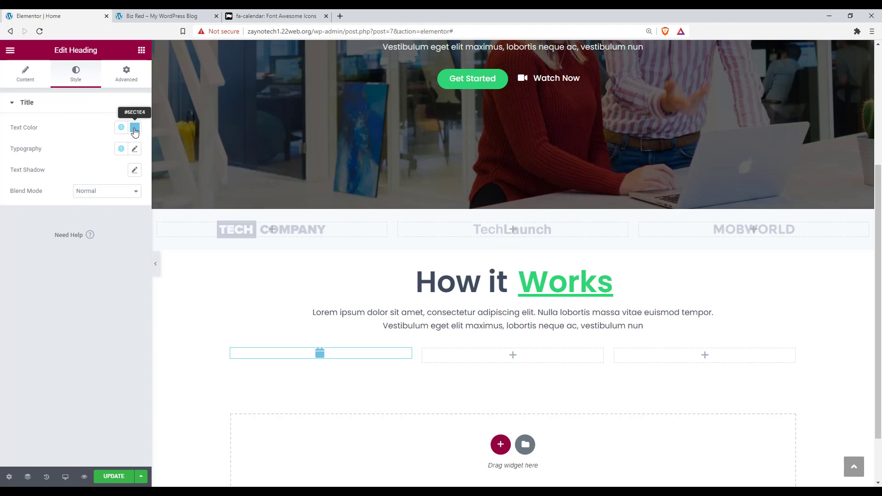
left_click(135, 130)
key("BackSpace")
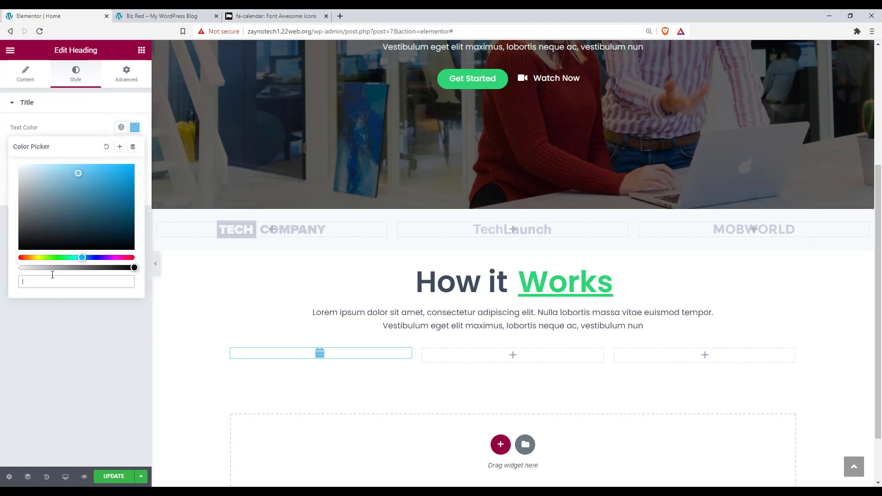
key("ctrl+v")
left_click(33, 376)
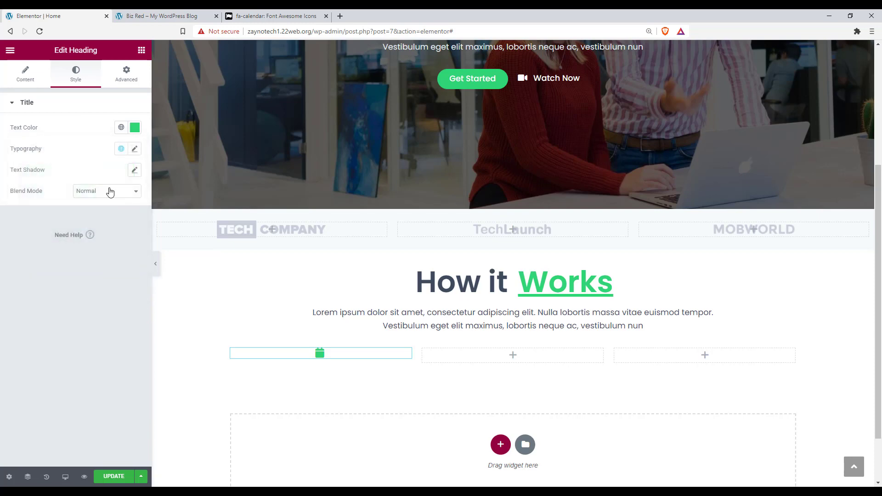
Step: Set the calendar icon heading's typography size to 105 px
left_click(135, 150)
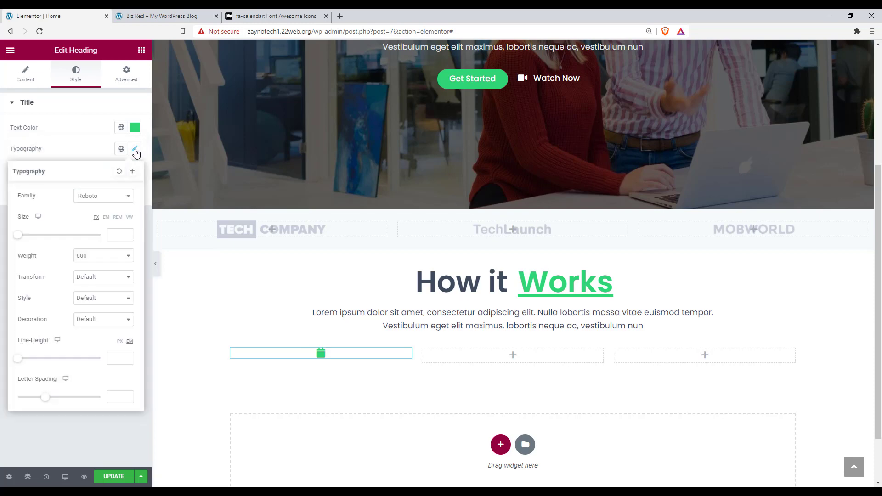
left_click(22, 236)
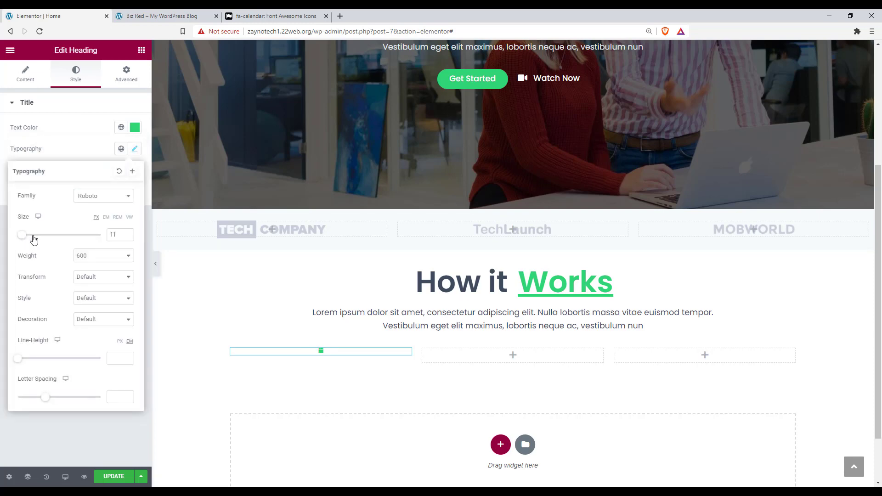
left_click(29, 238)
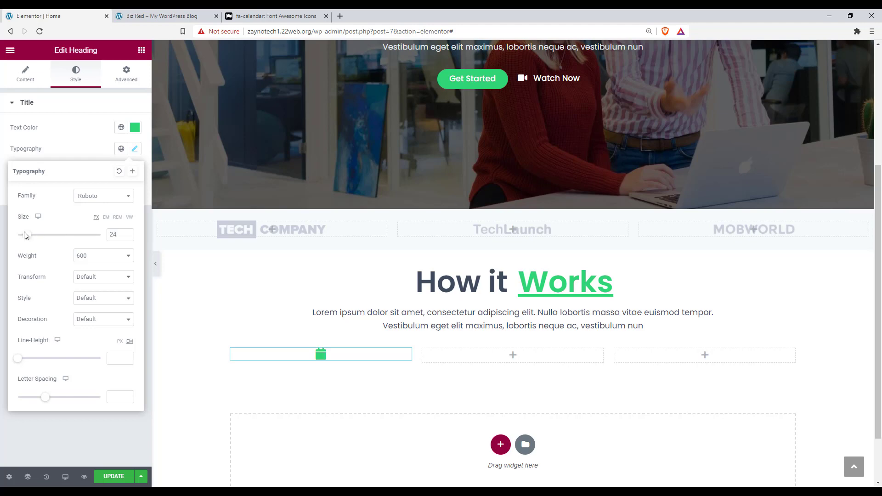
left_click_drag(25, 236, 61, 238)
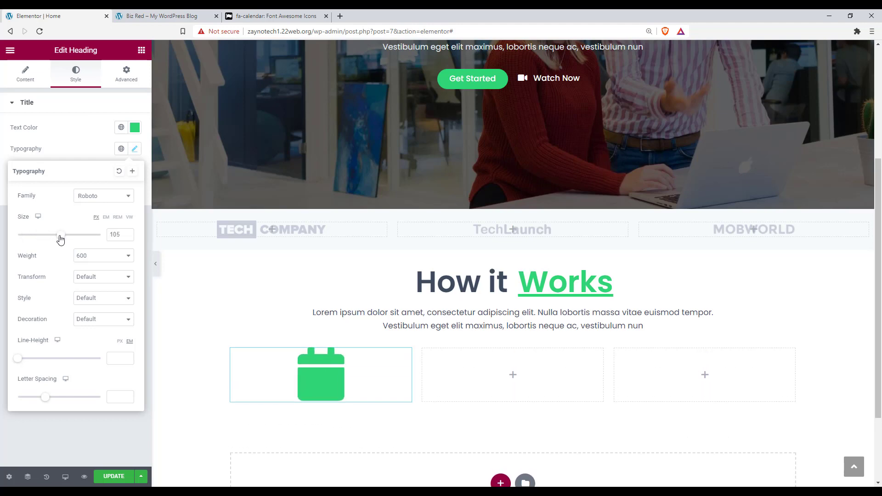
Step: Copy the calendar icon heading and paste it into the second and third columns
right_click(329, 382)
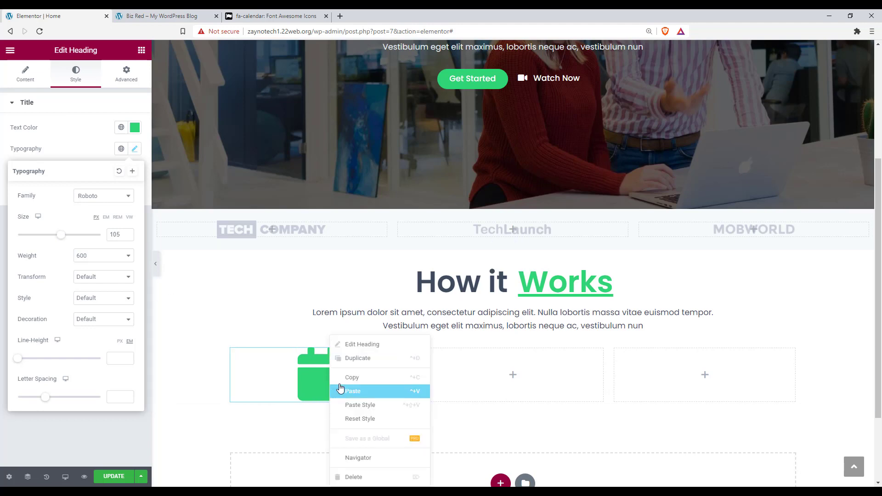
left_click(443, 394)
right_click(494, 388)
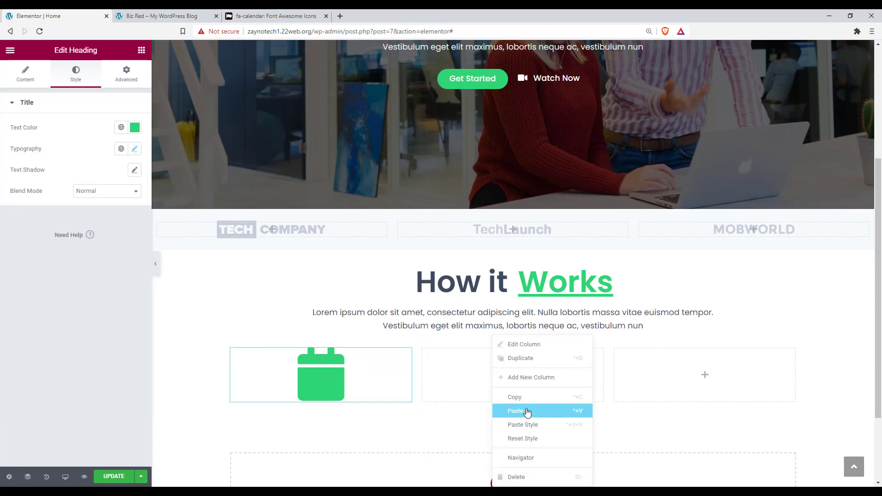
left_click(510, 410)
right_click(673, 377)
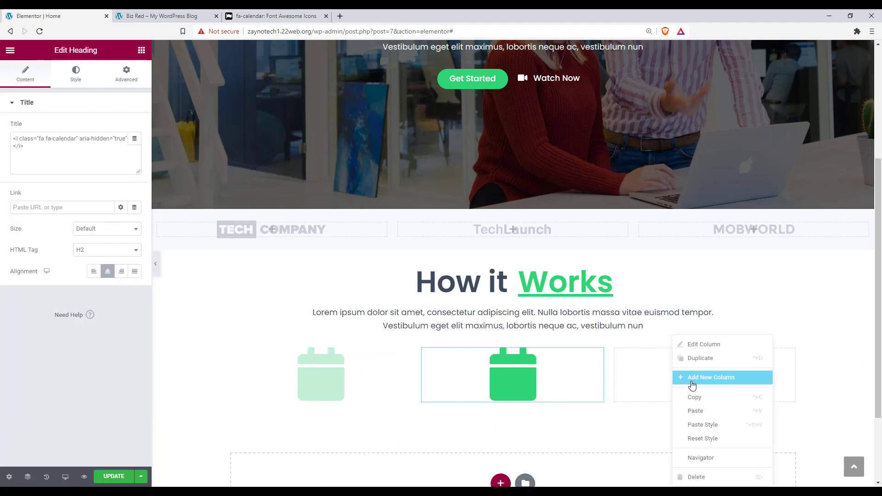
left_click(685, 410)
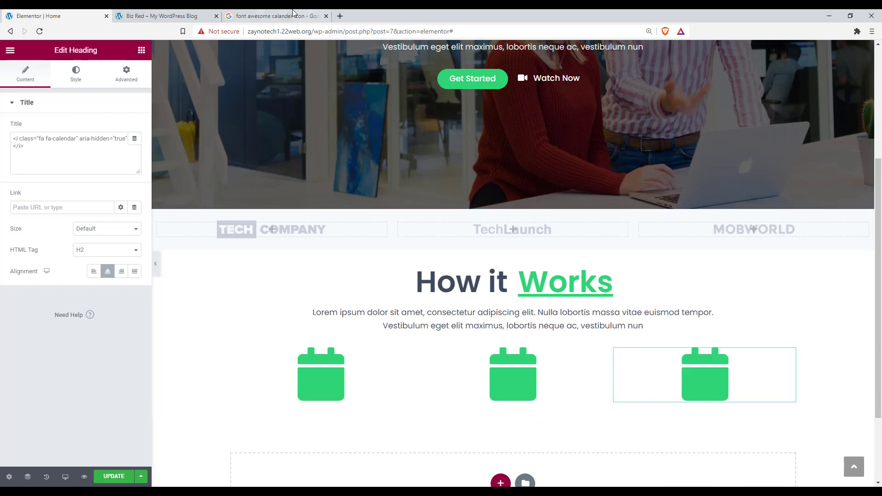
Step: Switch to the icon browser tab and search the web for "font awesome lock icon"
left_click(275, 16)
left_click(159, 60)
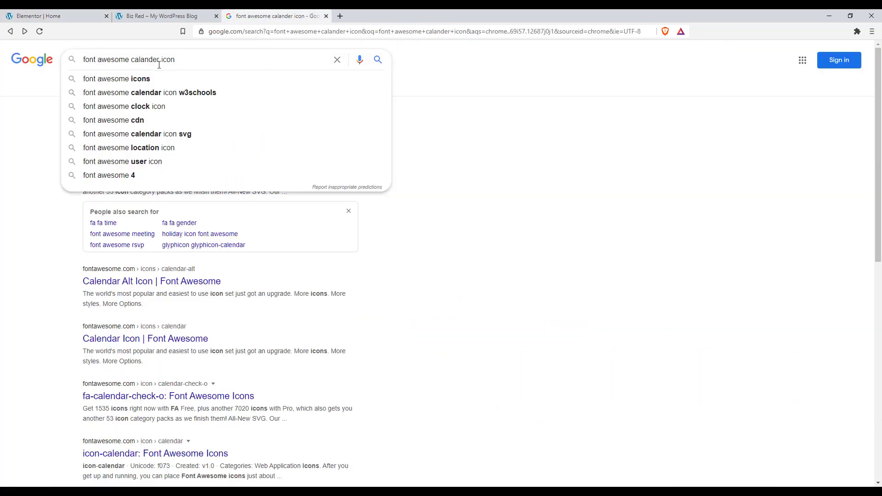
key("BackSpace")
key("BackSpace")
key("BackSpace")
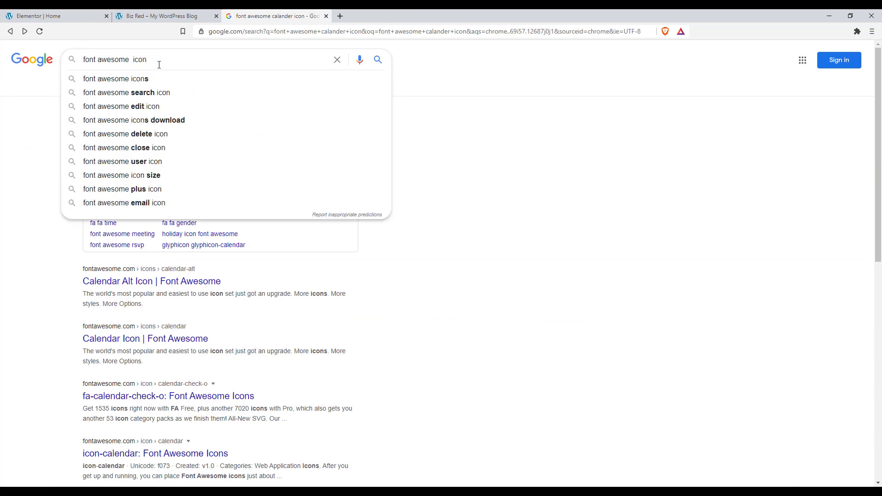
type("lock")
key("Return")
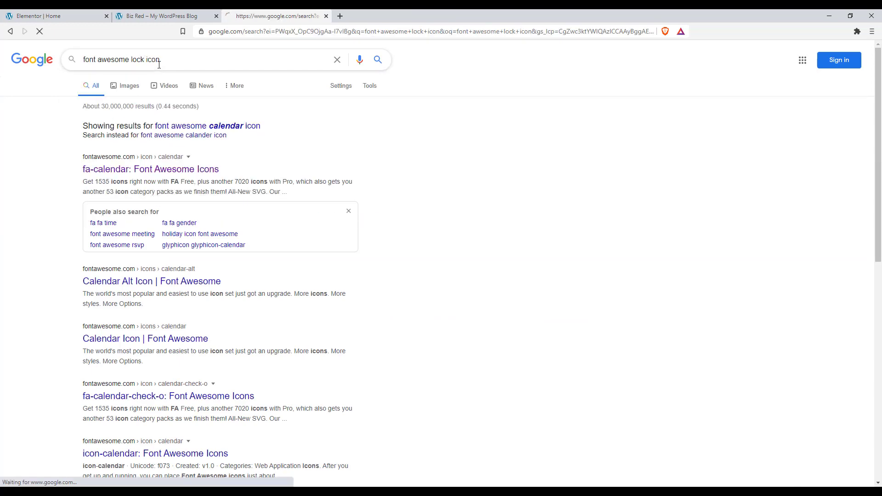
Step: Copy the HTML tag from Font Awesome's Lock Icon page and make it the title of the middle icon heading in Elementor
left_click(150, 137)
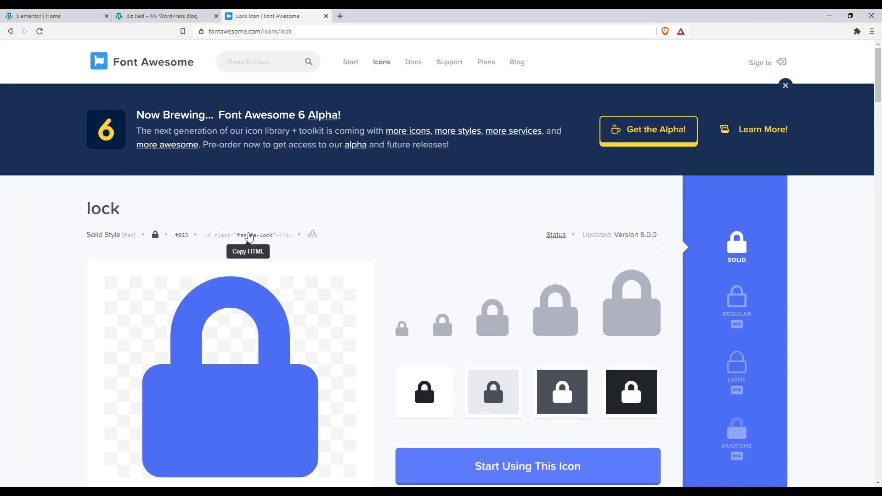
left_click(248, 235)
left_click(46, 16)
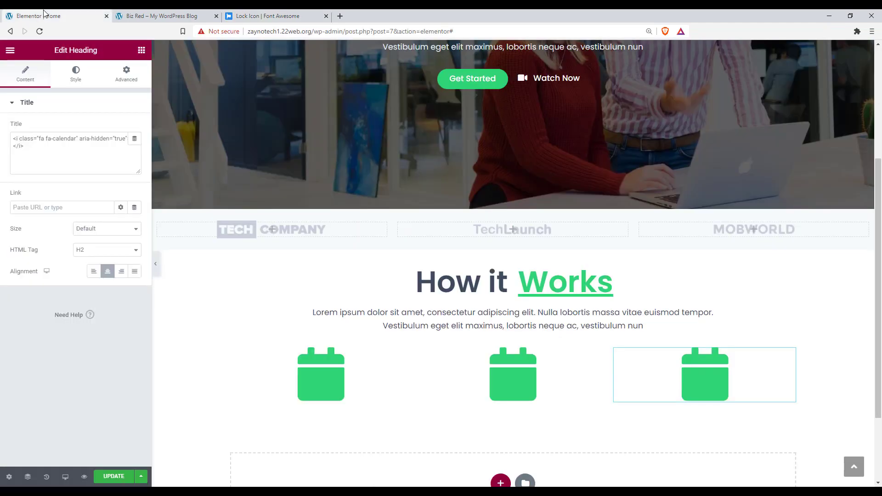
left_click(545, 370)
left_click_drag(24, 146, 2, 141)
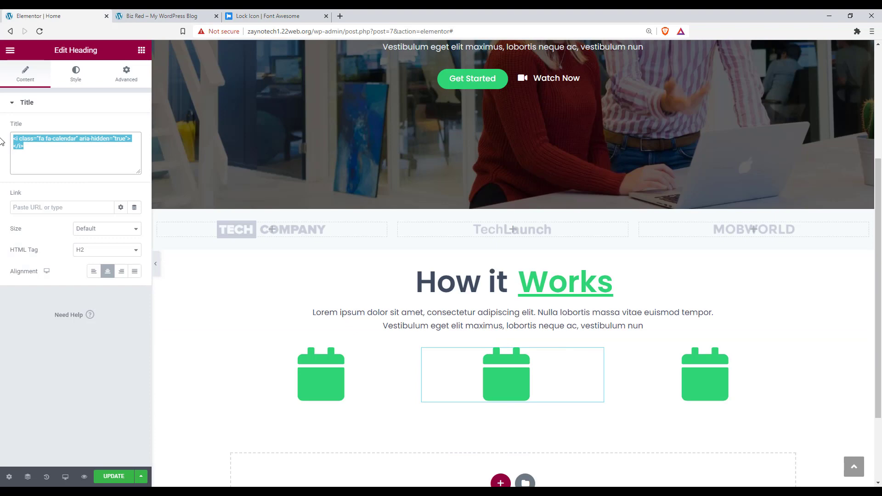
key("ctrl+v")
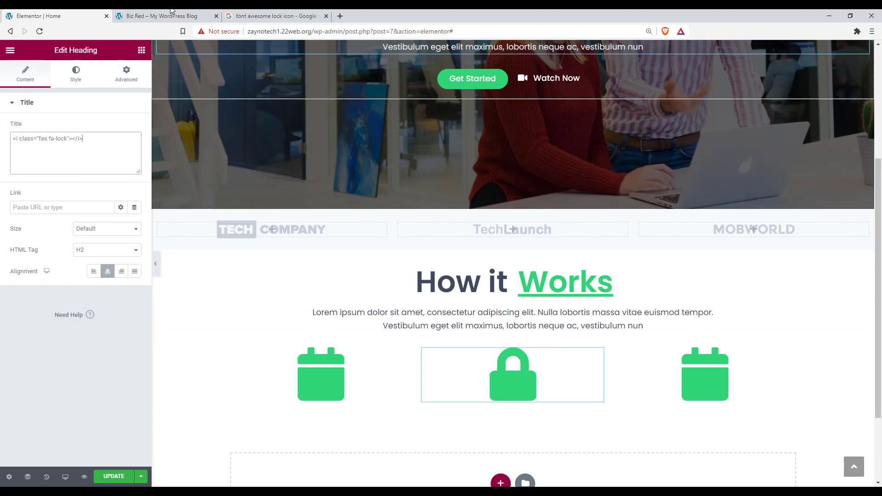
Step: Go back to the icon search results and search the web for "font awesome house icon"
left_click(272, 14)
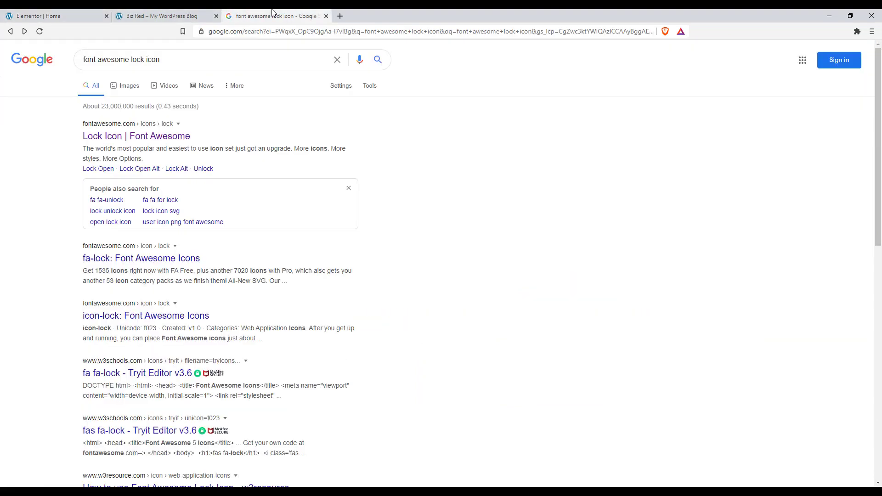
left_click(145, 60)
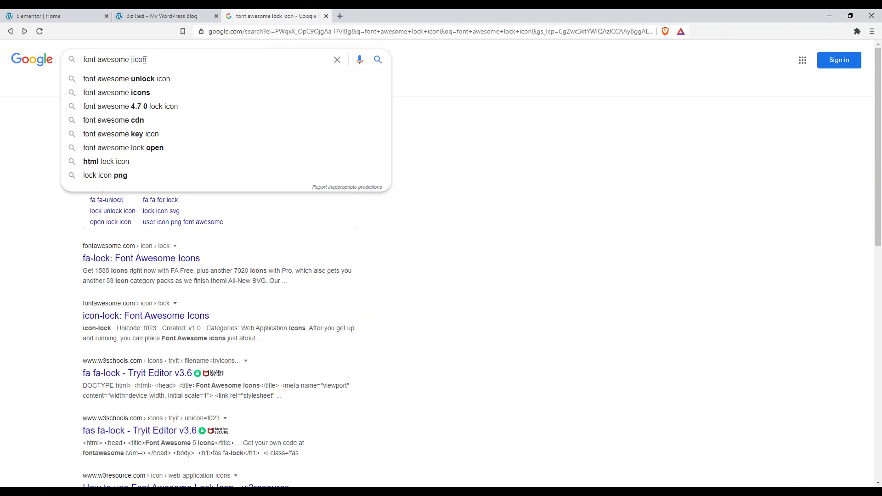
type("house")
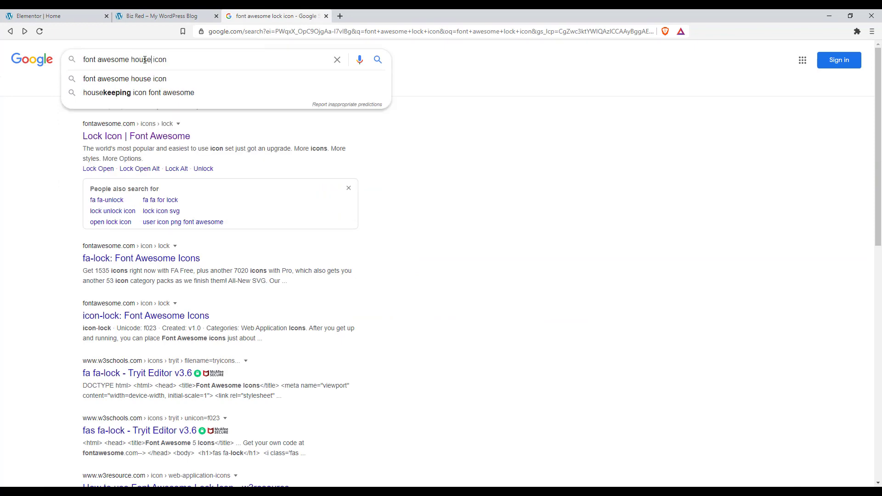
key("Return")
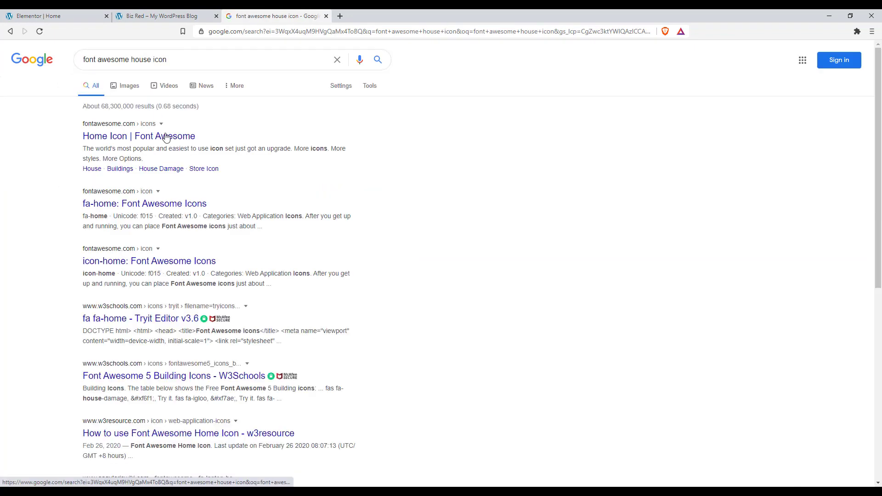
Step: Copy the HTML tag from Font Awesome's Home Icon page and make it the title of the third column's icon heading in Elementor
left_click(166, 138)
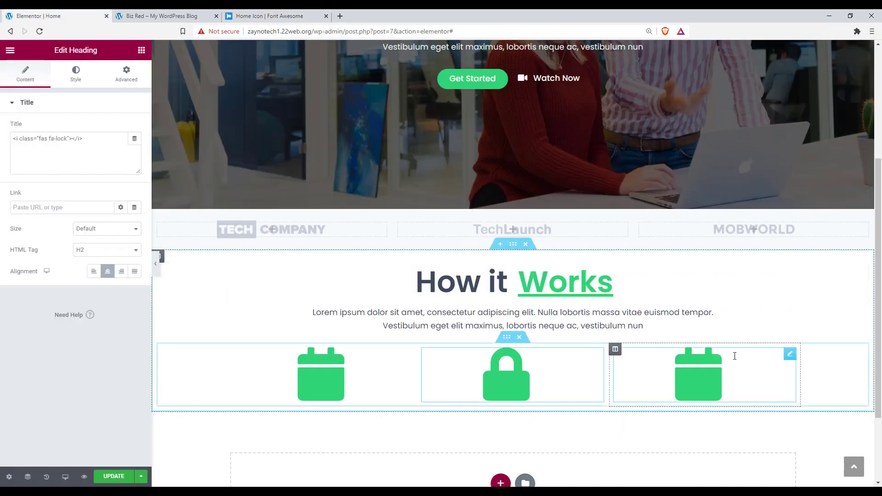
left_click(791, 356)
left_click_drag(57, 156, 2, 121)
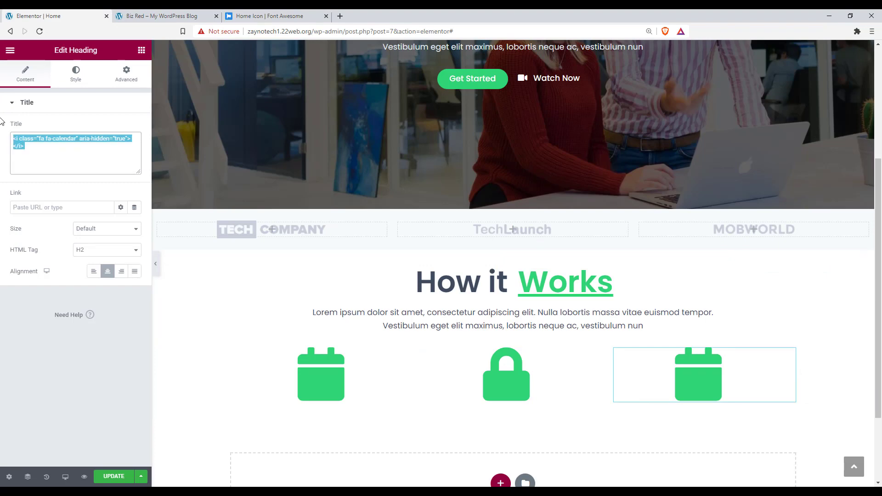
key("ctrl+v")
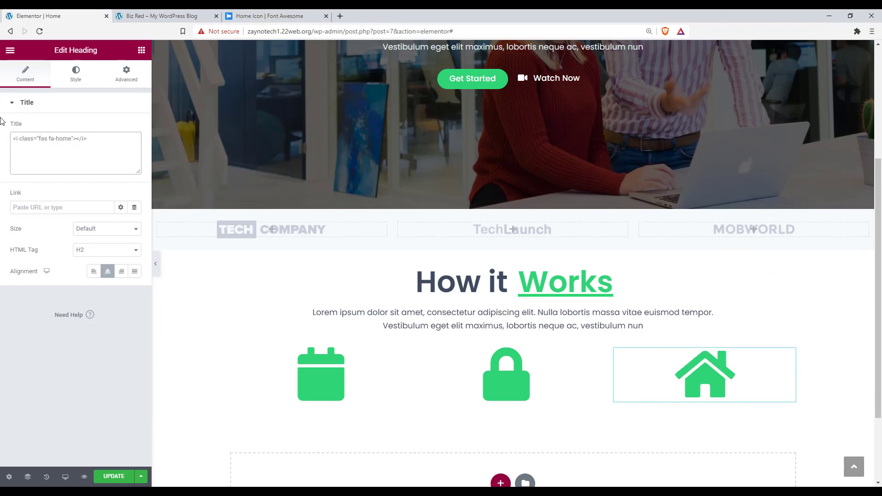
Step: Insert an Inner Section below the row of icons and add a third column to it
scroll(2, 121, "down", 1)
left_click(141, 50)
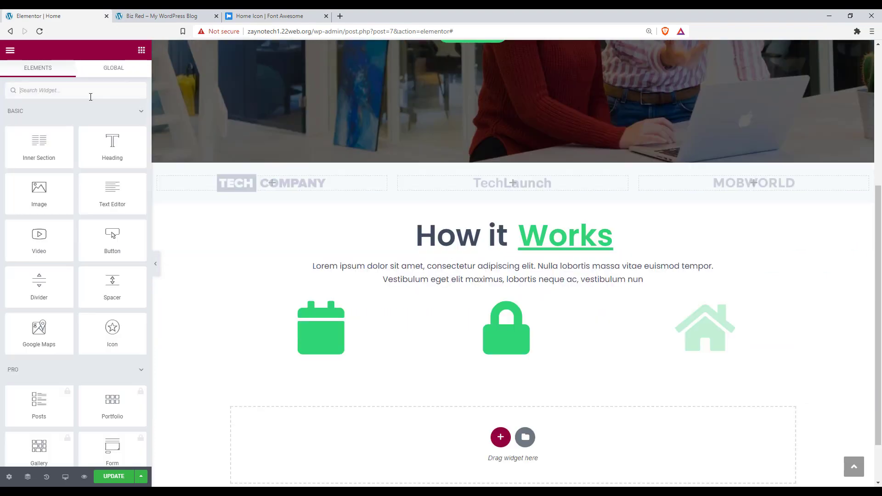
left_click_drag(39, 144, 189, 254)
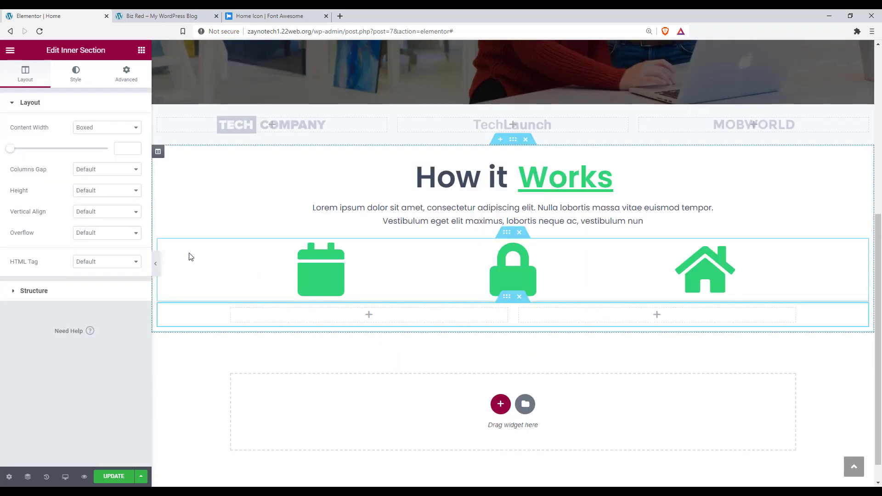
right_click(543, 315)
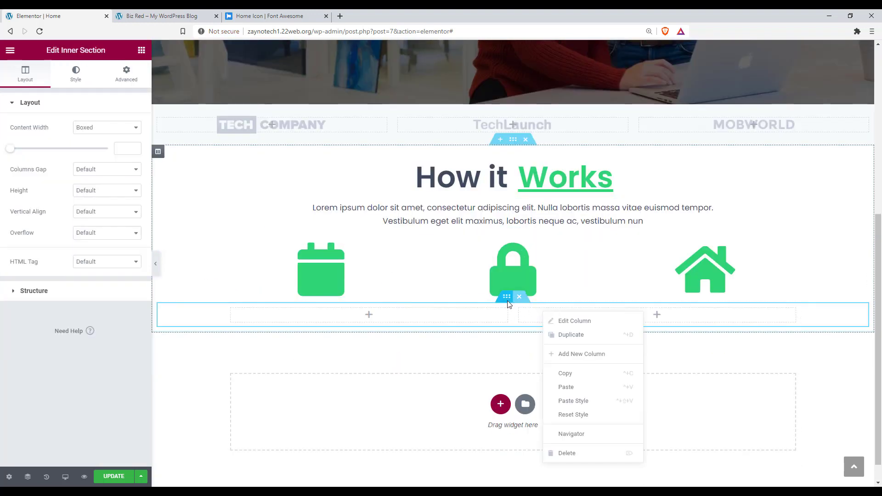
left_click(572, 354)
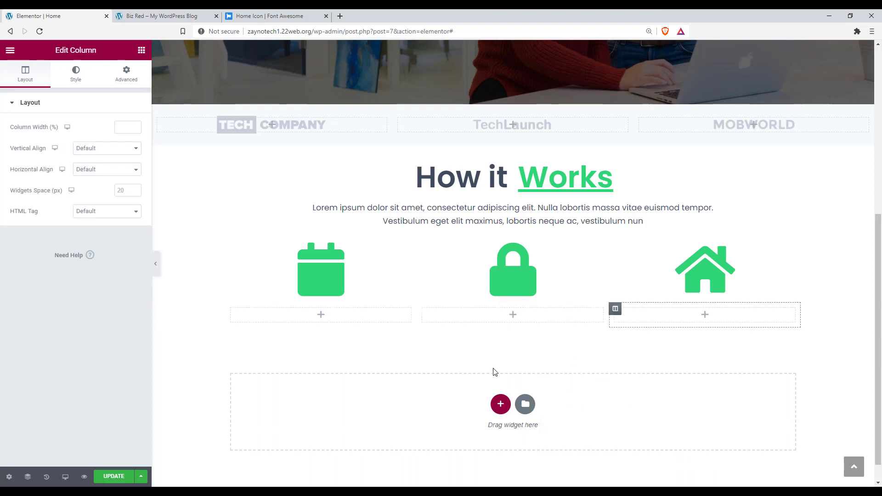
Step: Add a centred Heading reading "Start a Booking" in the first column, below the calendar icon
left_click(141, 50)
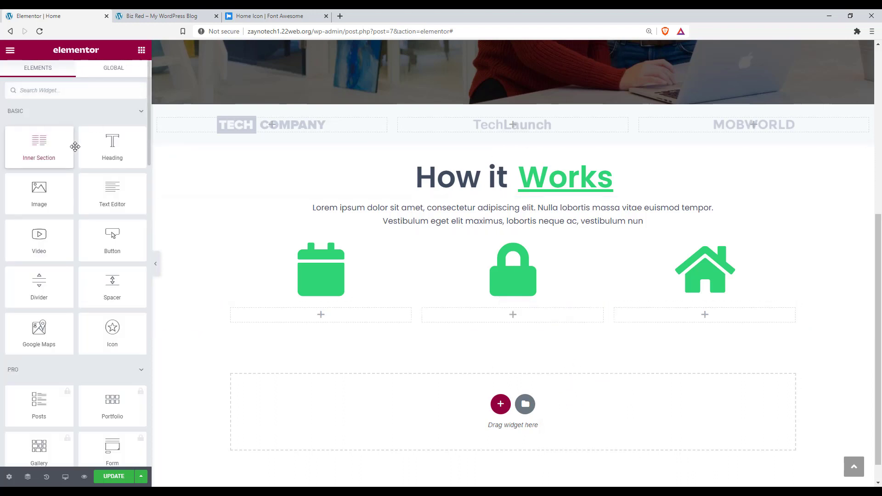
left_click_drag(112, 147, 311, 322)
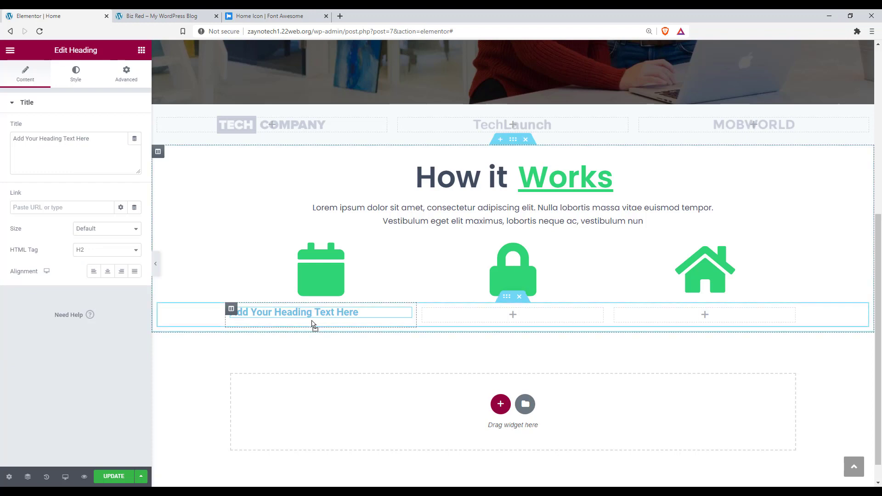
left_click(107, 272)
left_click_drag(97, 143, 1, 133)
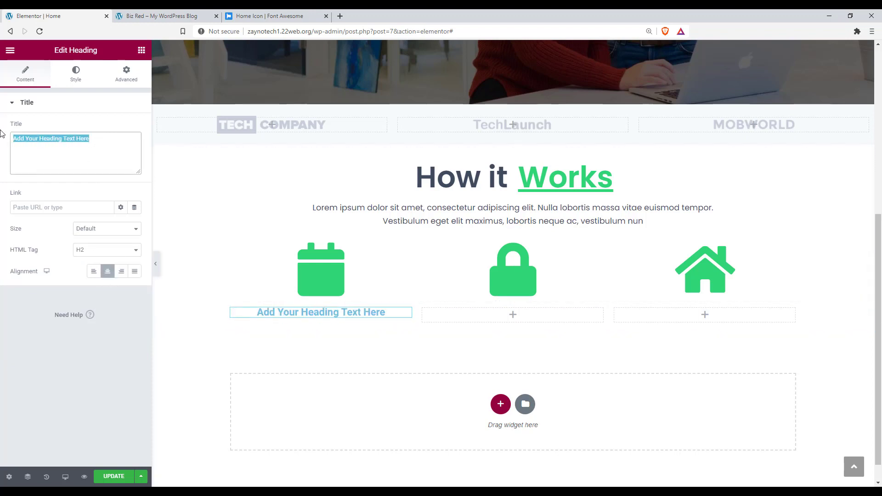
key("BackSpace")
key("super+space")
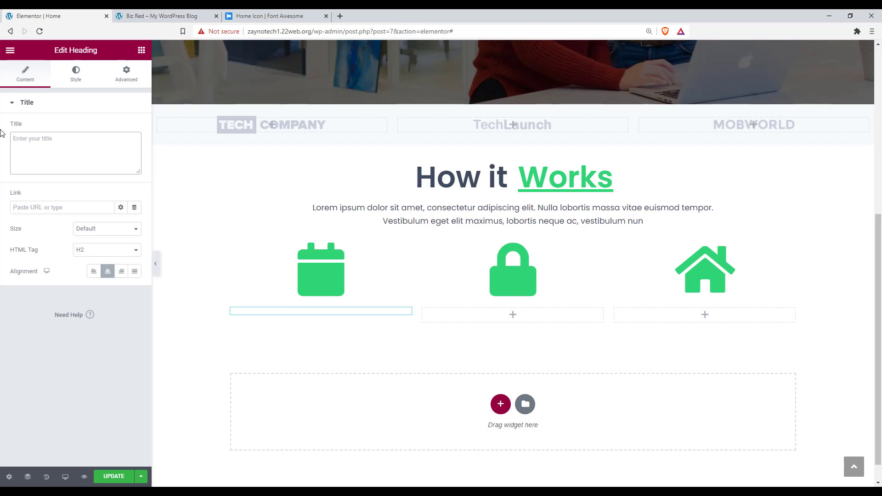
type("Start aBooking")
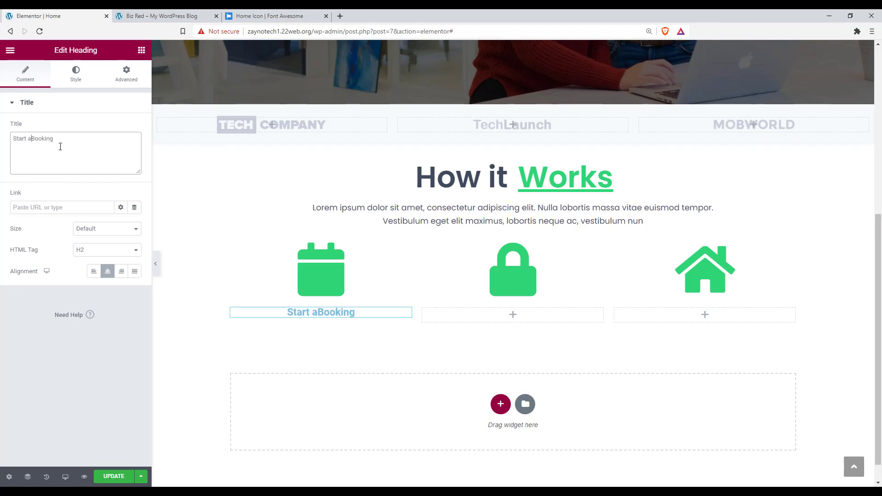
Step: Set the "Start a Booking" heading's text colour to #3F4B5E and its font family to Poppins
left_click(76, 73)
left_click(134, 127)
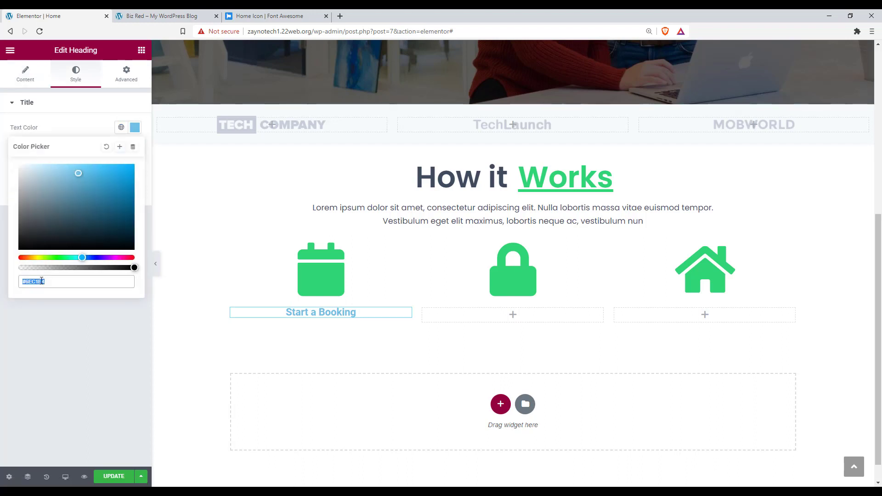
type("#3F4B5E")
left_click(83, 338)
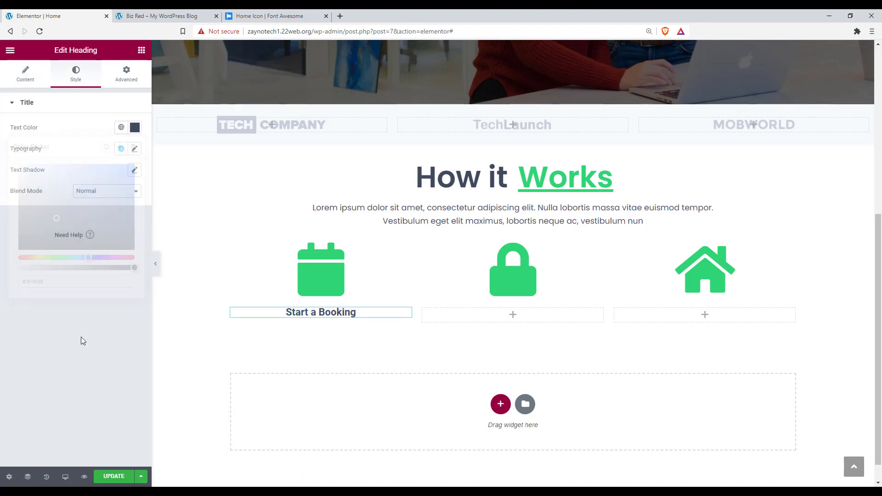
left_click(135, 149)
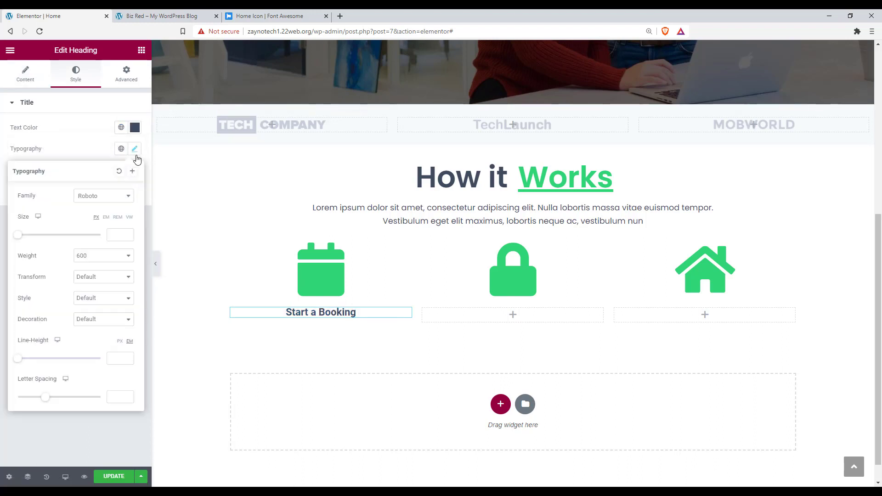
left_click(93, 200)
type("popp")
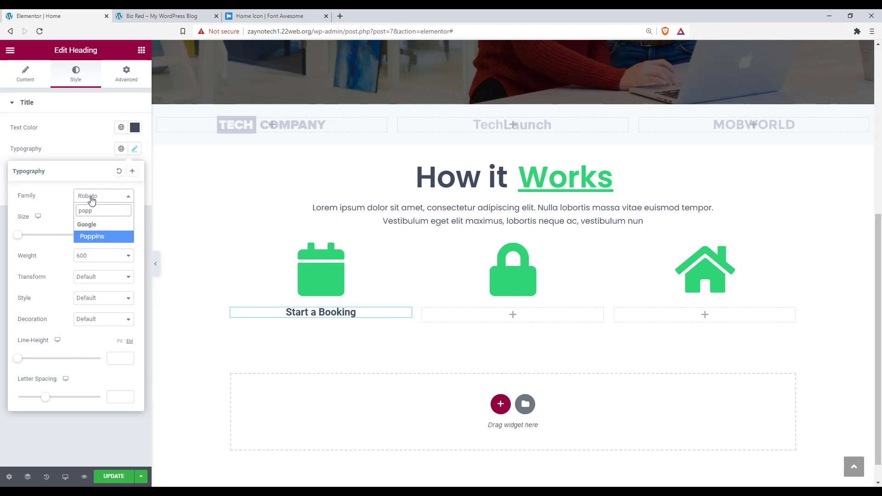
key("Return")
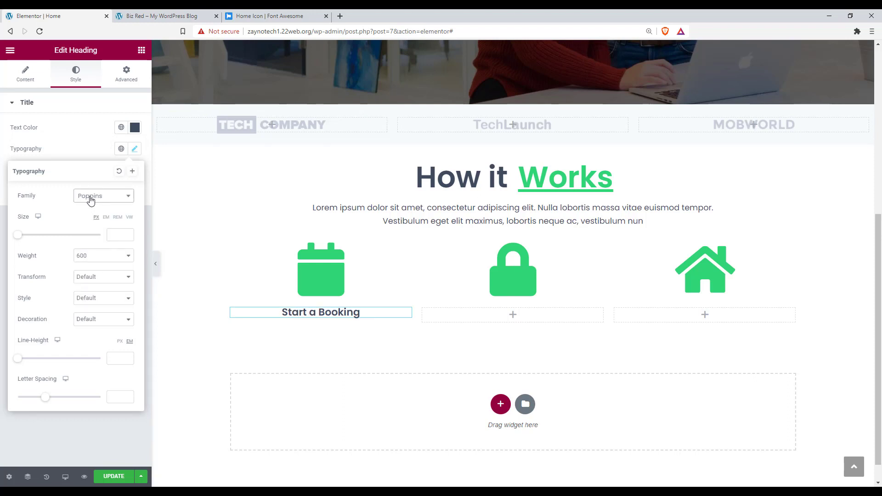
Step: Copy the "Start a Booking" heading into the empty columns below the lock and house icons
right_click(289, 314)
left_click(327, 356)
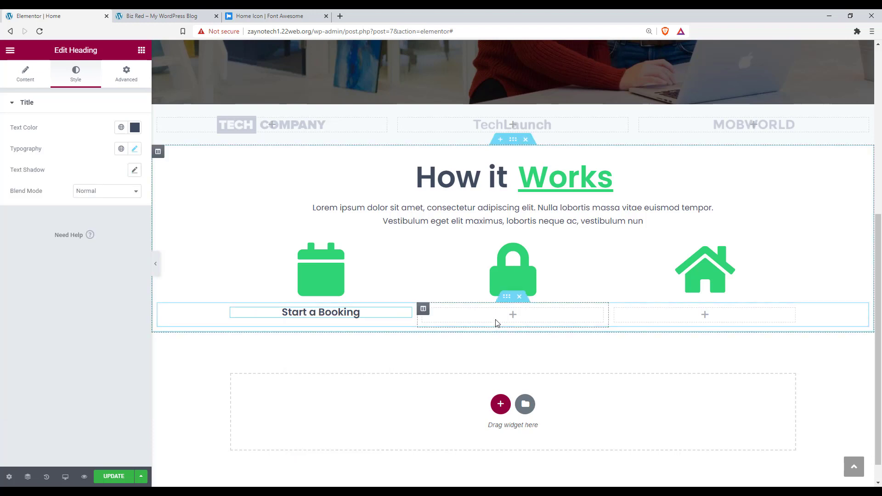
right_click(497, 321)
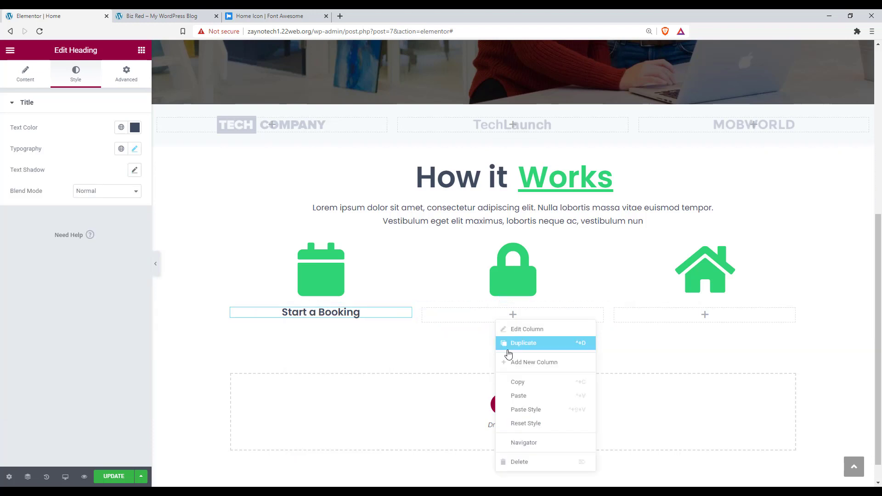
left_click(526, 398)
right_click(685, 315)
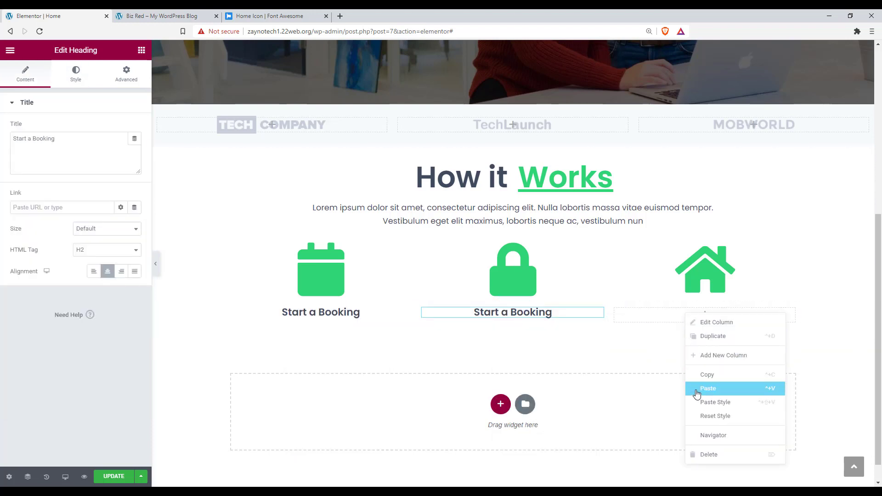
left_click(697, 392)
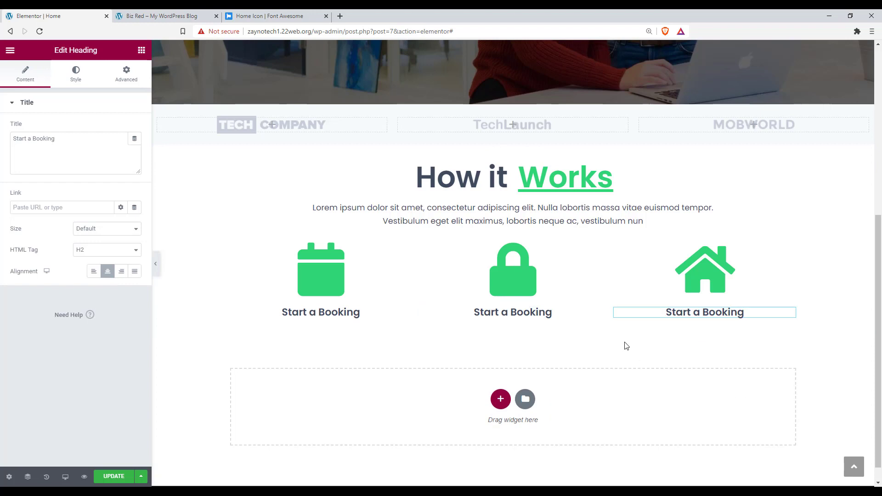
Step: Change the title of the heading below the lock icon to "Confirm Booking"
left_click(548, 312)
left_click(62, 138)
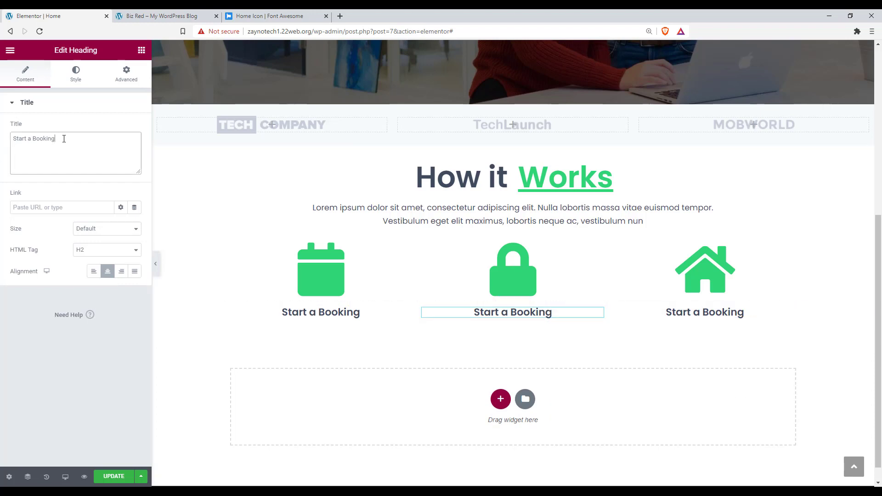
key("BackSpace")
key("BackSpace")
key("BackSpace")
key("BackSpace")
key("BackSpace")
key("BackSpace")
key("BackSpace")
key("BackSpace")
key("BackSpace")
key("BackSpace")
key("BackSpace")
key("BackSpace")
key("BackSpace")
key("BackSpace")
key("BackSpace")
type("Confirm Booking")
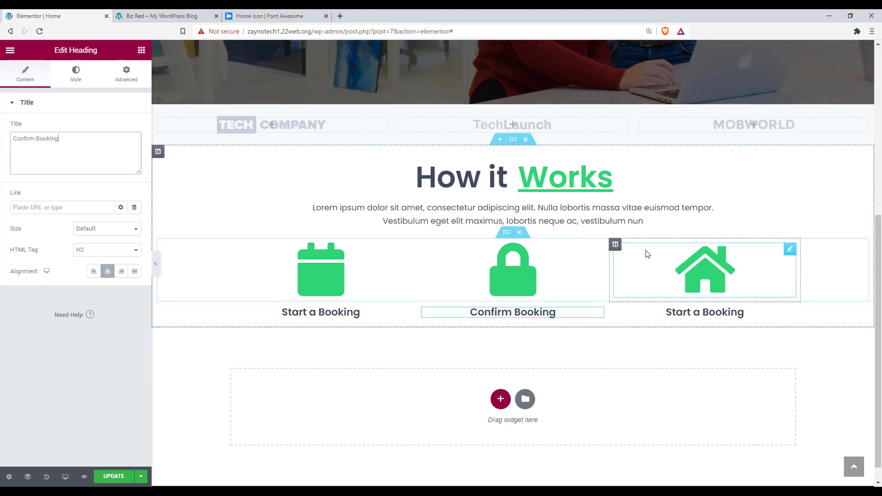
Step: Change the heading under the house icon to "Get it Delivered"
left_click(689, 312)
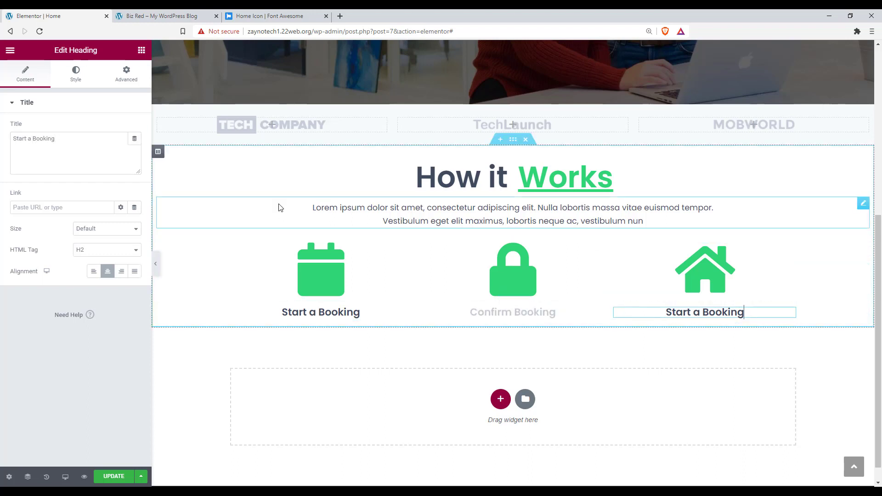
left_click(99, 144)
key("BackSpace")
key("BackSpace")
key("BackSpace")
key("BackSpace")
key("BackSpace")
key("BackSpace")
key("BackSpace")
key("BackSpace")
key("BackSpace")
key("BackSpace")
key("BackSpace")
key("BackSpace")
key("BackSpace")
key("BackSpace")
key("BackSpace")
type("Get it Delivered")
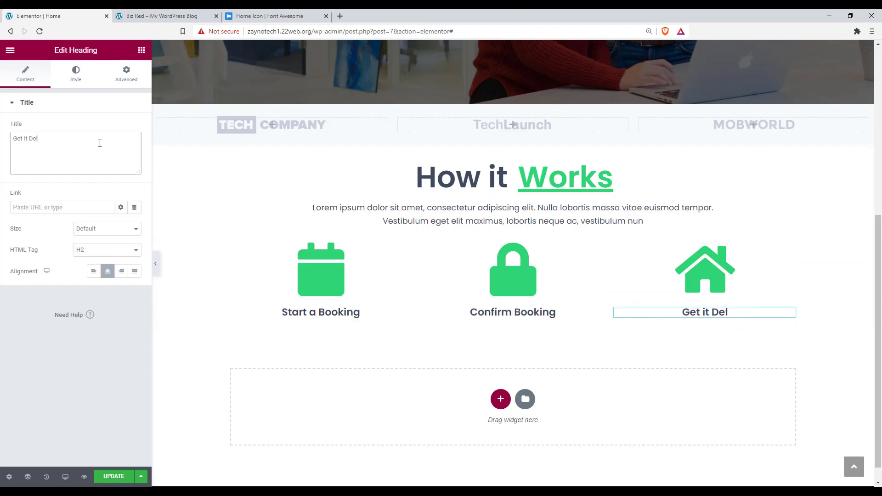
Step: Add an inner section below the three icon headings and give it a third column
left_click(139, 51)
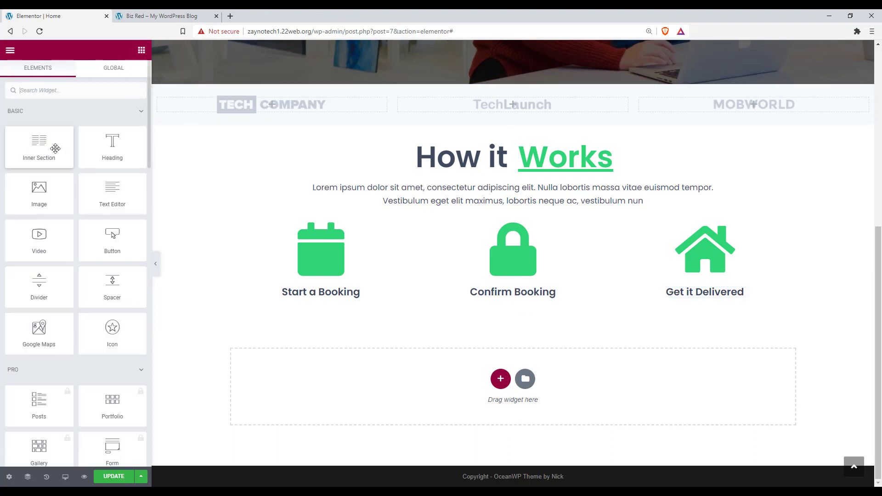
left_click_drag(46, 147, 458, 303)
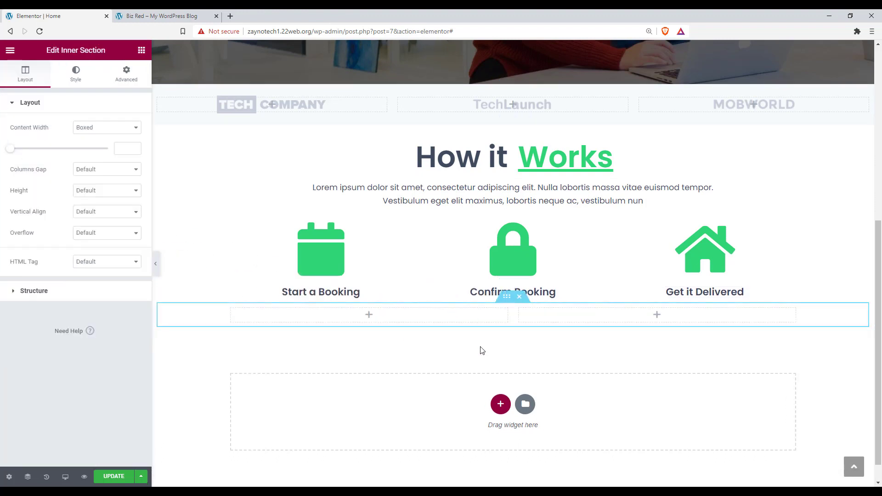
right_click(633, 318)
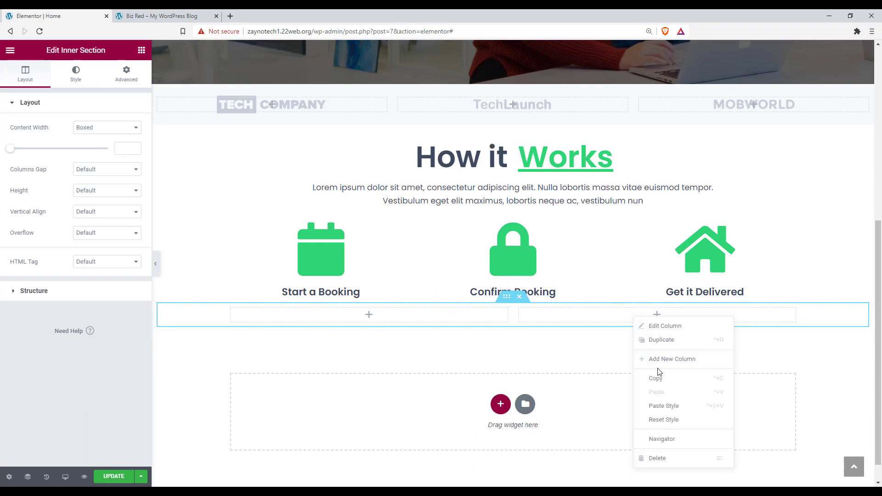
left_click(661, 361)
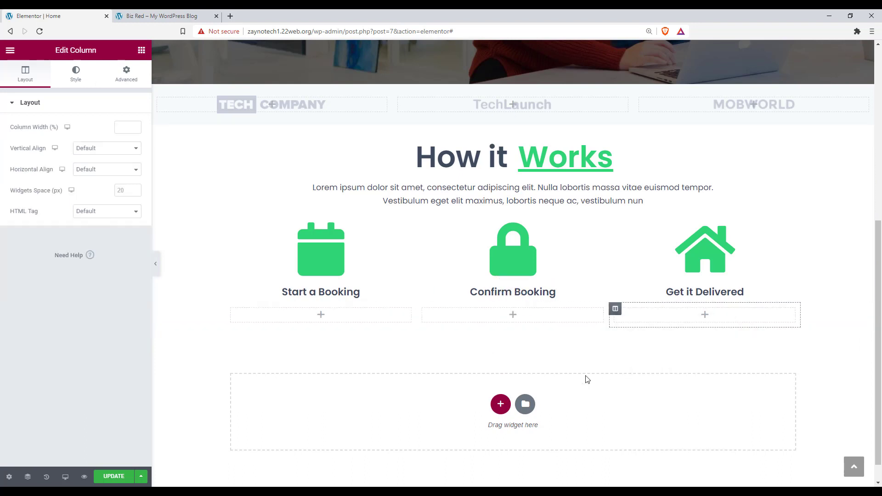
Step: Copy the "How it Works" description into the first new column and shorten it to "Lorem ipsum dolor sit amet, consectetur adipiscing elit."
right_click(533, 195)
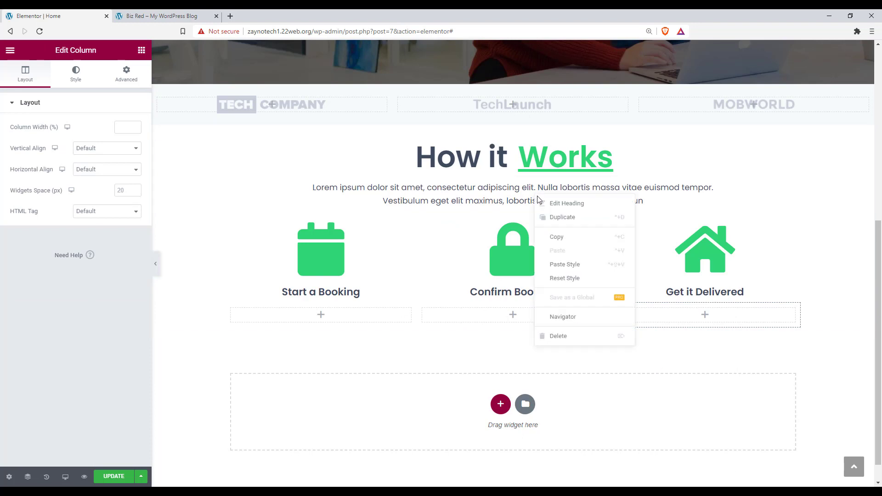
left_click(568, 246)
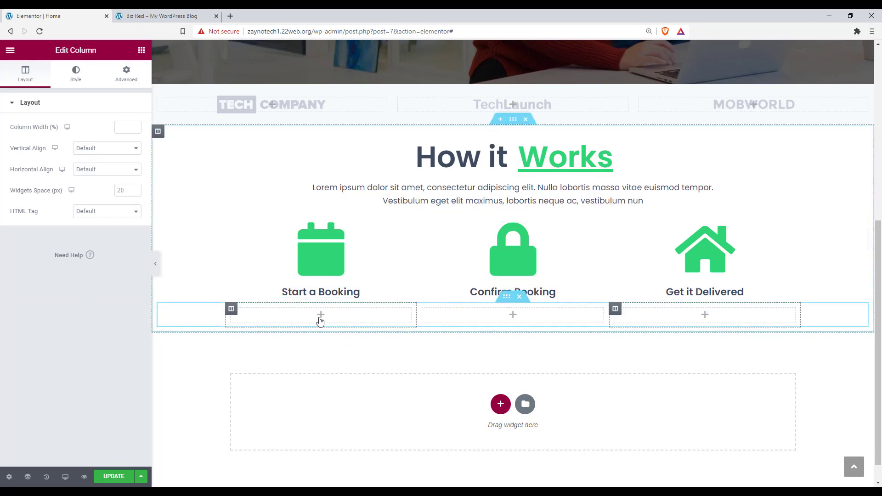
right_click(321, 317)
left_click(348, 394)
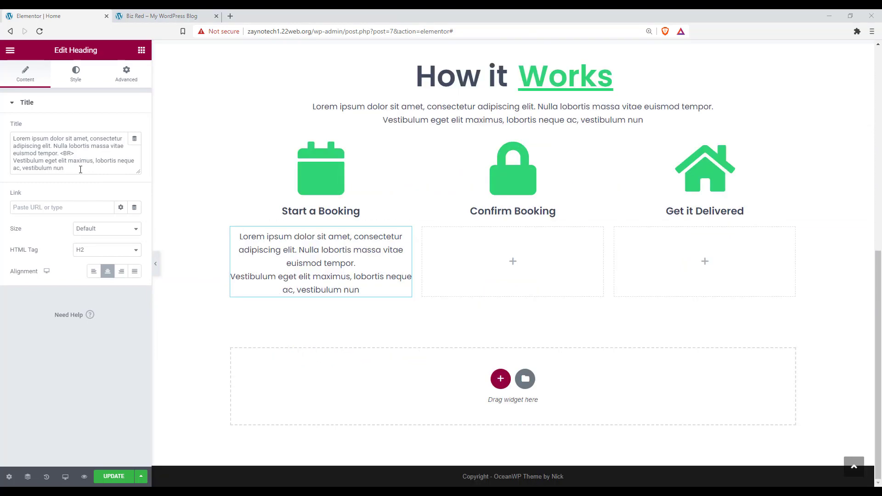
left_click_drag(81, 169, 54, 147)
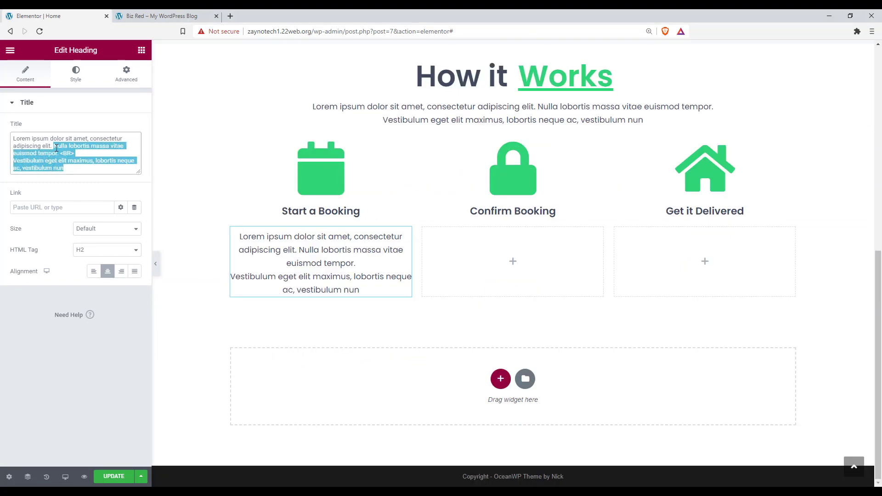
key("BackSpace")
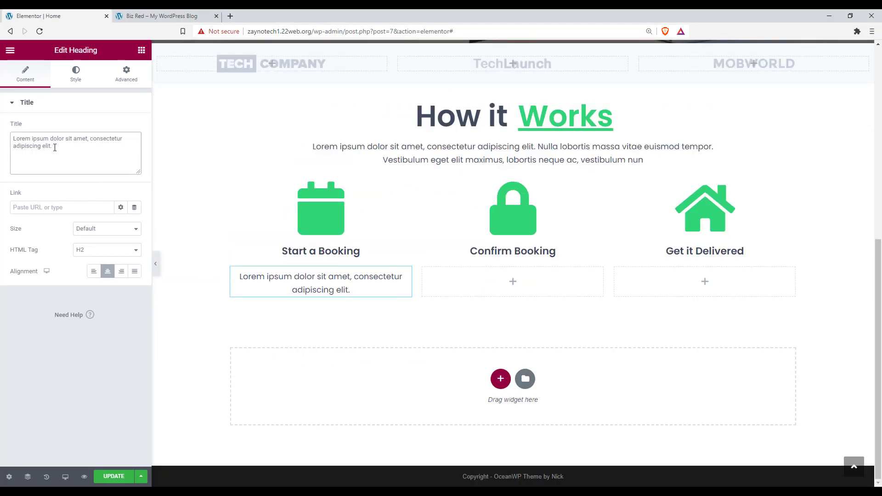
Step: Copy the shortened description under "Start a Booking" into the columns under "Confirm Booking" and "Get it Delivered"
right_click(399, 275)
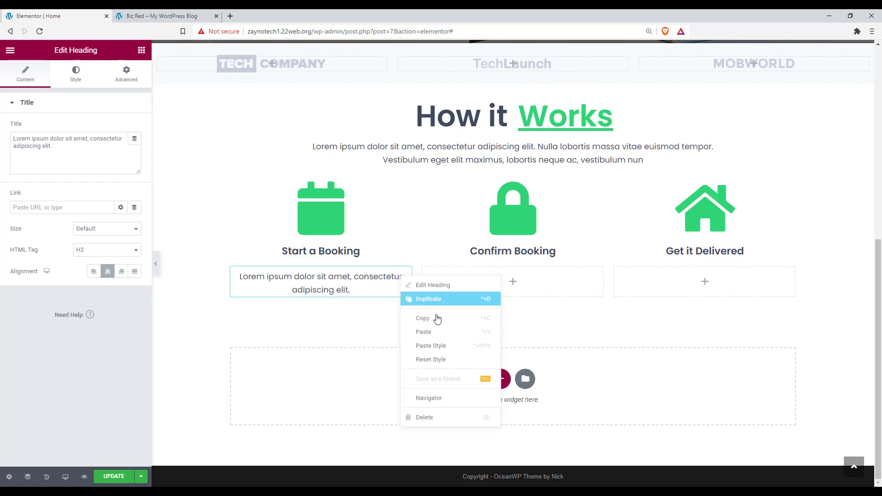
left_click(439, 320)
right_click(512, 282)
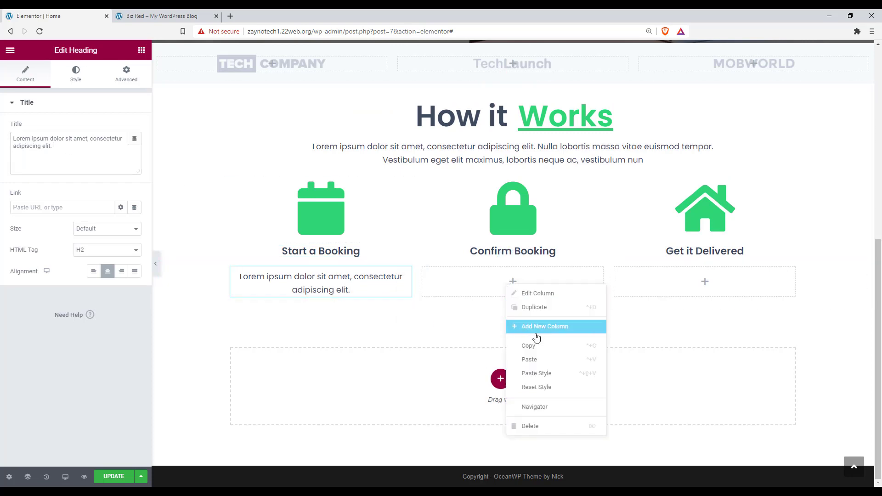
left_click(538, 360)
right_click(670, 282)
left_click(699, 356)
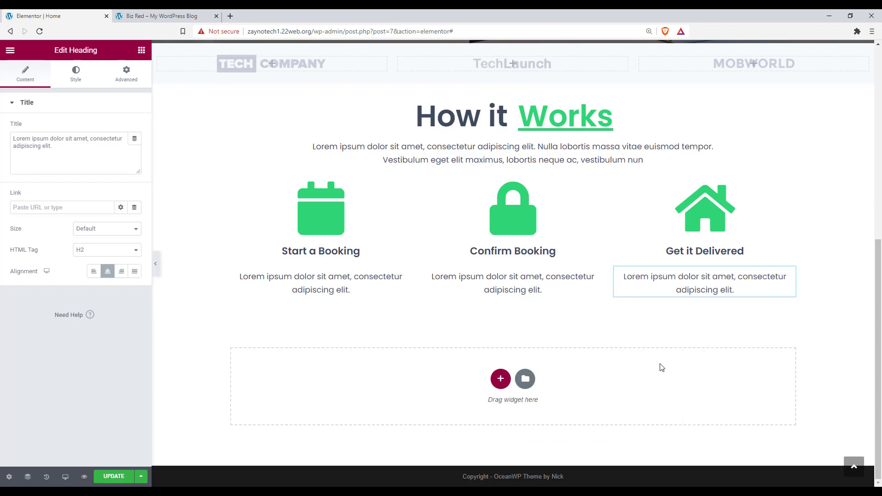
Step: Unlink the margin values of the inner section holding the short descriptions and set its top margin to -10 px
scroll(660, 368, "up", 1)
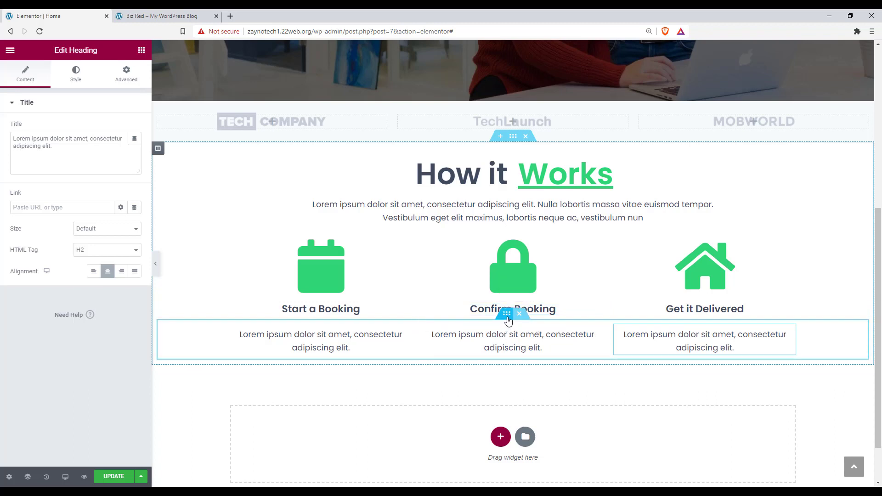
left_click(507, 317)
left_click(135, 79)
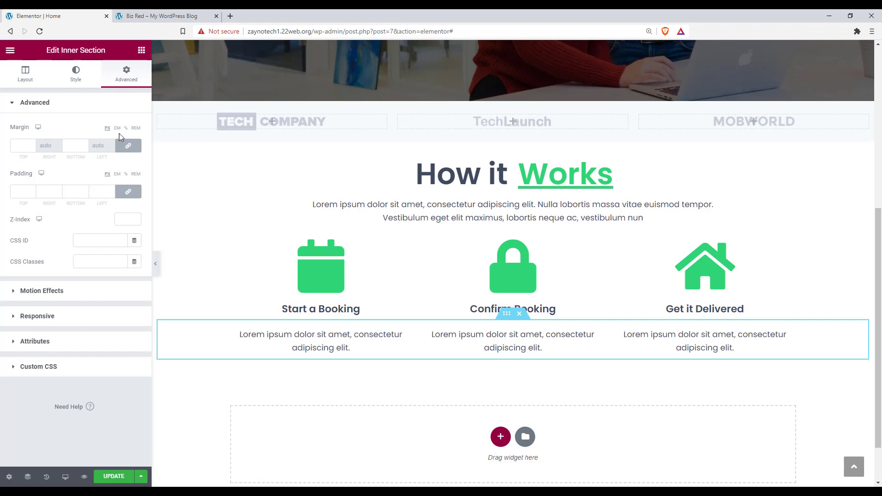
left_click(130, 149)
left_click(31, 145)
left_click(30, 145)
left_click(31, 145)
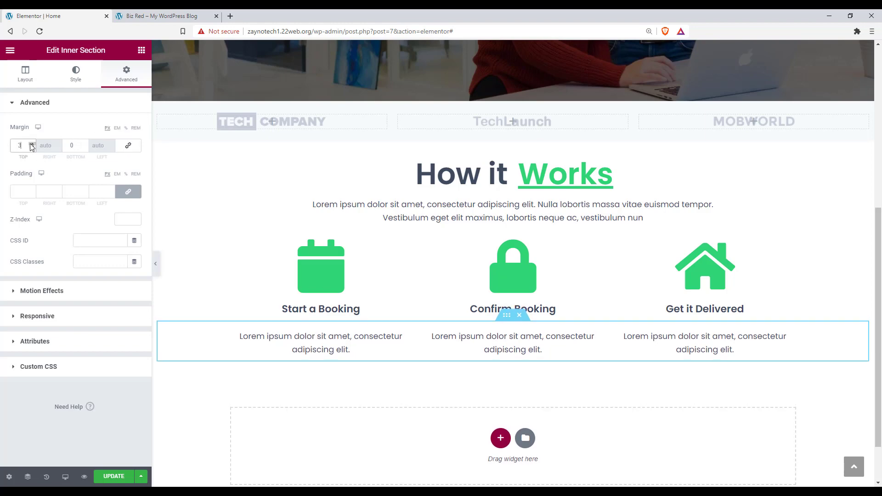
left_click(31, 145)
left_click(31, 144)
left_click(31, 144)
left_click(31, 144)
left_click(30, 144)
left_click(31, 144)
left_click(31, 145)
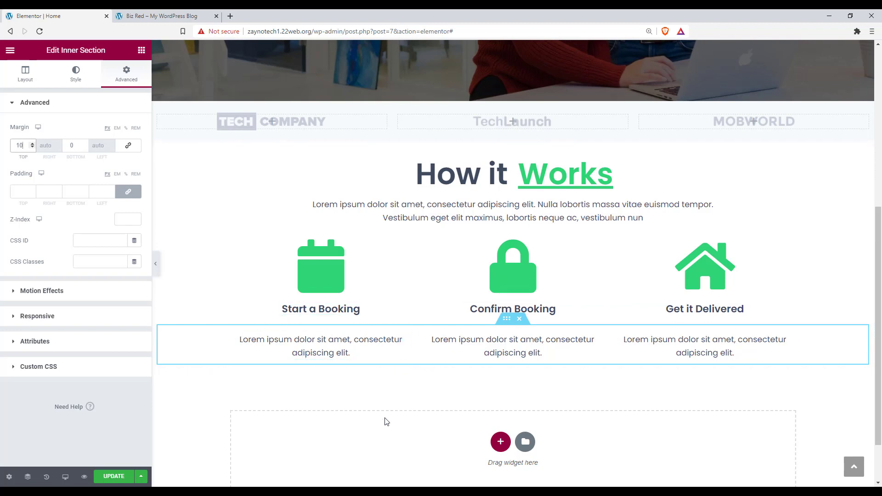
left_click(32, 147)
left_click(32, 147)
left_click(32, 147)
left_click(32, 147)
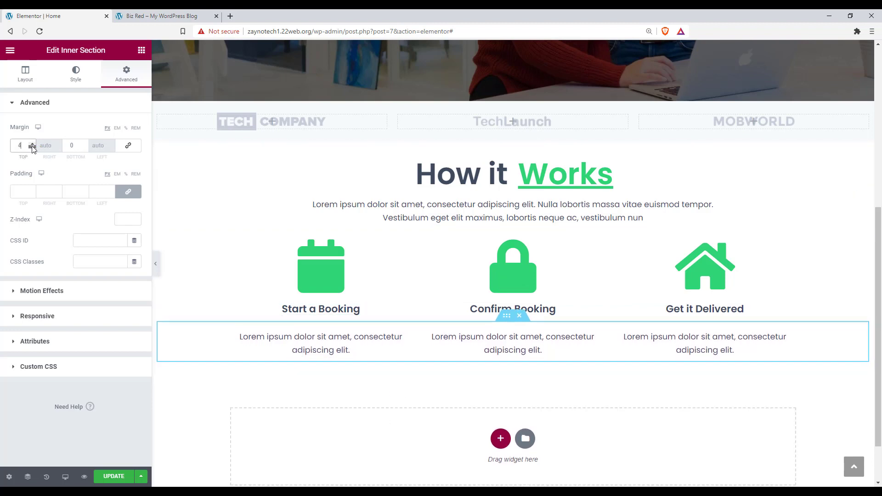
left_click(32, 147)
left_click(32, 147)
left_click(32, 147)
left_click(32, 147)
left_click(32, 147)
left_click(32, 147)
left_click(33, 147)
left_click(32, 147)
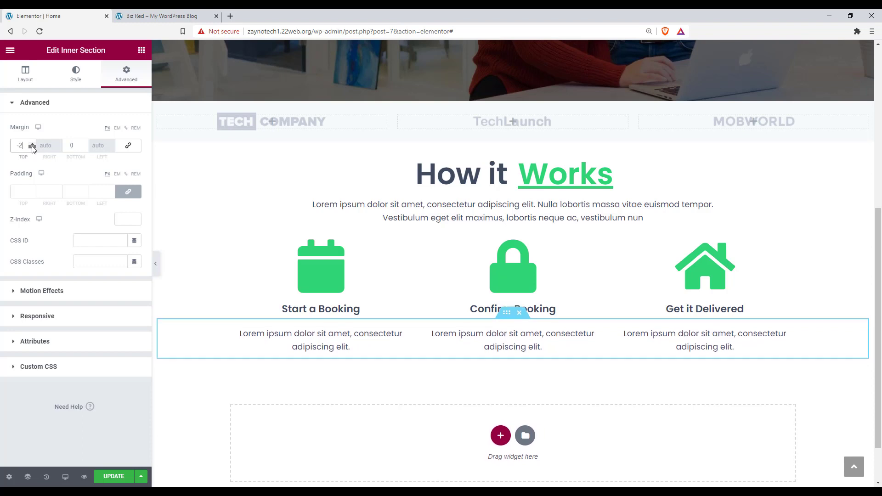
left_click(32, 147)
left_click(32, 147)
left_click(32, 147)
left_click(32, 147)
left_click(32, 147)
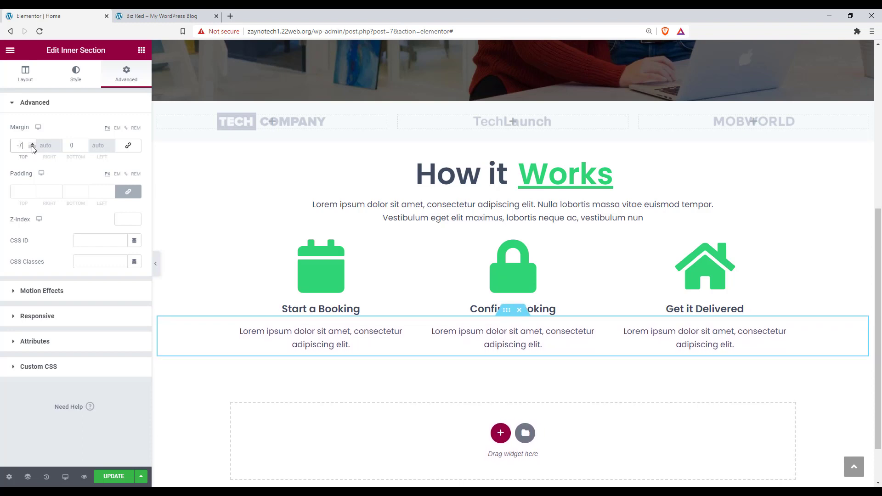
left_click(32, 147)
left_click(32, 147)
left_click(32, 147)
left_click(32, 147)
left_click(32, 147)
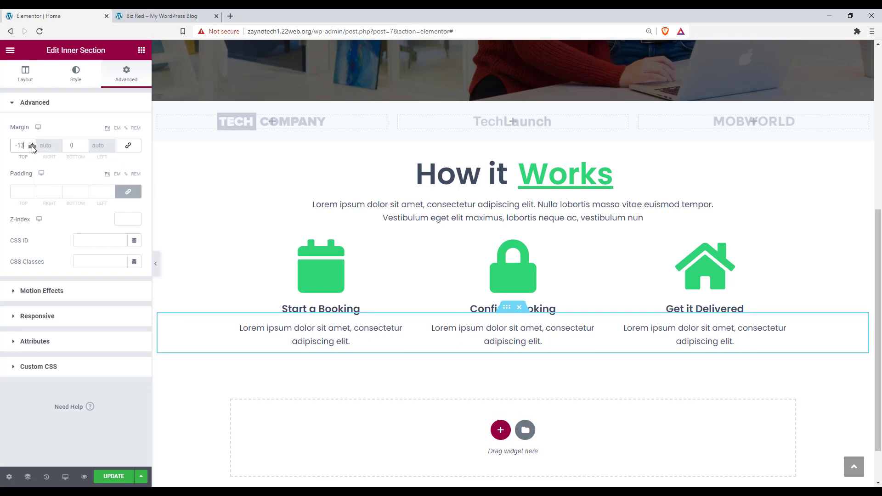
left_click(32, 146)
left_click(33, 147)
left_click(32, 147)
left_click(32, 147)
left_click(32, 147)
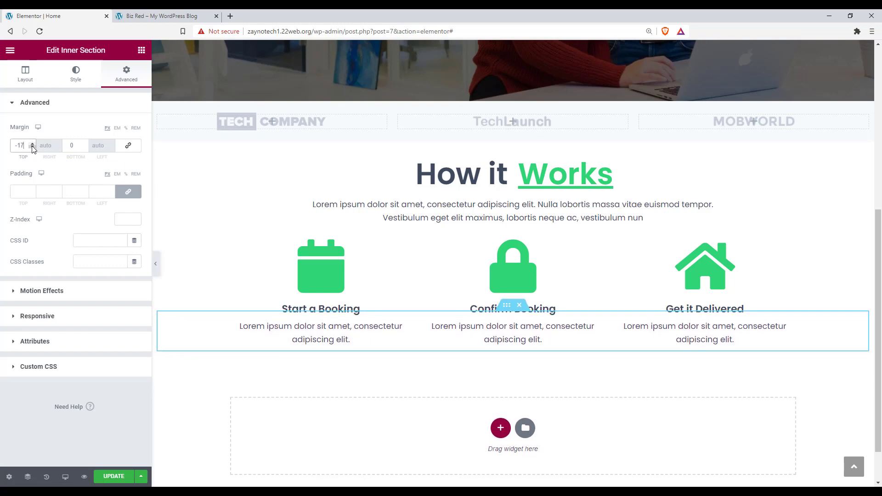
left_click(32, 144)
left_click(33, 144)
left_click(32, 144)
left_click(33, 143)
left_click(32, 144)
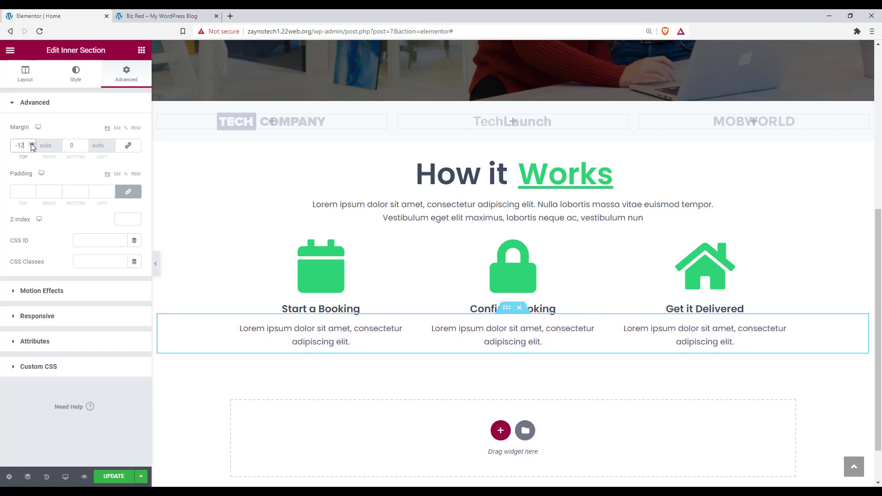
left_click(32, 144)
left_click(32, 144)
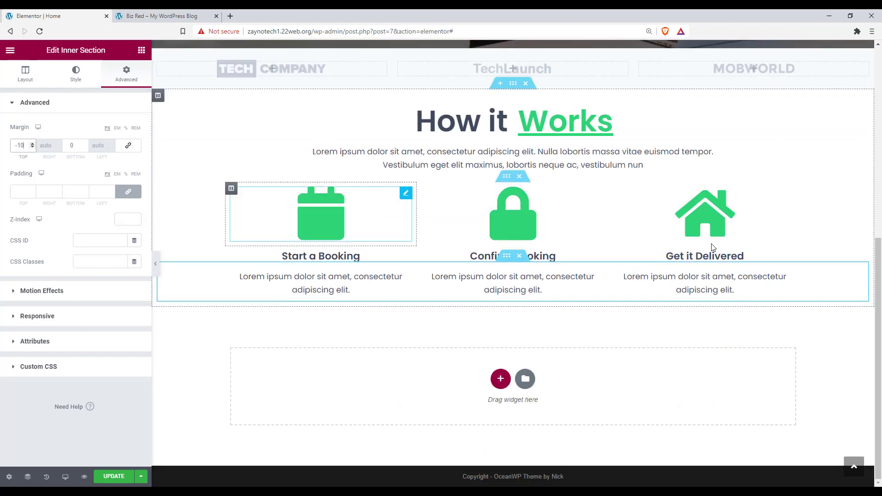
Step: Set the padding of the whole "How it Works" section to 5 px on all sides
left_click(513, 85)
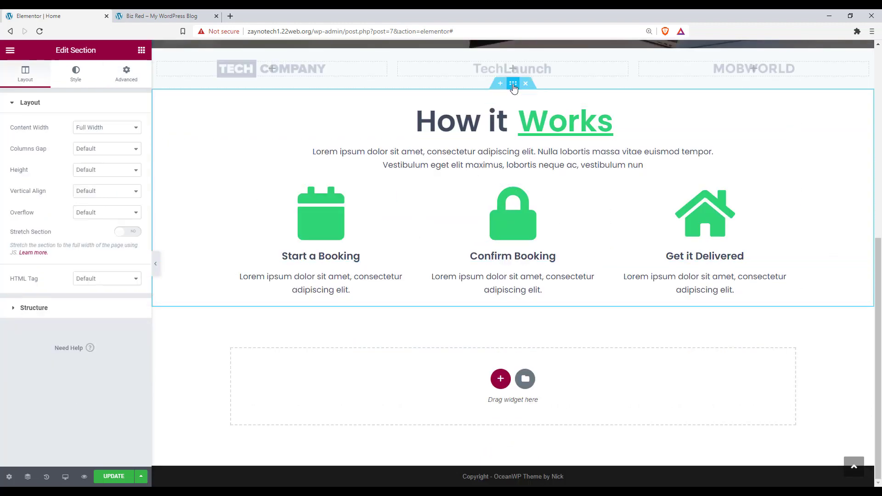
left_click(127, 74)
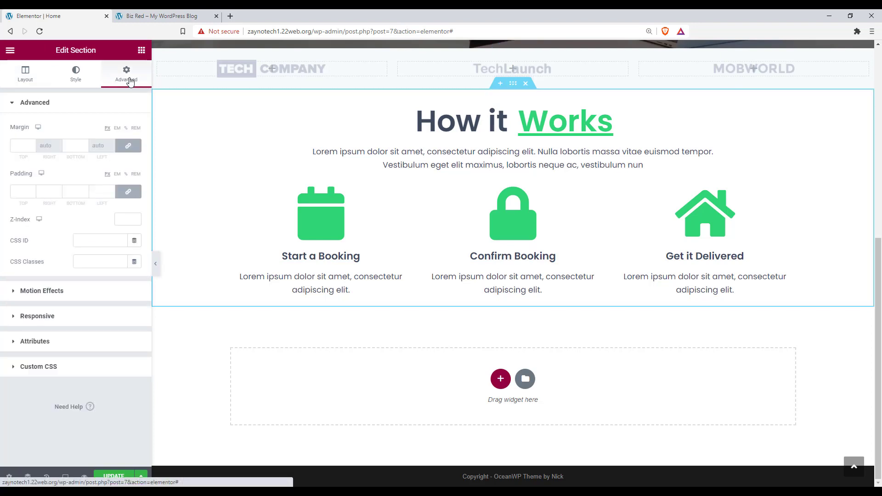
left_click(32, 192)
left_click(32, 192)
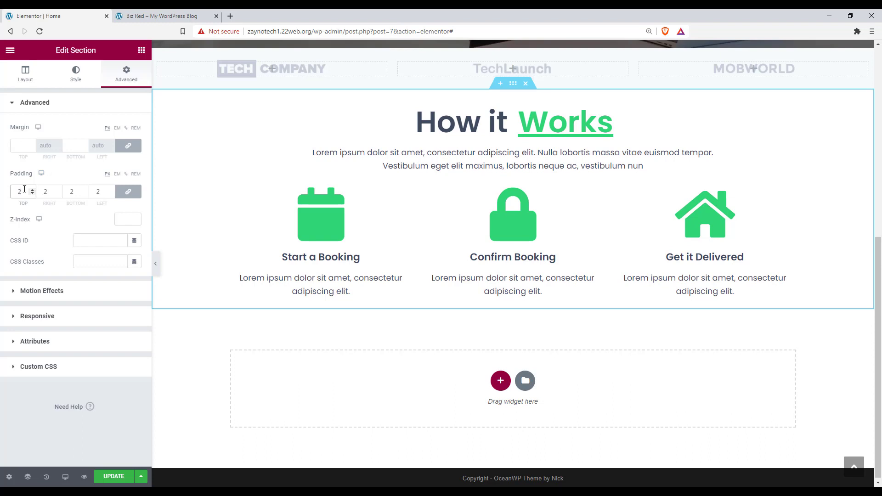
left_click(33, 192)
left_click(32, 192)
left_click(33, 192)
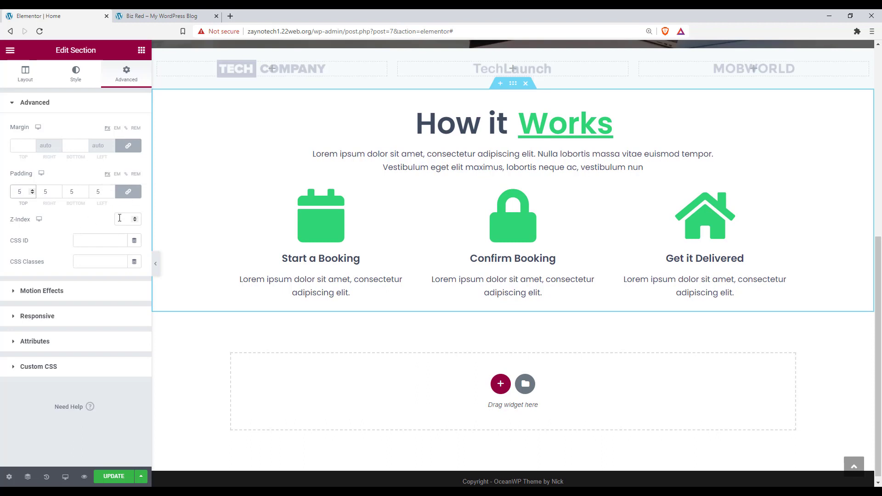
left_click(31, 190)
left_click(32, 190)
left_click(31, 190)
left_click_drag(31, 190, 31, 190)
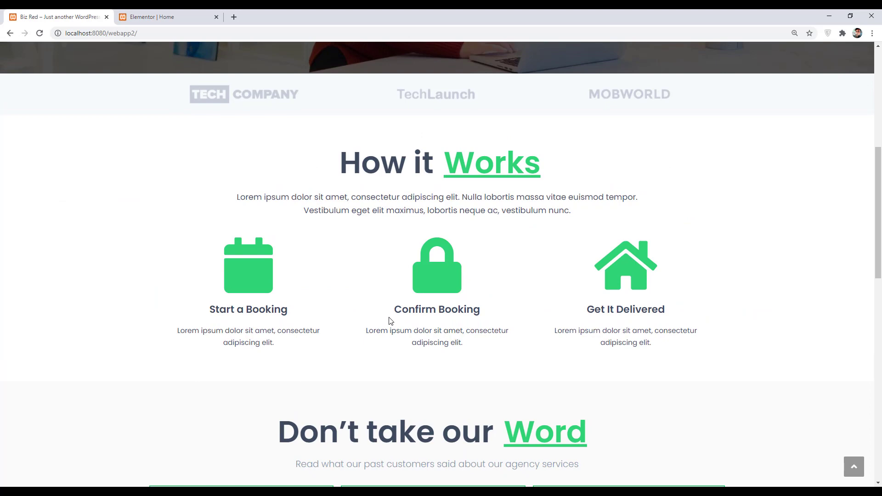
Step: Check the testimonials layout on the reference site, then paste a copy of the "How it Works" section below the original
scroll(390, 320, "down", 8)
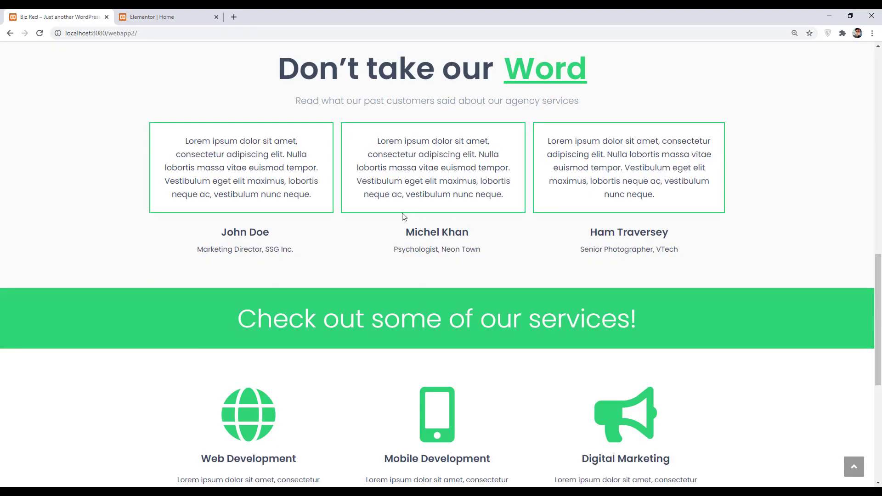
scroll(404, 216, "up", 8)
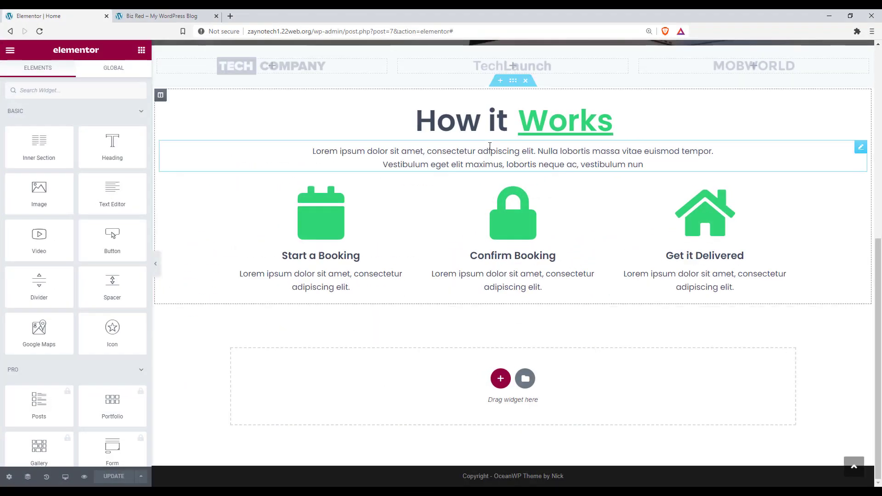
right_click(511, 84)
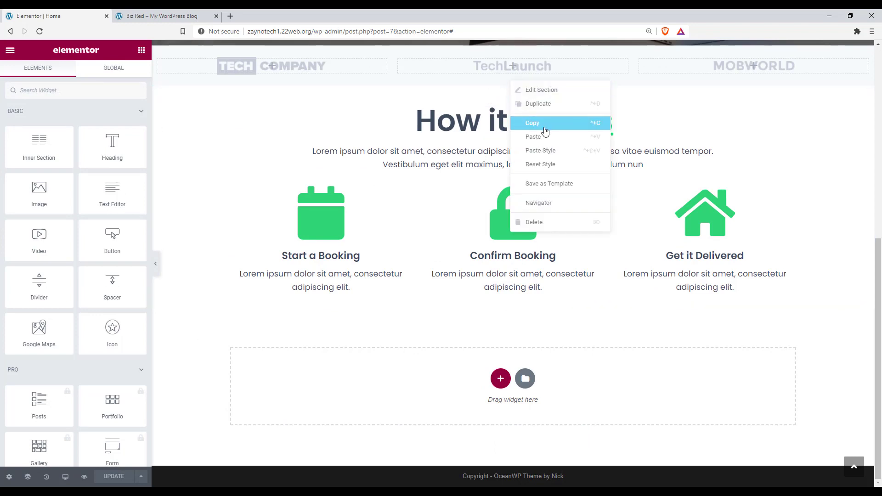
left_click(570, 124)
right_click(384, 389)
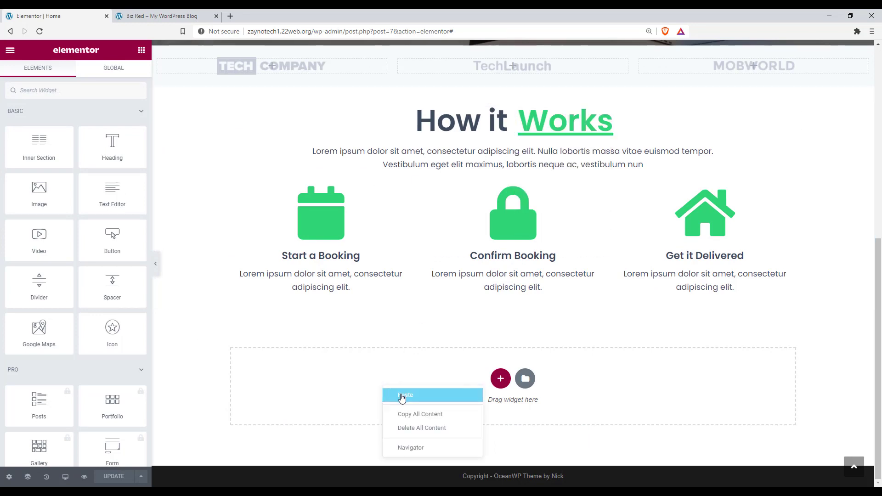
left_click(402, 396)
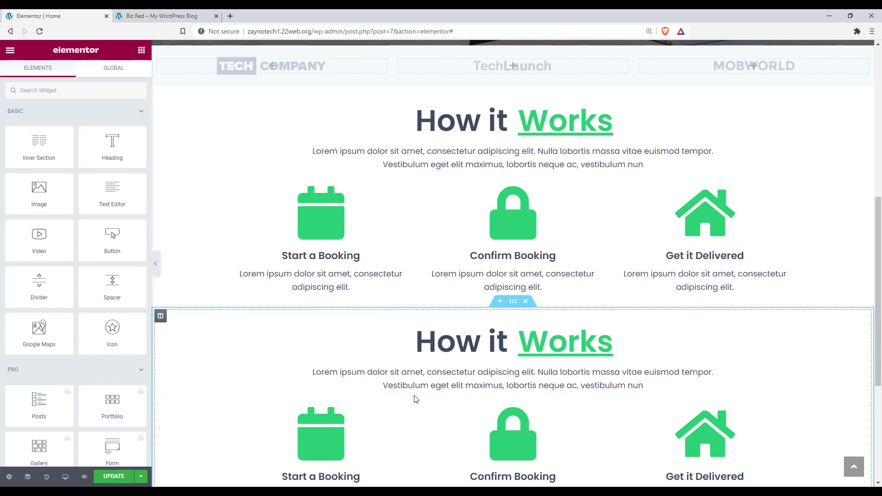
Step: Give the copied "How it Works" section a classic background in the color #fafafa
left_click(512, 303)
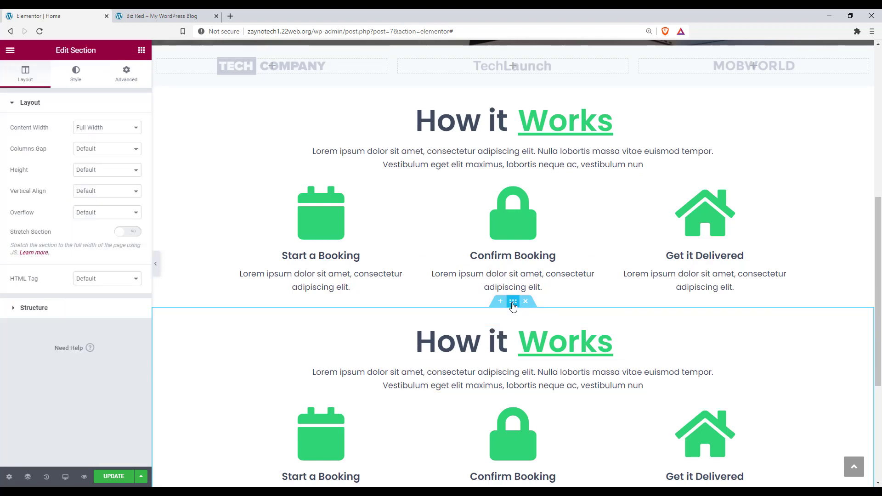
left_click(82, 72)
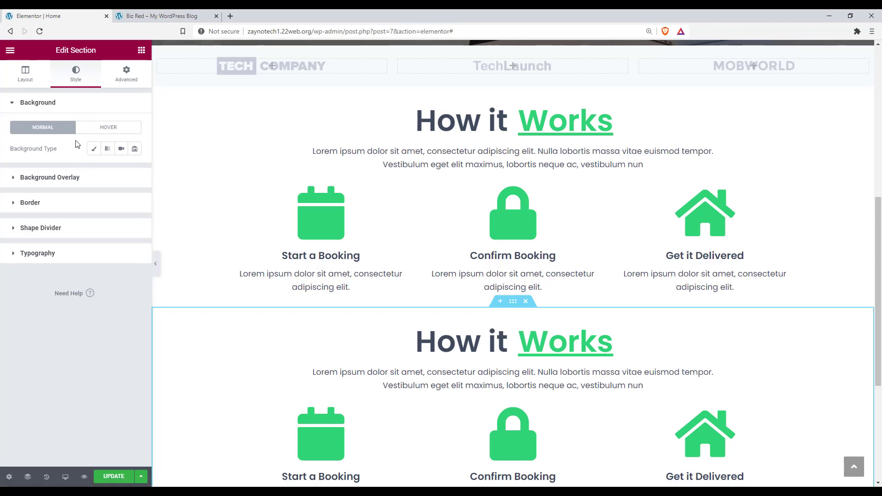
left_click(95, 149)
left_click(133, 171)
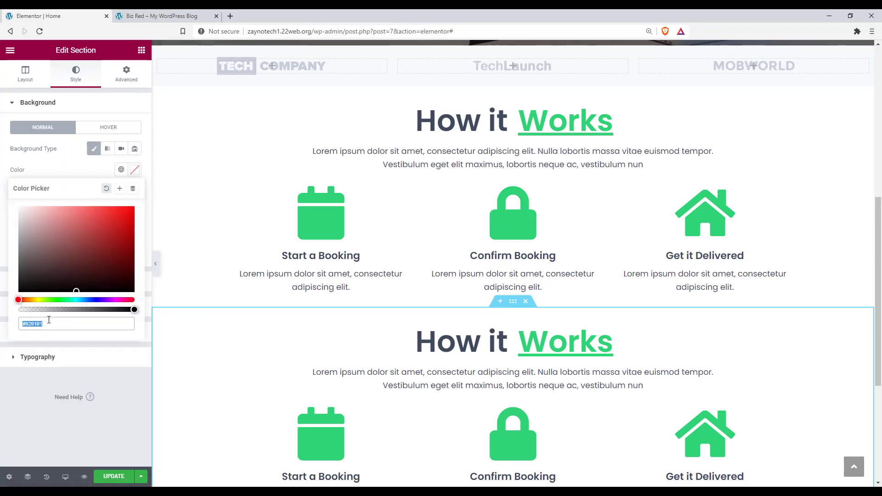
key("BackSpace")
type("#fafafa")
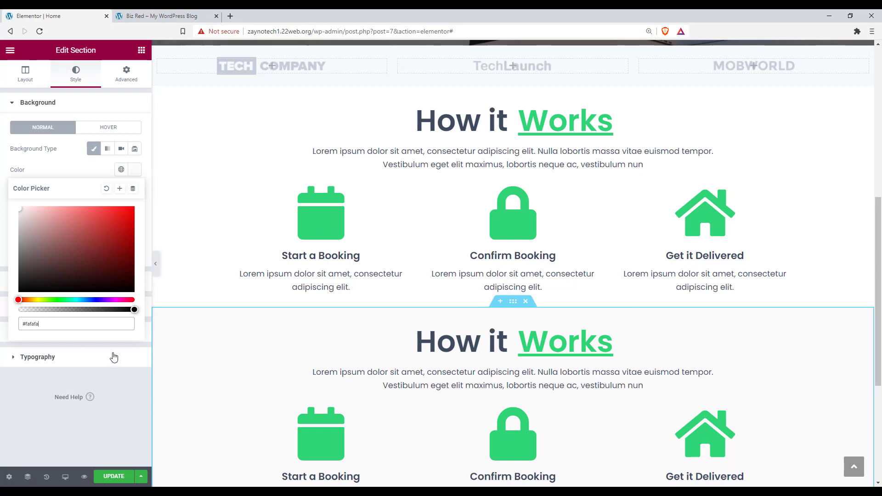
Step: Change the dark "How it" heading in the copied section to "Don't take our"
left_click(454, 348)
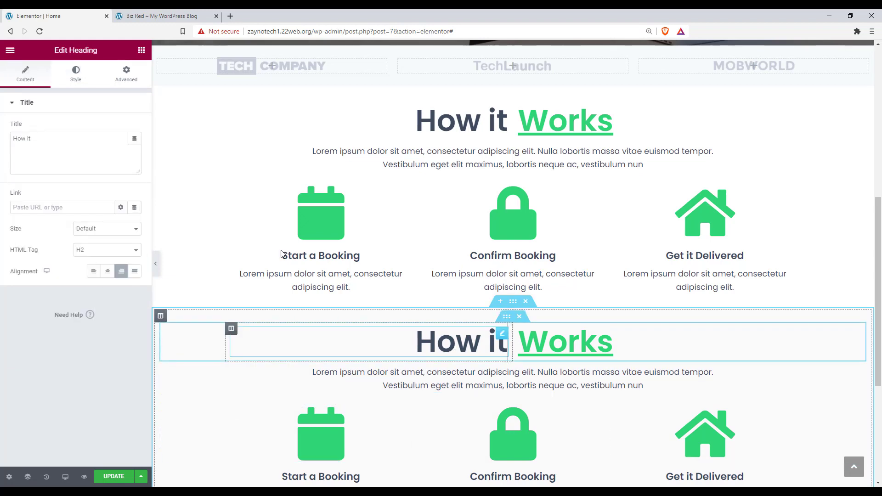
left_click_drag(59, 141, 2, 138)
key("BackSpace")
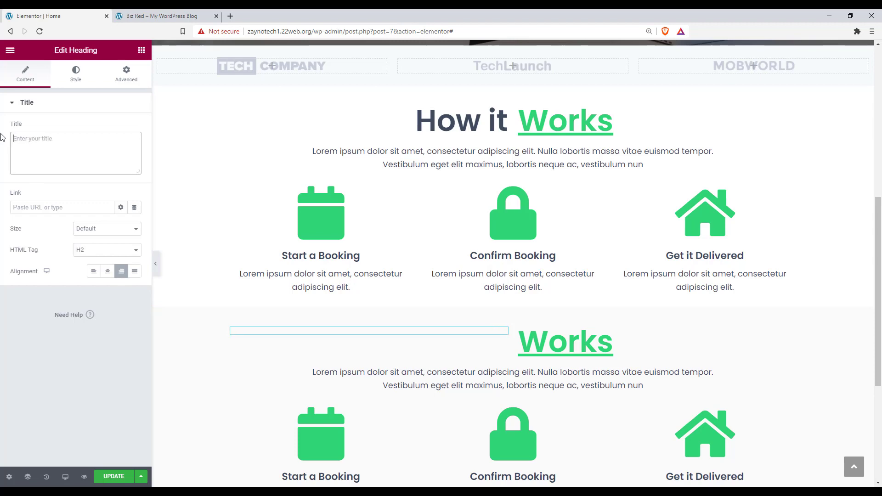
type("Do")
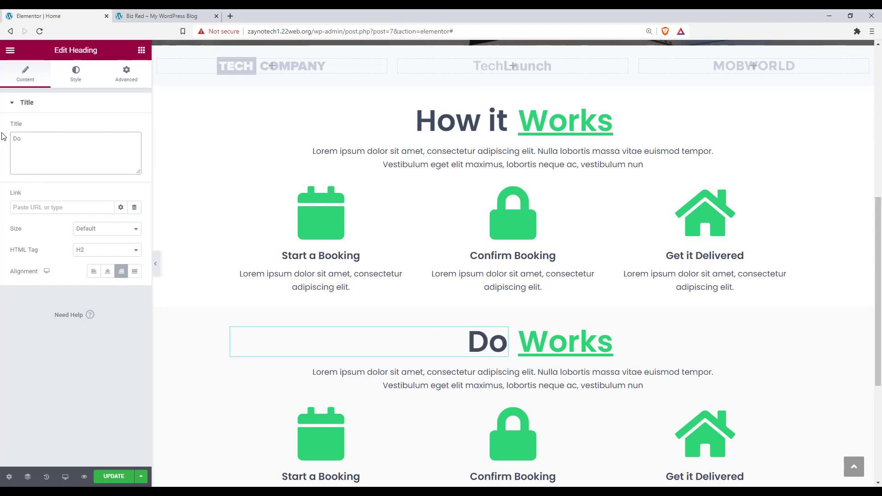
type("n't")
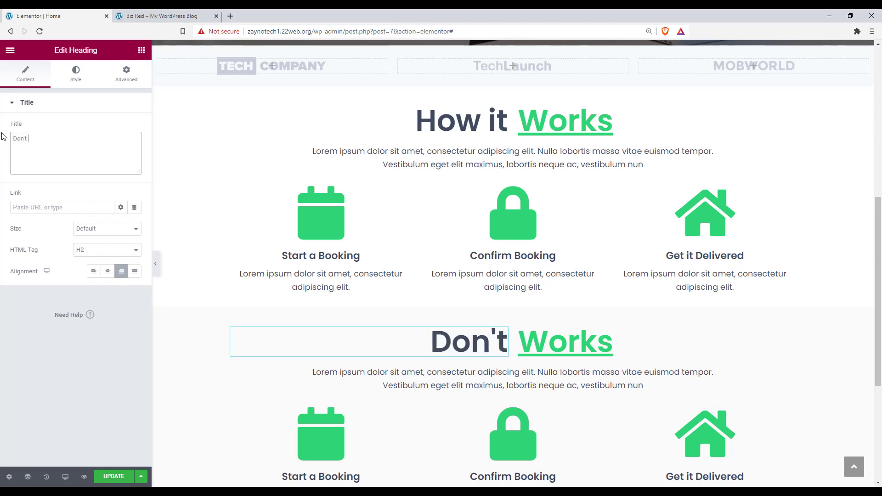
type(" take")
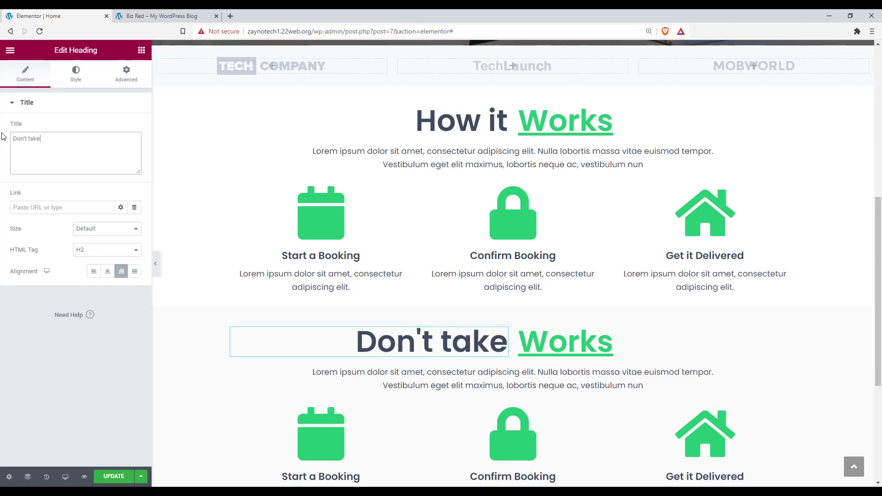
type(" our")
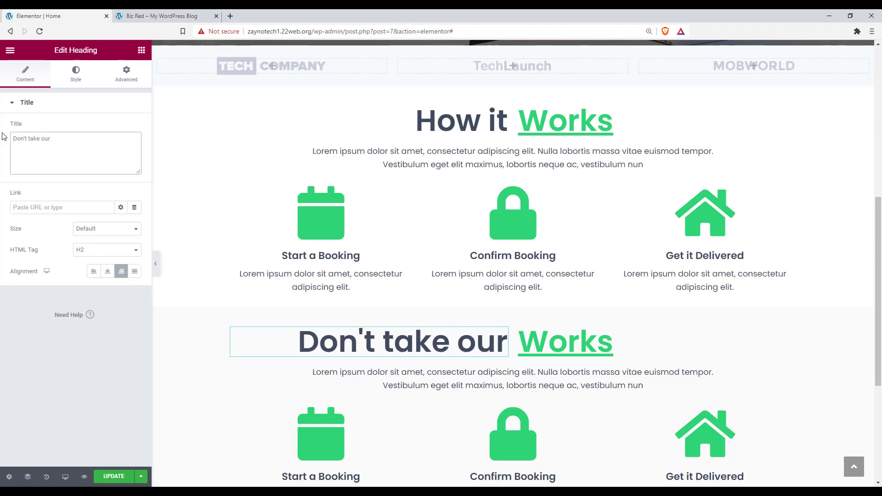
Step: Change the green heading in the copied section to "Word" and widen the "Don't take our" column to balance the title
left_click(573, 332)
left_click(63, 150)
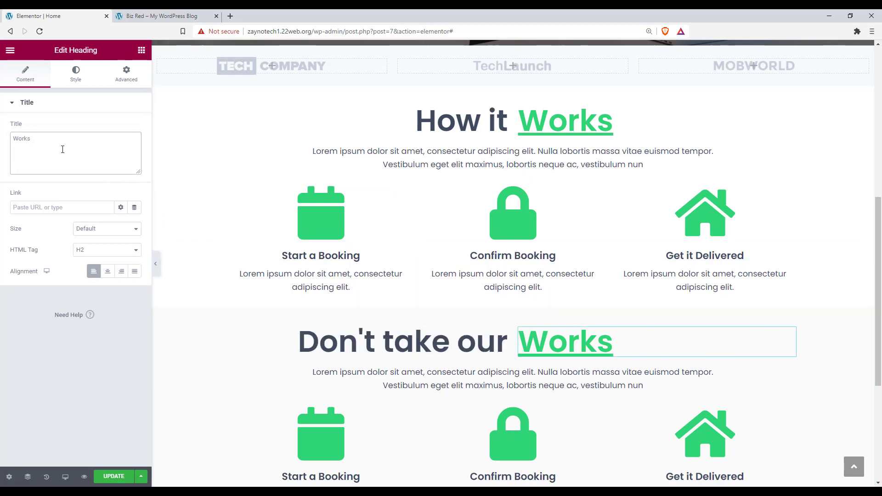
key("BackSpace")
type("d")
key("BackSpace")
key("BackSpace")
type("d")
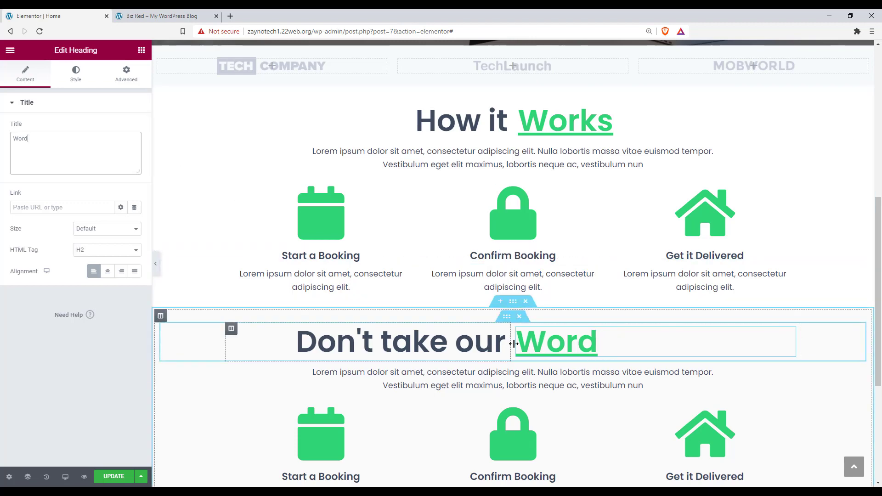
left_click_drag(511, 344, 560, 340)
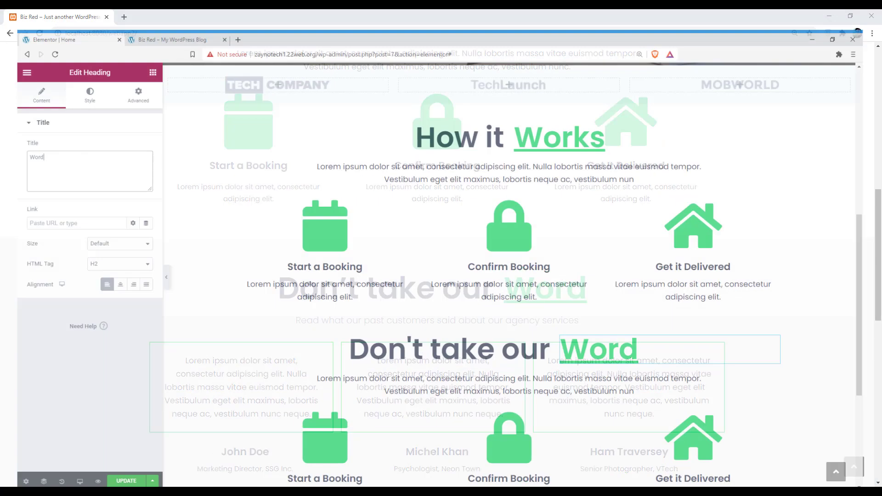
Step: Replace the calendar icon in the "Don't take our Word" section with a copy of the description text below the title
right_click(862, 209)
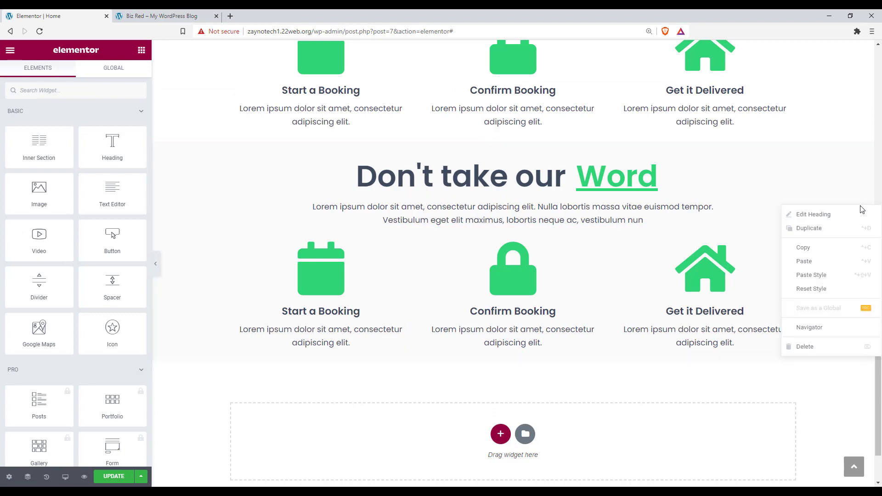
left_click(831, 248)
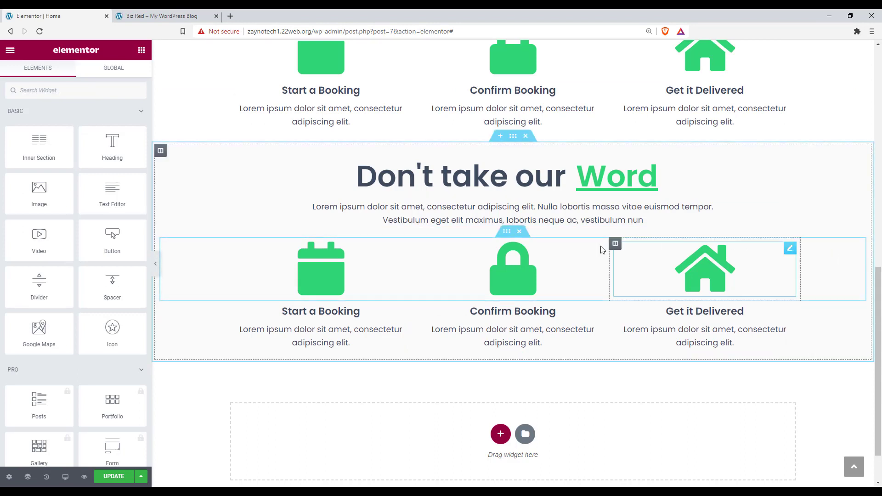
left_click(335, 263)
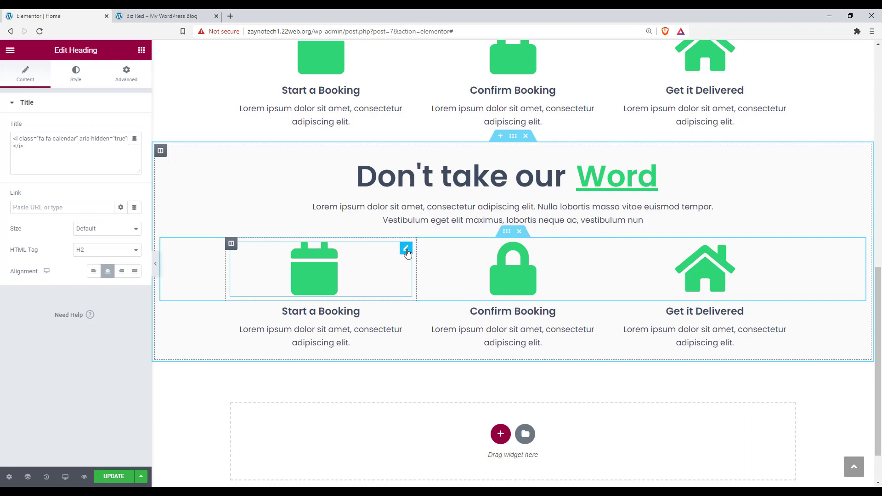
key("Delete")
right_click(341, 263)
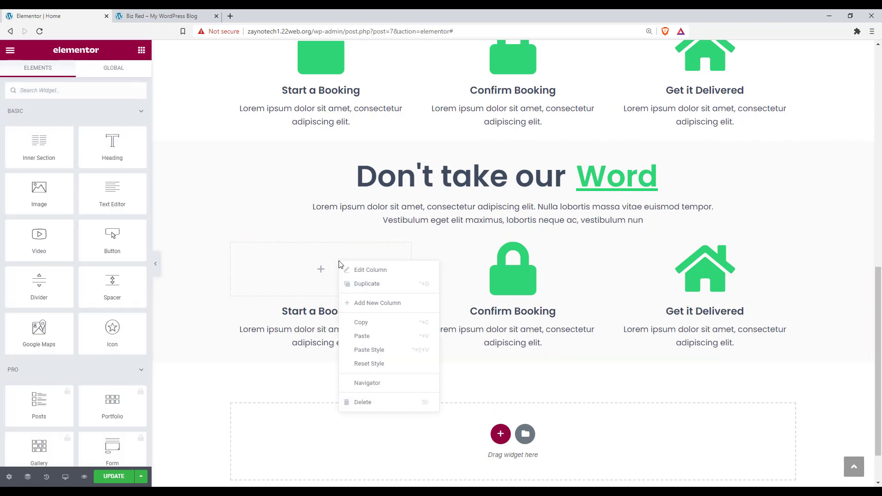
left_click(377, 342)
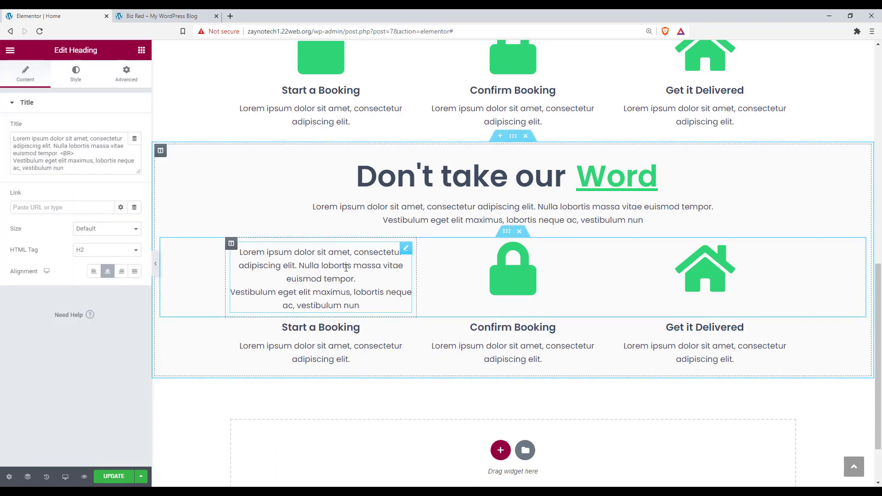
Step: Remove the <BR> tag from the description text pasted above "Start a Booking"
left_click(85, 155)
key("BackSpace")
key("BackSpace")
key("BackSpace")
key("BackSpace")
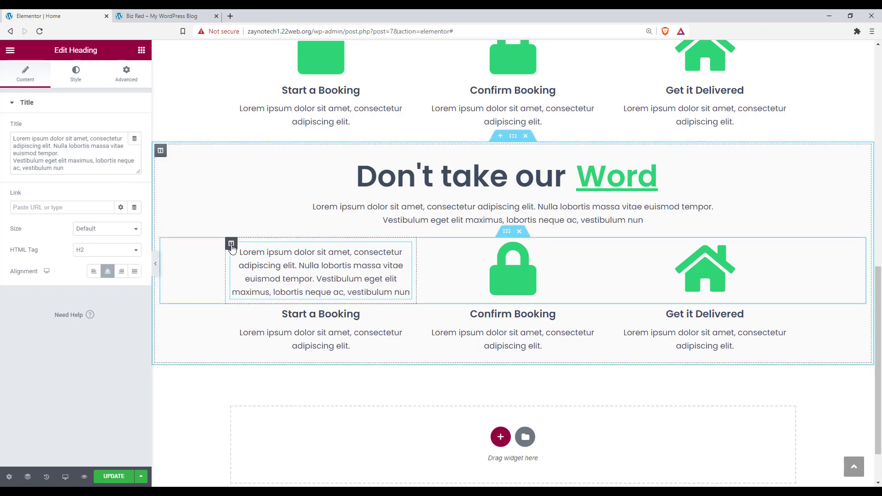
Step: Give the column holding the pasted description a solid border 2 px wide on all sides
left_click(231, 243)
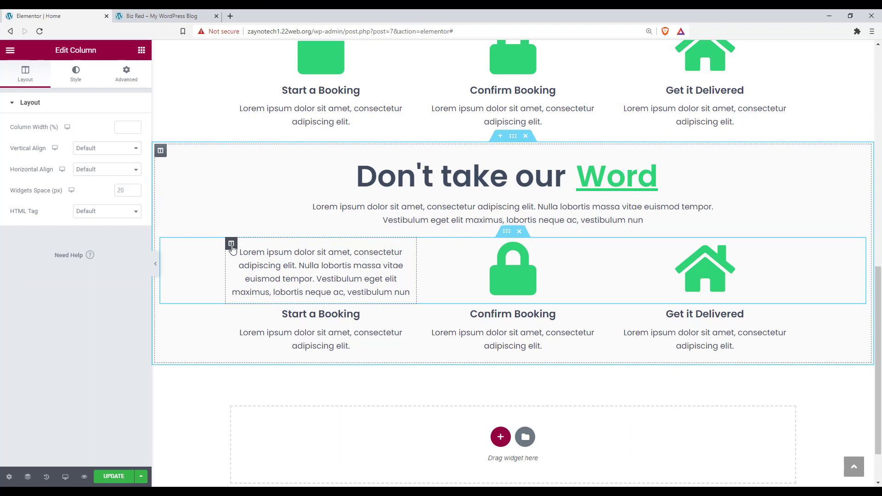
left_click(79, 78)
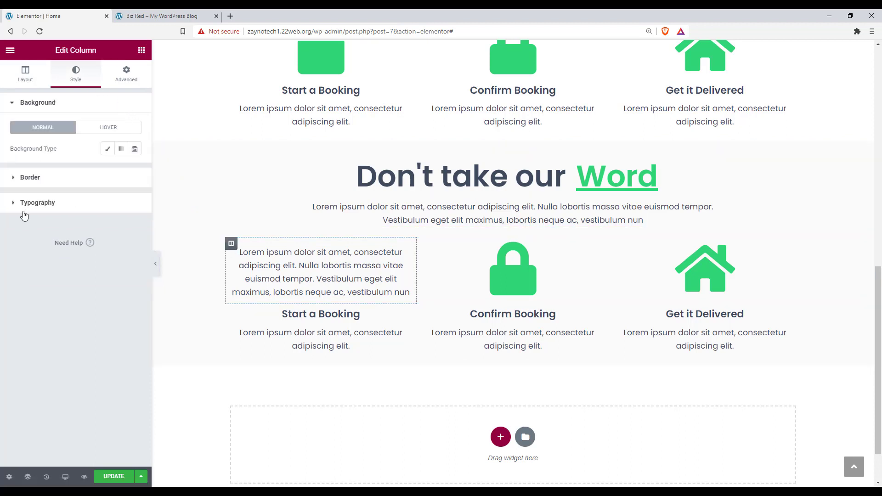
left_click(26, 180)
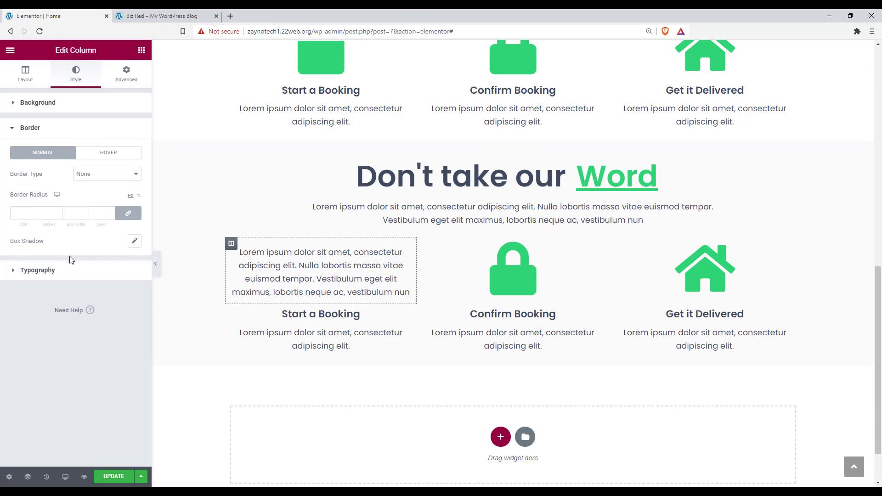
left_click(86, 174)
left_click(96, 196)
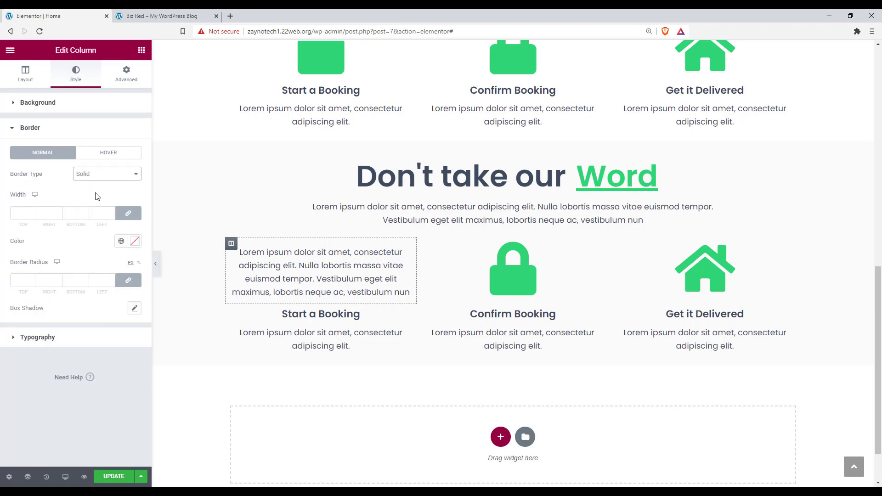
left_click(33, 212)
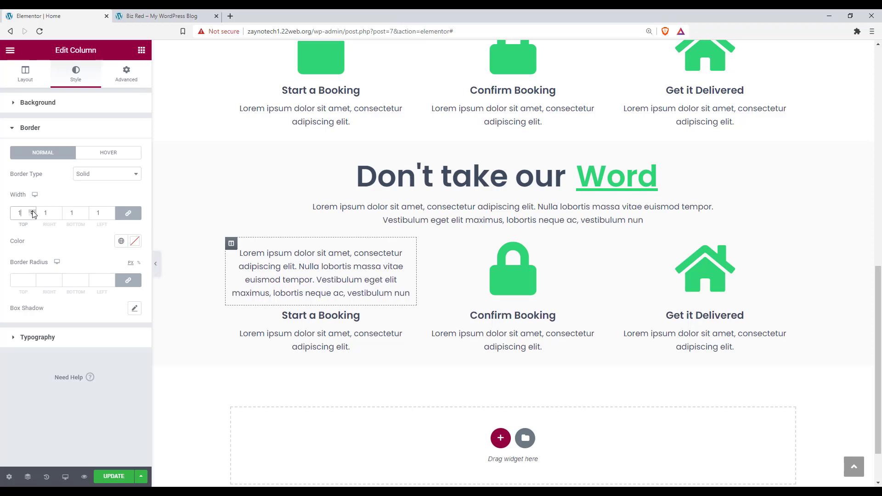
left_click(32, 211)
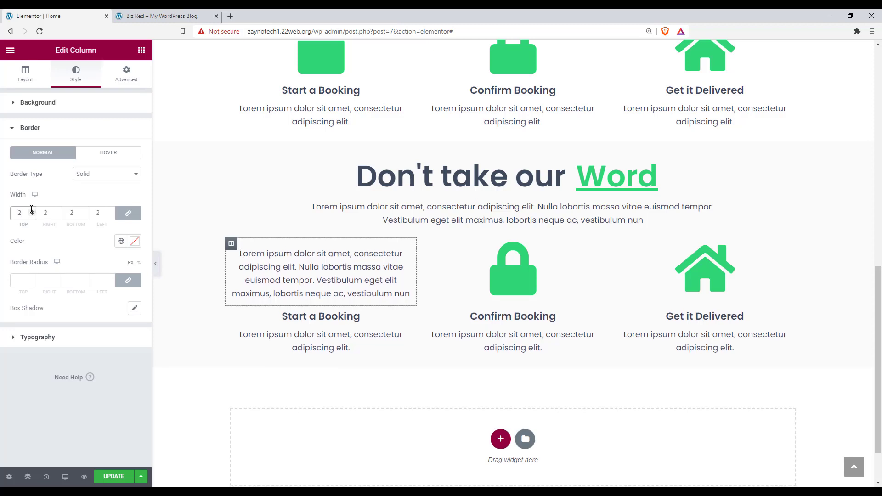
Step: Set the border color of the pasted description's column to #2ED573
left_click(135, 241)
key("BackSpace")
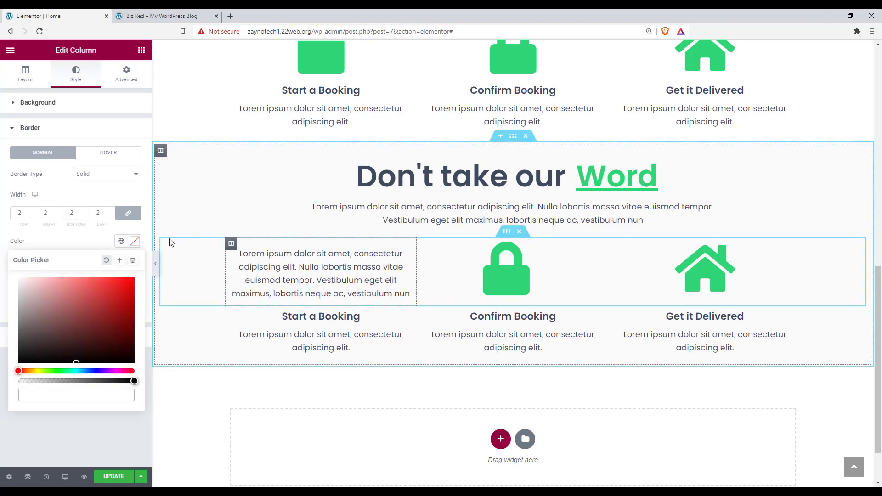
type("#2ED573")
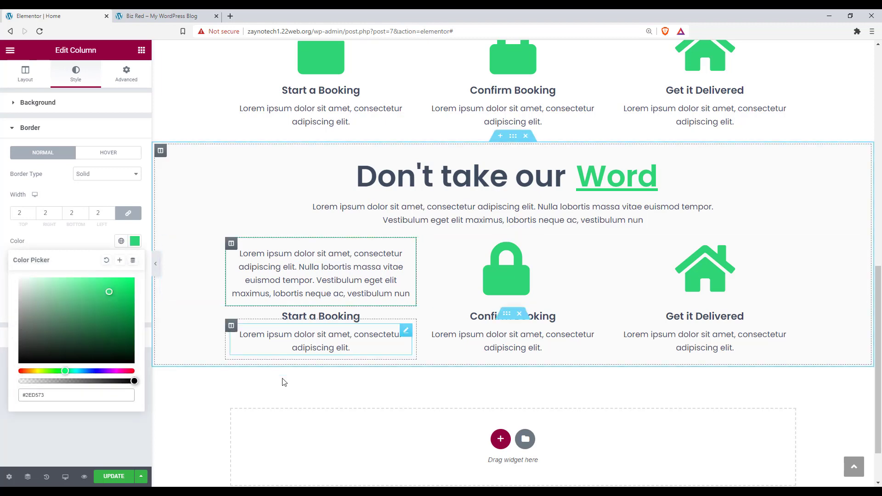
left_click(98, 438)
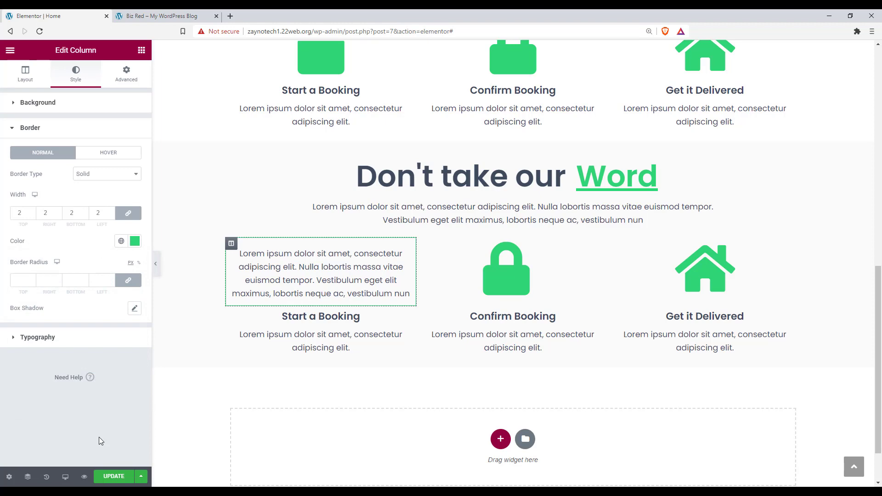
Step: Set the padding of the green-bordered column to 22 px on all sides
left_click(117, 83)
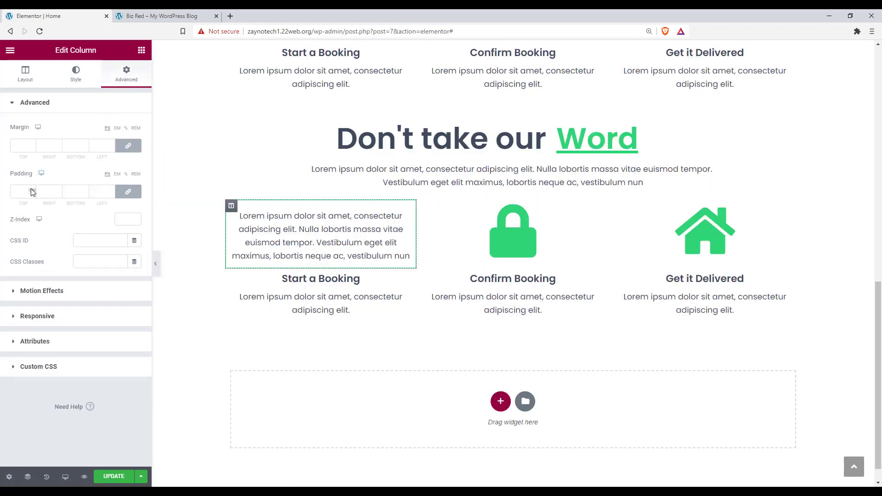
type("10")
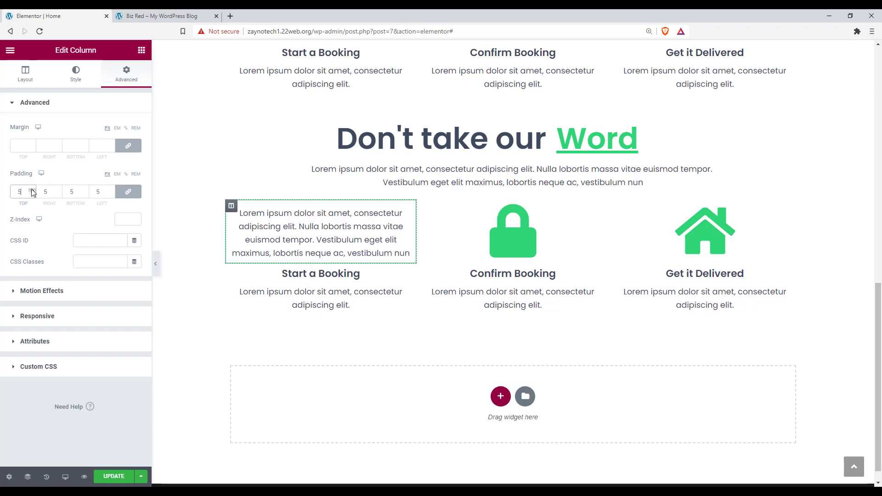
left_click_drag(31, 188, 31, 189)
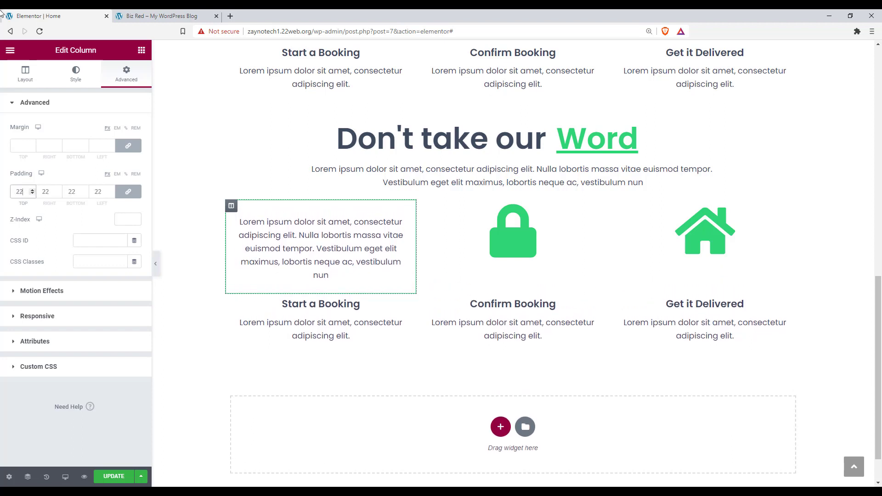
Step: Extend the text in the green-bordered column so it ends with "vestibulum nunc neque."
left_click(339, 231)
left_click(39, 75)
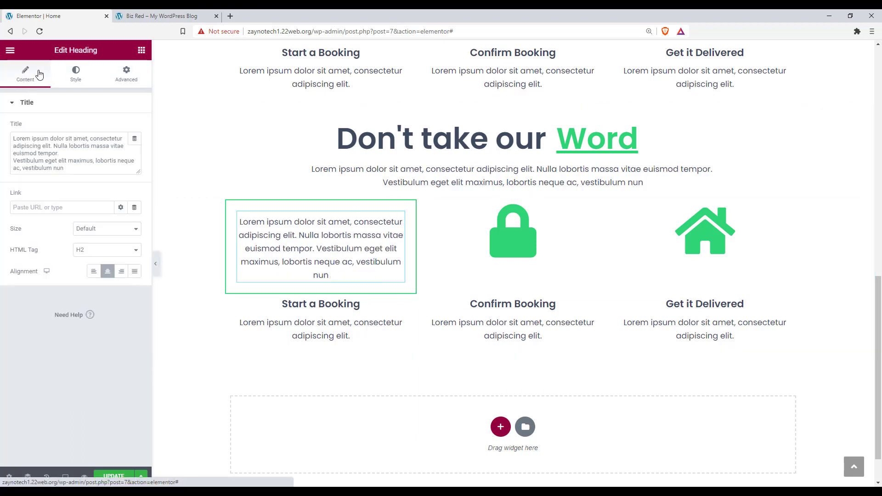
left_click(76, 168)
type("c neque")
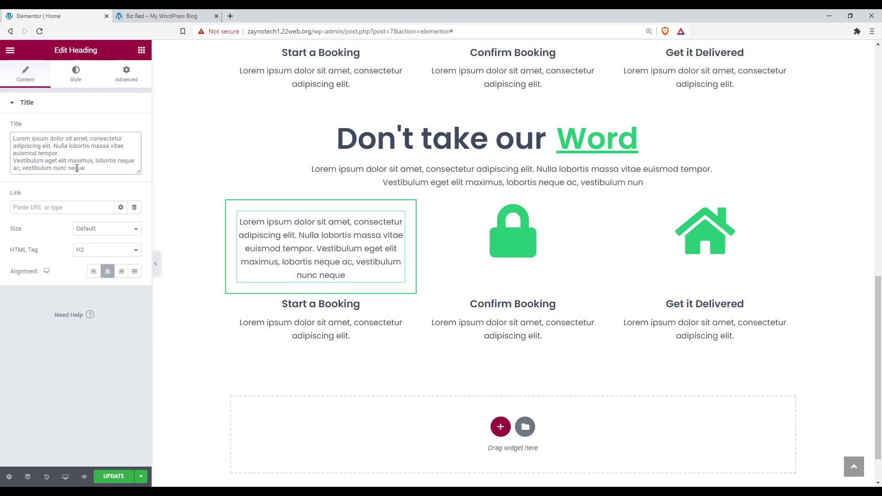
type(".")
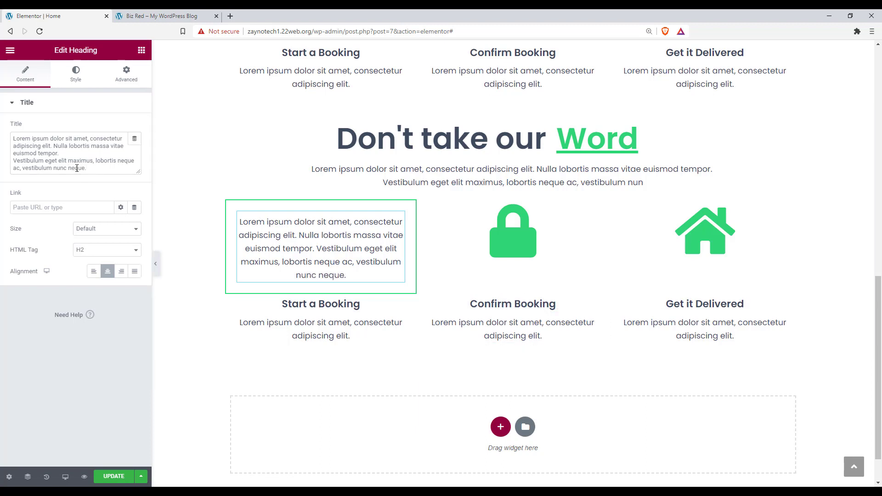
Step: Copy the green-bordered testimonial column and paste it twice into the same inner section, after the first column and after the lock icon column
right_click(232, 211)
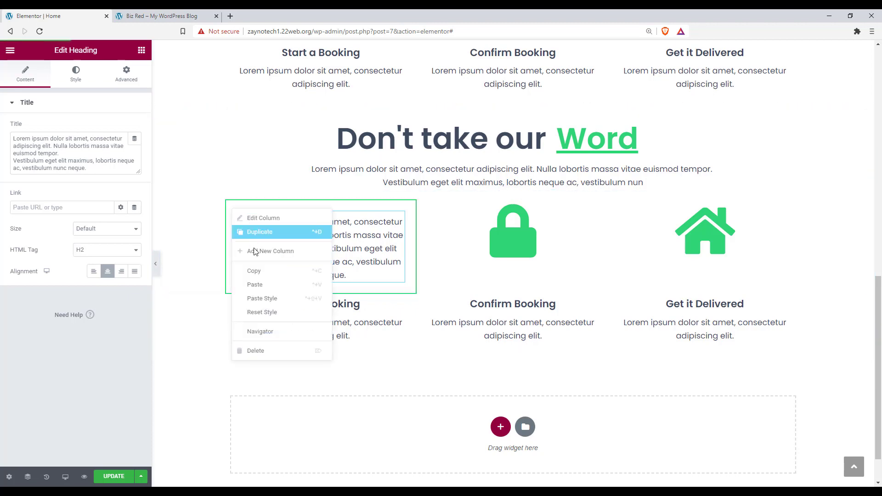
left_click(258, 271)
right_click(429, 209)
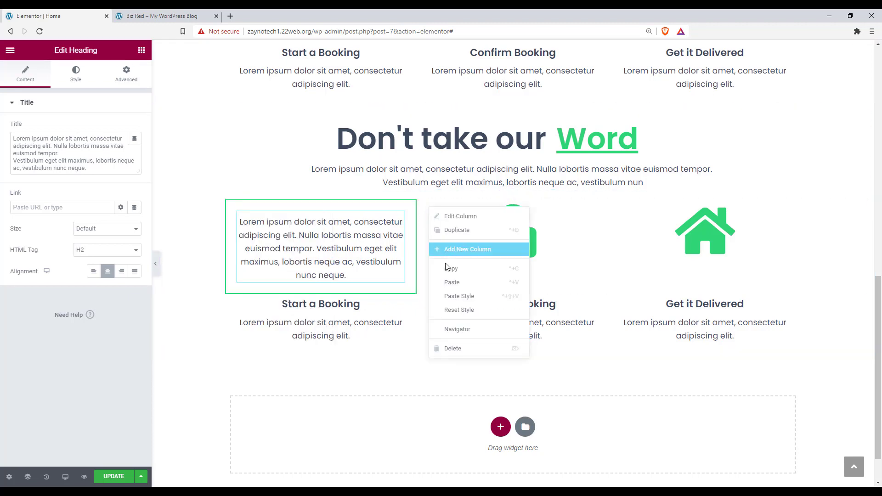
left_click(455, 282)
right_click(376, 209)
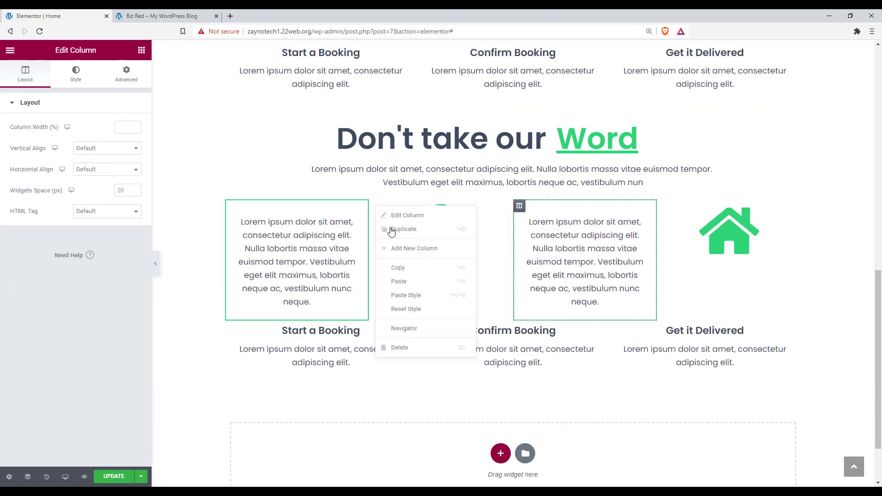
left_click(398, 281)
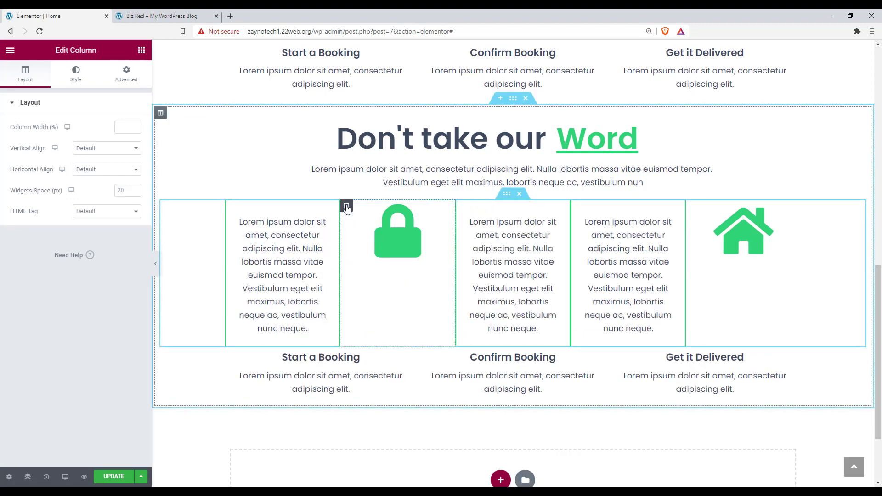
Step: Delete the lock icon and house icon columns from the testimonial row
key("Delete")
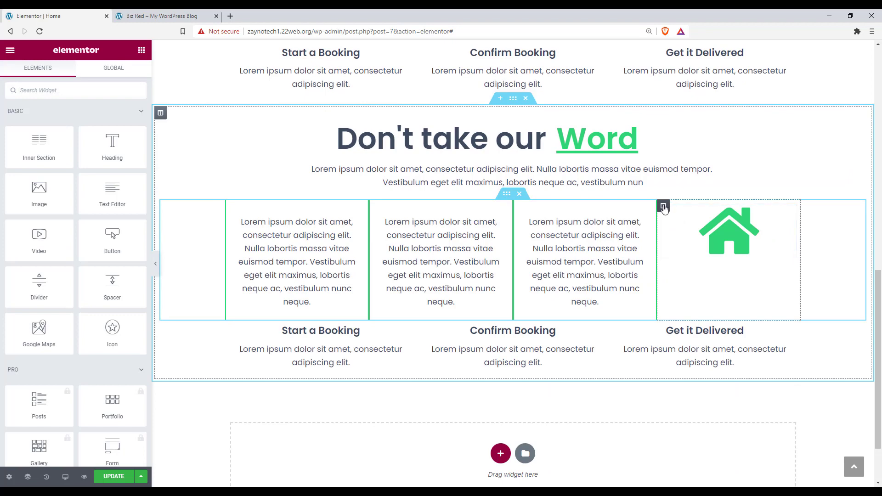
left_click(663, 207)
key("Delete")
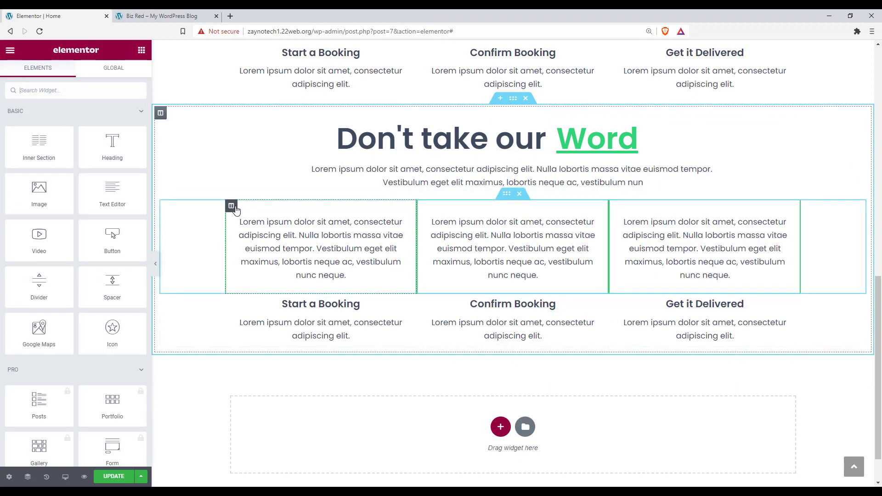
Step: Unlink the margins of the first testimonial column and set its right margin to 15 px
left_click(231, 206)
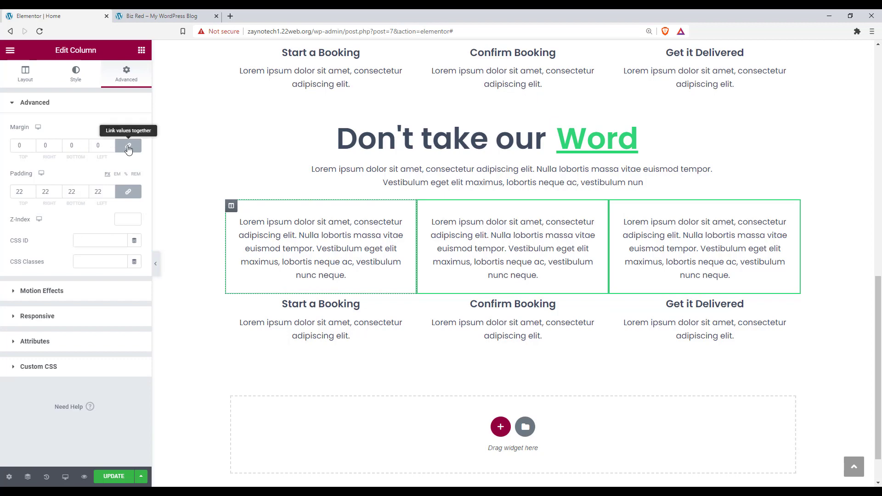
left_click(128, 147)
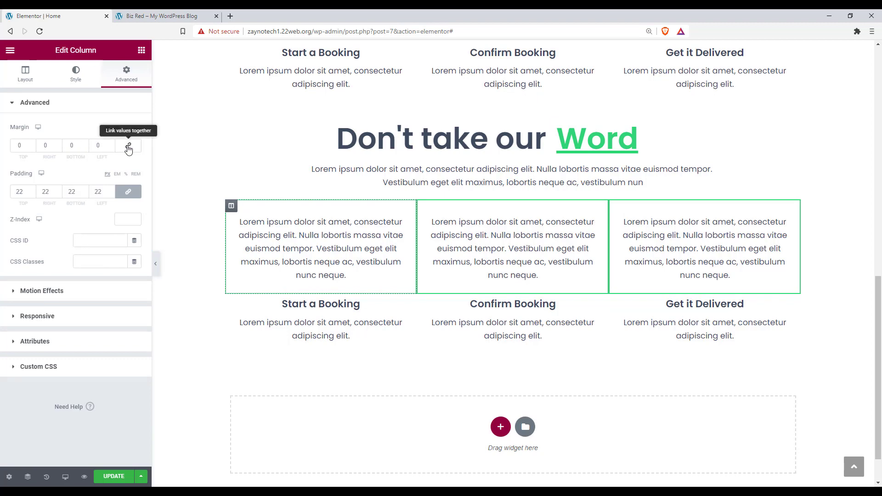
left_click(57, 144)
left_click(57, 143)
left_click(57, 144)
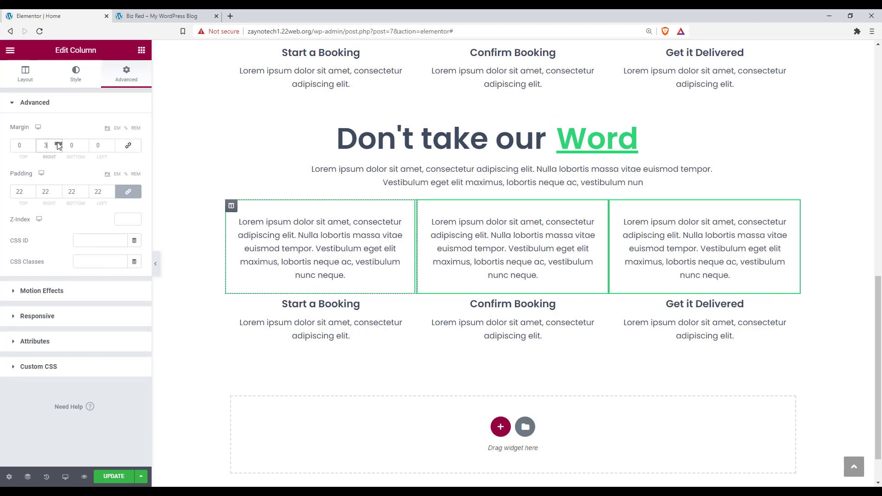
left_click(57, 144)
left_click(58, 144)
left_click(57, 144)
left_click(58, 144)
left_click(58, 144)
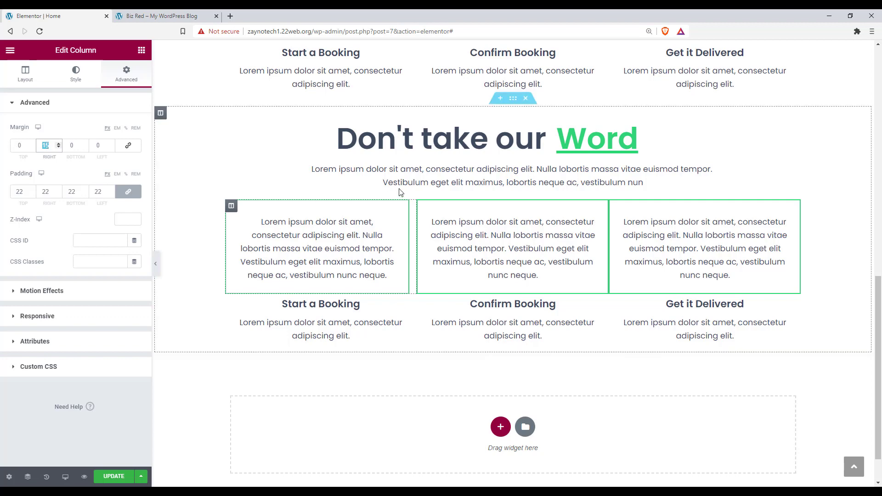
Step: Set the right margin of the middle testimonial column to 15 px
left_click(423, 206)
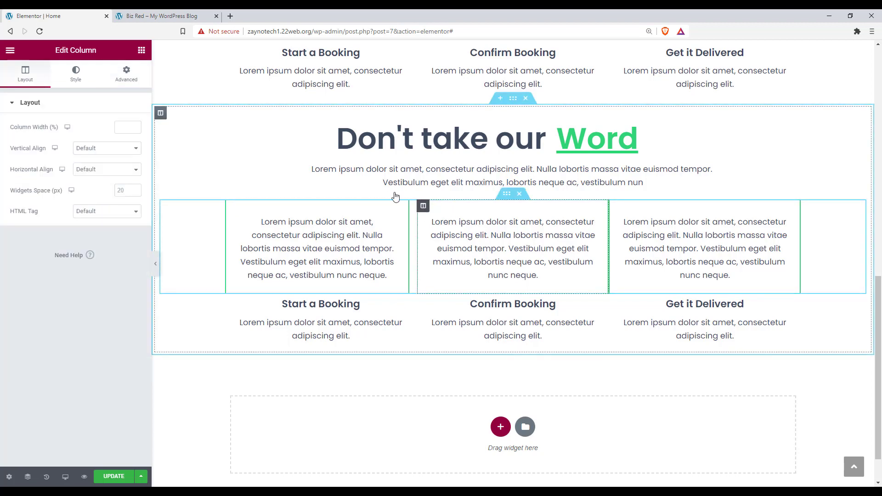
left_click(126, 74)
left_click(49, 146)
type("150")
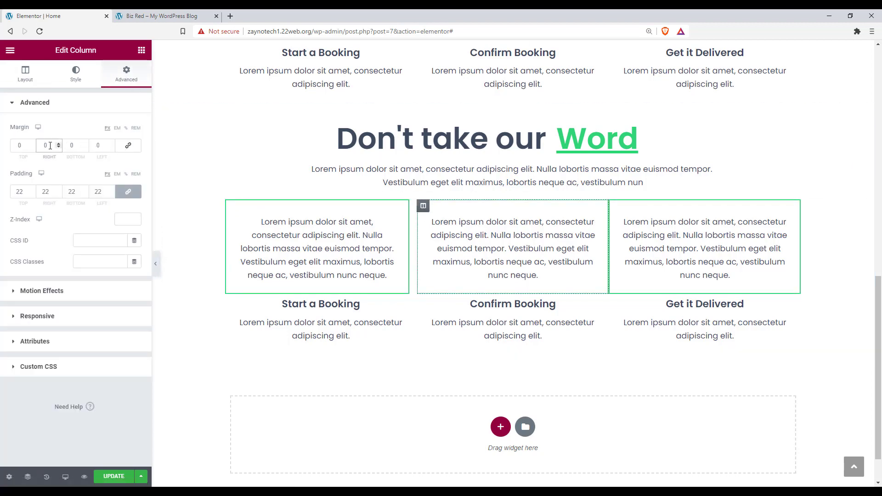
key("BackSpace")
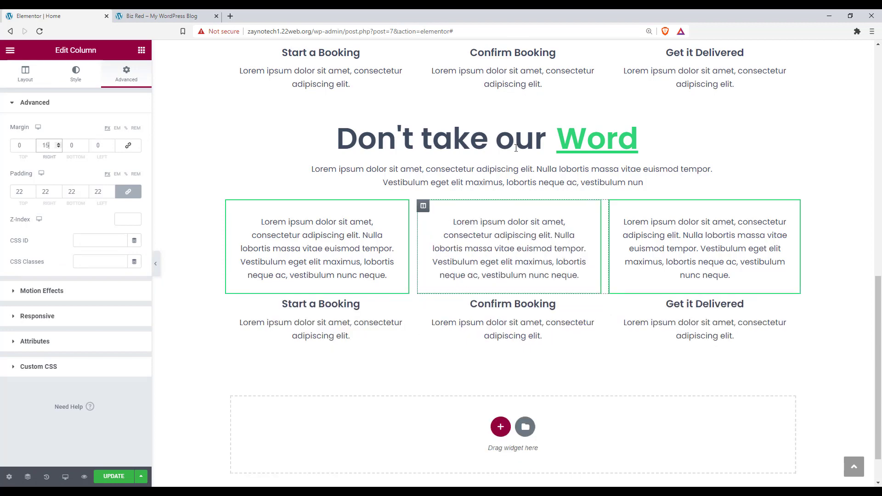
Step: Unlink the margins of the inner section holding the three headings below the testimonial boxes and set its top margin to 5 px
scroll(604, 270, "down", 1)
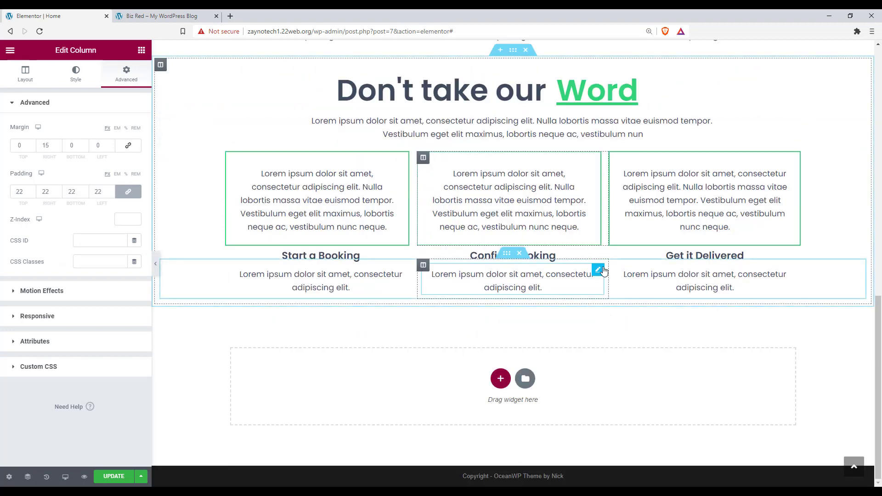
left_click(507, 242)
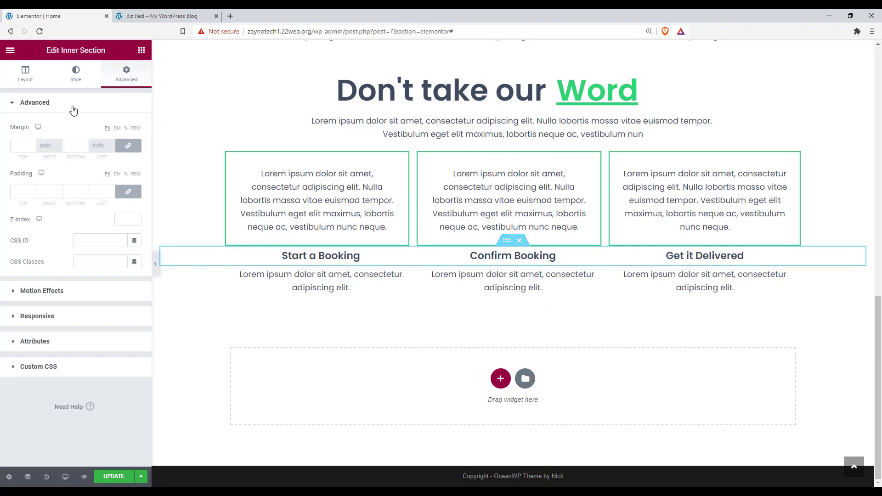
left_click(128, 145)
left_click(32, 143)
left_click(32, 143)
left_click(32, 143)
left_click(32, 143)
left_click(33, 143)
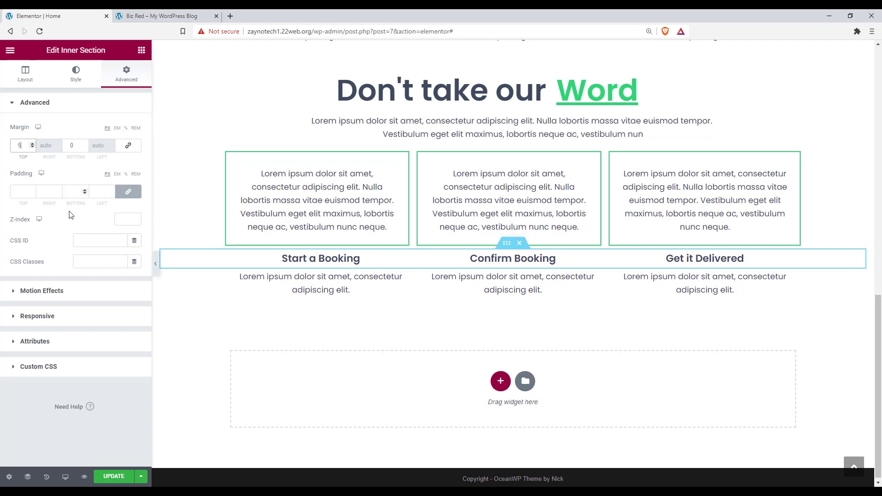
Step: Replace the three headings below the testimonial boxes with the reviewers' full names
left_click(305, 259)
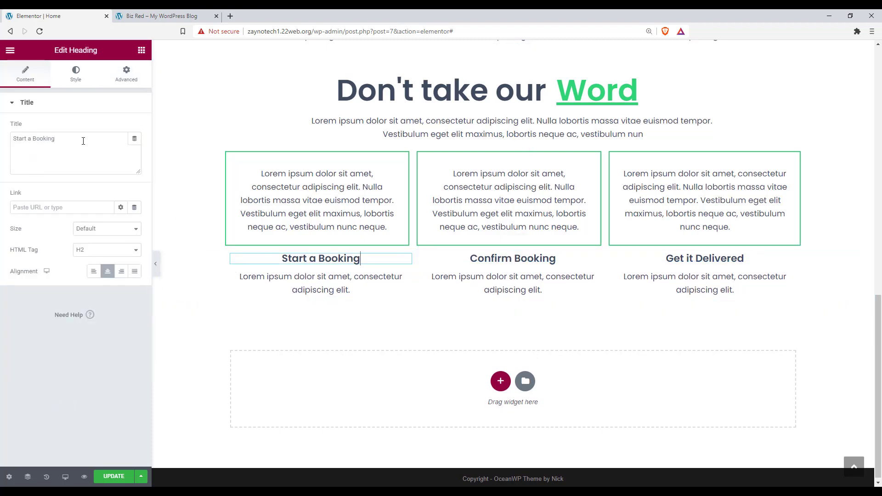
left_click_drag(75, 140, 1, 145)
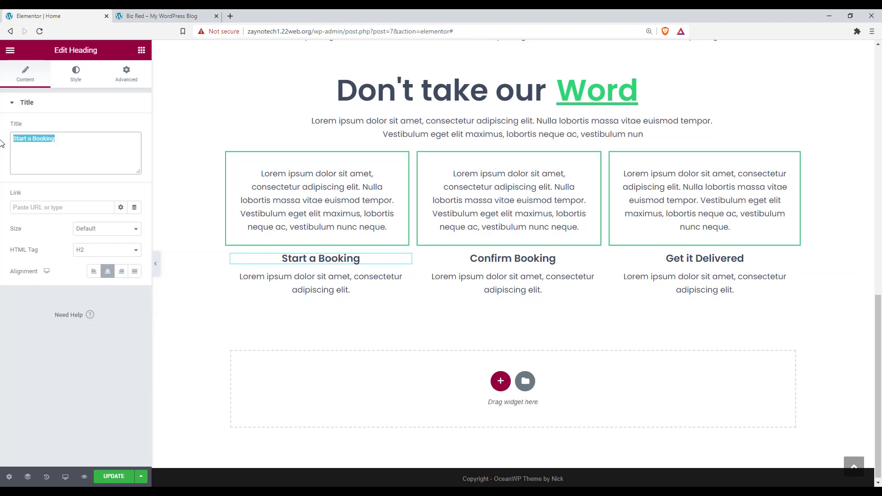
type("John Doe")
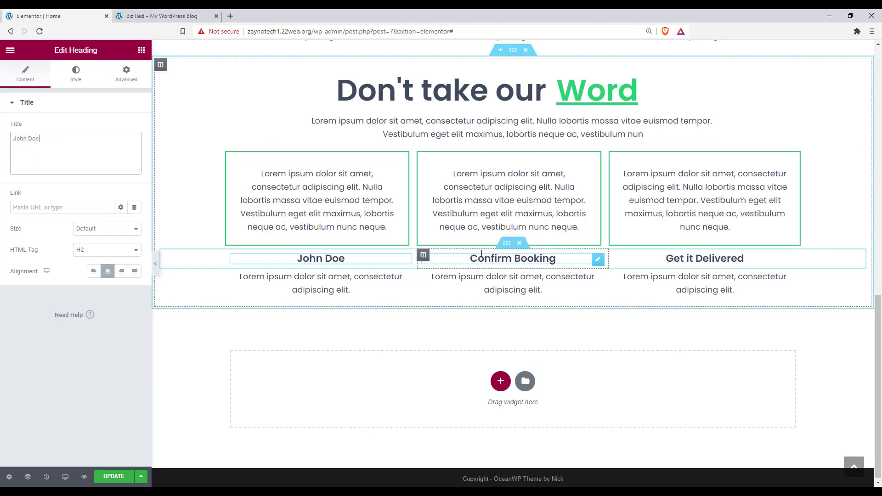
left_click(482, 254)
left_click_drag(78, 147, 13, 139)
type("Michel Khan")
key("Return")
left_click(705, 258)
key("BackSpace")
type("Ham Traversey")
key("Return")
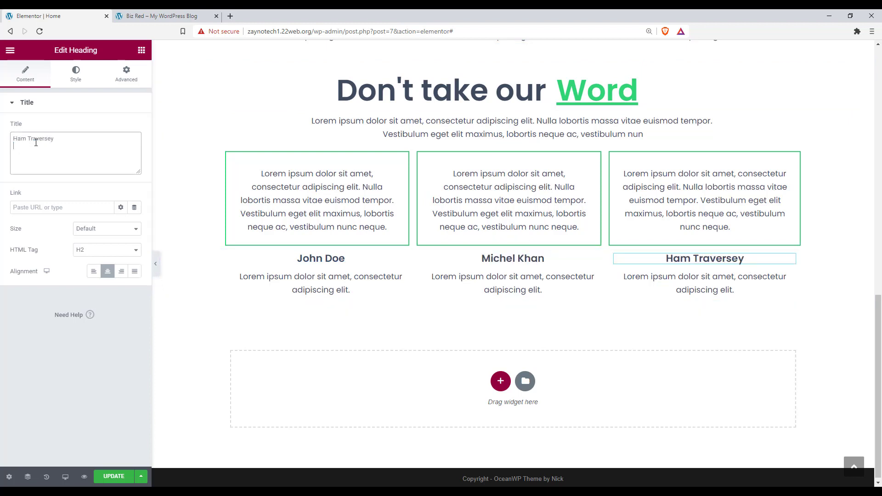
Step: Replace the three descriptions under the reviewers' names with "Marketing Director, SSG Inc", "Psychologist, Neon Town" and "Senior Photographer, VTech"
left_click(321, 282)
left_click_drag(13, 137, 84, 156)
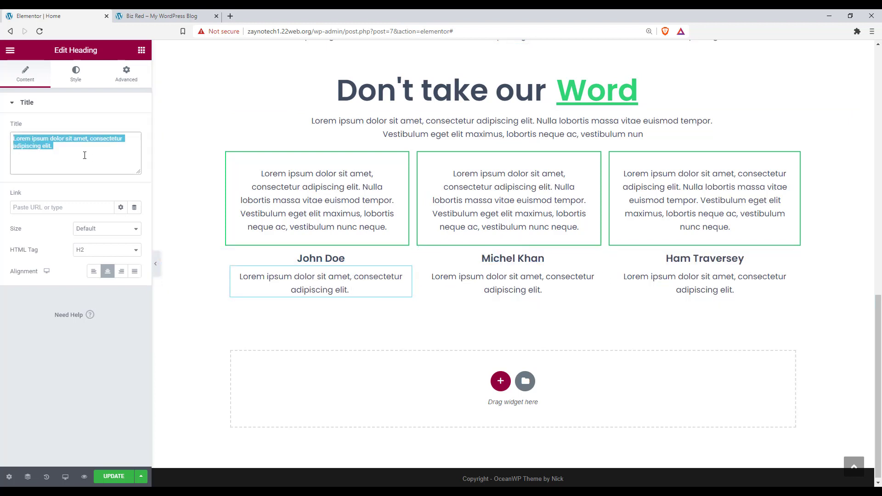
type("Marketing Director, SSG Inc")
left_click(513, 283)
key("BackSpace")
mouse_move(14, 138)
left_mouse_down()
mouse_move(55, 151)
mouse_move(19, 154)
left_mouse_up()
type("Psychologist, Neon Town")
left_click(705, 282)
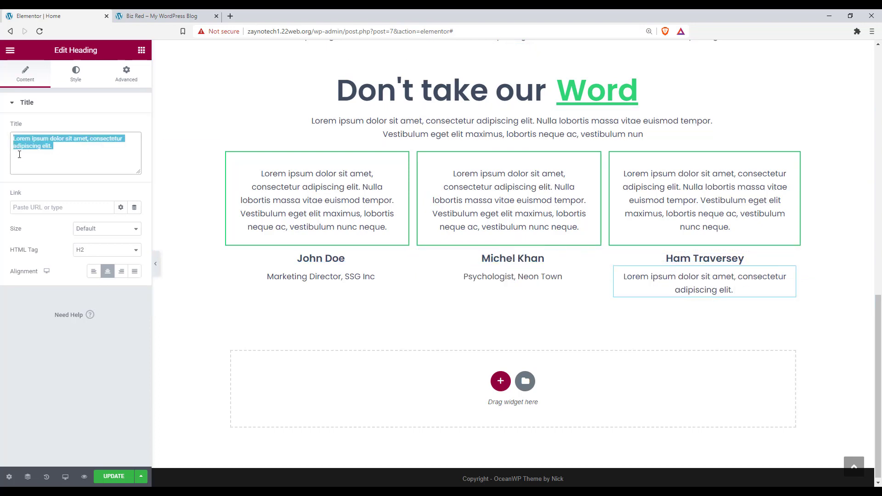
type("Senior Photographer, VTech")
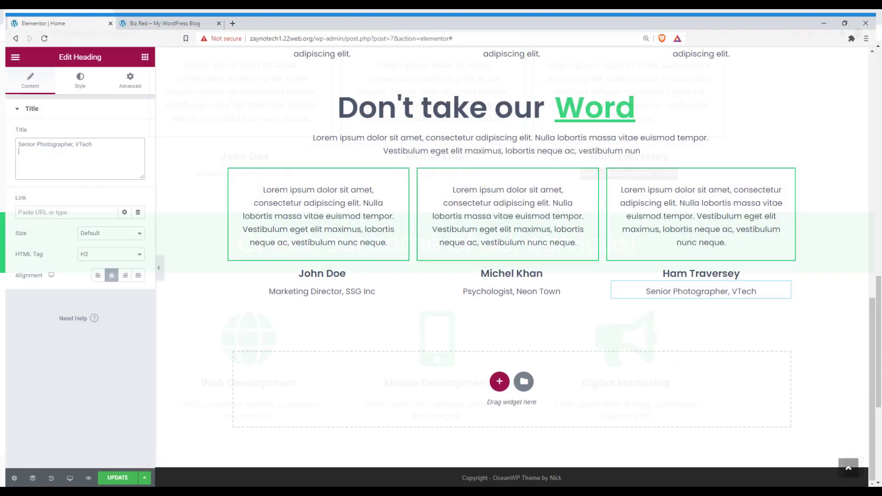
Step: Add a single-column section below the testimonials and set its content width to Full Width
left_click(500, 381)
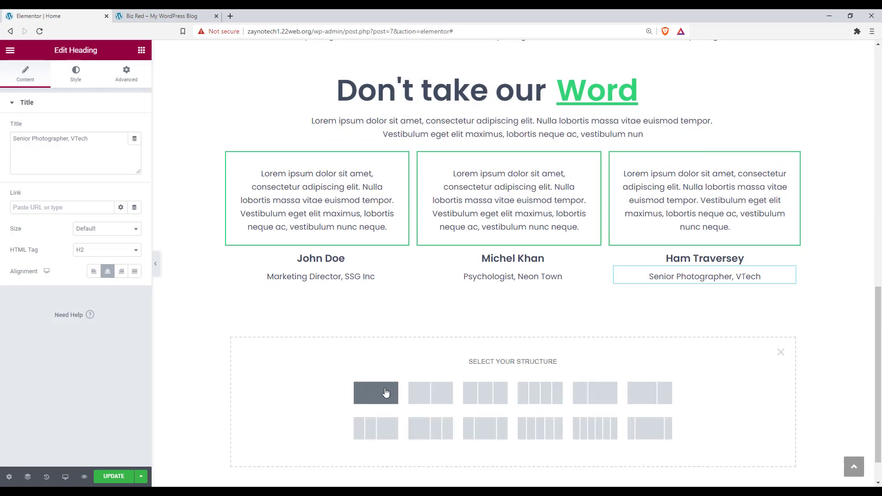
left_click(385, 393)
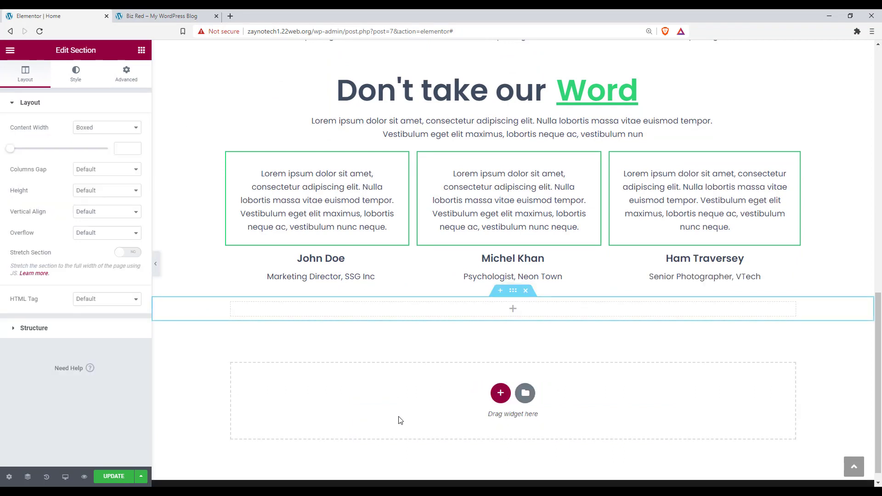
left_click(84, 128)
left_click(92, 146)
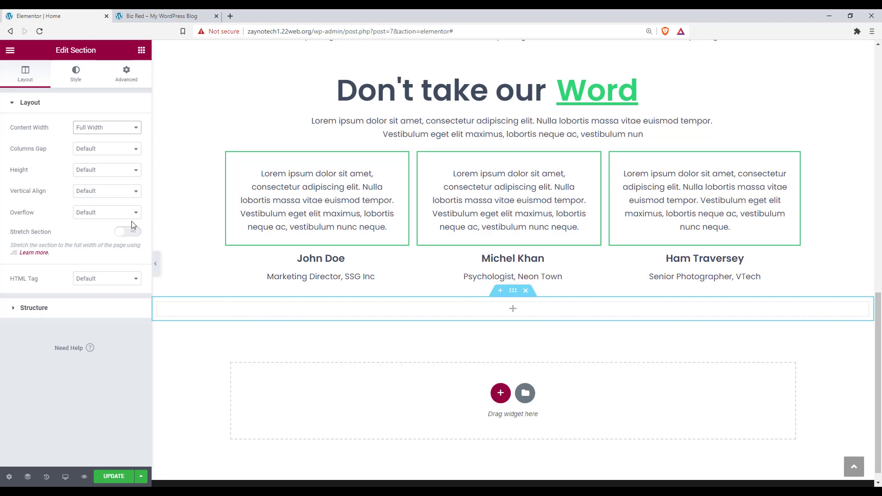
Step: Give the new full-width section a classic background with the color #2ED573
left_click(76, 76)
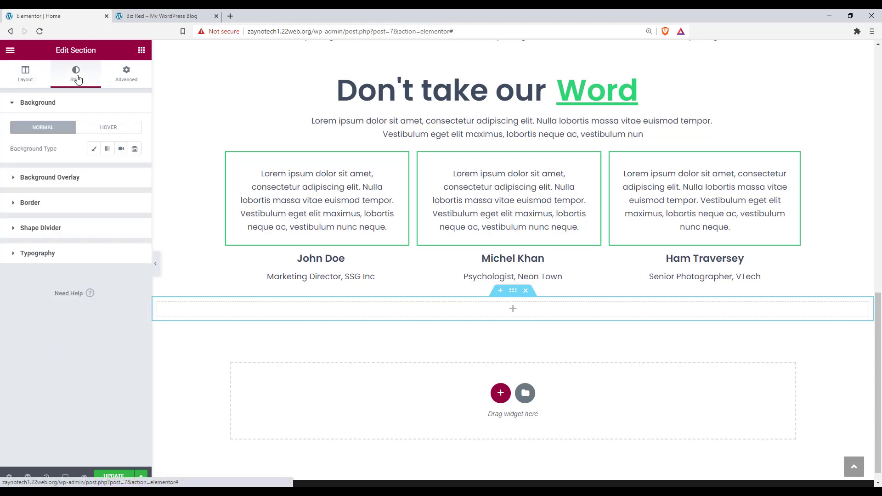
left_click(95, 149)
left_click(135, 171)
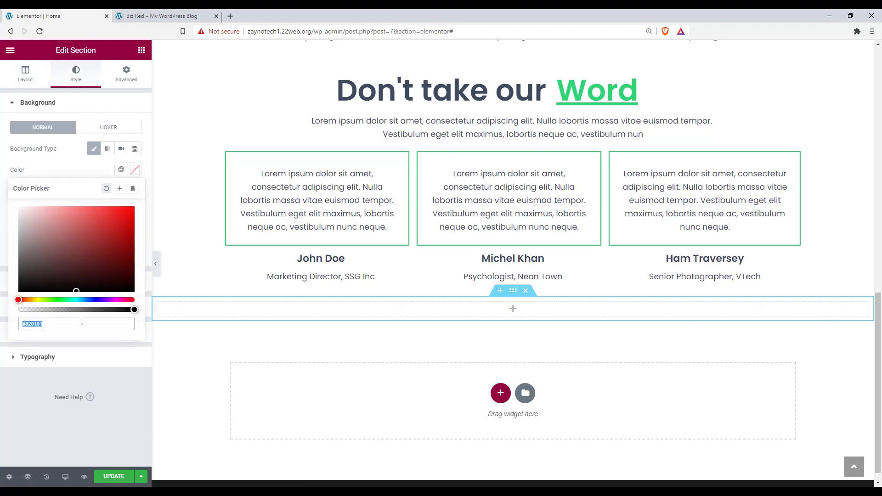
type("#2ED573")
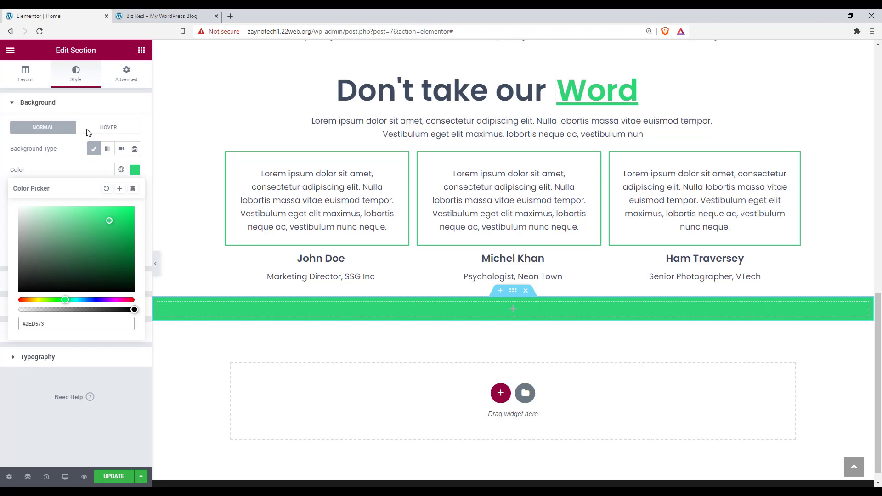
Step: Add a Heading widget to the green full-width section and center its text
left_click(141, 50)
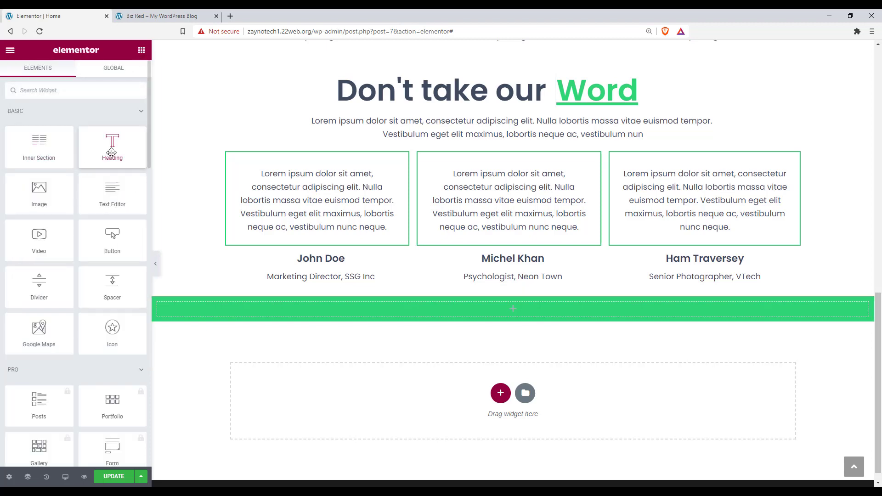
left_click_drag(112, 147, 512, 316)
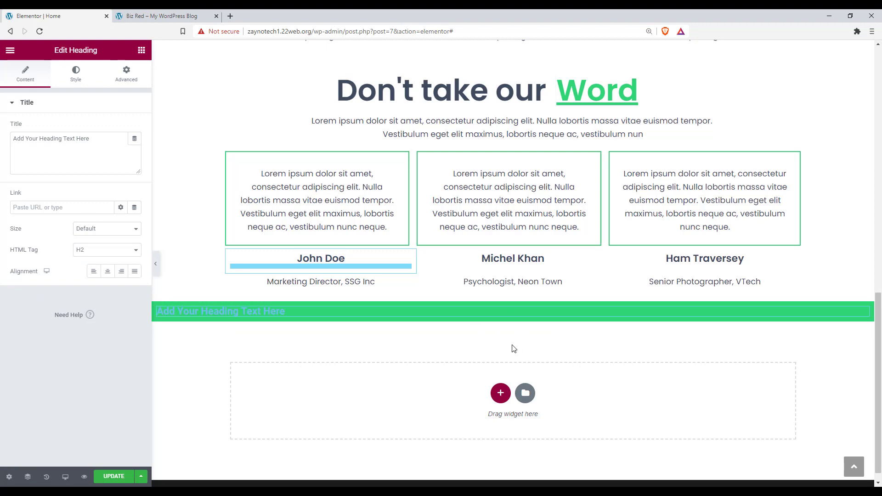
left_click(107, 272)
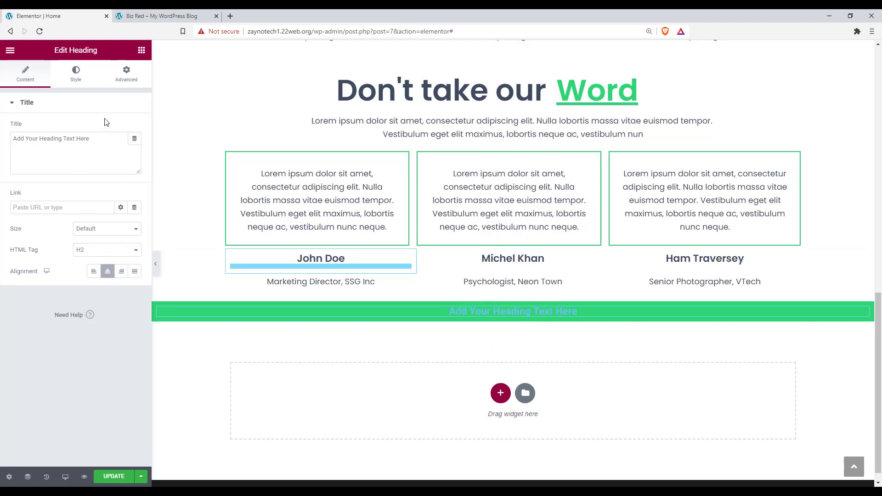
Step: Set the text color of the heading in the green section to #FFFFFF
left_click(83, 76)
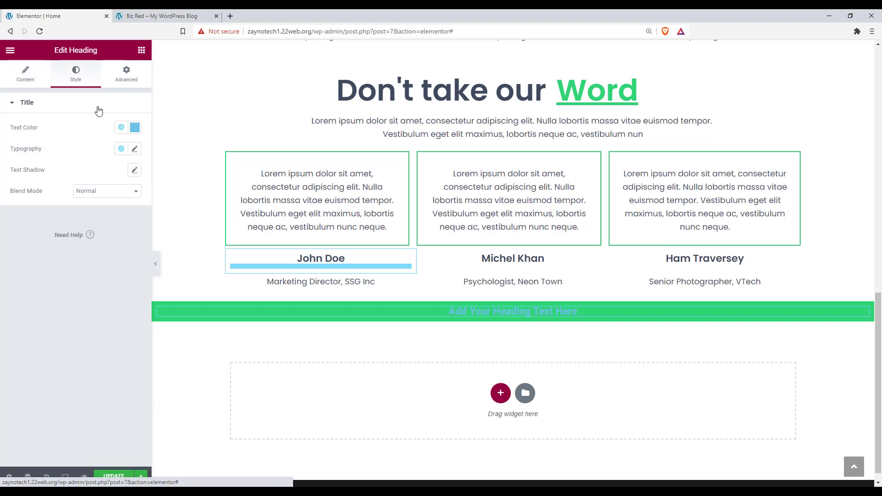
left_click(134, 127)
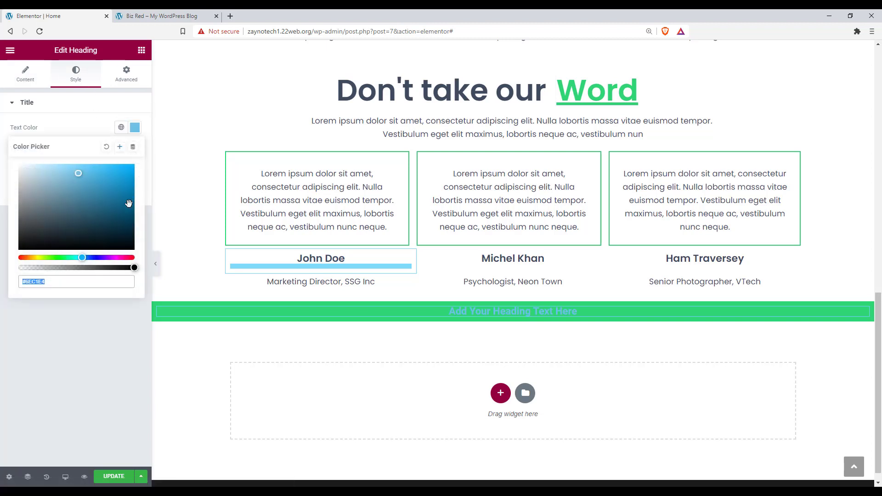
left_click_drag(84, 197, 1, 161)
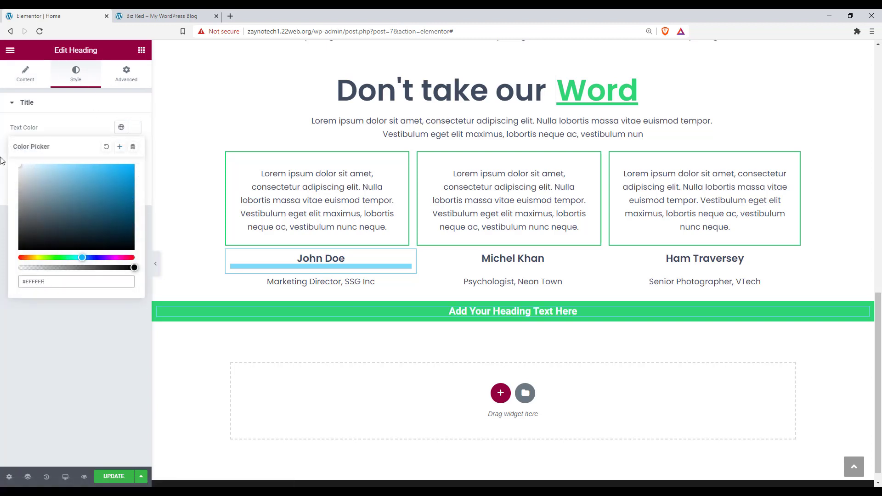
Step: Set the green section heading's typography to the Poppins family, size 50 px and weight 300
left_click(81, 120)
left_click(134, 148)
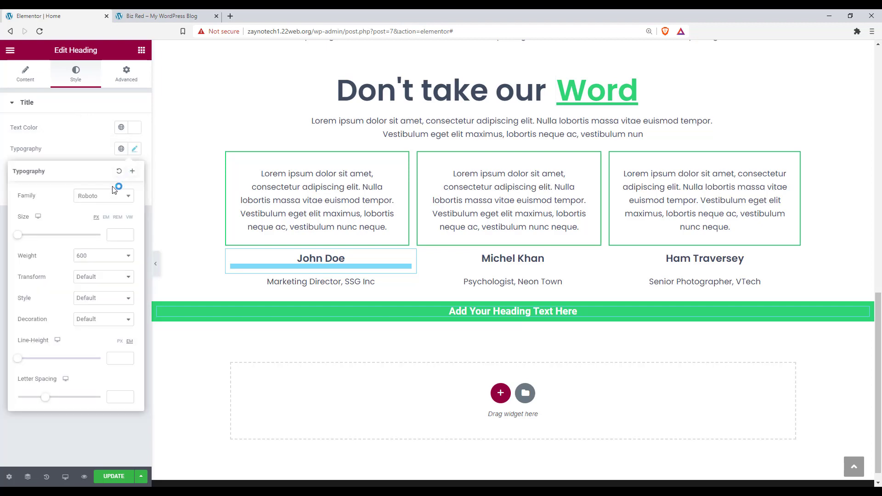
left_click(97, 200)
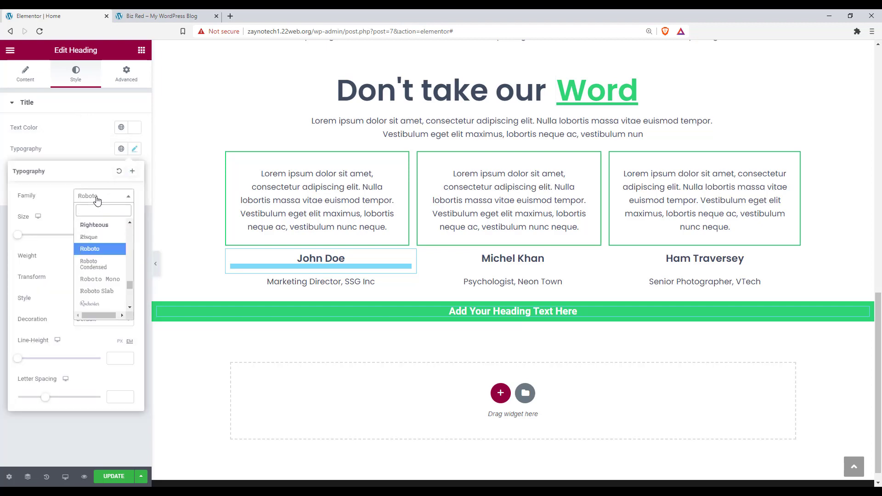
type("popp")
key("Return")
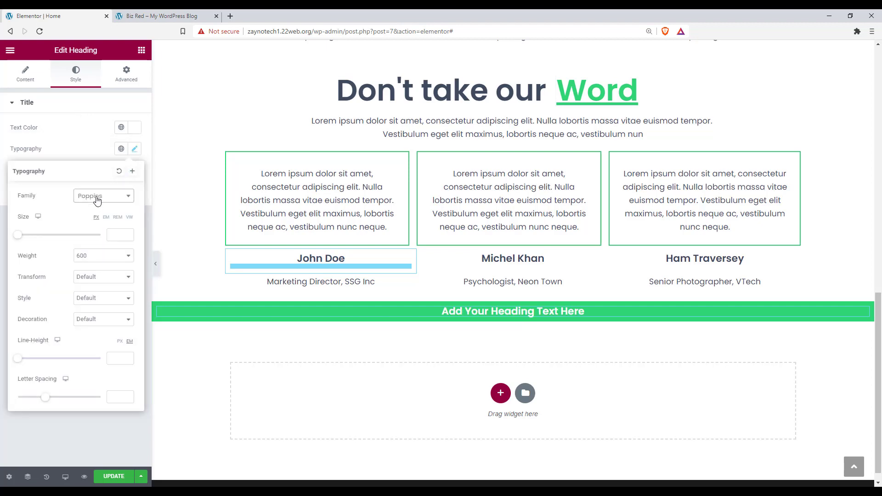
left_click_drag(18, 235, 39, 236)
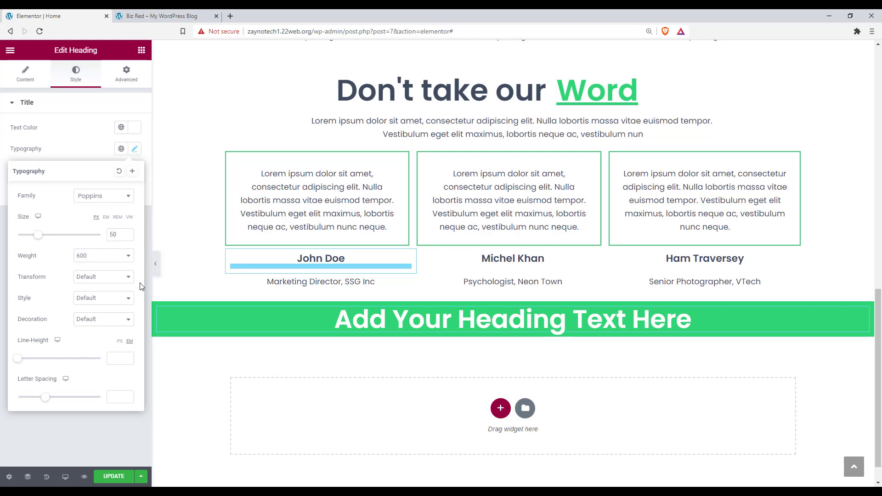
left_click(89, 258)
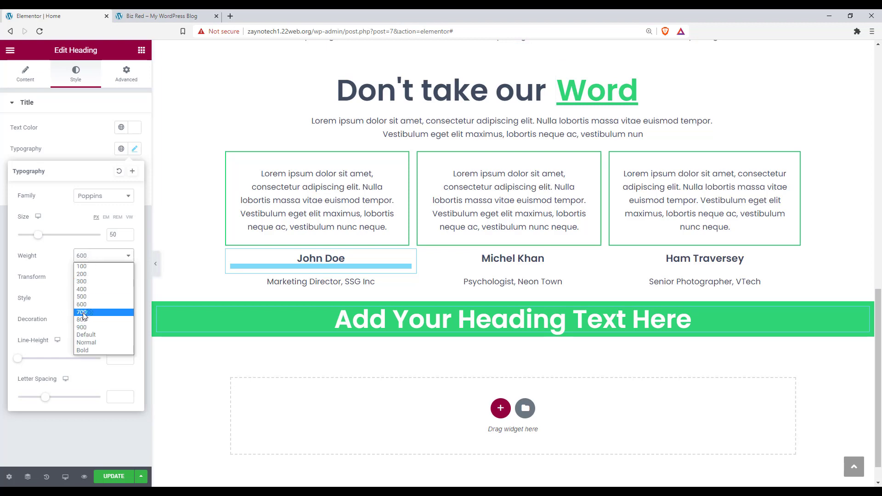
left_click(89, 282)
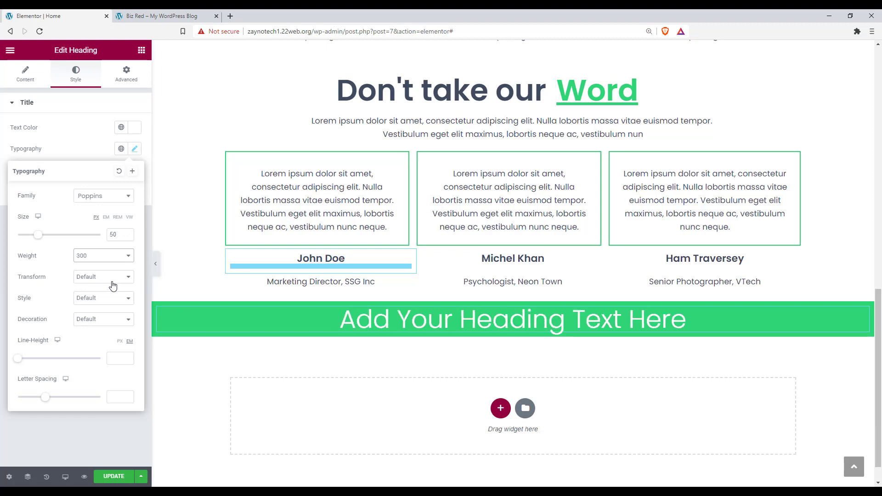
Step: Replace the green section's heading text with "Check out some of our services!"
left_click(30, 74)
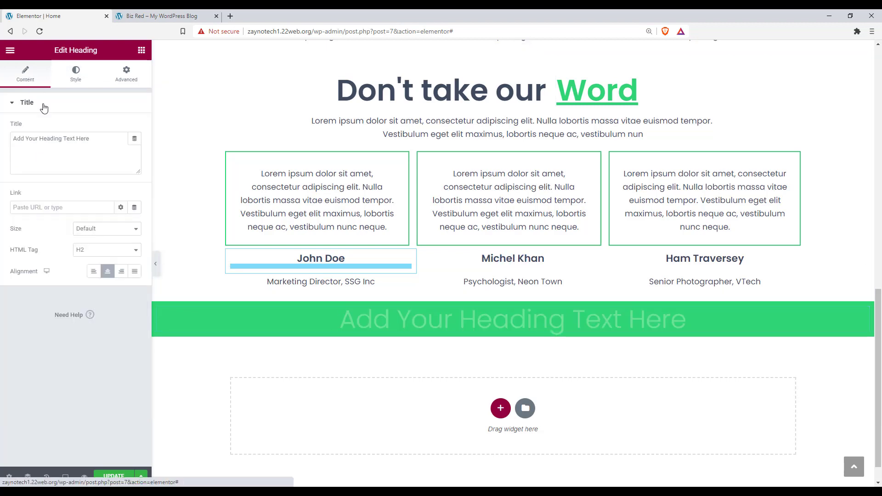
left_click_drag(95, 138, 2, 142)
type("Check out some of our services!")
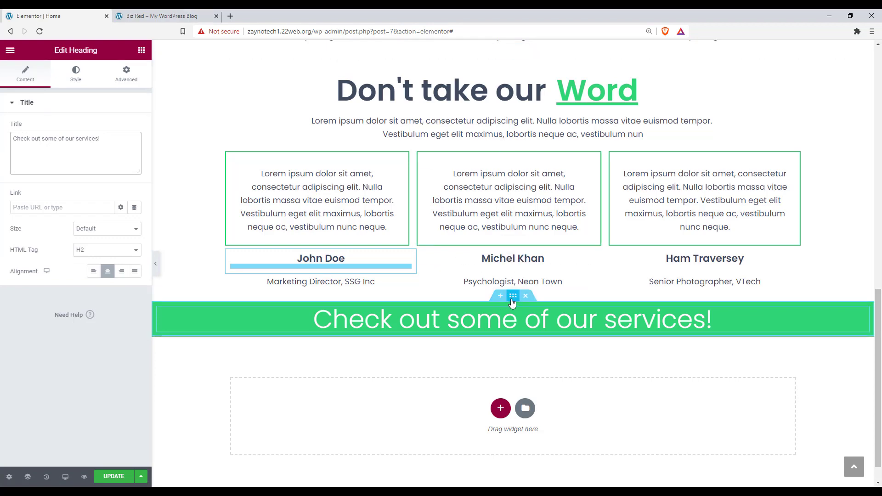
Step: Set the padding of the green heading section to 22 px on all sides
left_click(512, 298)
left_click(134, 78)
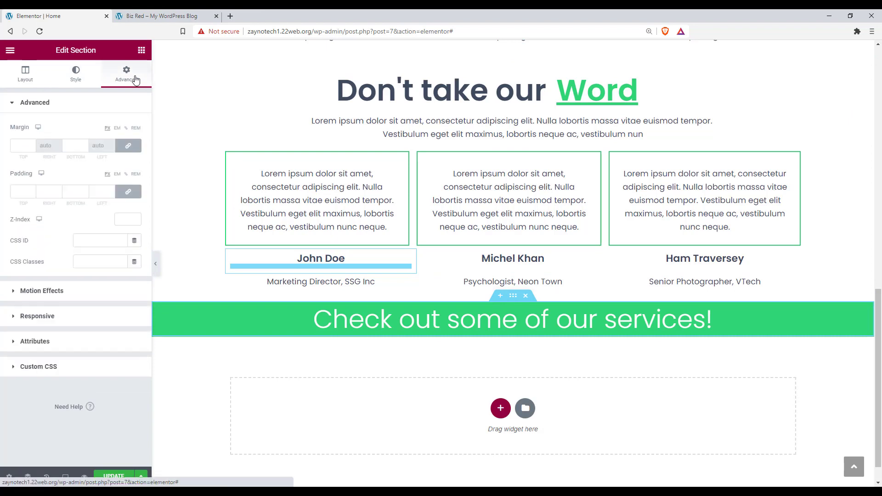
left_click(33, 192)
type("2")
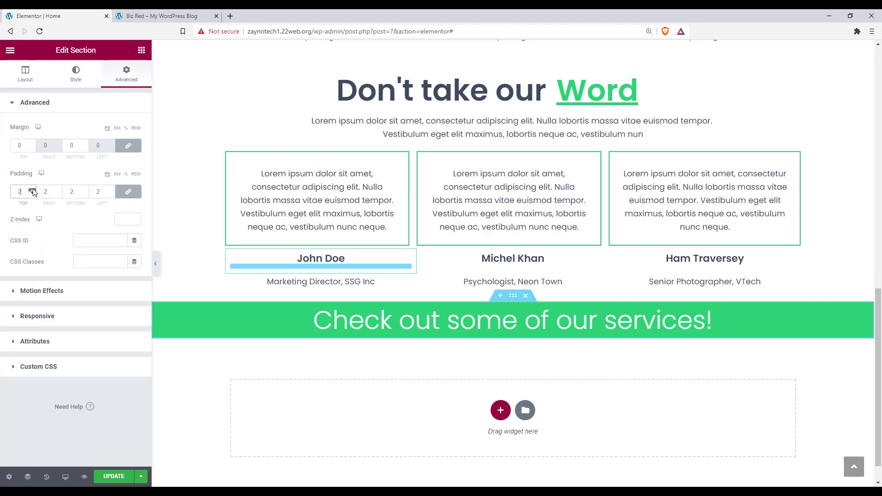
left_click(31, 190)
left_click(32, 190)
left_click(32, 189)
left_click(31, 189)
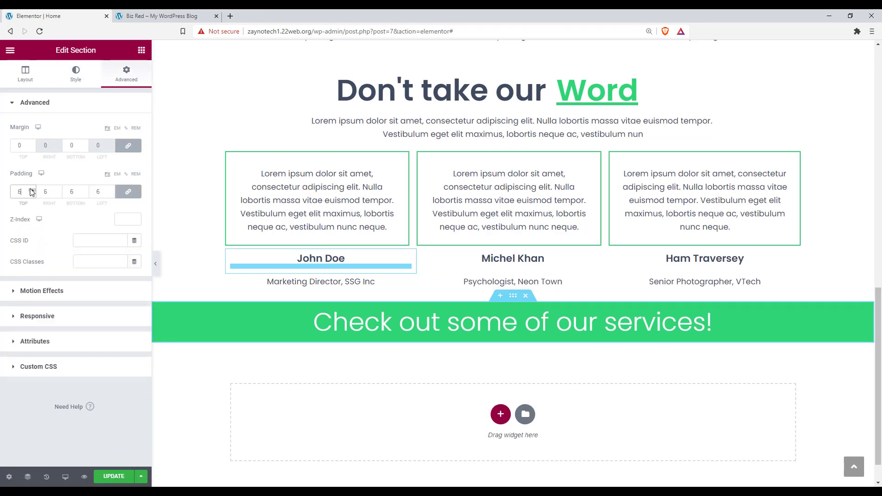
left_click(30, 190)
left_click(30, 189)
left_click(30, 189)
left_click(31, 189)
left_click(30, 189)
left_click(30, 189)
left_click(30, 188)
left_click(29, 189)
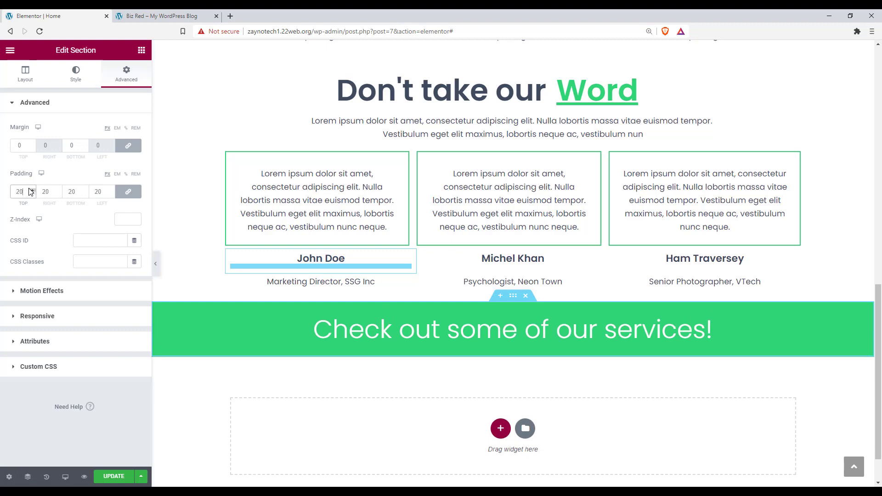
Step: Copy the whole "How it Works" section and paste it below the green services section
scroll(513, 257, "down", 1)
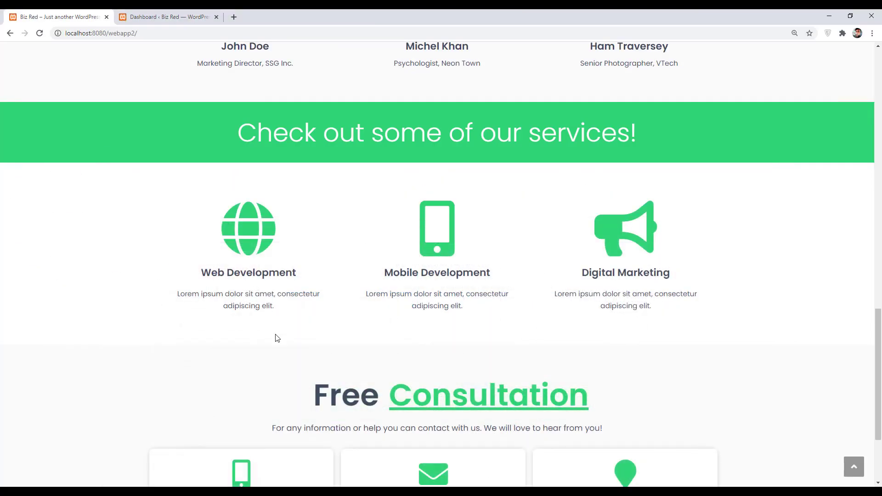
scroll(276, 338, "down", 1)
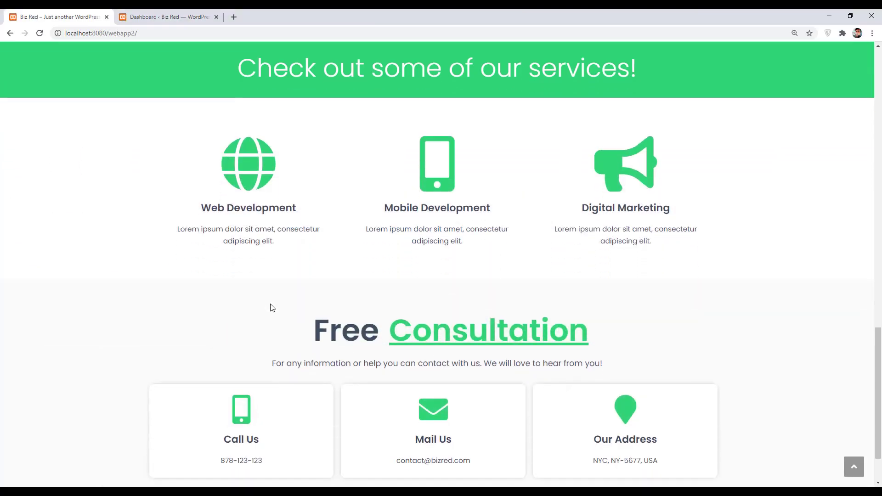
scroll(743, 312, "up", 1)
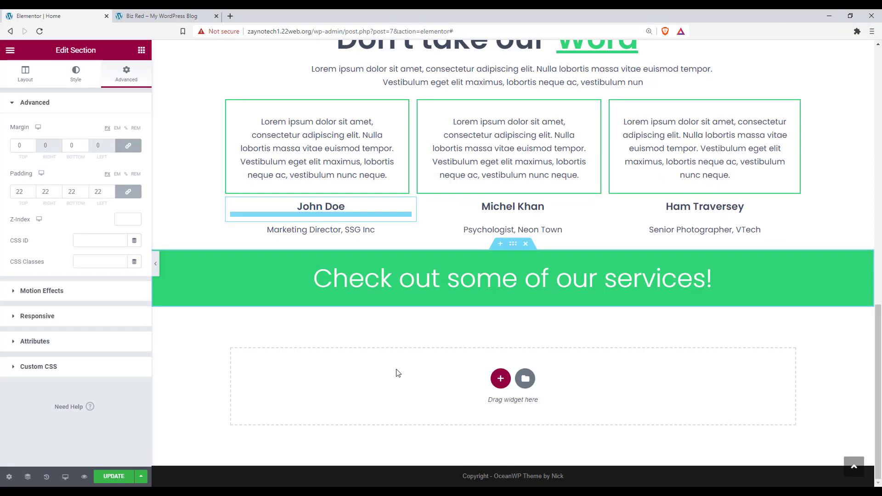
scroll(420, 315, "up", 8)
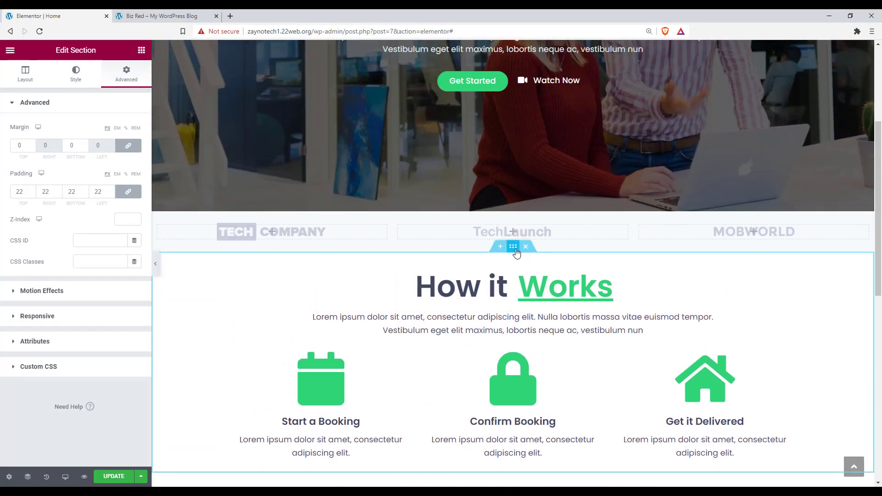
right_click(517, 249)
left_click(546, 290)
scroll(454, 286, "down", 8)
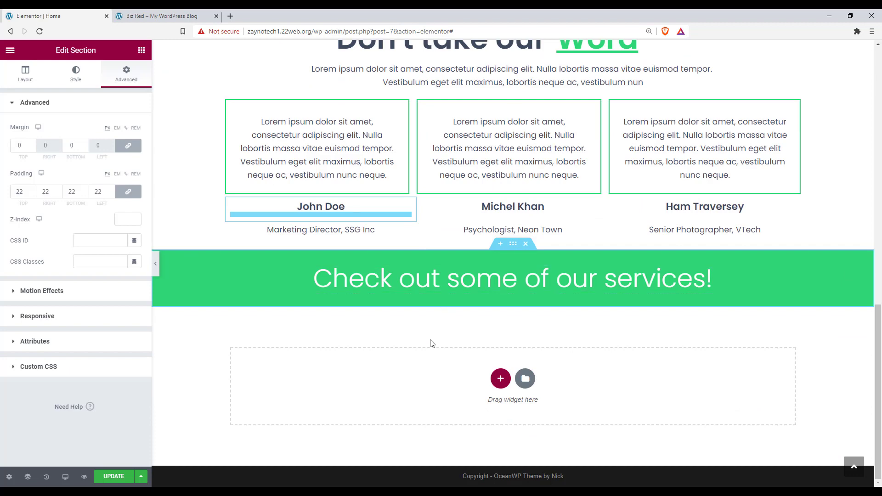
right_click(431, 373)
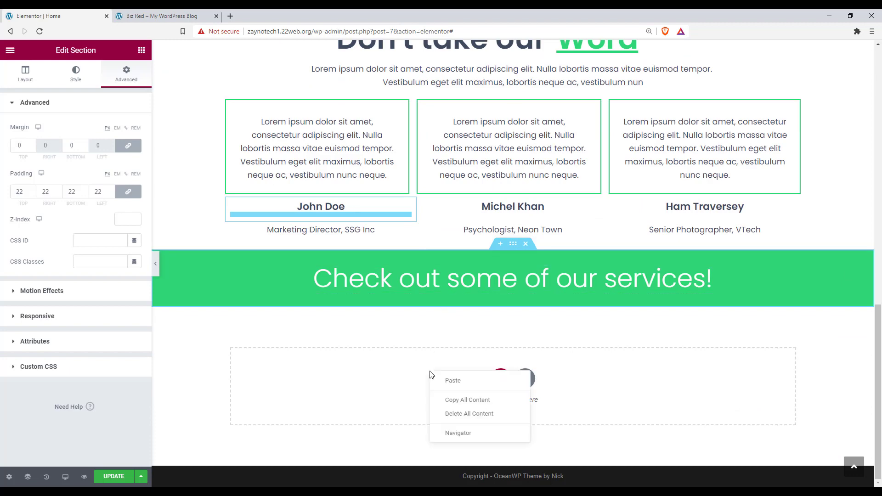
left_click(453, 380)
Step: Delete the "How it Works" title row and the Lorem ipsum intro heading from the pasted section
scroll(449, 394, "down", 3)
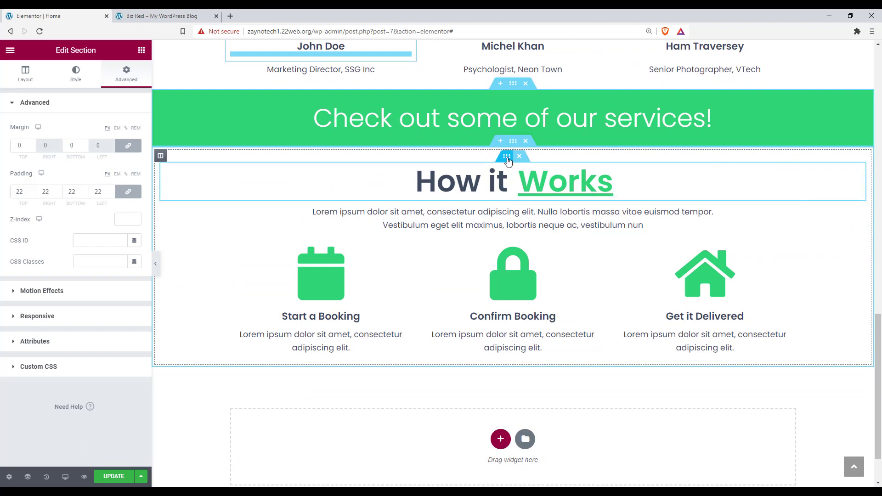
left_click(507, 156)
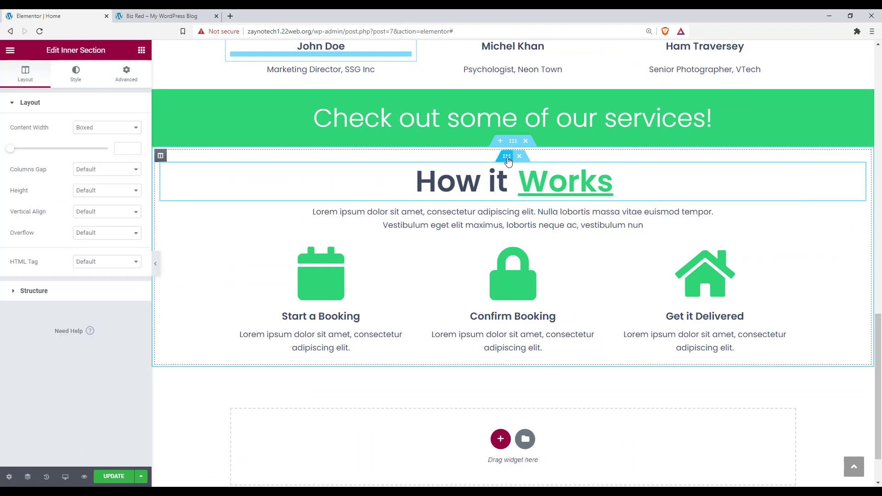
left_click(519, 158)
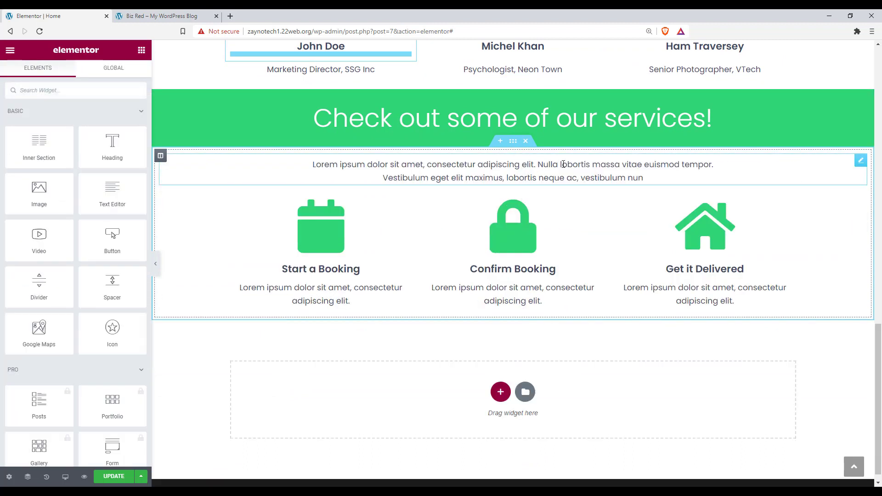
left_click(860, 162)
right_click(861, 168)
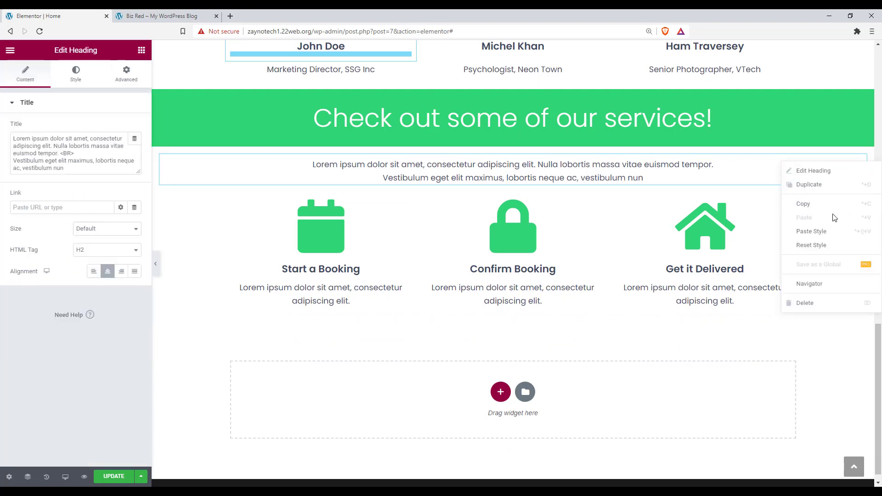
left_click(805, 303)
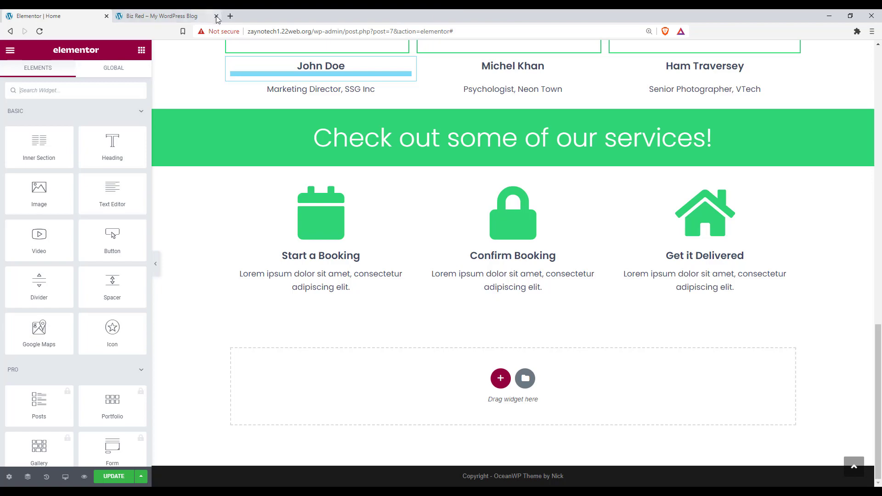
Step: In a new browser tab, search for "font awesome globe icon" and copy the fa-globe tag from its Font Awesome page
left_click(230, 17)
type("fon")
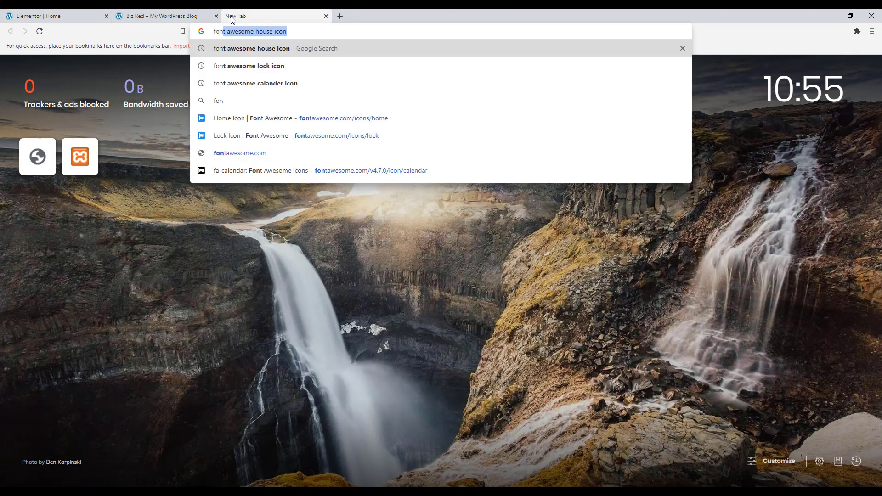
type("t aweso")
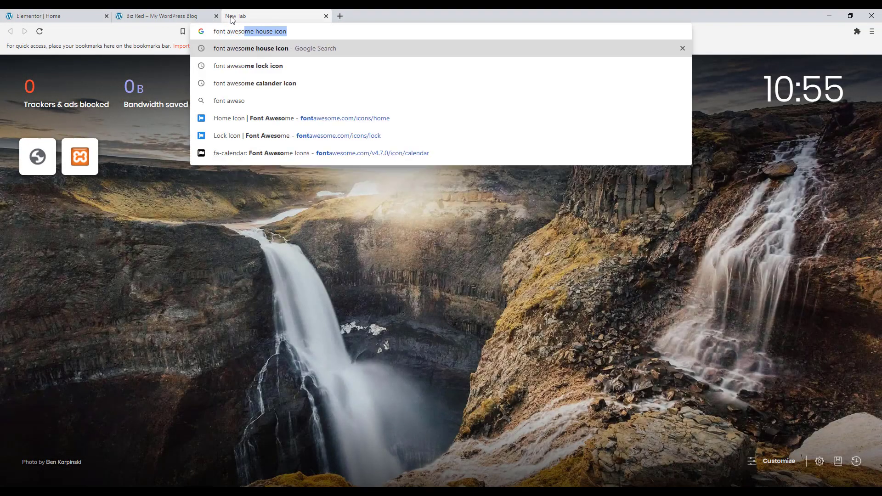
type("me globe i")
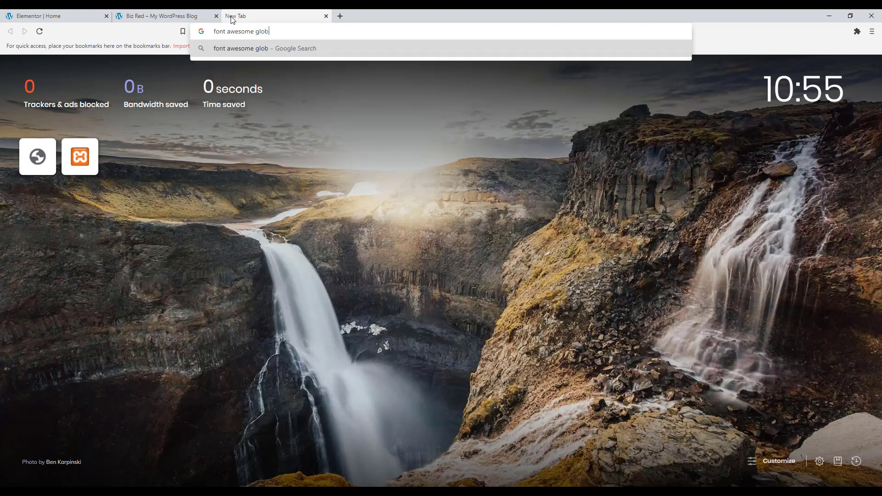
type("con")
key("Return")
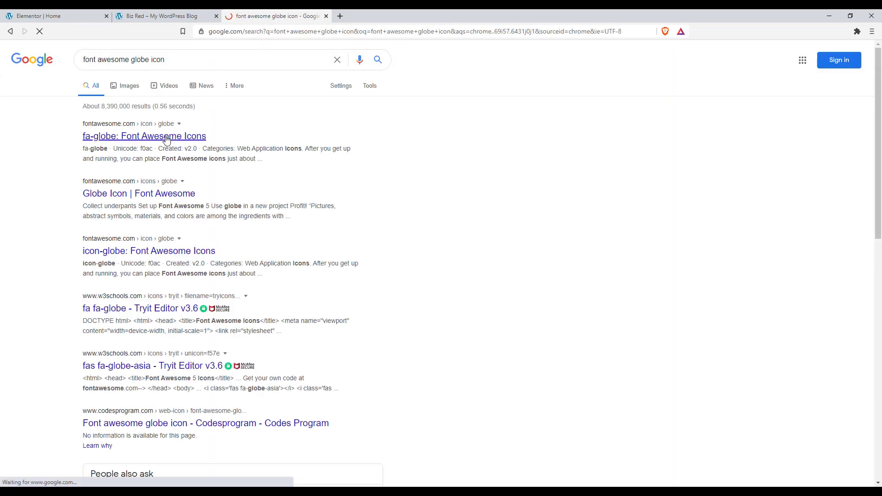
left_click(173, 135)
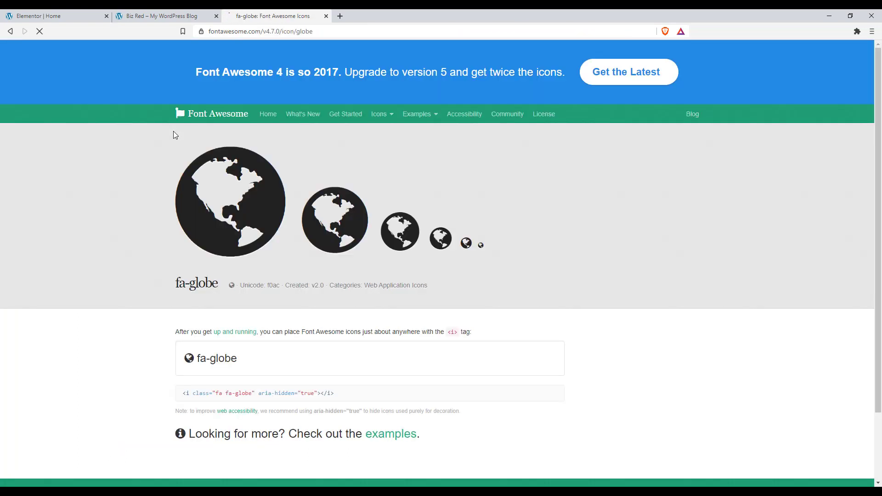
triple_click(288, 391)
right_click(288, 392)
left_click(313, 399)
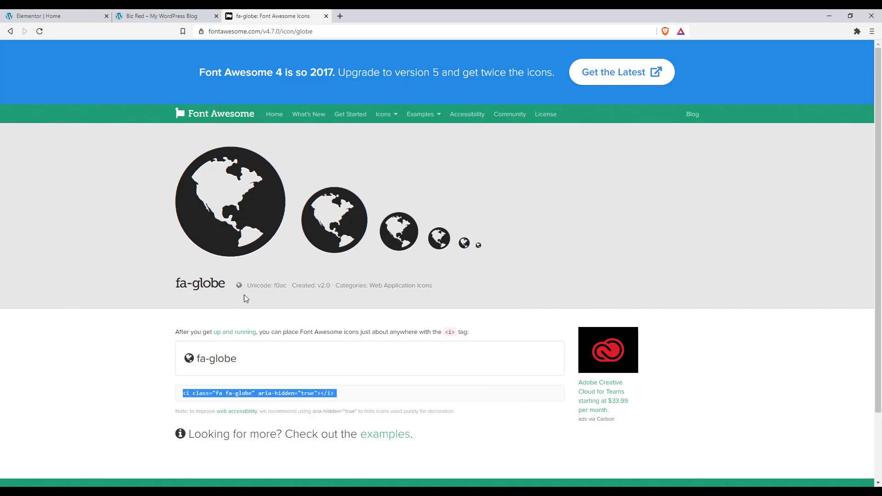
Step: Back in the Elementor editor, replace the calendar icon's title code in the pasted section with the copied fa-globe tag
left_click(49, 18)
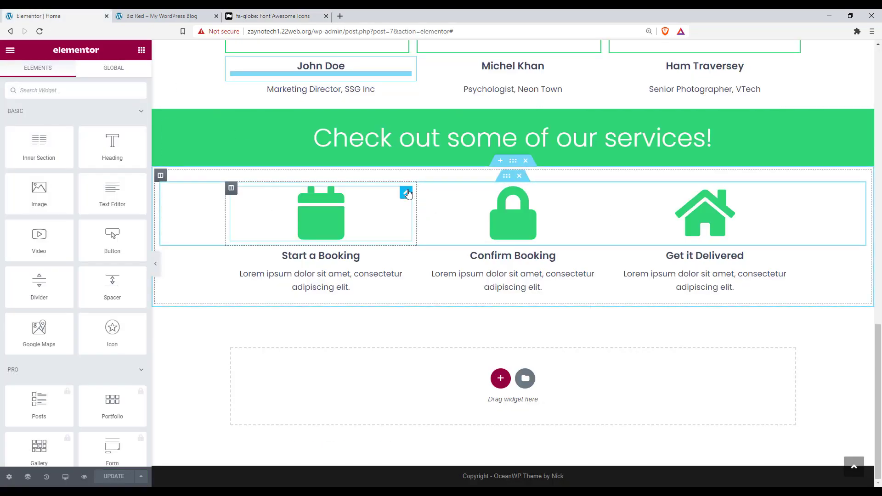
left_click(406, 193)
left_click(49, 152)
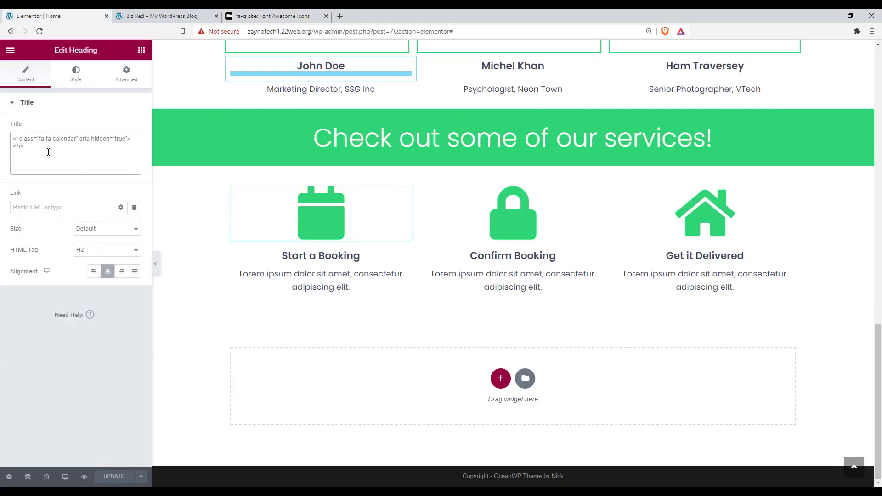
key("ctrl+a")
key("ctrl+v")
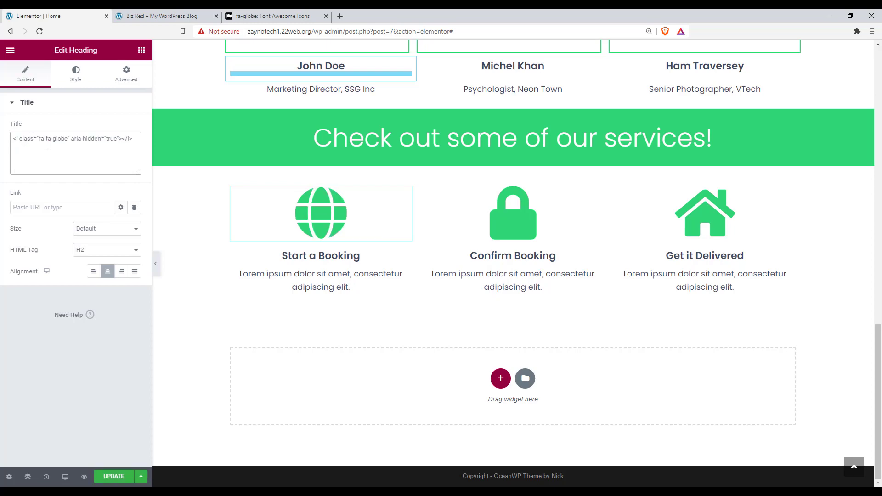
Step: Search for "font awesome mobile icon", copy the fa-mobile tag, and replace the lock icon's title code in the Elementor services section with it
left_click(273, 15)
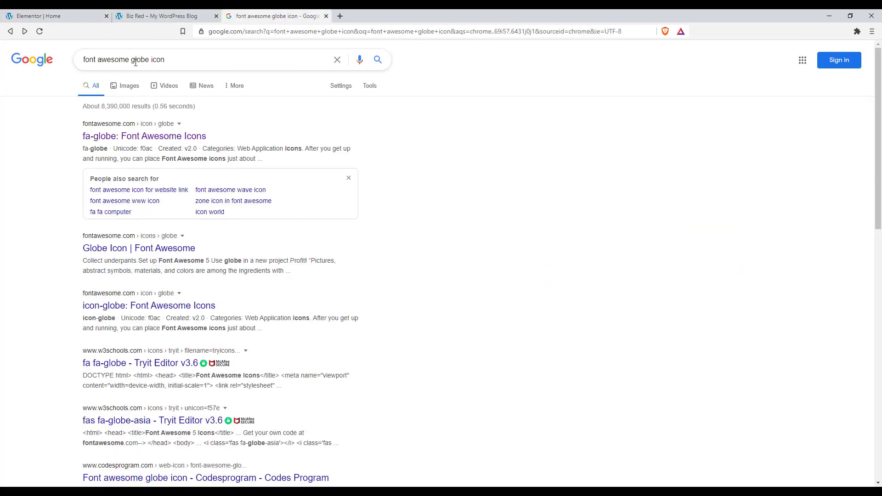
left_click(150, 59)
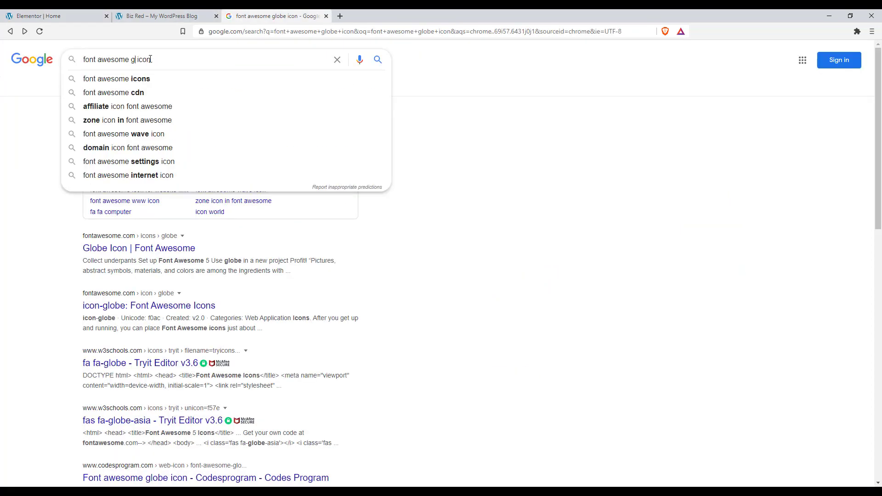
key("BackSpace")
type("mobile")
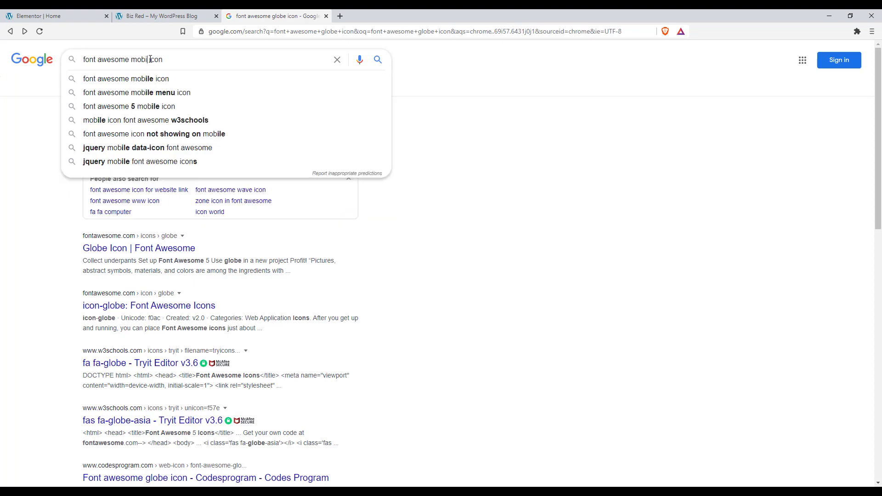
key("Return")
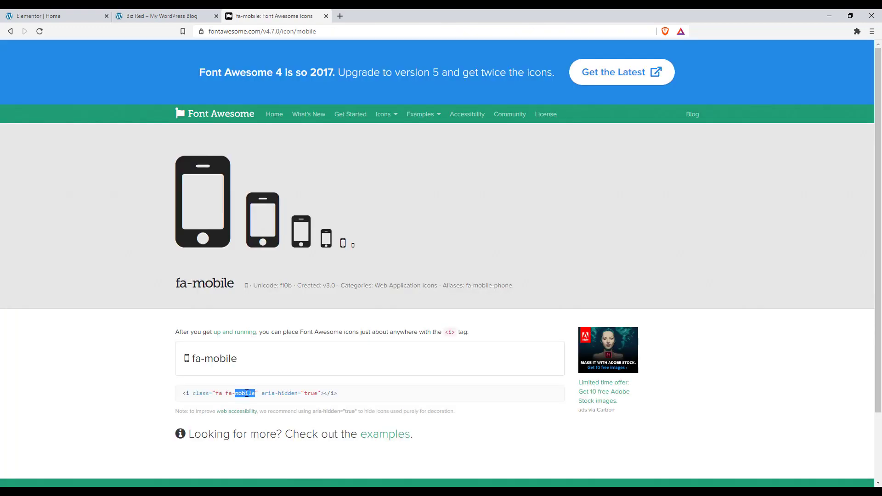
triple_click(247, 393)
right_click(246, 393)
left_click(260, 400)
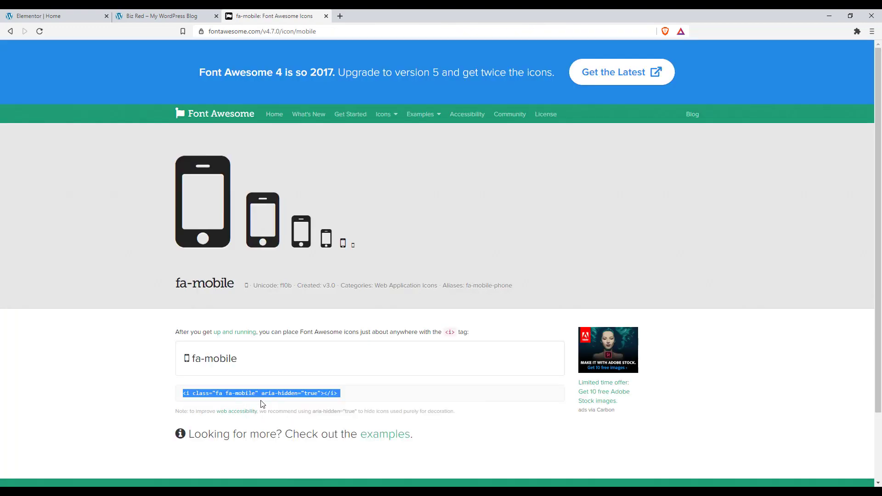
left_click(87, 17)
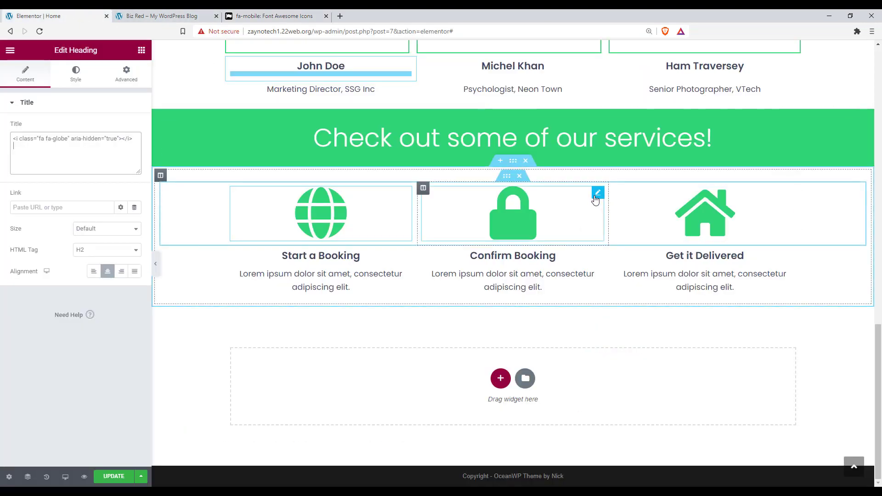
left_click_drag(596, 191, 445, 195)
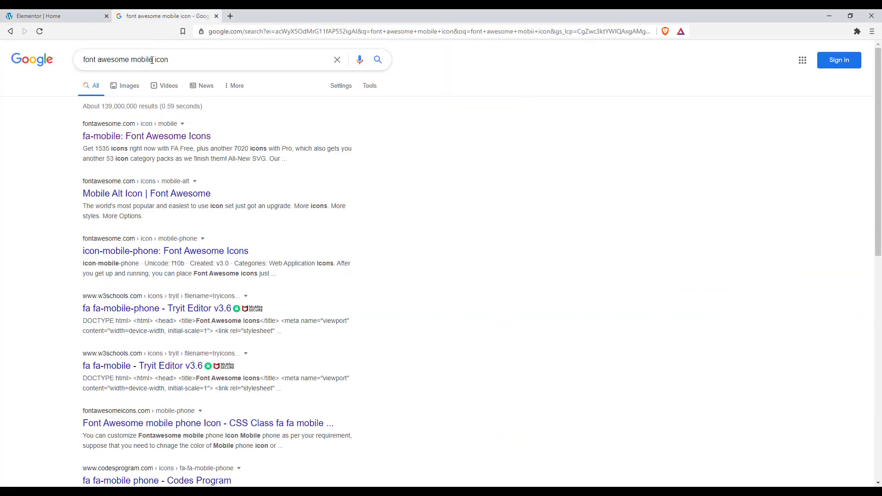
Step: Search for "font awesome bull horn icon" and copy the solid bullhorn icon's HTML tag from its Font Awesome page
left_click(152, 60)
key("BackSpace")
key("BackSpace")
key("BackSpace")
key("BackSpace")
key("BackSpace")
key("BackSpace")
type("bu")
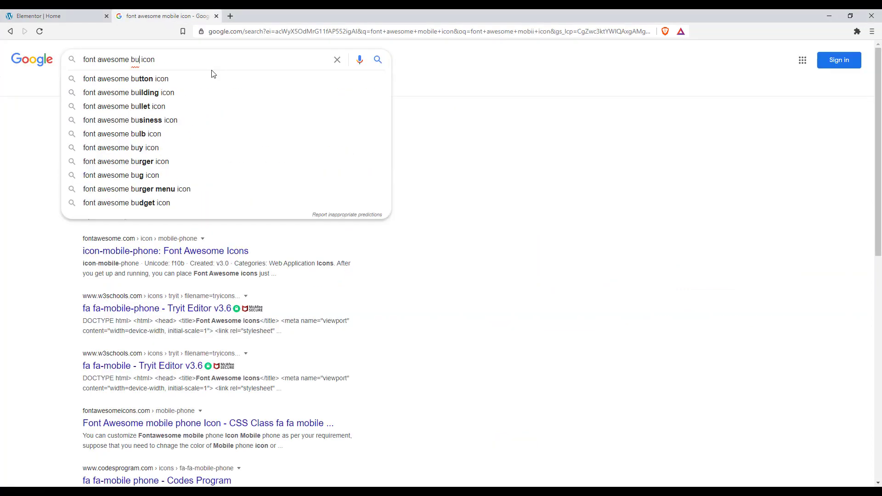
type("ll horn")
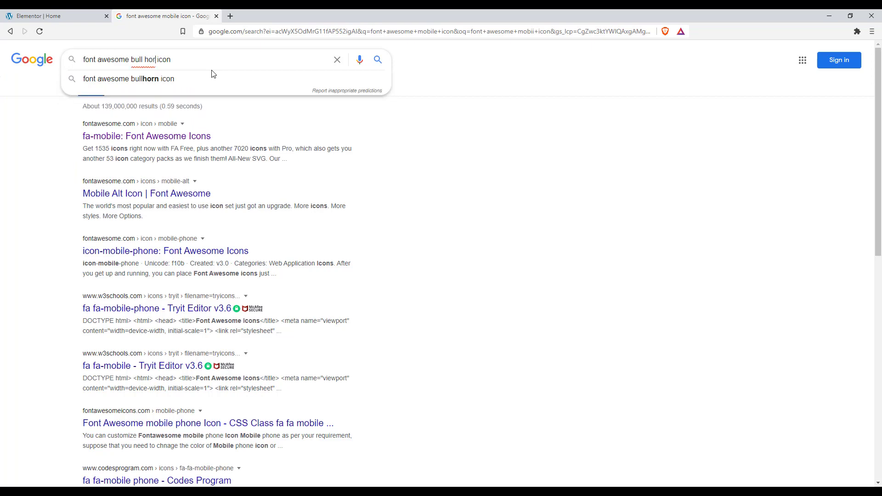
key("Return")
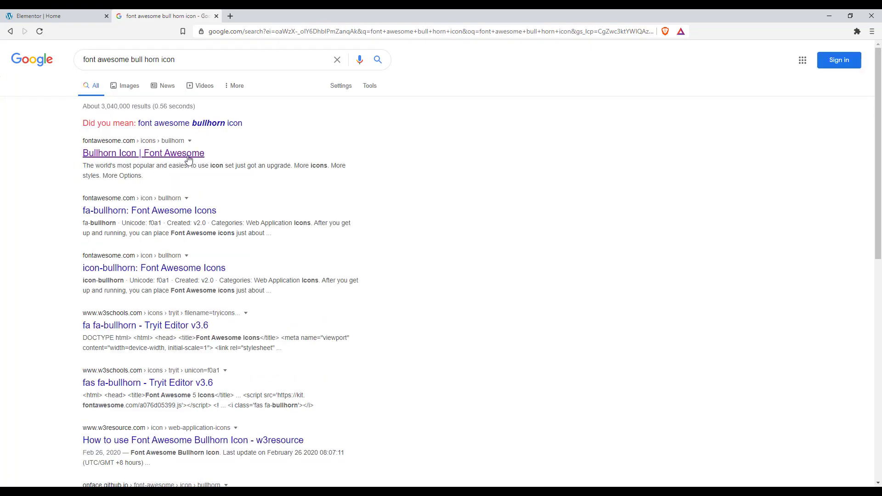
left_click(192, 156)
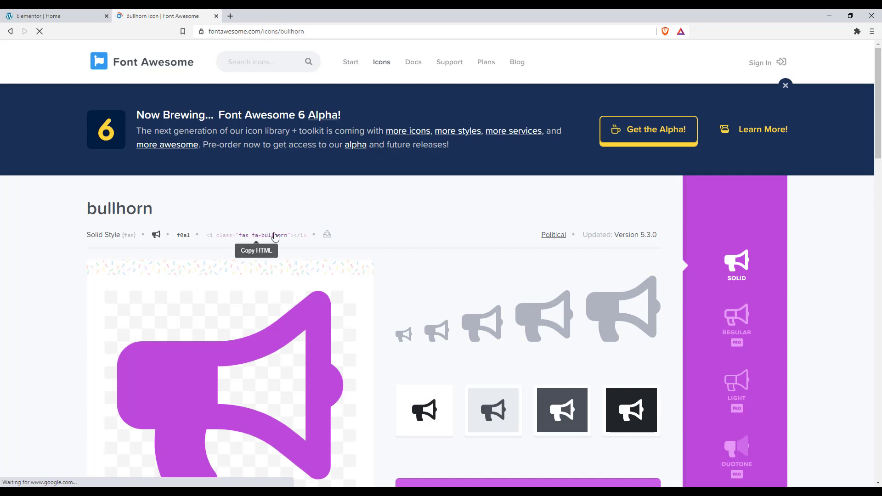
left_click(257, 235)
Step: Back in the Elementor editor, replace the fa-home title code of the services section's house icon with the copied bullhorn tag
left_click(88, 16)
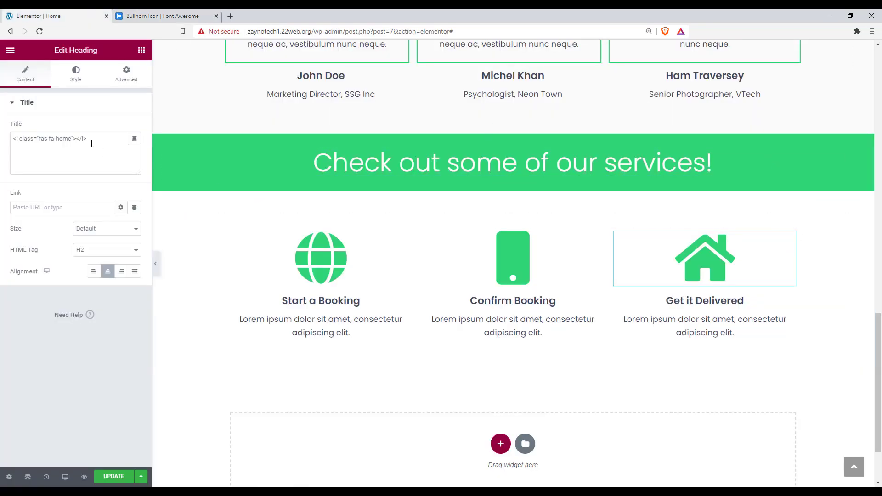
left_click_drag(90, 145, 2, 147)
key("ctrl+v")
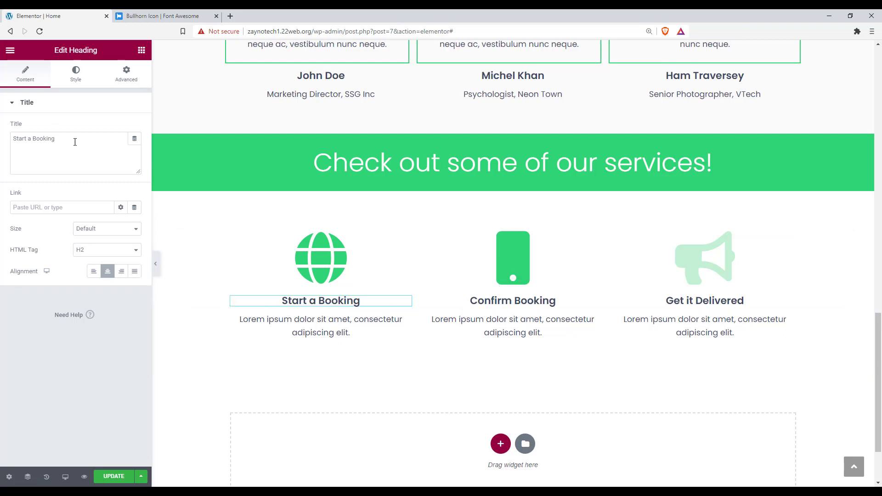
Step: Retitle the services section's "Start a Booking" as "Web Development" and "Confirm Booking" as "Mobile Development"
left_click_drag(57, 138, 2, 138)
type("Wb Development")
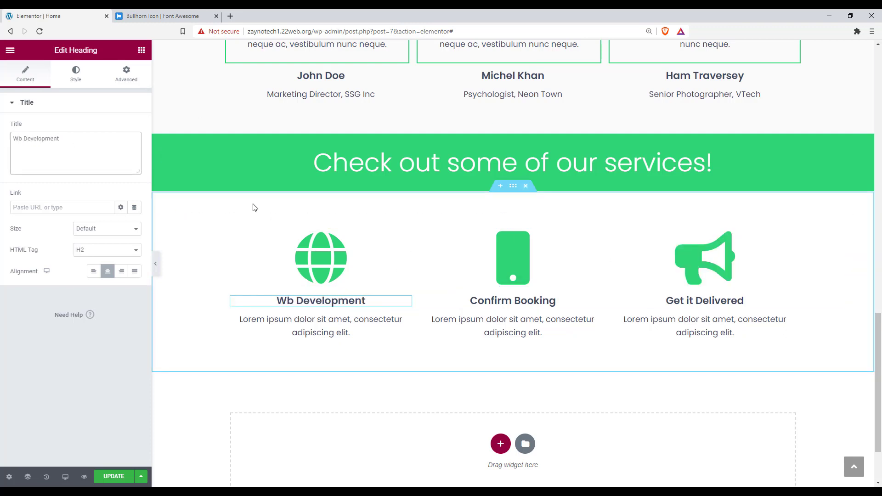
left_click(478, 300)
left_click_drag(60, 139, 2, 134)
type("Mobil")
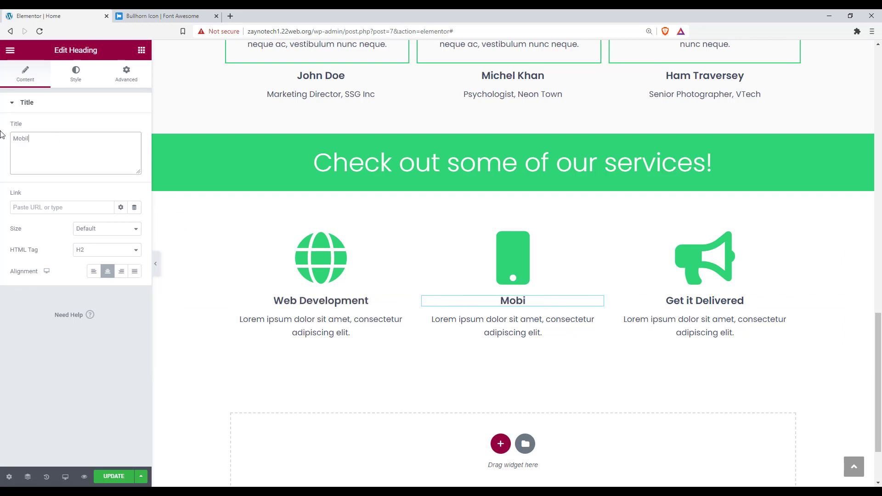
type("e Development")
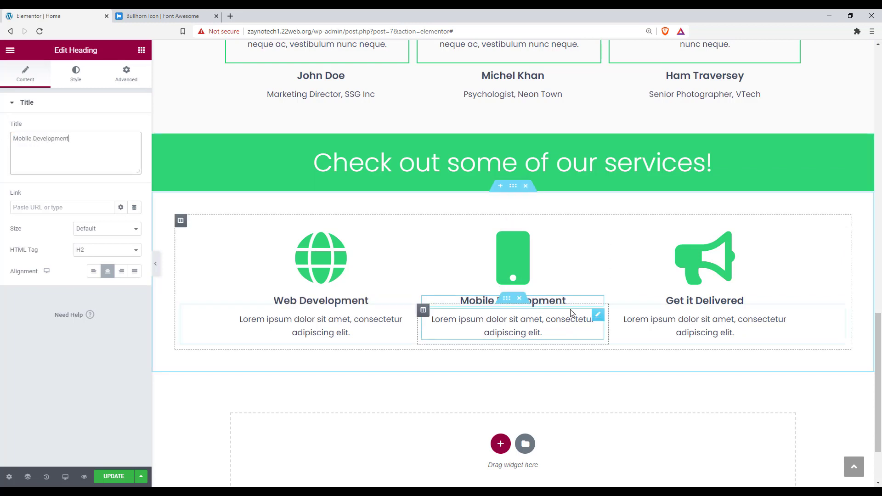
Step: Change the "Get it Delivered" title under the bullhorn icon to "Digital Marketing"
left_click(704, 300)
left_click_drag(54, 138, 1, 134)
type("Digital Mark")
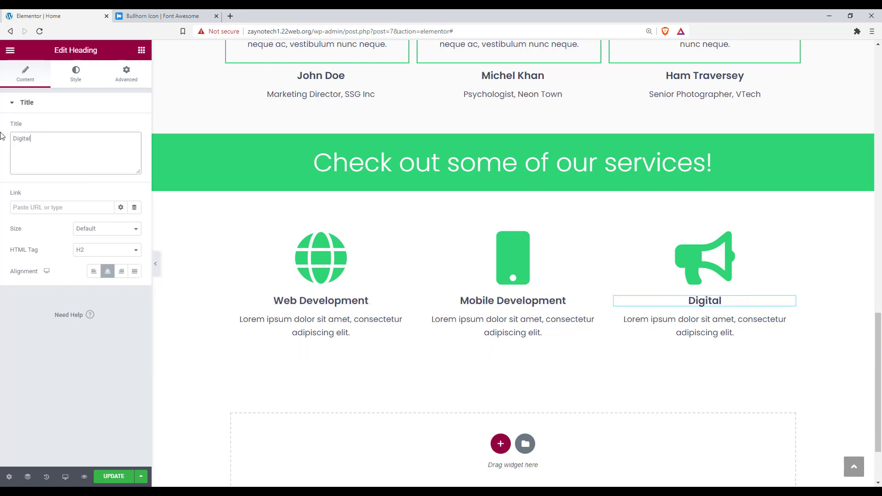
type("eting")
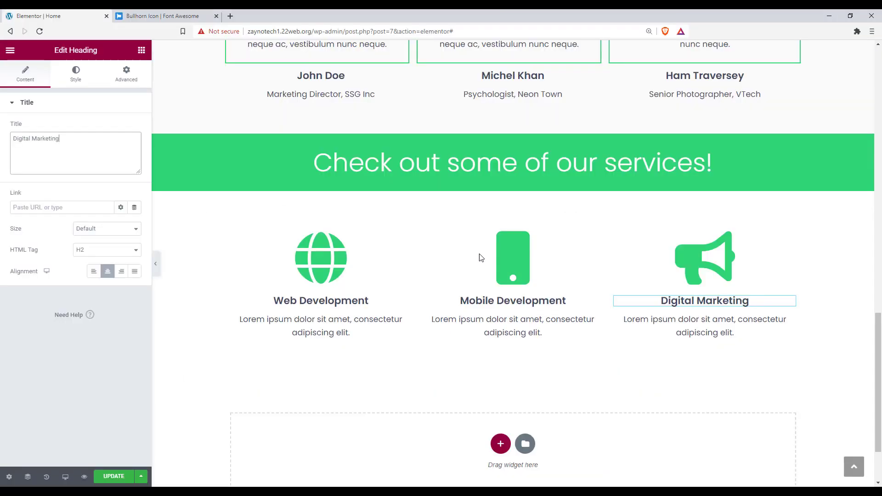
Step: Copy the original "How it Works" section again and paste it below the services icon section
scroll(506, 257, "up", 14)
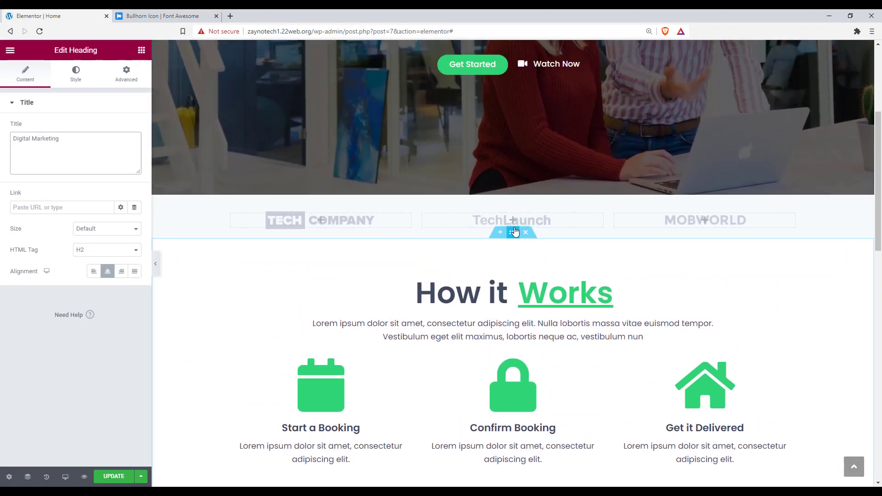
right_click(514, 232)
left_click(555, 272)
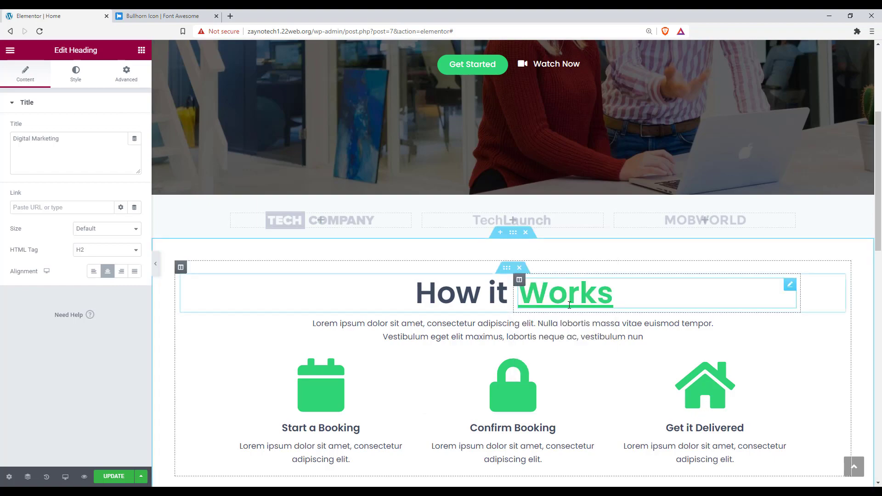
scroll(569, 304, "down", 15)
right_click(364, 361)
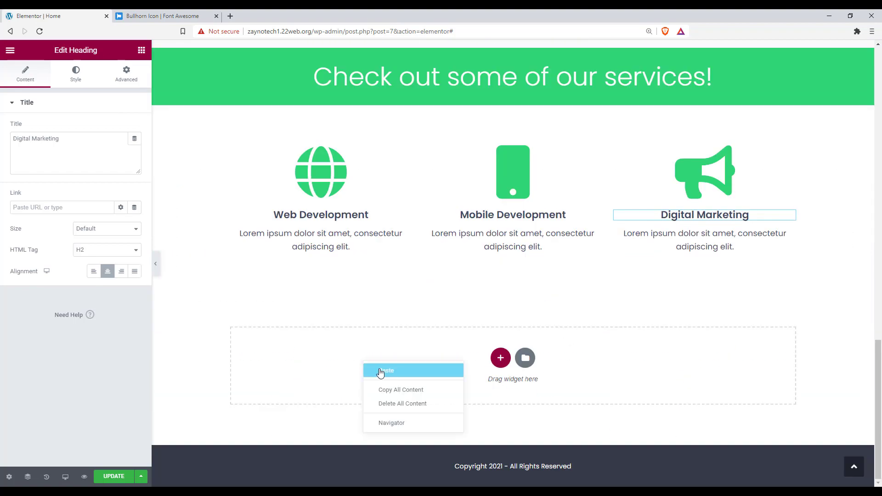
left_click(402, 373)
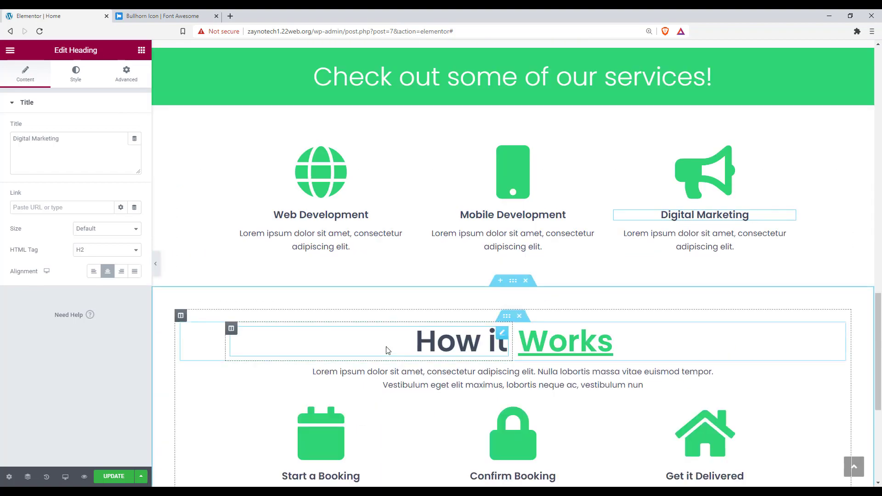
Step: Give the newly pasted "How it Works" section a classic background with the color #fafafa
left_click(513, 285)
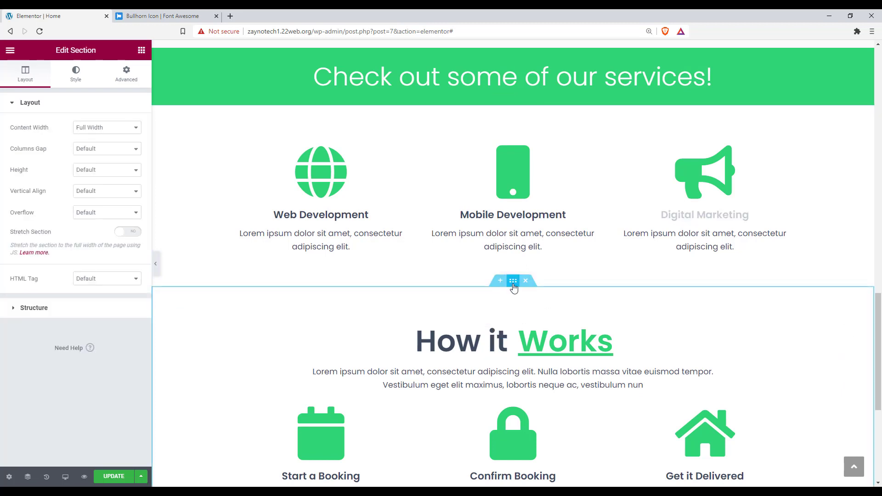
left_click(76, 74)
left_click(94, 148)
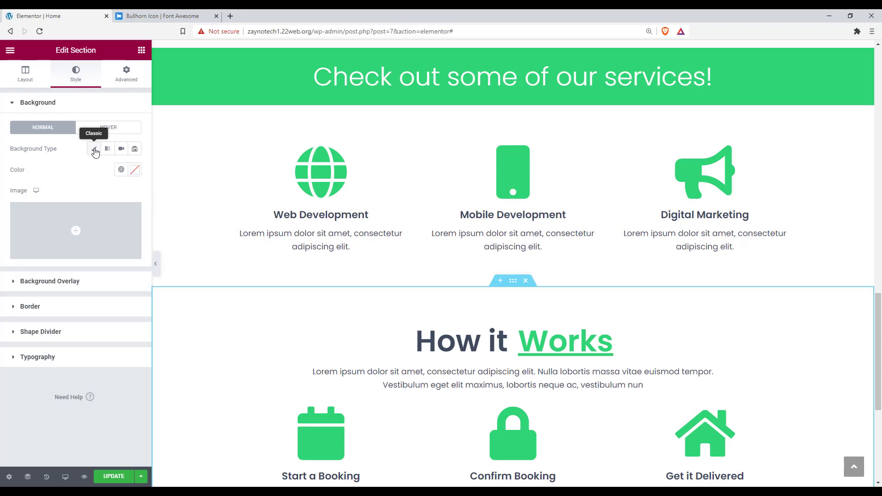
left_click(134, 171)
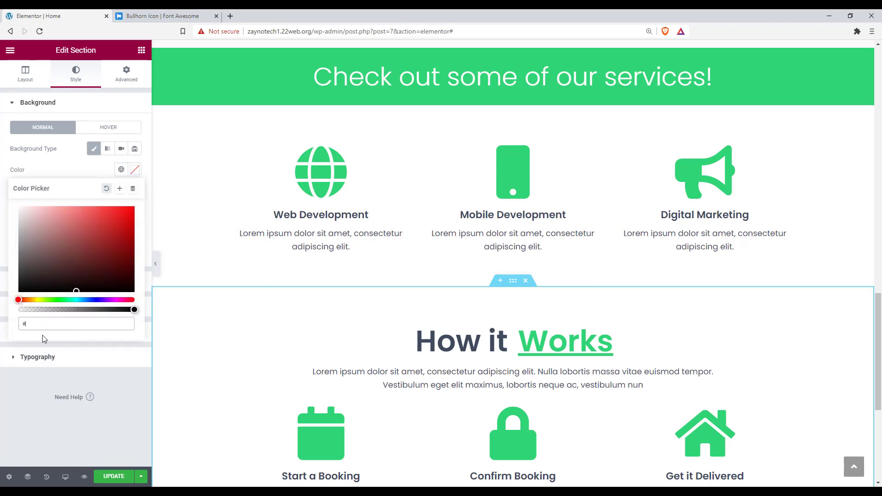
type("#fafafa")
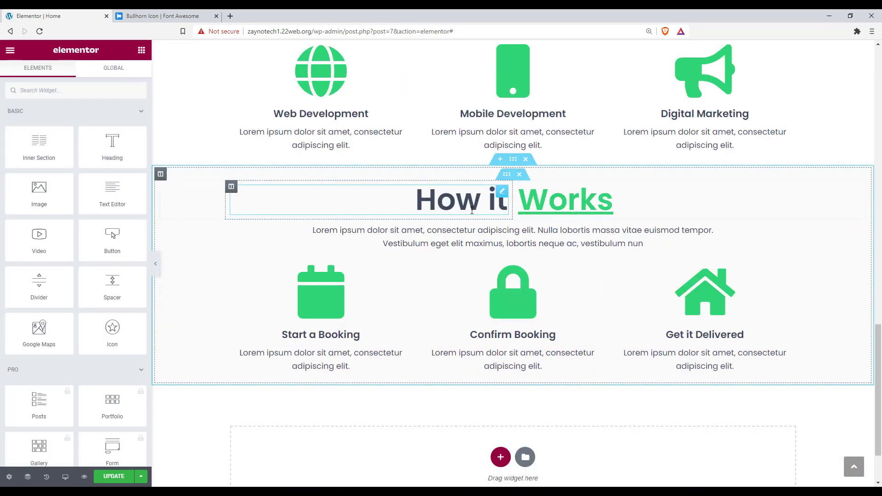
Step: Change the pasted section's two-part title to "Free" and "Consultation", and narrow the "Free" column so the title sits centered
left_click(502, 197)
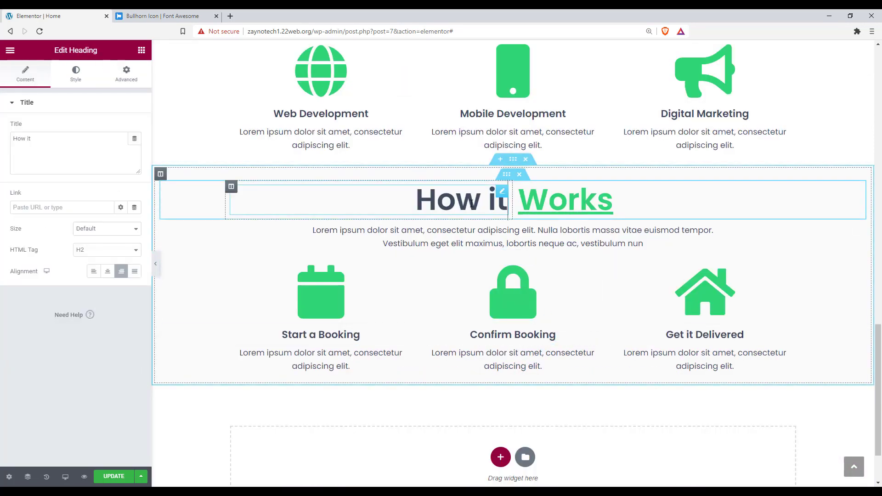
left_click_drag(45, 140, 2, 137)
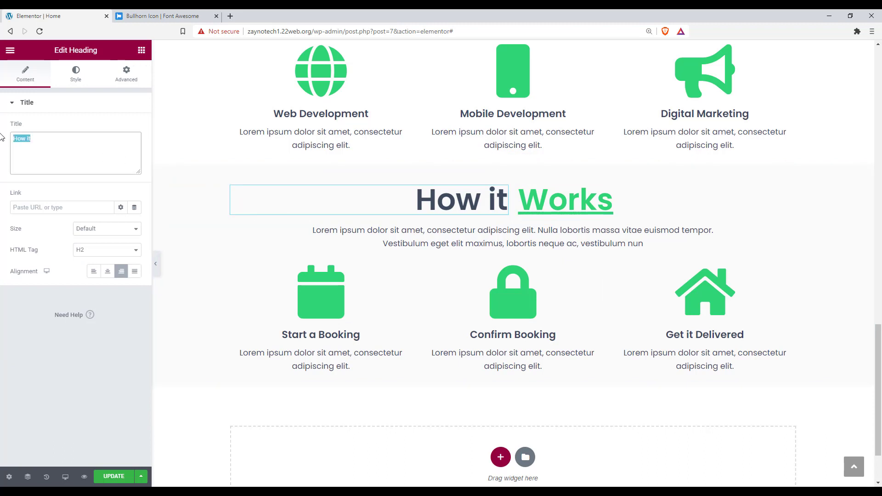
type("Free")
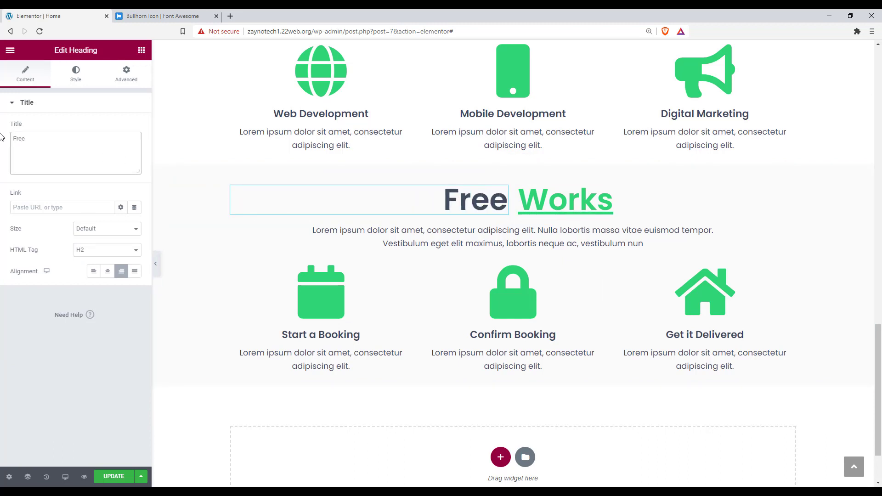
left_click(565, 200)
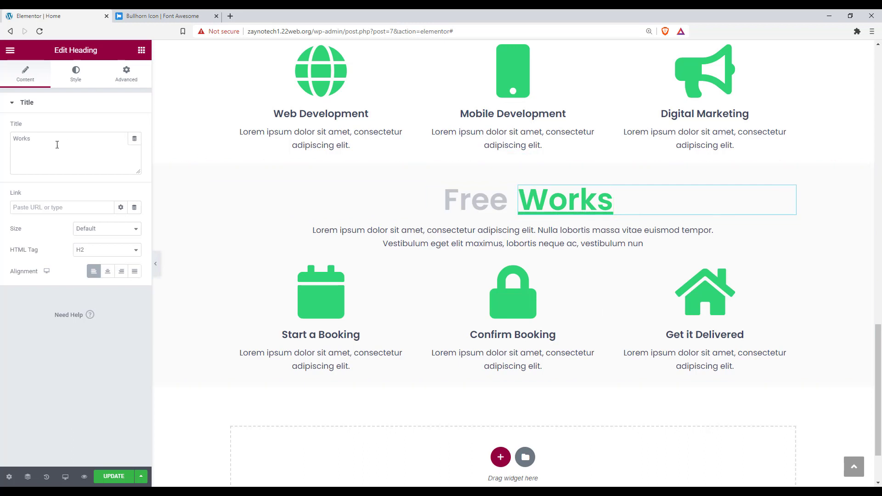
left_click_drag(28, 139, 1, 131)
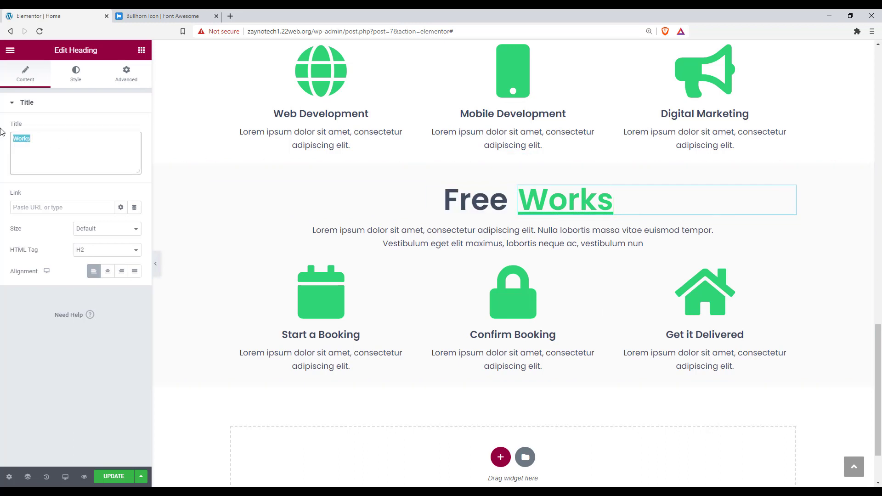
type("Consultation")
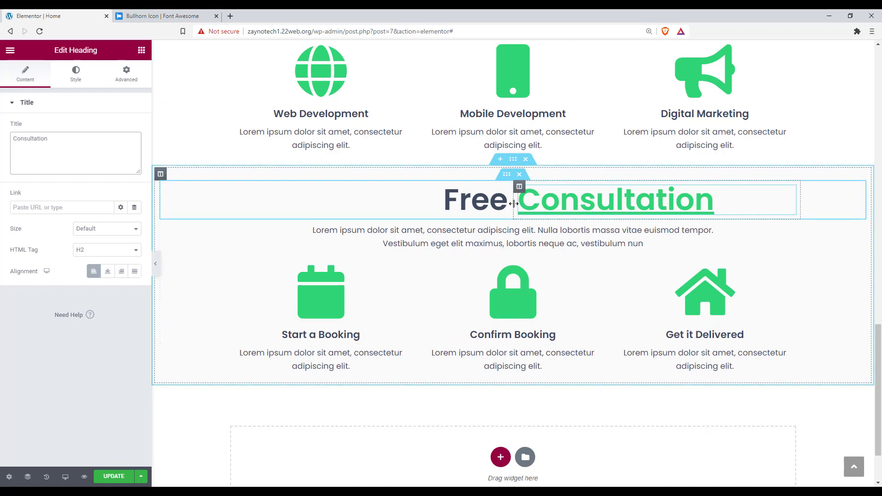
left_click_drag(514, 203, 464, 212)
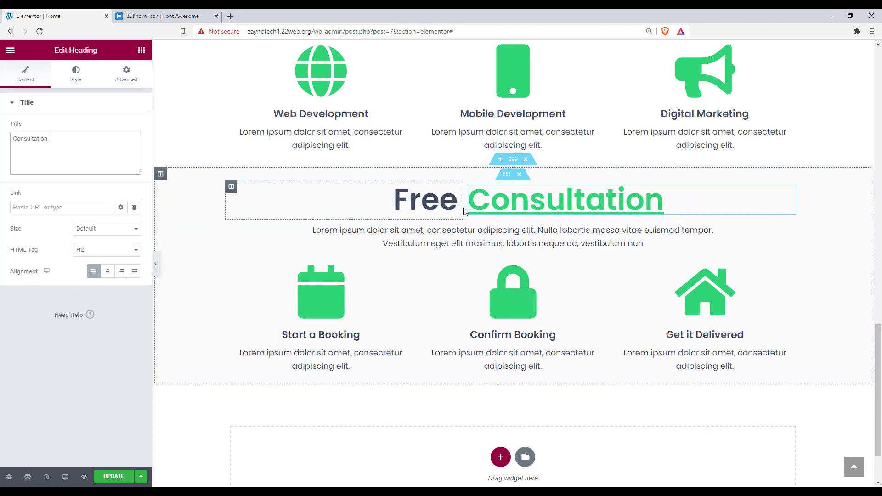
Step: Replace the description under the "Free Consultation" title with "For any information or help you can contact with us. We will love to hear from you!"
left_click(533, 228)
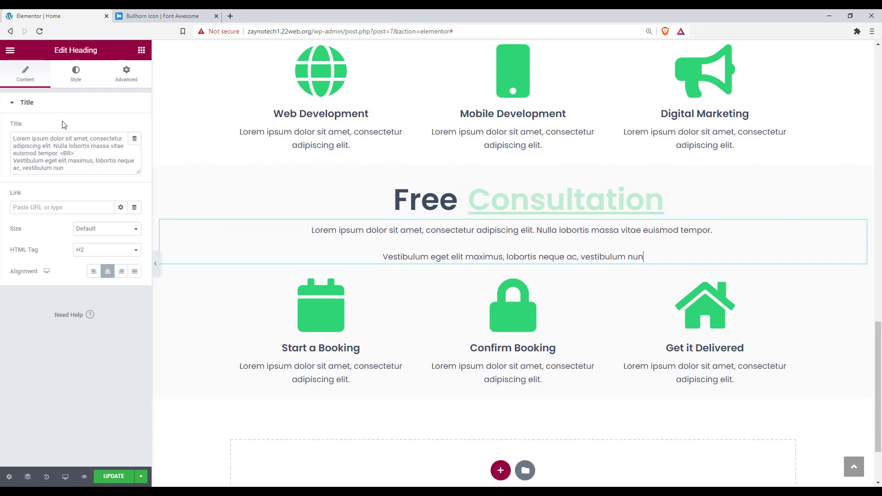
left_click_drag(66, 168, 1, 131)
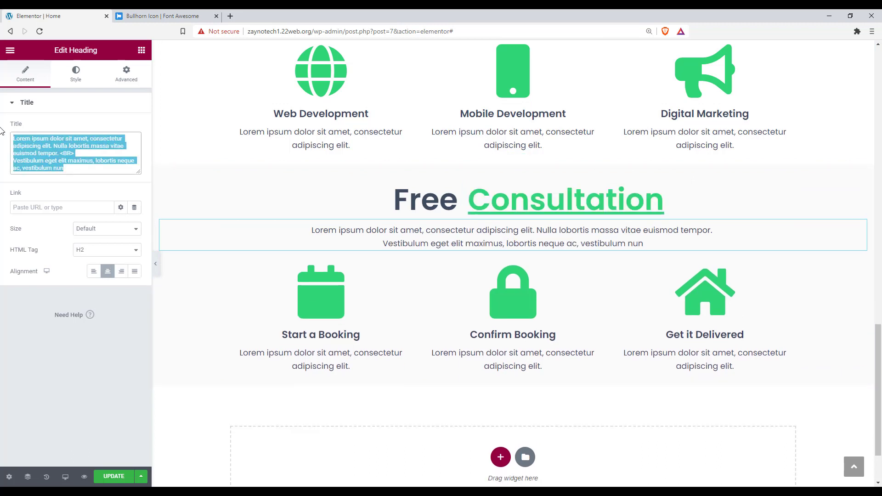
type("For any information or help you can contact with us. We will love to hear from you!")
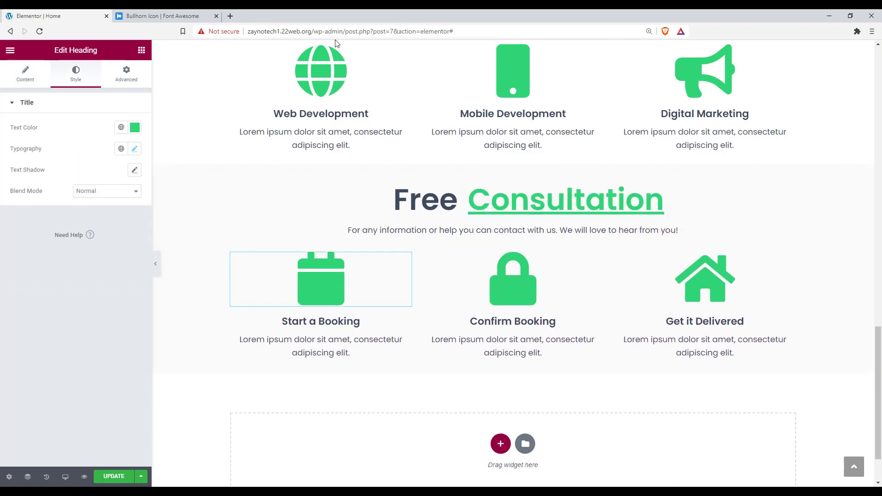
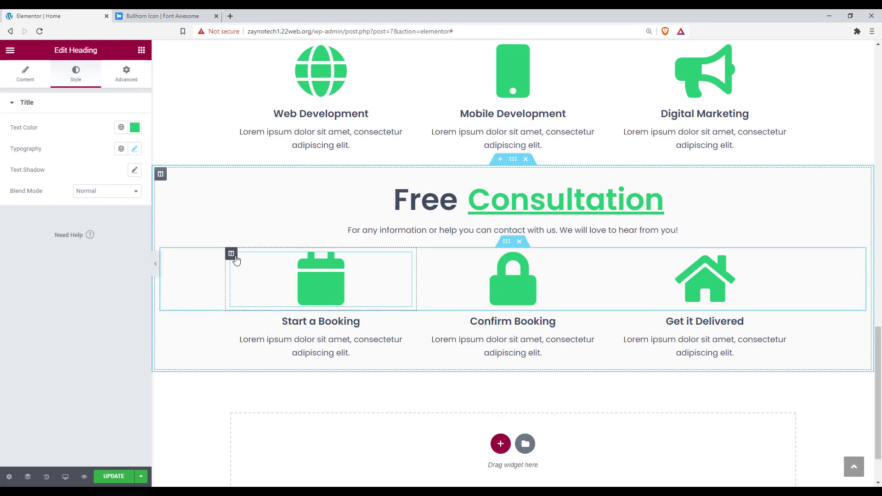
Step: Give the calendar icon's column a box shadow with blur 10 and spread -5, and a border radius of 8 px
left_click(234, 257)
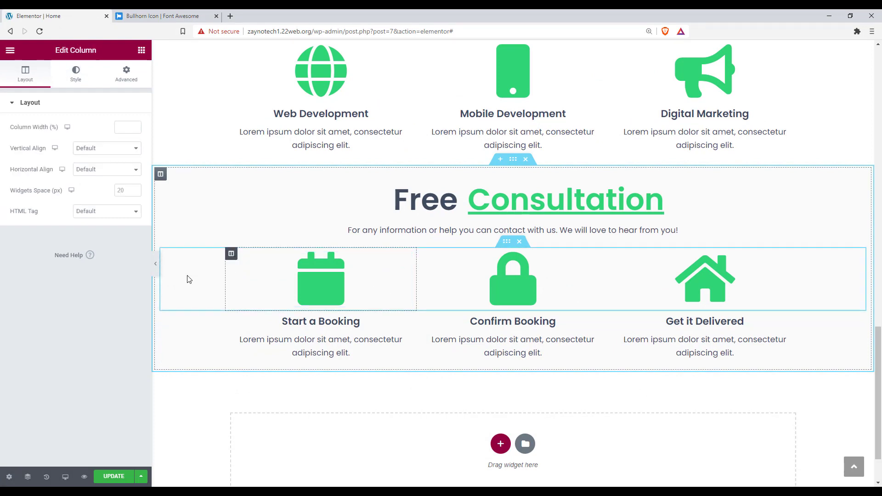
left_click(78, 73)
left_click(101, 175)
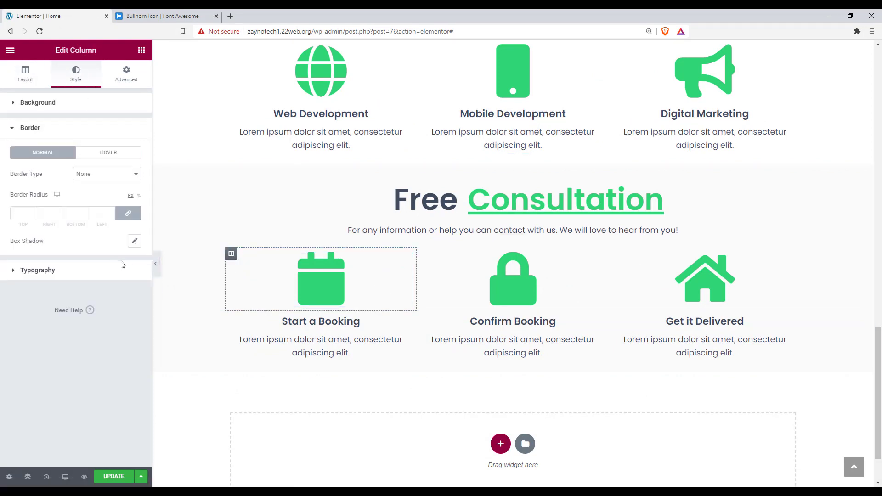
left_click(135, 242)
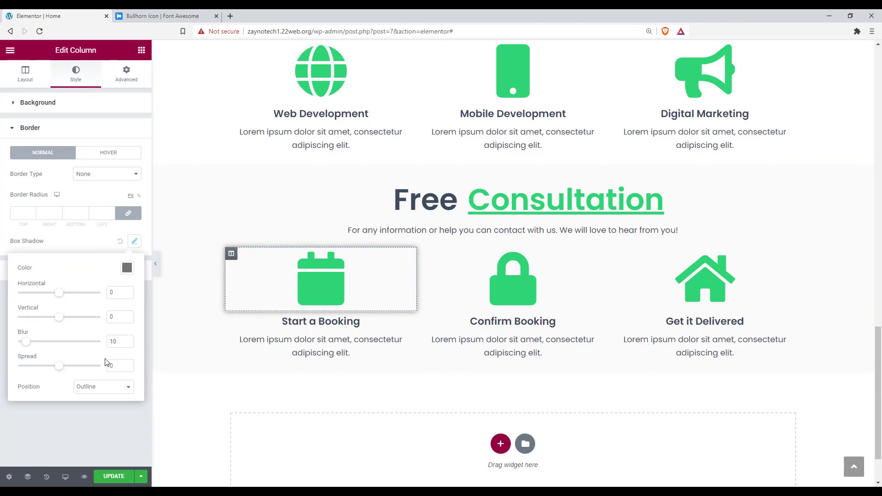
left_click_drag(61, 372, 56, 373)
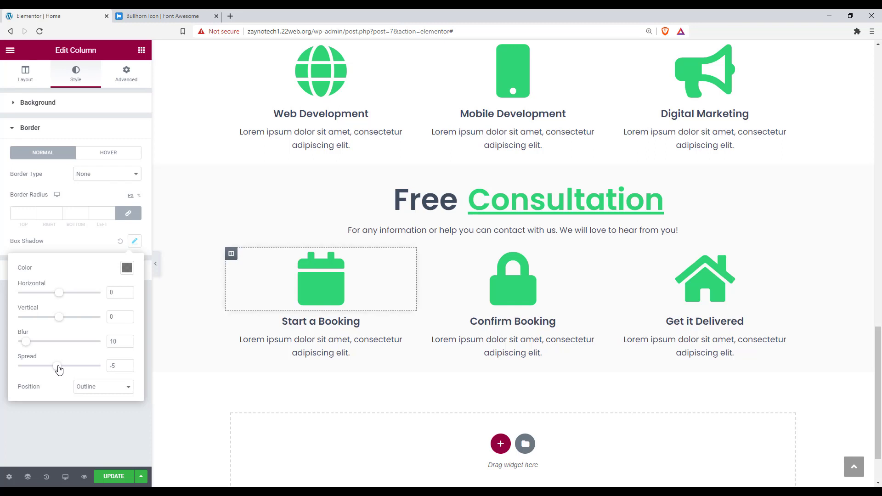
left_click(32, 212)
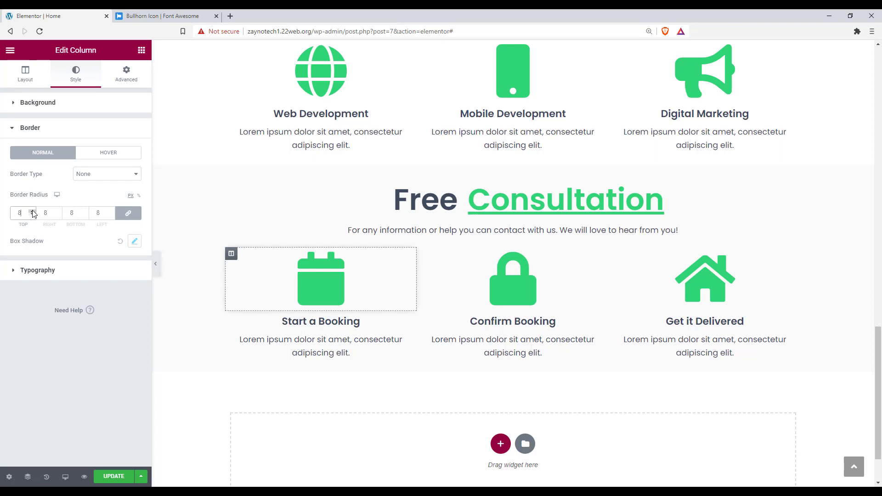
Step: Reduce the calendar icon's typography size to 59 px
left_click(224, 229)
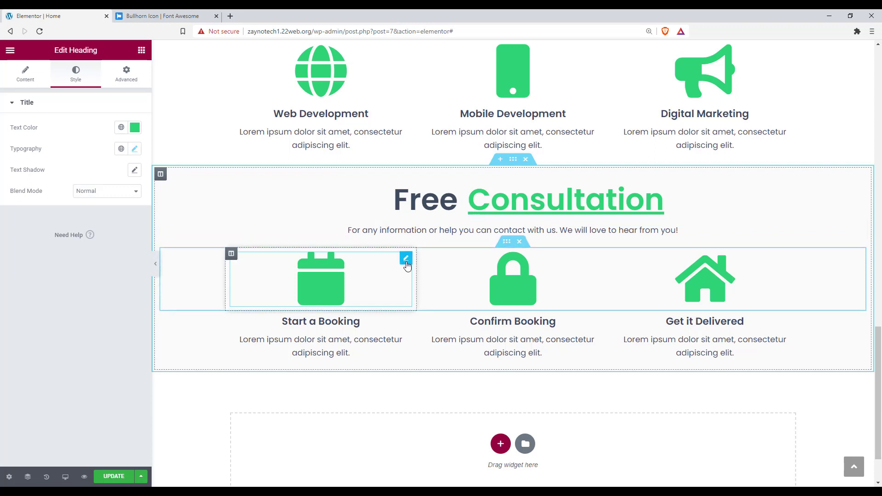
left_click(136, 151)
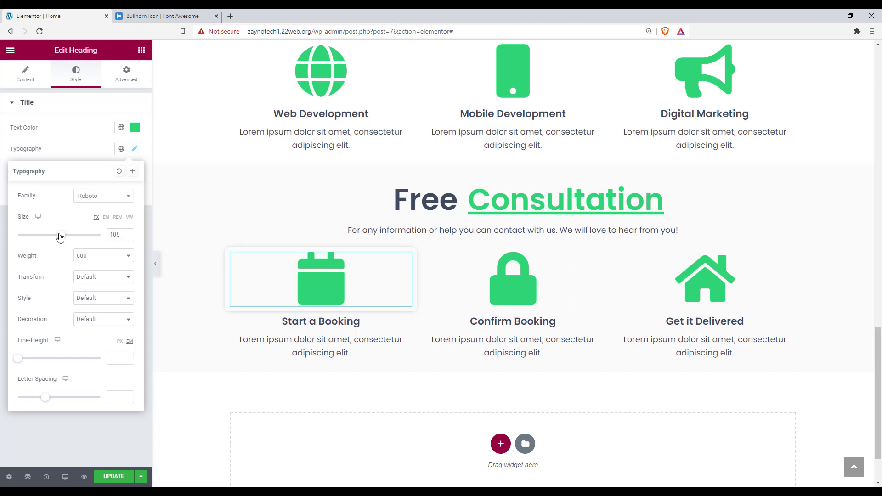
left_click_drag(60, 236, 41, 238)
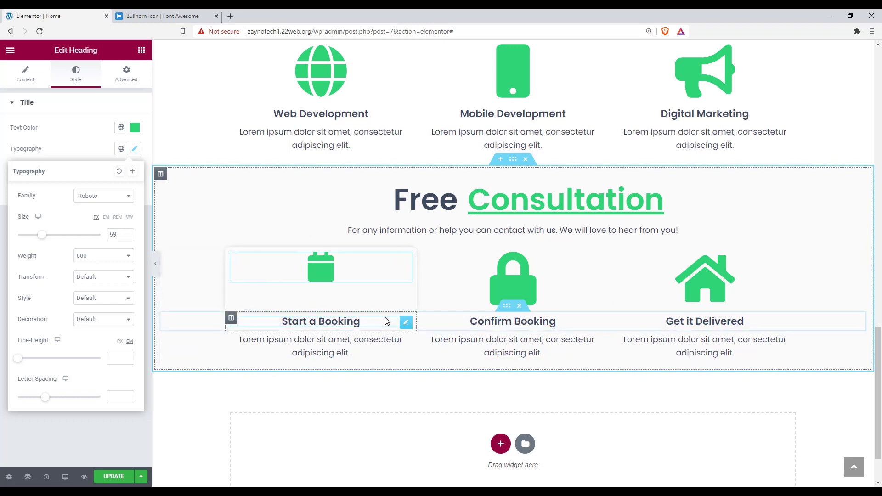
Step: Copy the "Start a Booking" title and paste it into the calendar icon's column
right_click(407, 326)
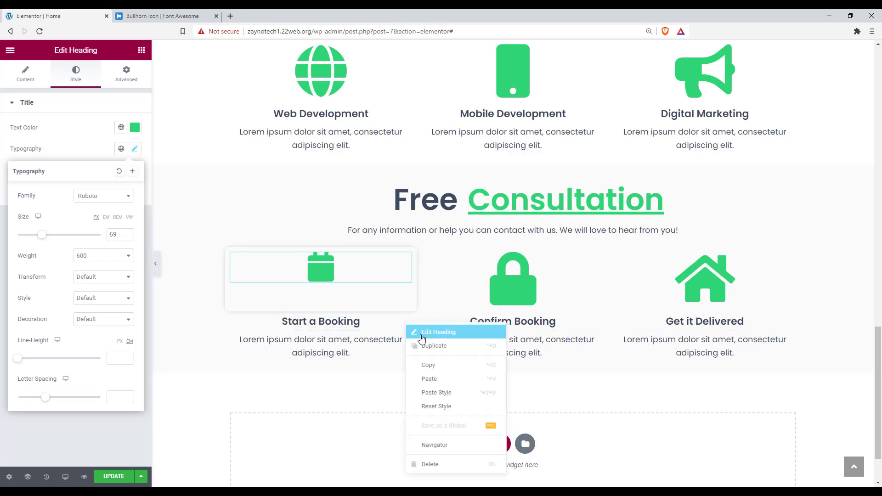
left_click(431, 365)
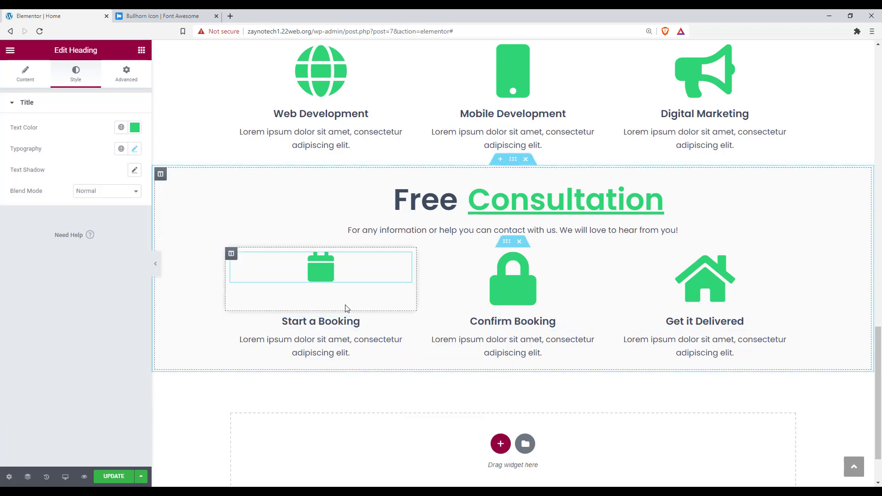
right_click(310, 294)
left_click(343, 366)
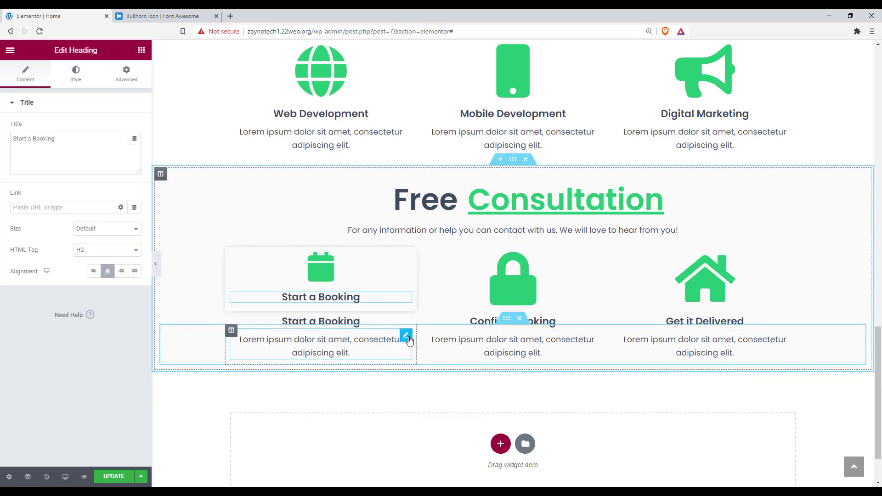
Step: Copy the booking description into the calendar card below its title, and delete the separate title and description rows underneath
right_click(409, 340)
left_click(394, 370)
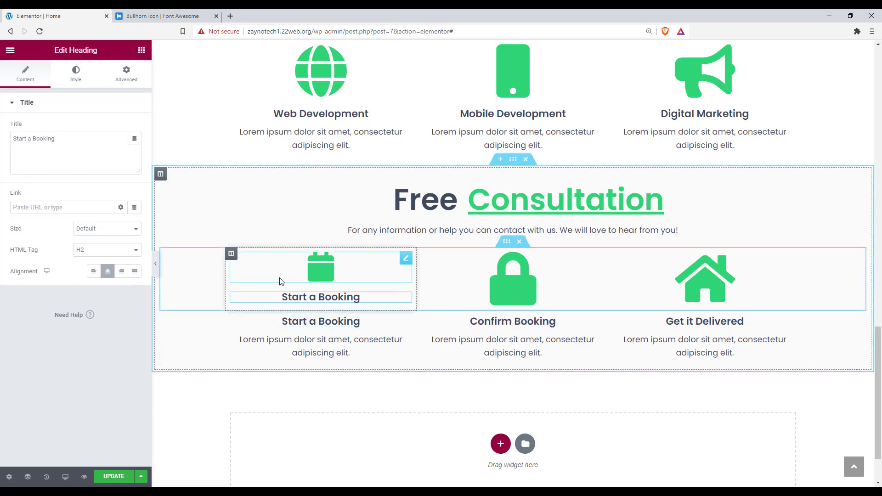
right_click(309, 308)
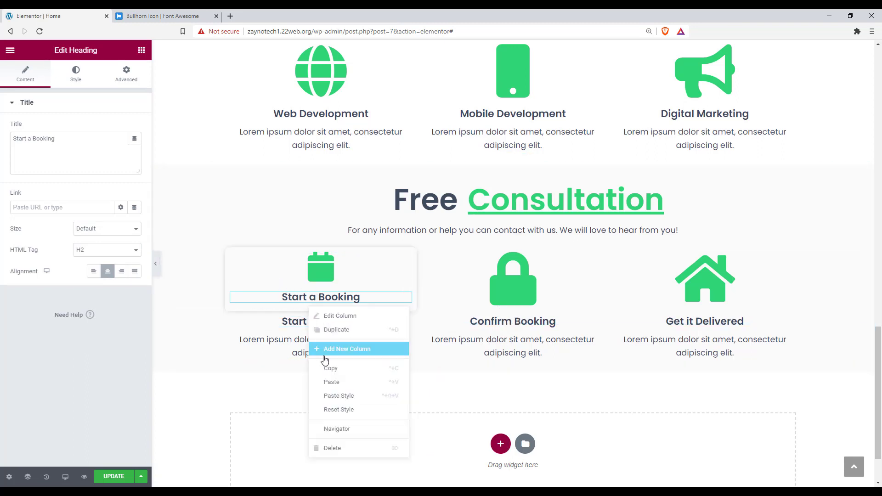
left_click(330, 378)
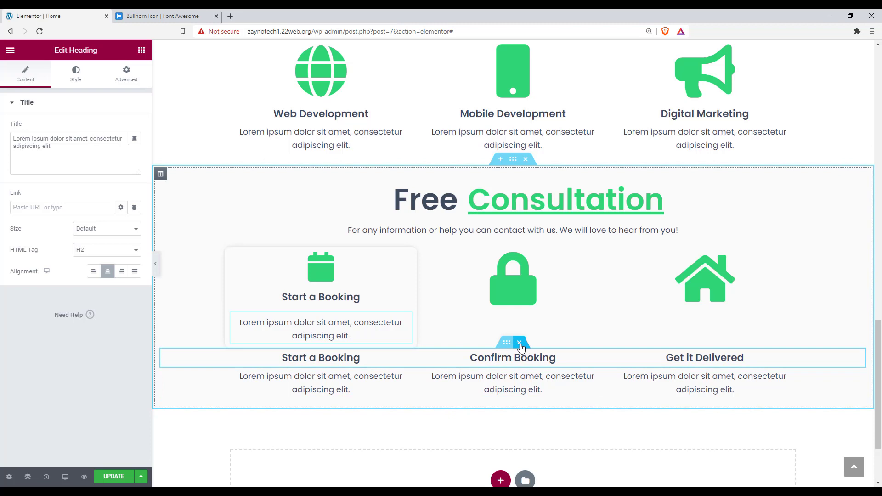
left_click(519, 343)
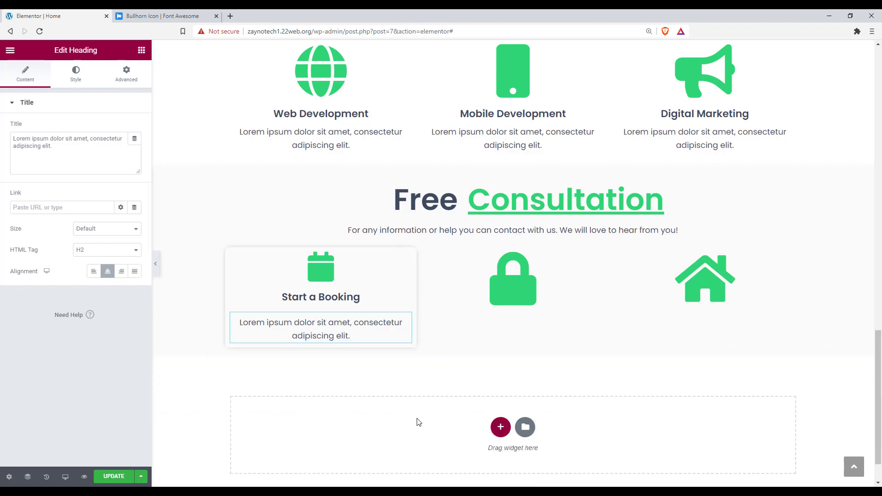
Step: Copy the finished "Start a Booking" card column and paste it twice into the same row
right_click(232, 255)
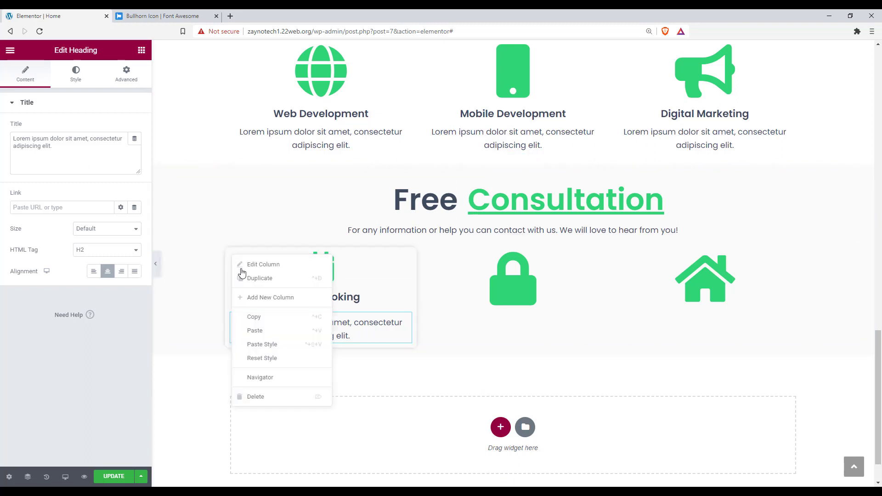
left_click(265, 330)
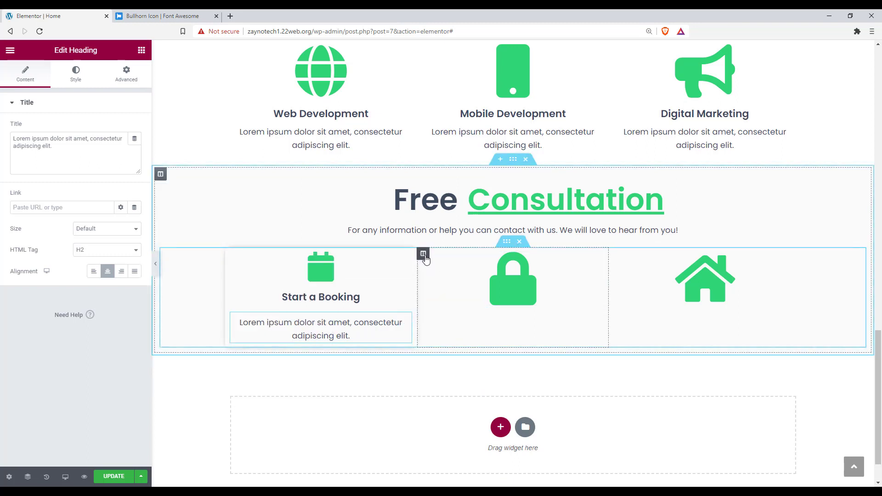
right_click(425, 256)
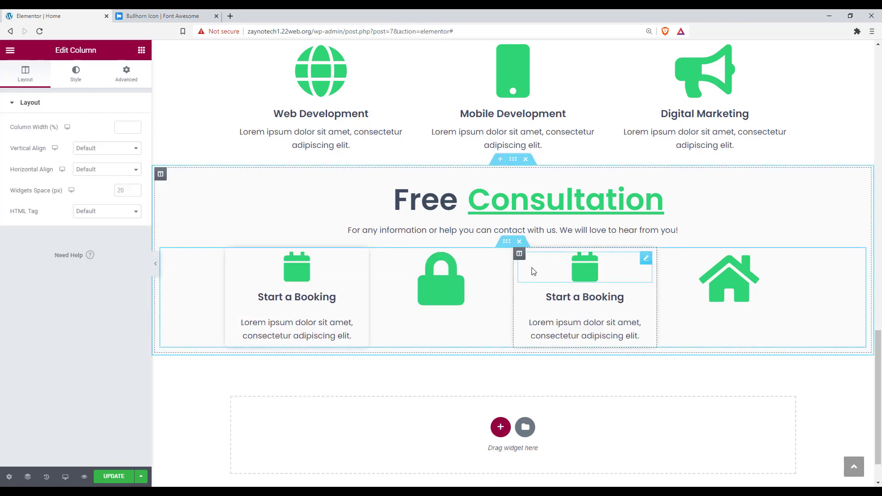
right_click(519, 260)
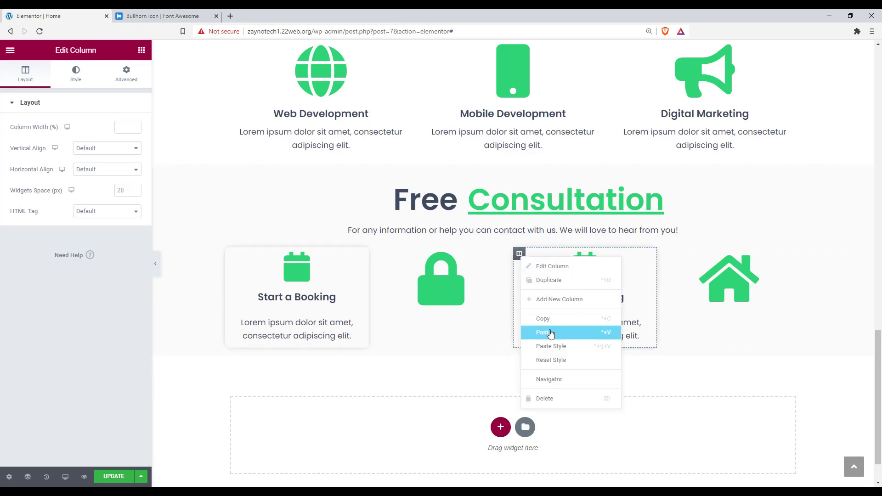
left_click(546, 334)
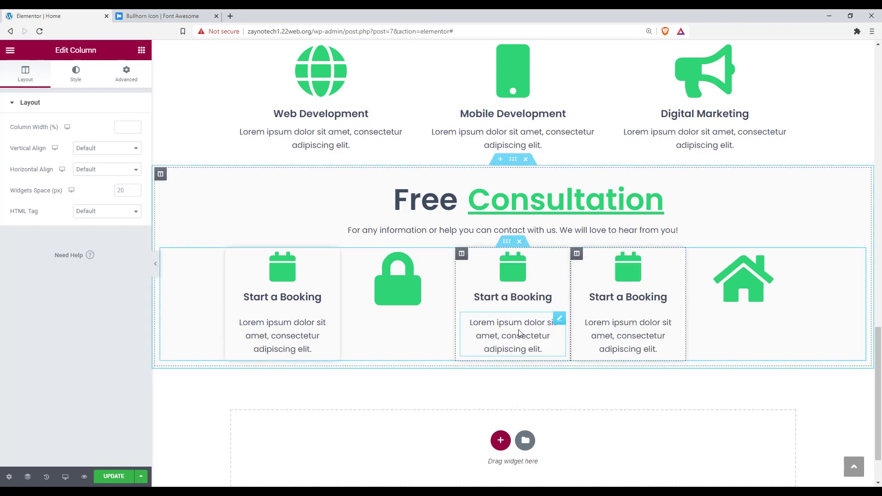
Step: Delete the old lock icon and house icon columns from the card row
right_click(348, 254)
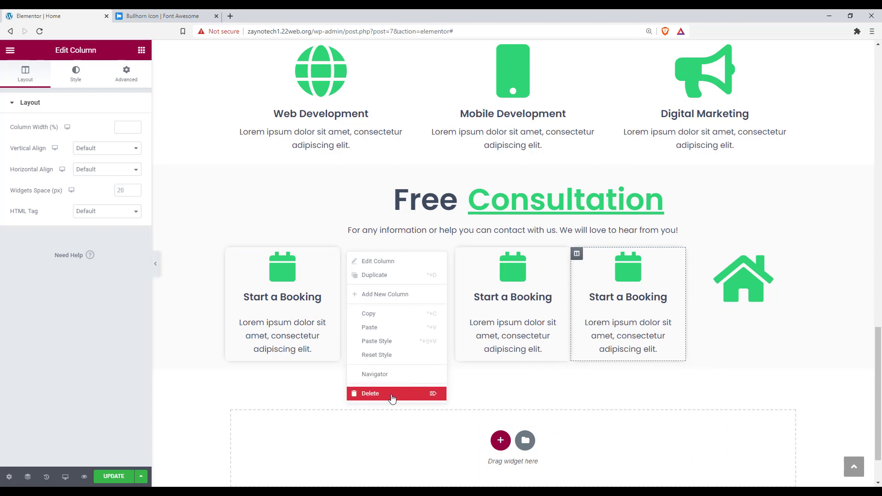
left_click(391, 394)
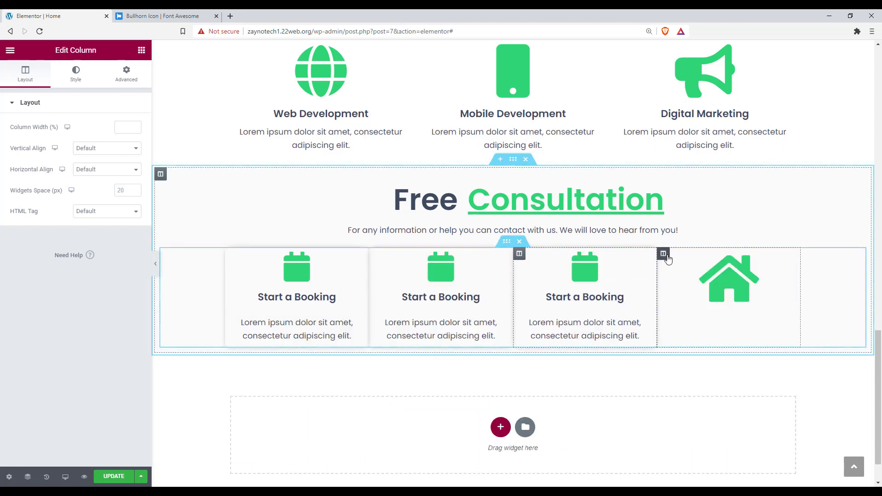
right_click(664, 255)
left_click(686, 396)
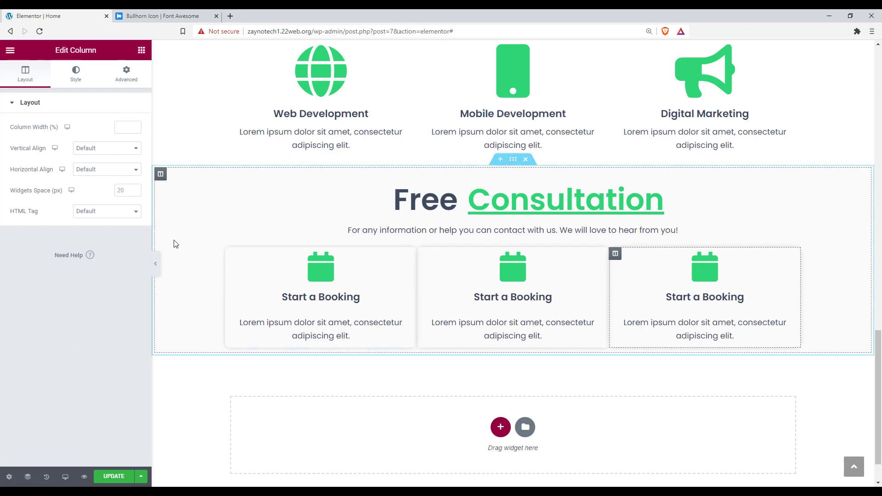
Step: Unlink the first card column's margins and set its right margin to 15 px
left_click(232, 255)
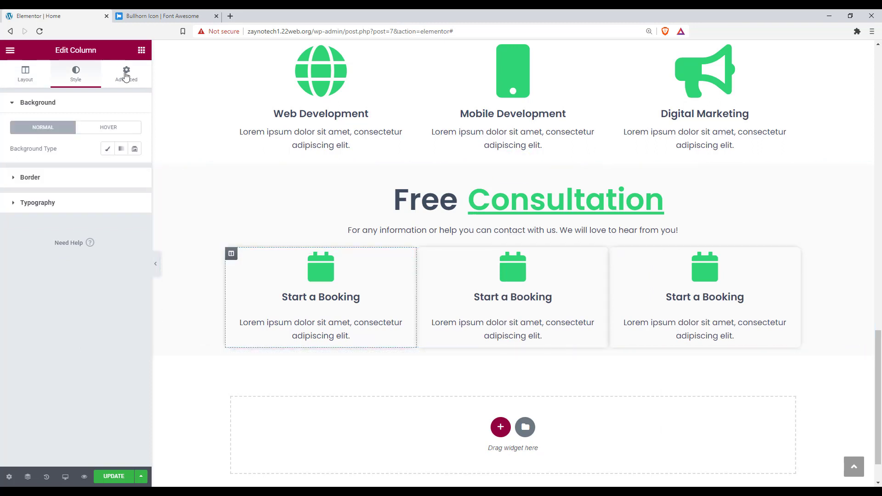
left_click(127, 73)
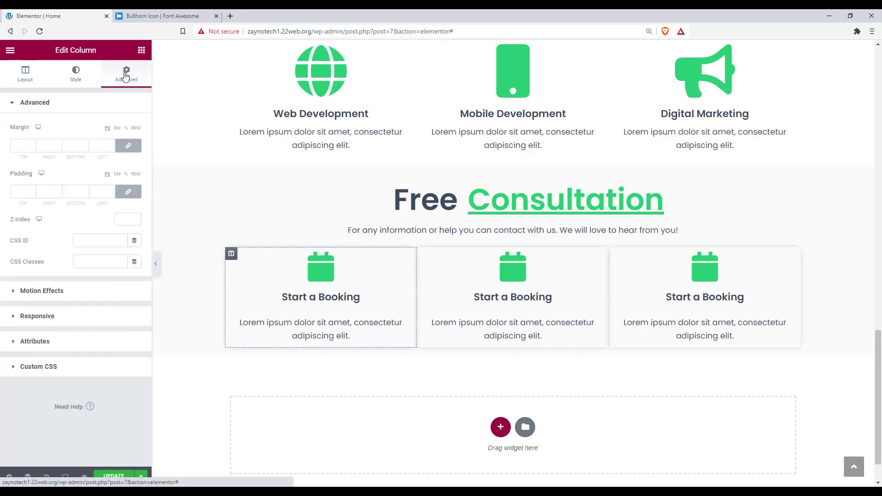
left_click(128, 146)
left_click(59, 144)
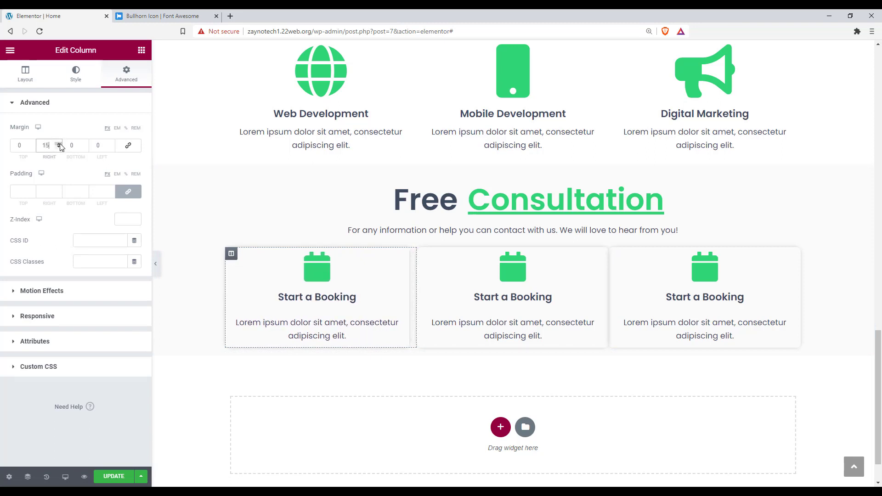
Step: Unlink the middle card column's margins and set its right margin to 15 px, matching the first card
left_click(423, 255)
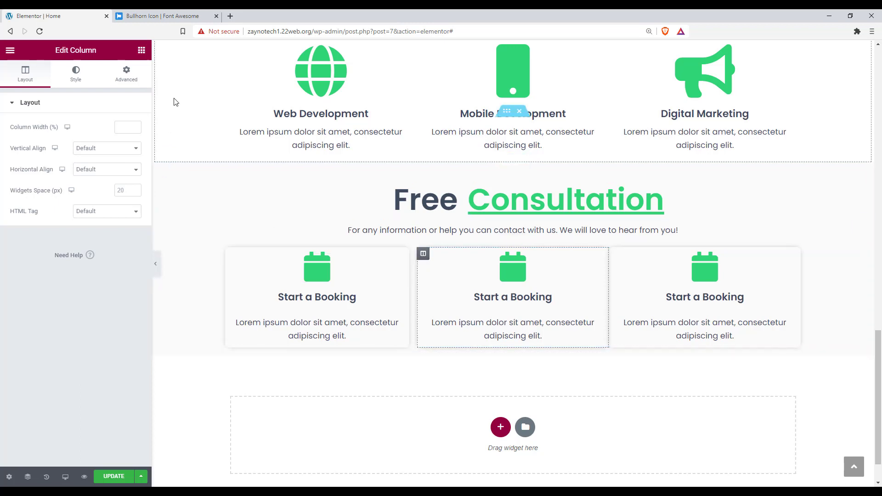
left_click(127, 73)
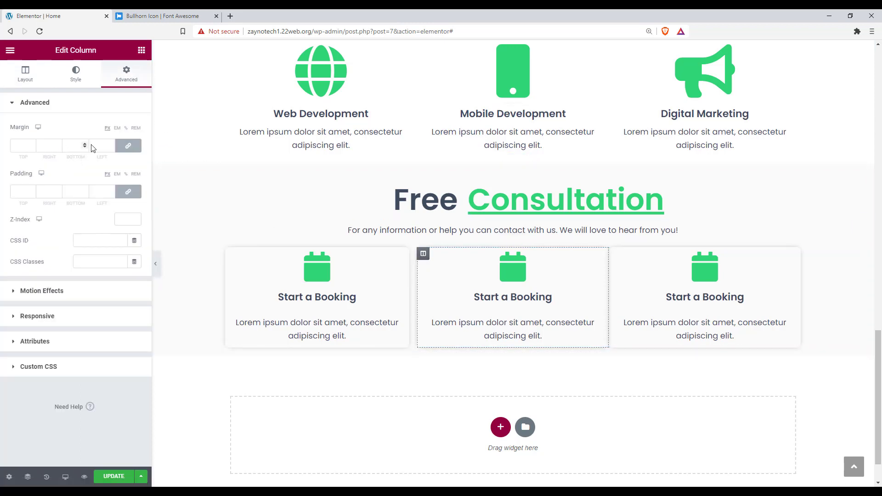
left_click(128, 146)
left_click(60, 144)
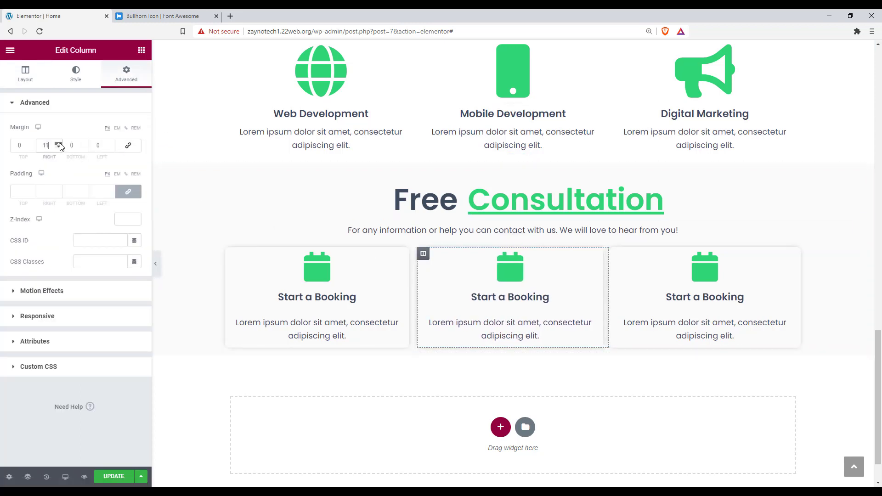
left_click(60, 144)
left_click(60, 144)
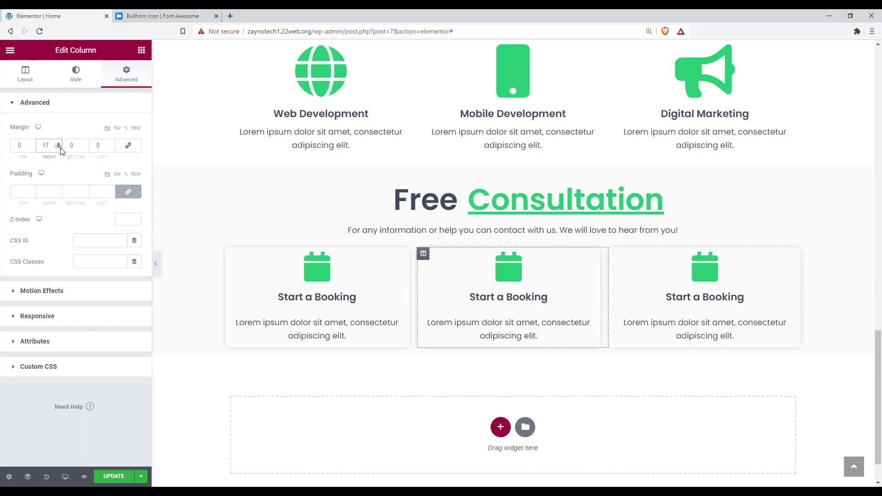
left_click(60, 147)
left_click(59, 147)
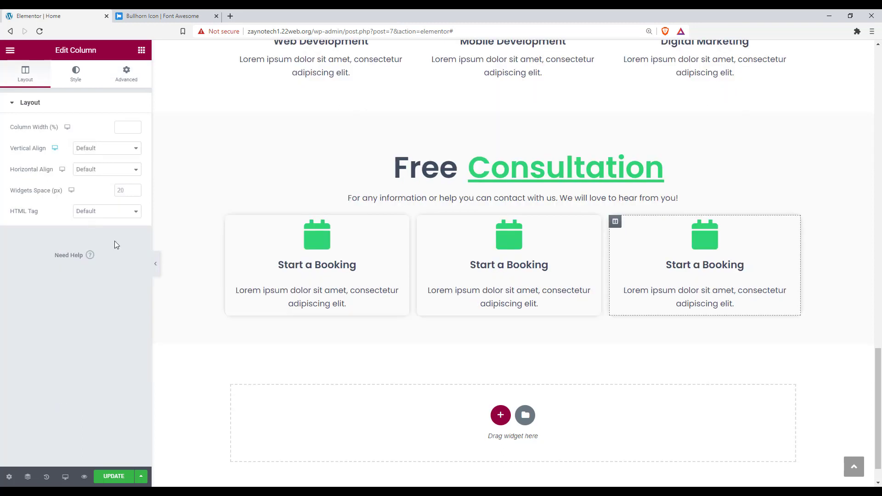
Step: Retitle the first consultation card "Call Us" and replace its description with the contact phone number
left_click(307, 265)
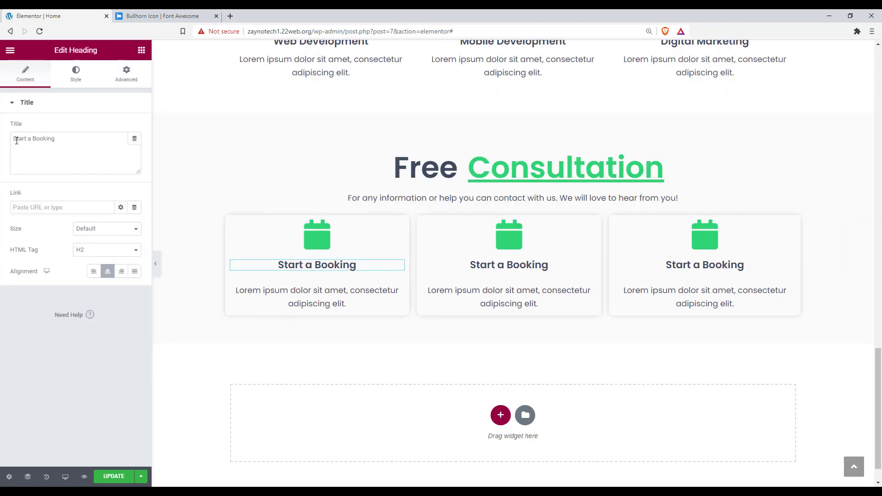
triple_click(17, 141)
type("Ca")
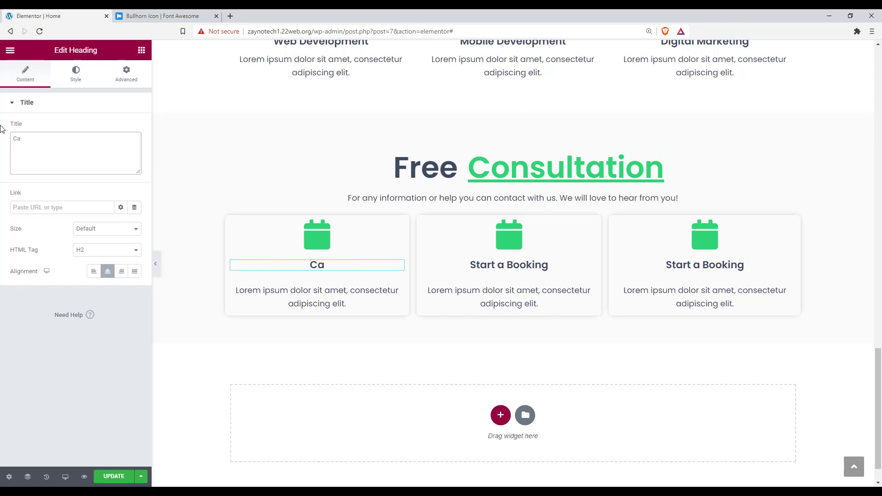
type("ll Us")
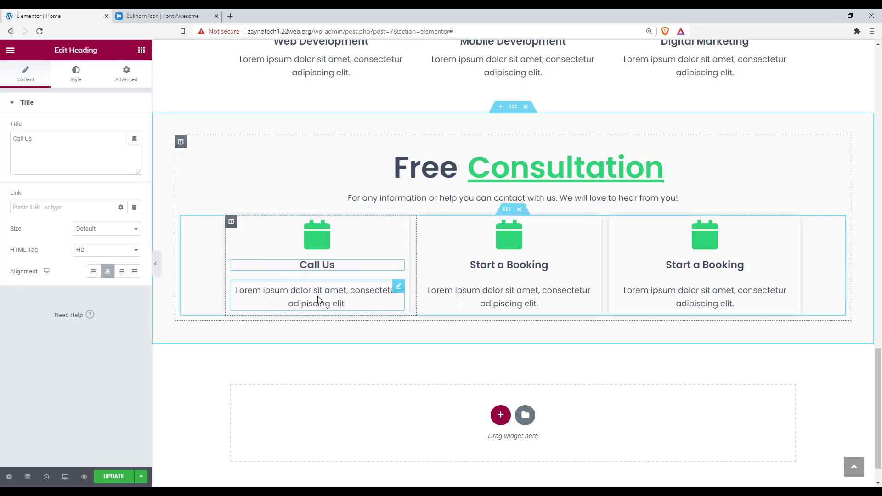
left_click(318, 299)
triple_click(39, 161)
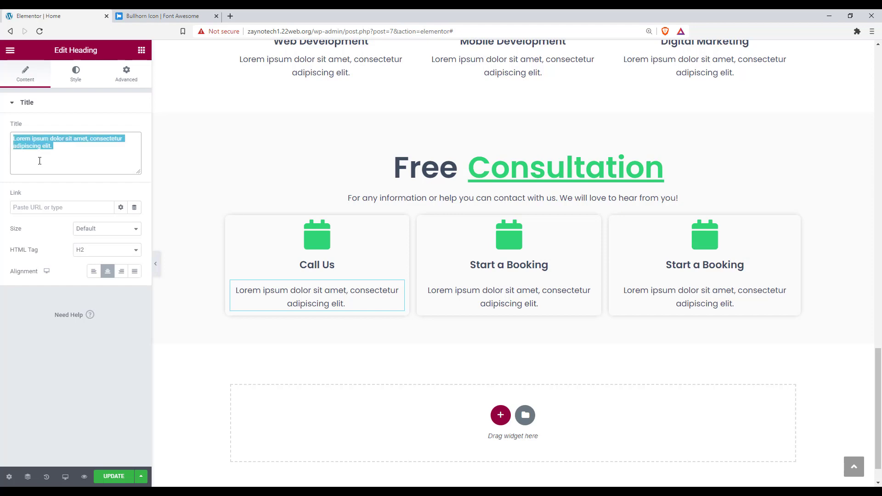
type("878-123-123")
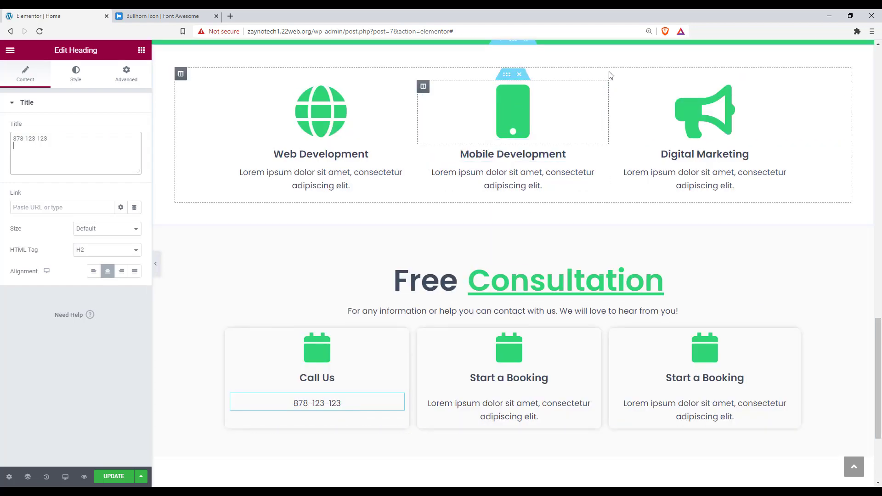
Step: Copy the fa-mobile icon code from the Mobile Development column and replace the calendar icon code in the "Call Us" card with it
key("ctrl+a")
type("<i class=\"fa fa-mobile\" aria-hidden=\"true\"></i>")
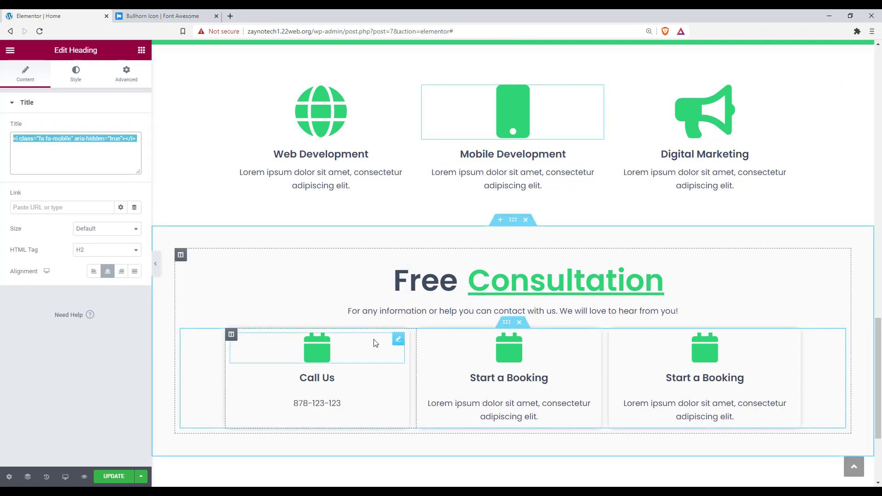
left_click(398, 339)
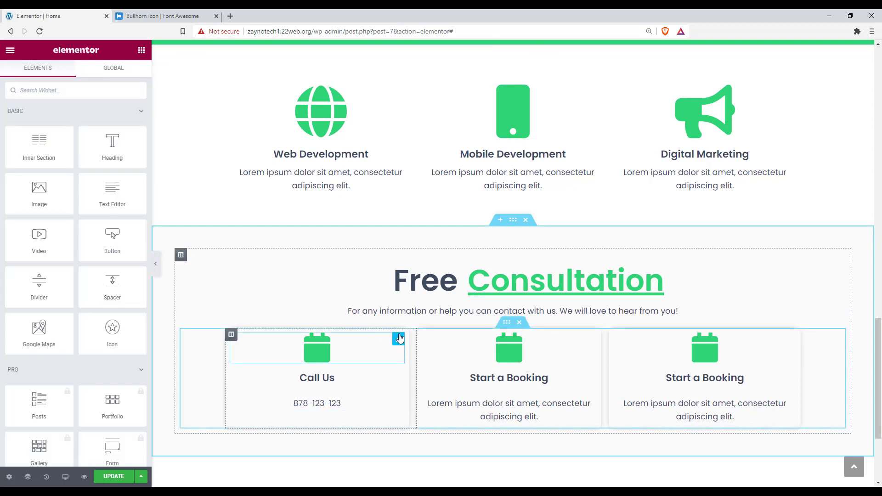
left_click(399, 341)
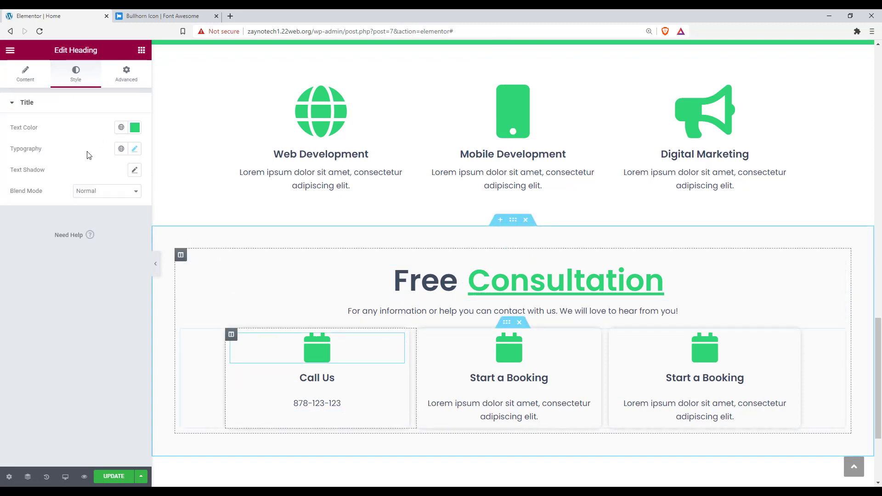
left_click(25, 74)
left_click(60, 149)
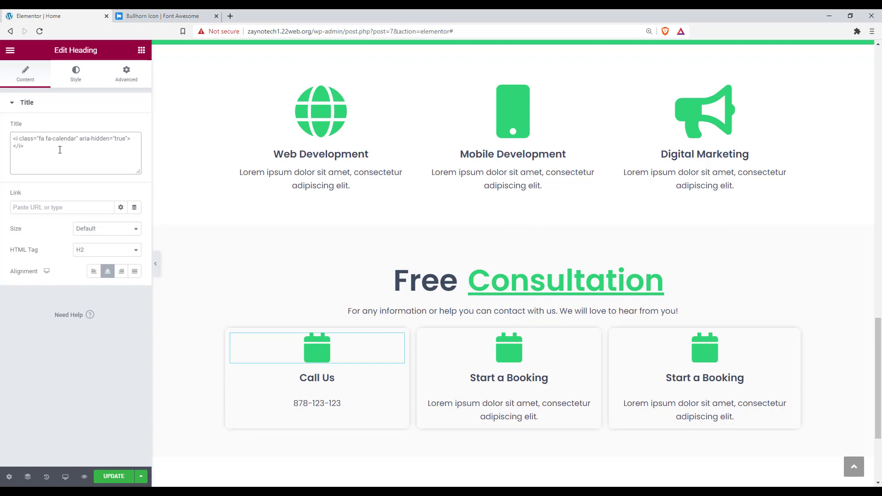
key("ctrl+a")
type("<i class=\"fa fa-mobile\" aria-hidden=\"true\"></i>")
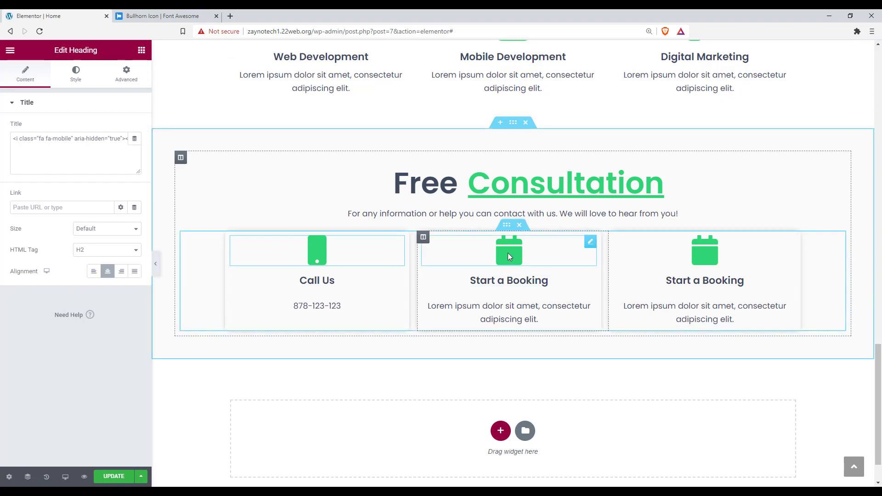
Step: Search the web for the Font Awesome envelope icon, open its Font Awesome page and copy the solid icon's HTML code
left_click(184, 15)
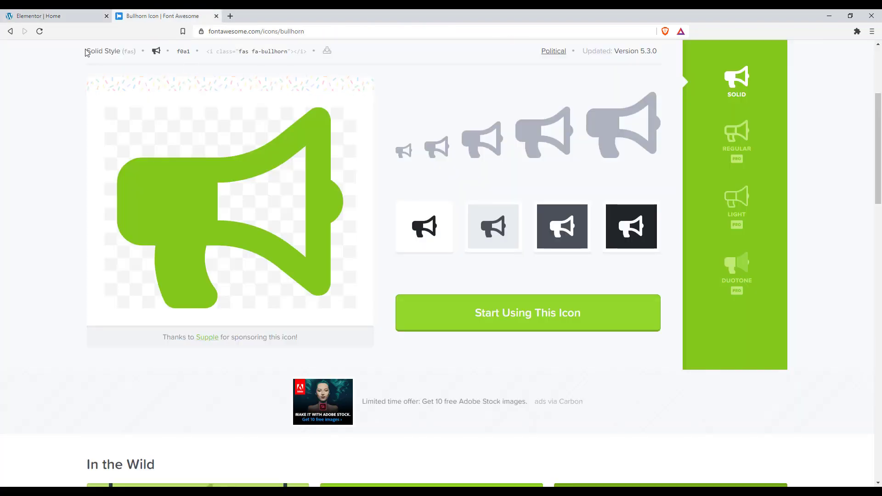
scroll(87, 52, "up", 4)
left_click(10, 30)
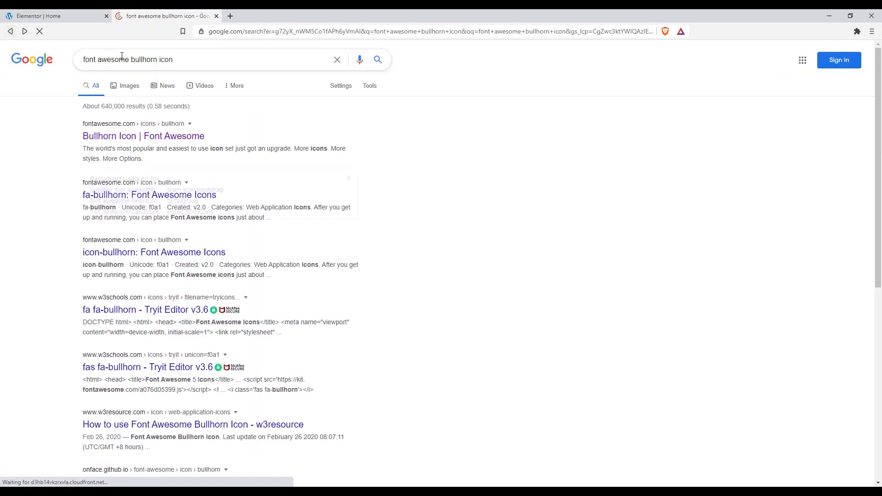
left_click(132, 59)
left_click_drag(160, 60, 134, 60)
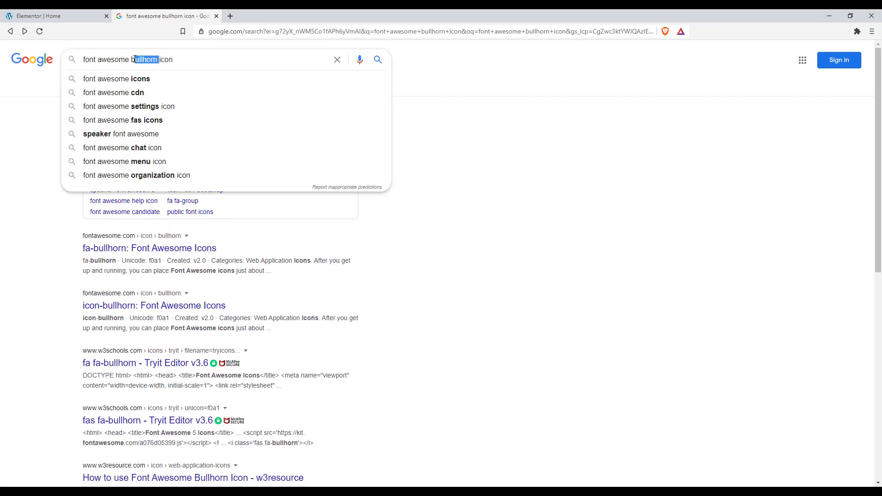
type("enve")
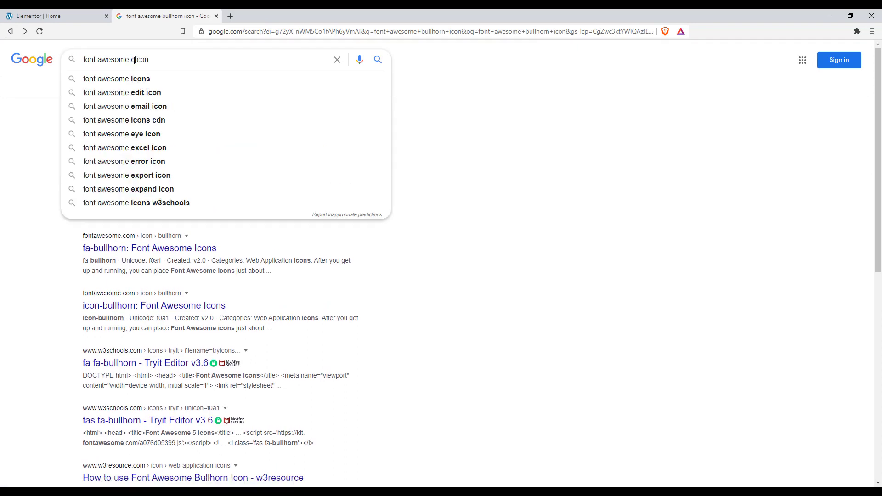
type("lope")
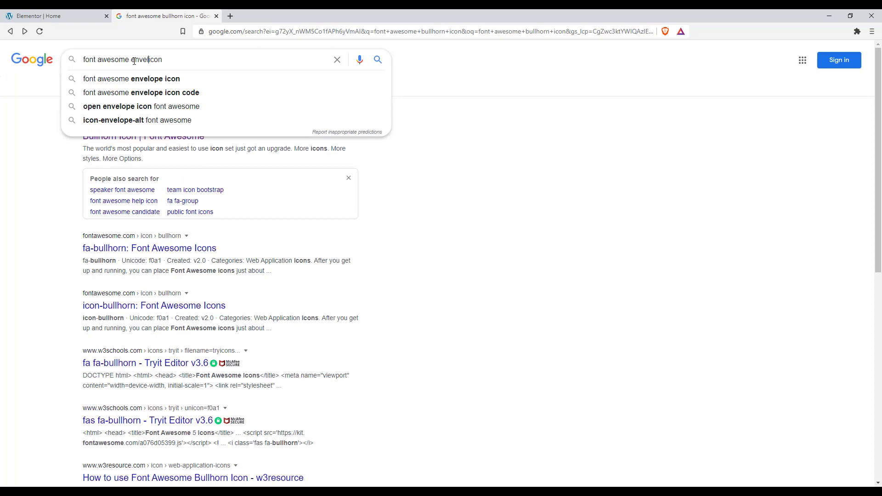
key("Return")
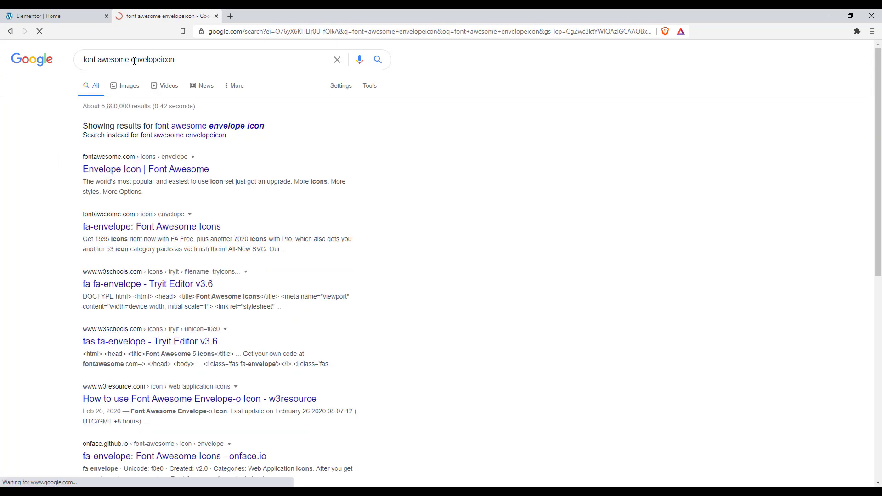
left_click(200, 167)
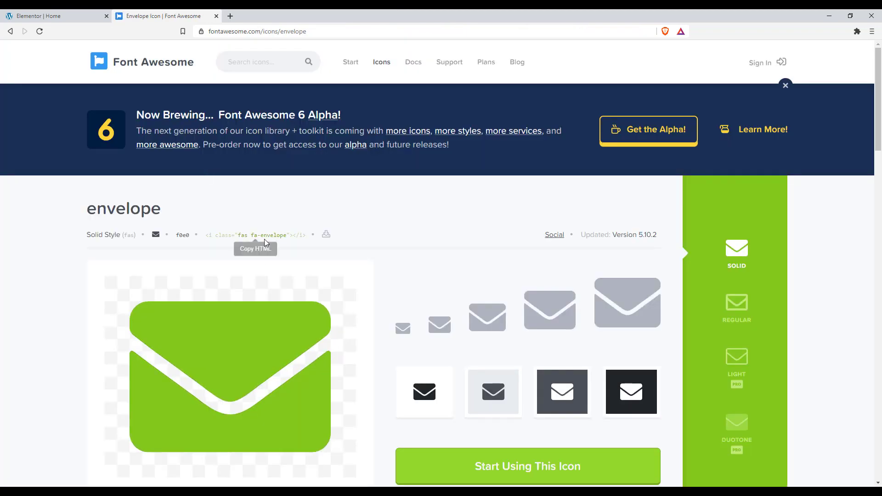
left_click(266, 242)
Step: Back in the Elementor page, replace the middle card's calendar icon code with the copied fa-envelope code
left_click(46, 16)
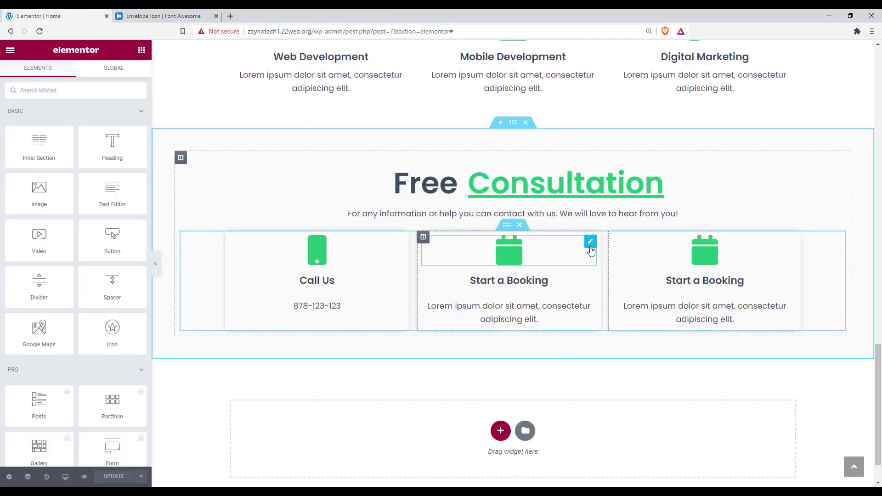
left_click(588, 239)
left_click(94, 150)
key("ctrl+a")
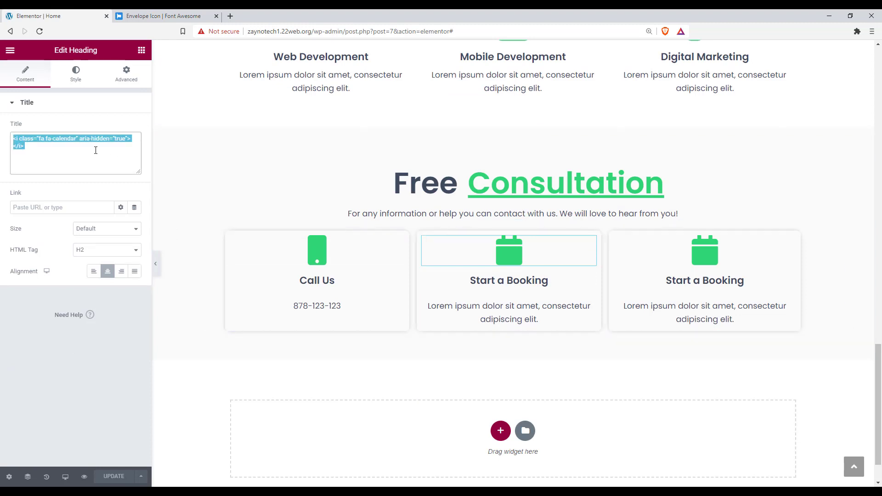
key("ctrl+v")
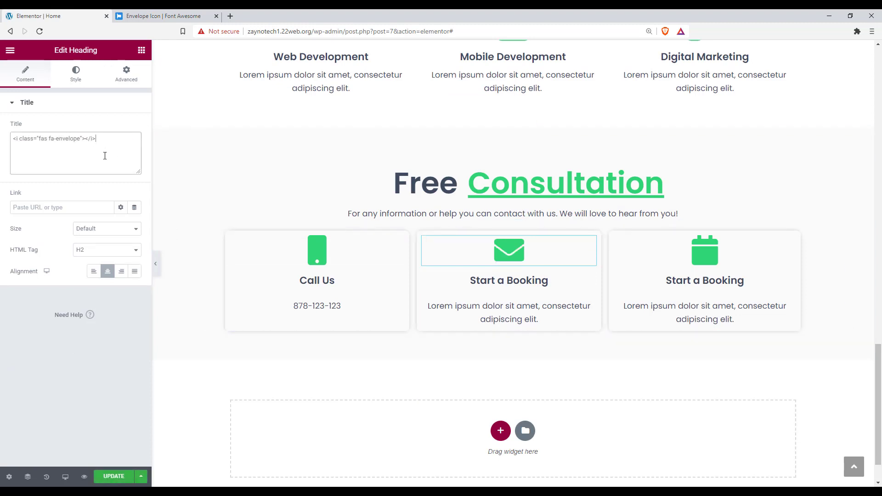
Step: Retitle the middle card "Mail Us" and replace its description with the contact e-mail address
left_click(590, 286)
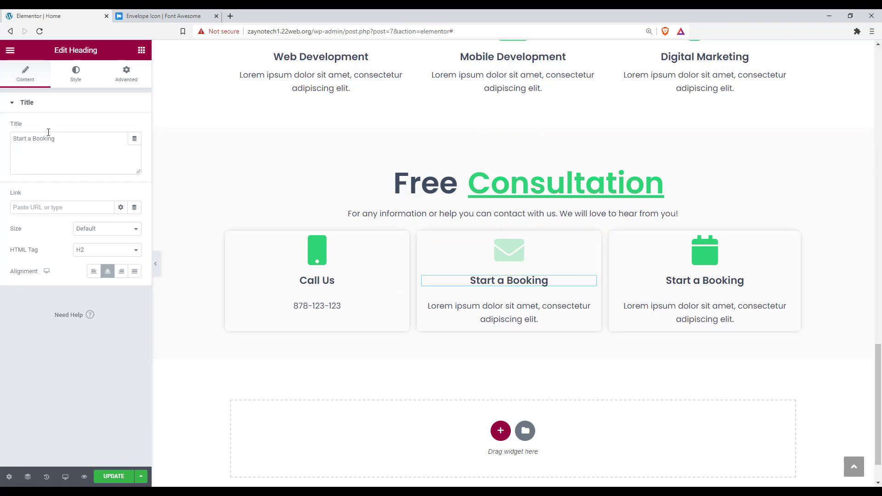
left_click_drag(55, 138, 2, 137)
type("M")
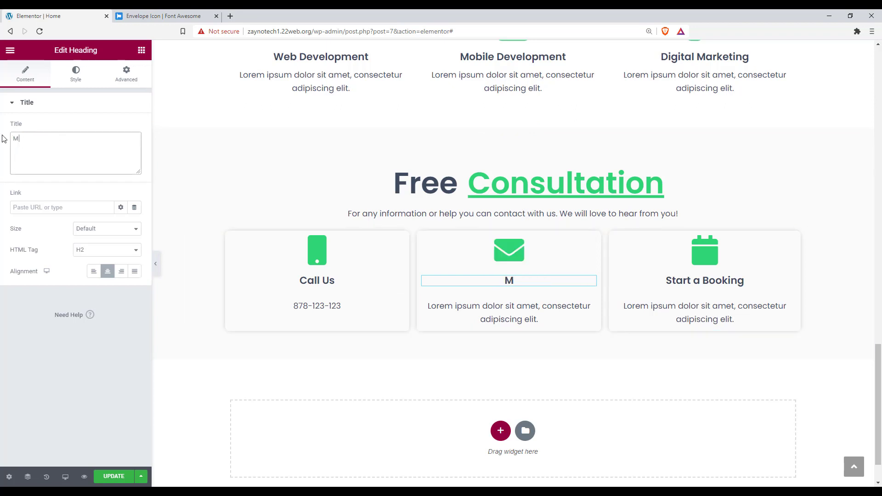
type("ail Us")
left_click(509, 312)
left_click(86, 160)
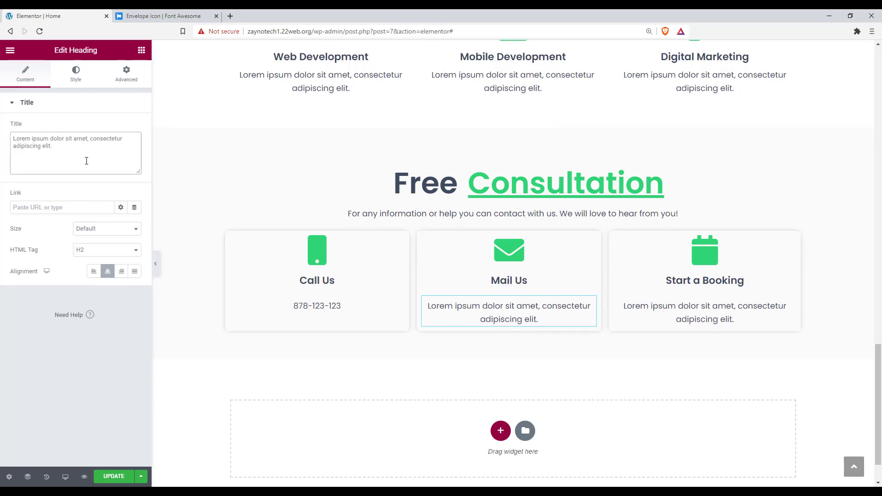
key("ctrl+a")
key("BackSpace")
key("ctrl+v")
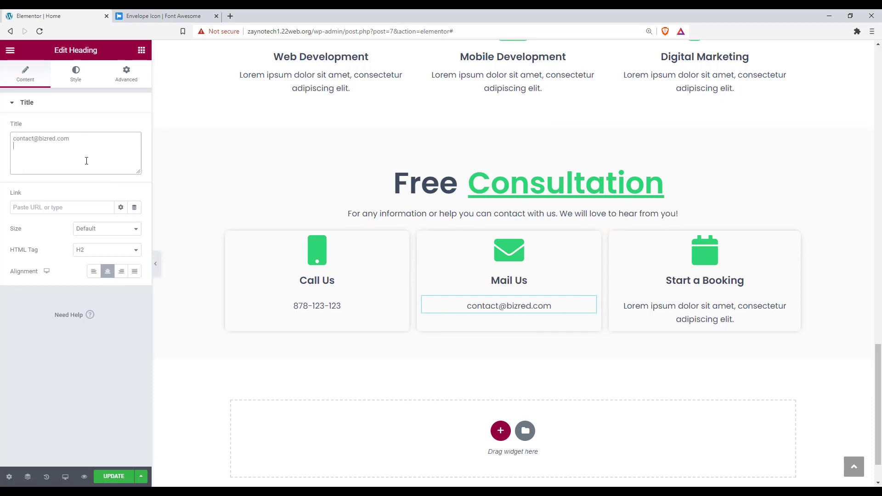
Step: Go back to the Font Awesome web search and search for "font awesome map icon"
left_click(165, 16)
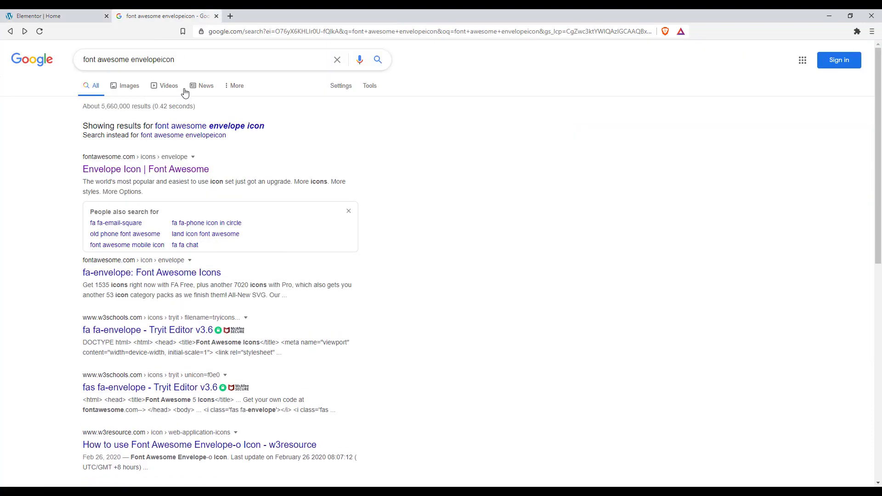
left_click(161, 60)
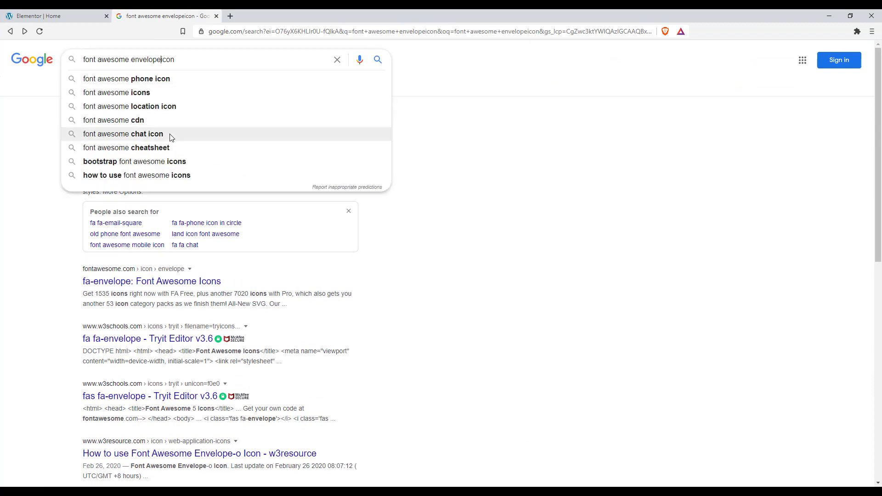
key("BackSpace")
key("BackSpace")
key("BackSpace")
key("BackSpace")
key("BackSpace")
key("BackSpace")
key("BackSpace")
key("BackSpace")
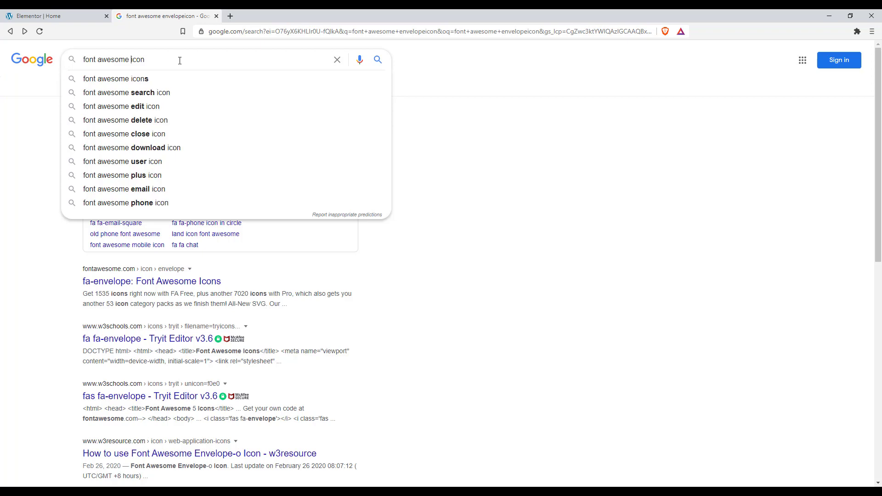
type("map ")
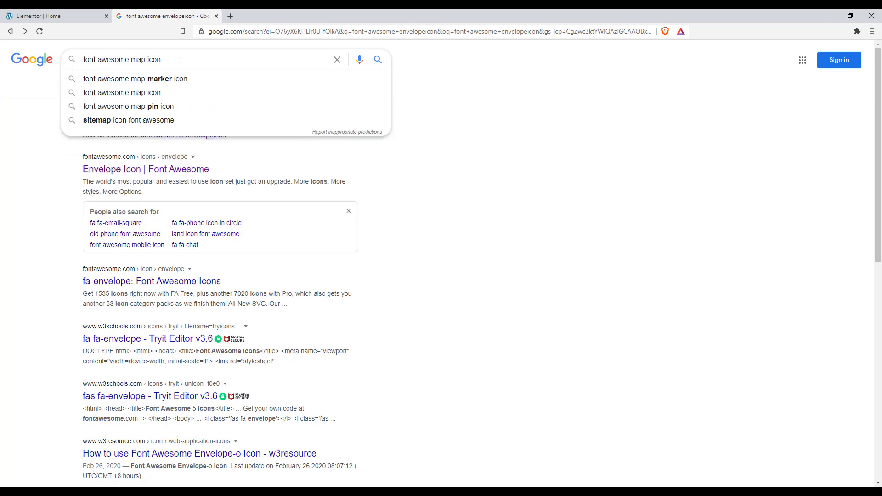
type("\\")
key("BackSpace")
key("Return")
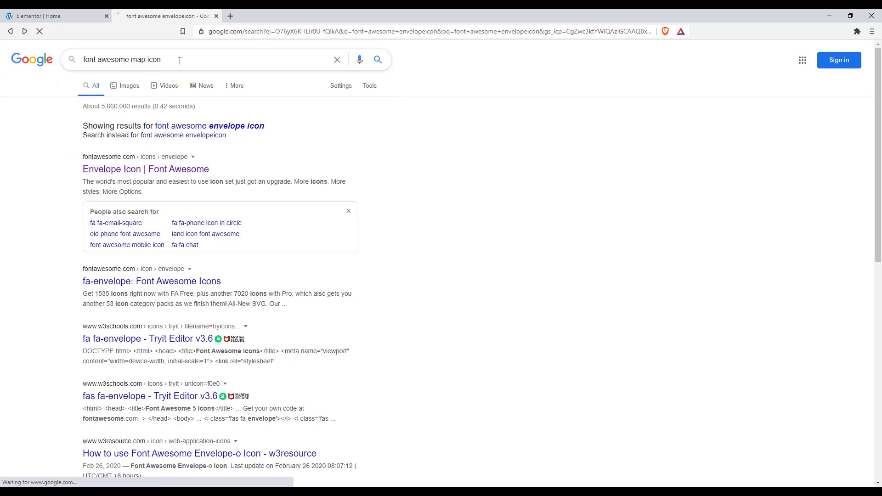
Step: Open the fa-map-marker result and copy the icon's HTML code
left_click(152, 138)
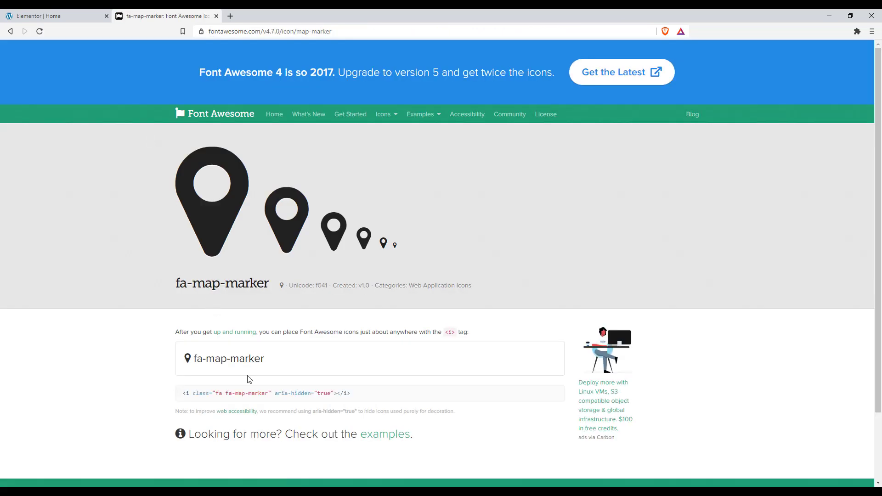
triple_click(237, 392)
right_click(237, 392)
left_click(252, 396)
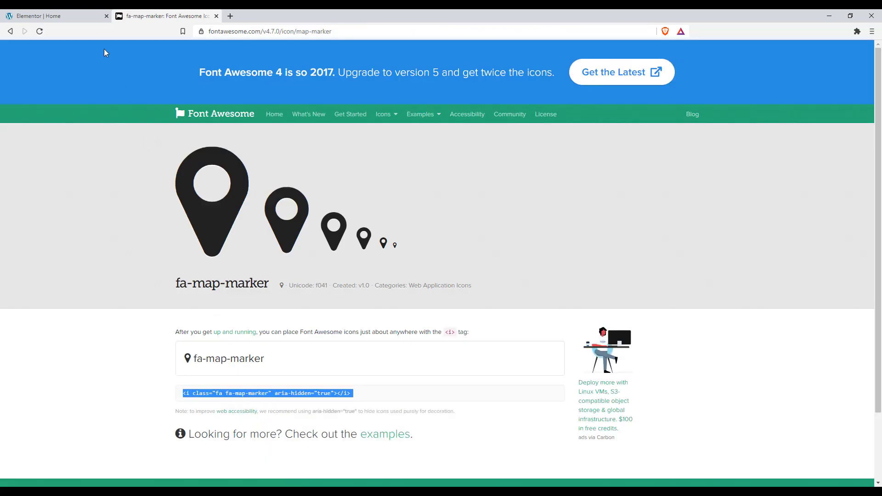
Step: Back in the Elementor page, replace the third card's calendar icon code with the copied fa-map-marker code
left_click(96, 18)
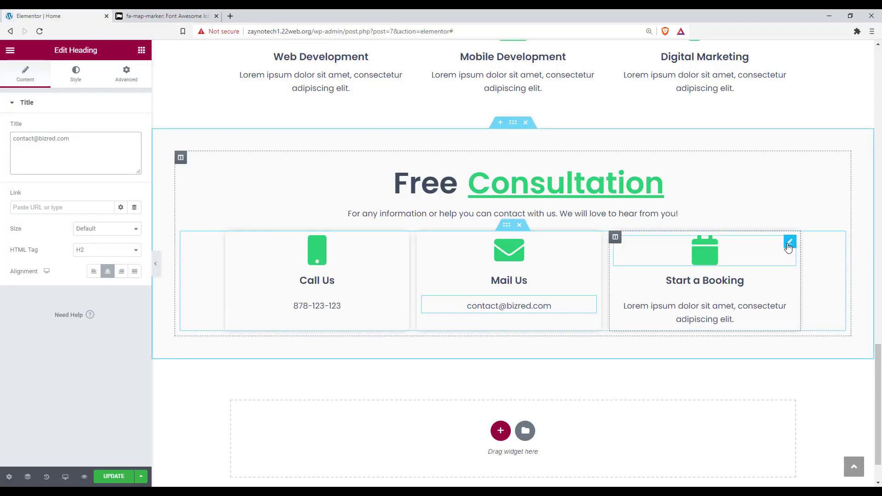
left_click(789, 240)
left_click(96, 147)
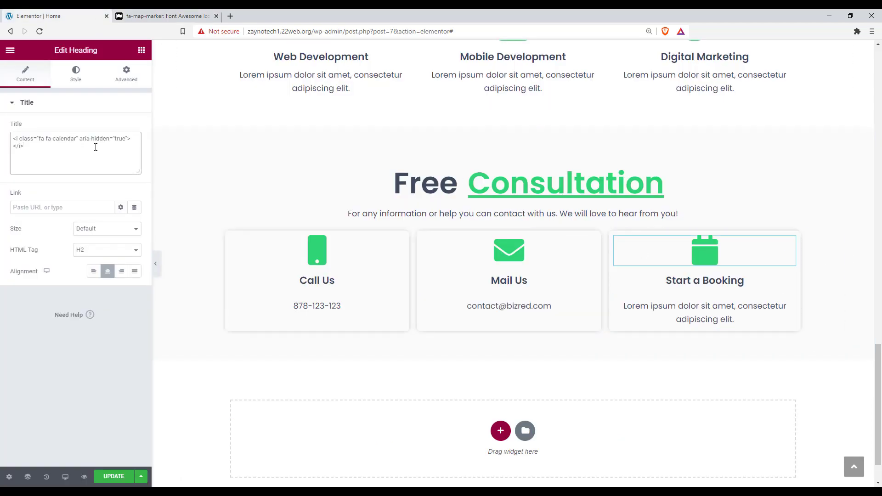
key("ctrl+a")
key("ctrl+v")
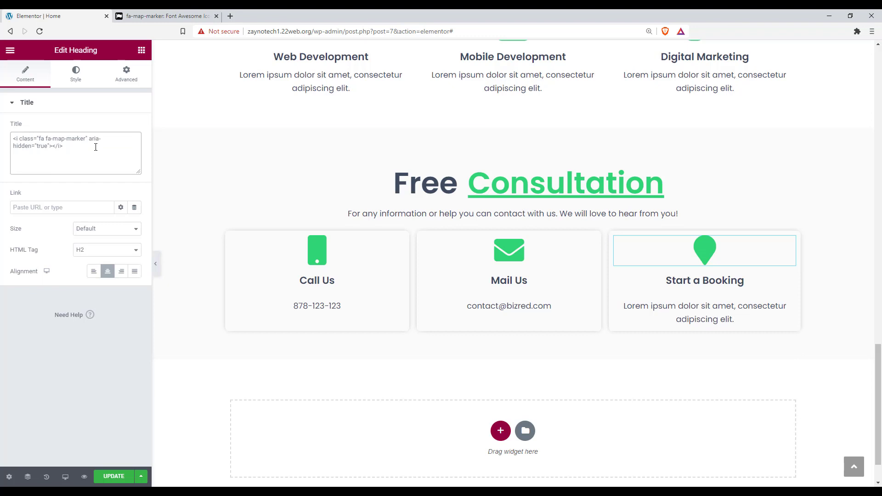
Step: Retitle the third Free Consultation card "Our Address" and replace its placeholder description with the business address
left_click(730, 282)
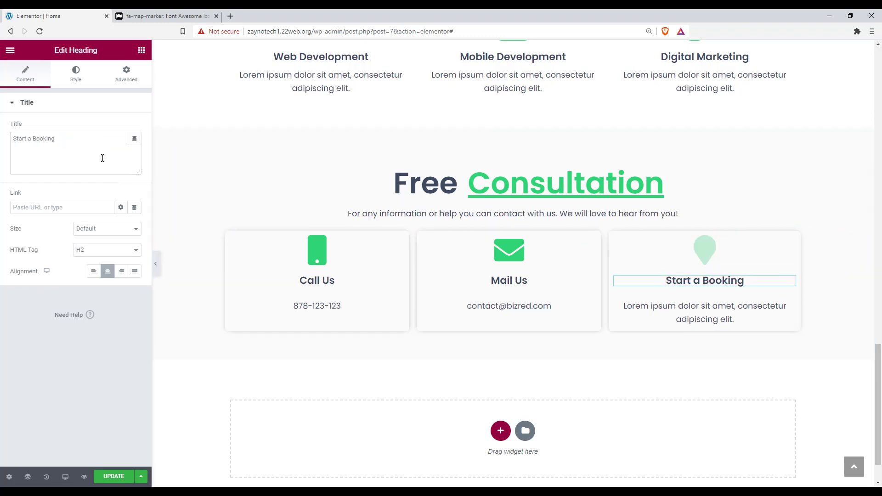
left_click_drag(83, 142, 0, 143)
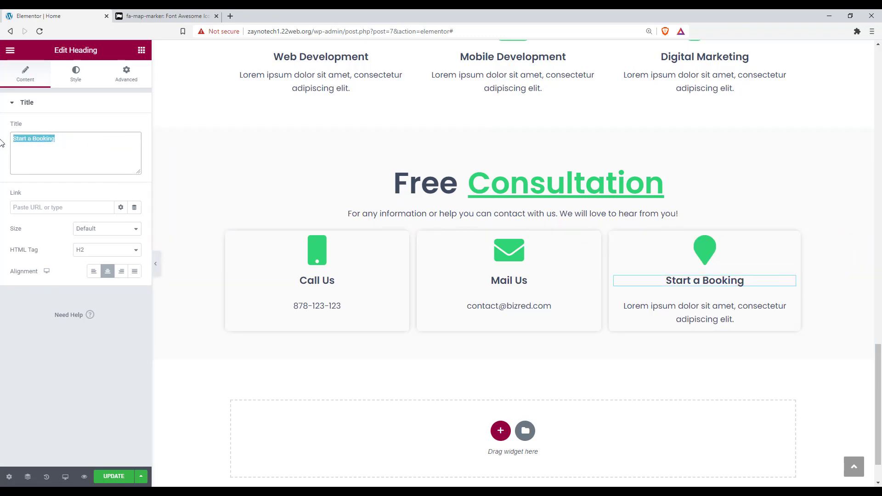
type("Our Address")
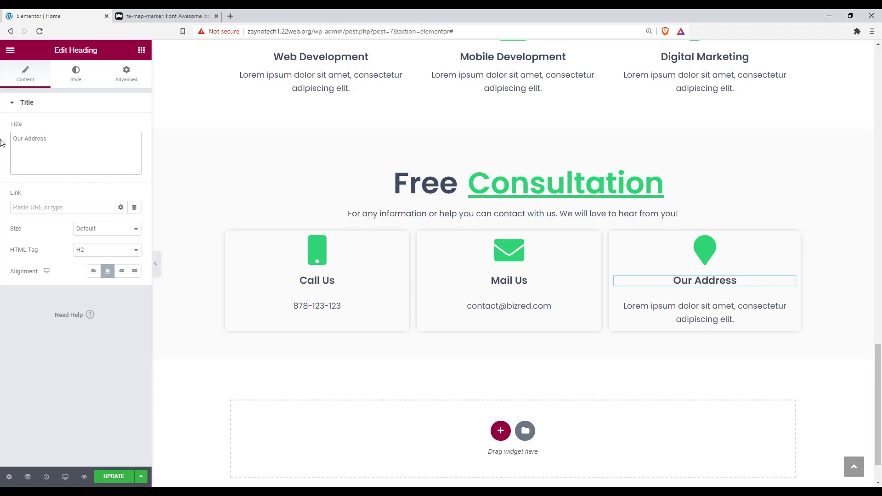
left_click(655, 315)
left_click_drag(57, 146, 1, 135)
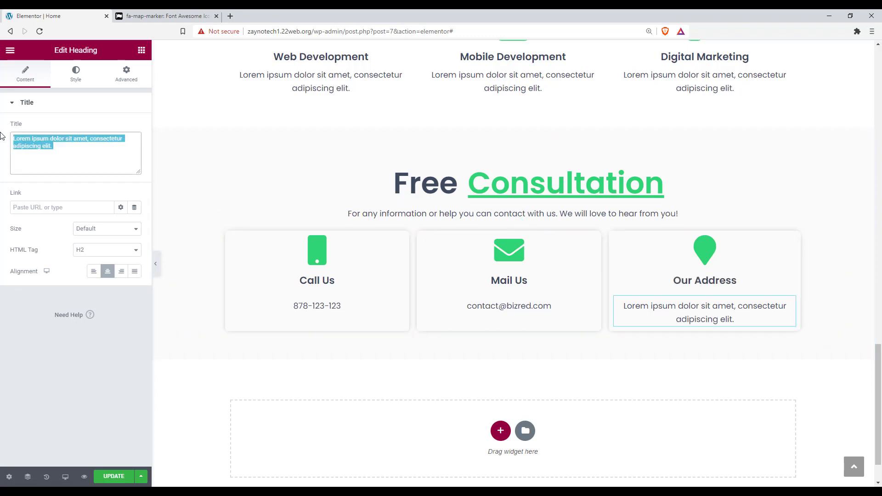
key("ctrl+v")
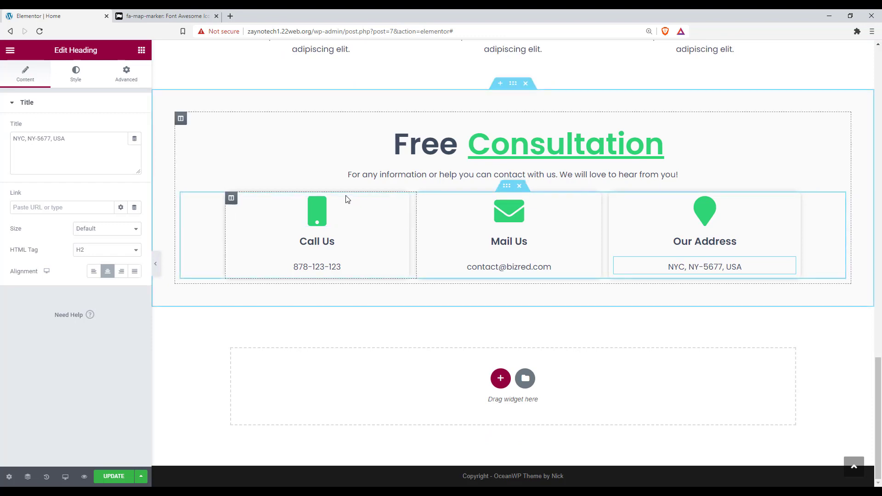
Step: Update the home page and preview it in a new tab, reviewing its sections down to Free Consultation
left_click(112, 479)
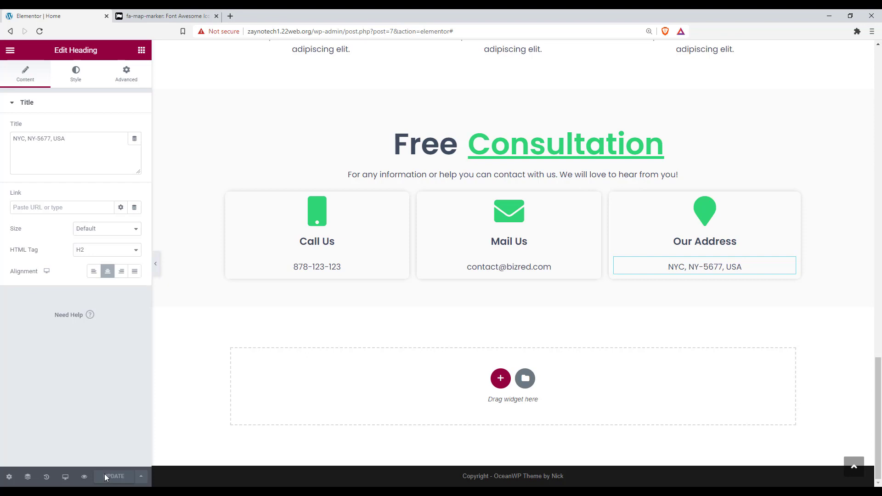
left_click(85, 478)
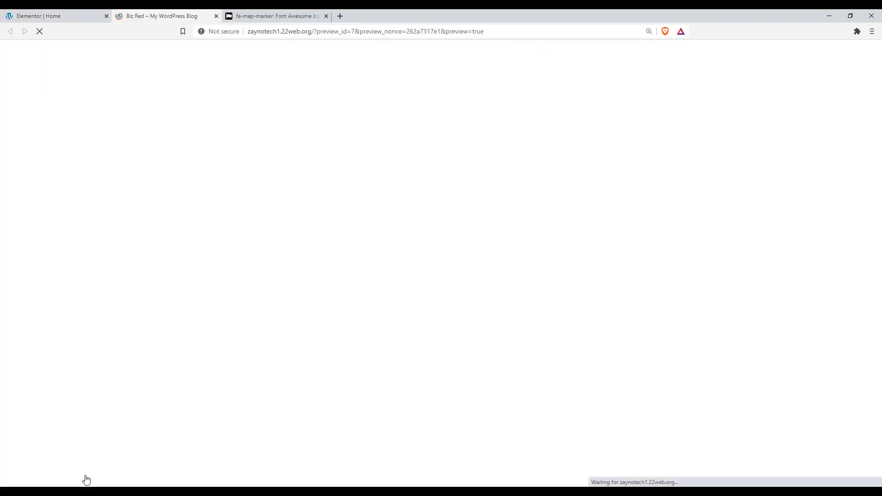
scroll(377, 399, "down", 15)
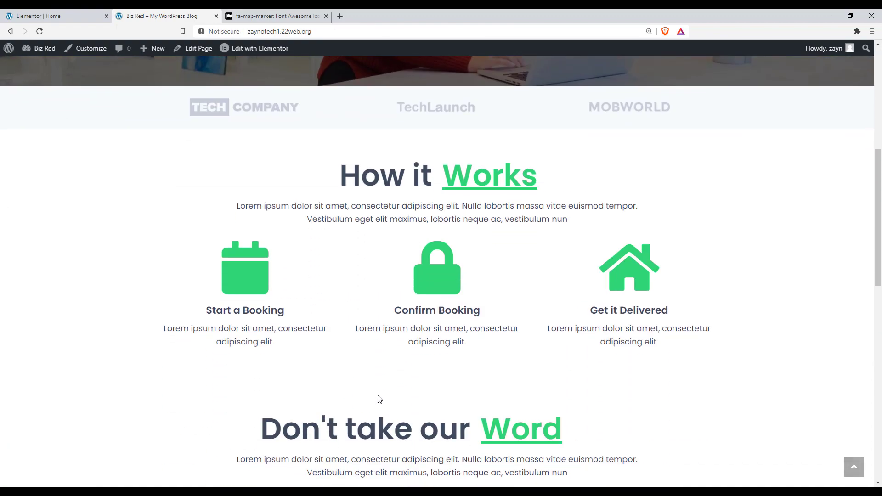
scroll(379, 368, "down", 3)
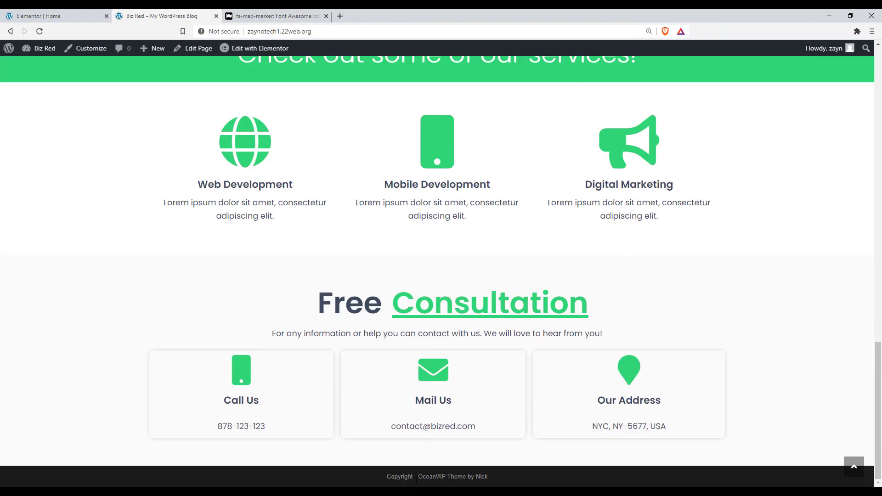
scroll(413, 278, "up", 20)
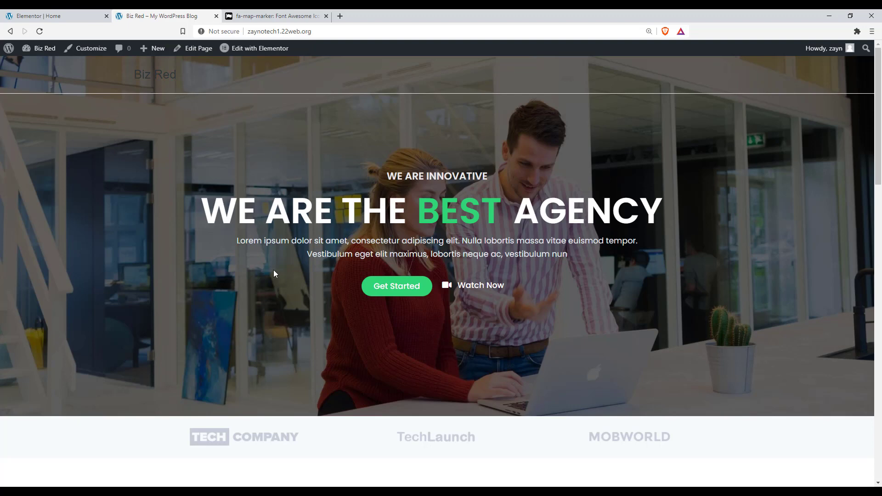
Step: In the site customizer, set the BizRed image as the header logo without cropping, with a maximum width of 137 px
left_click(90, 52)
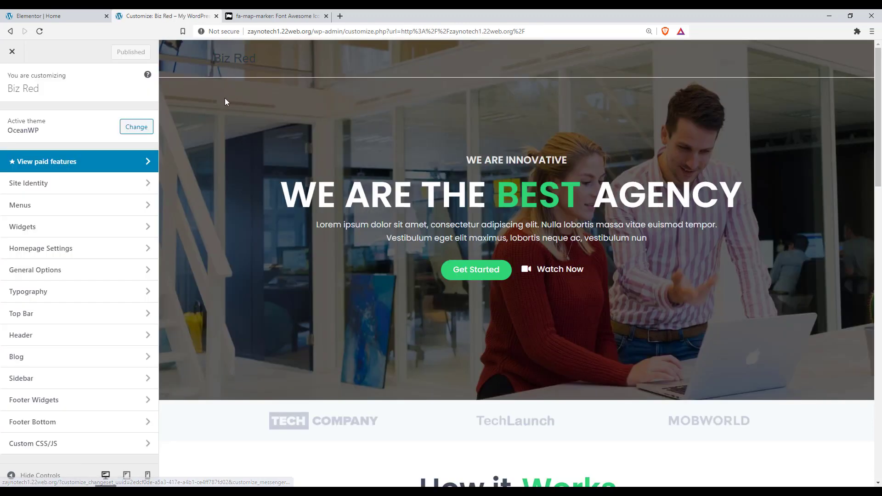
left_click(59, 338)
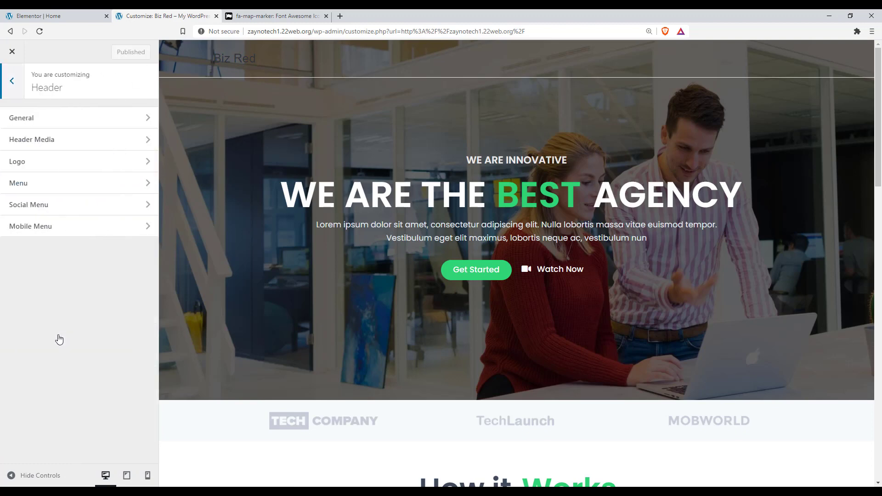
left_click(23, 163)
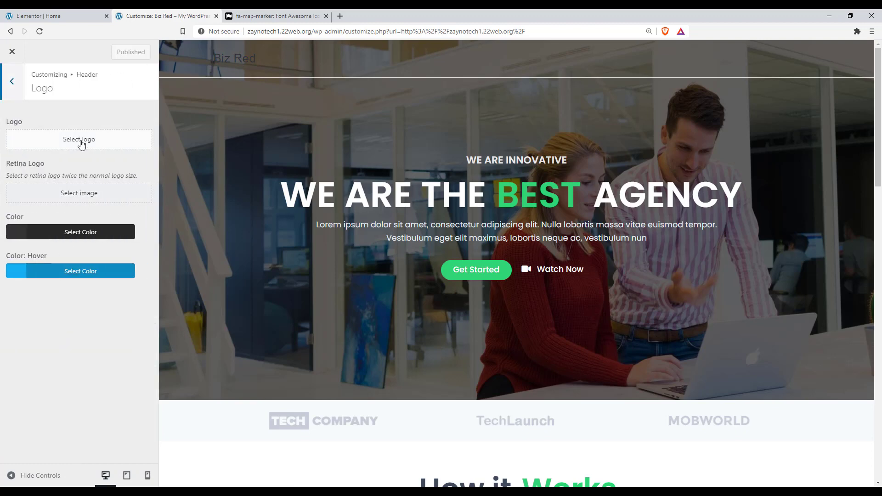
left_click(82, 143)
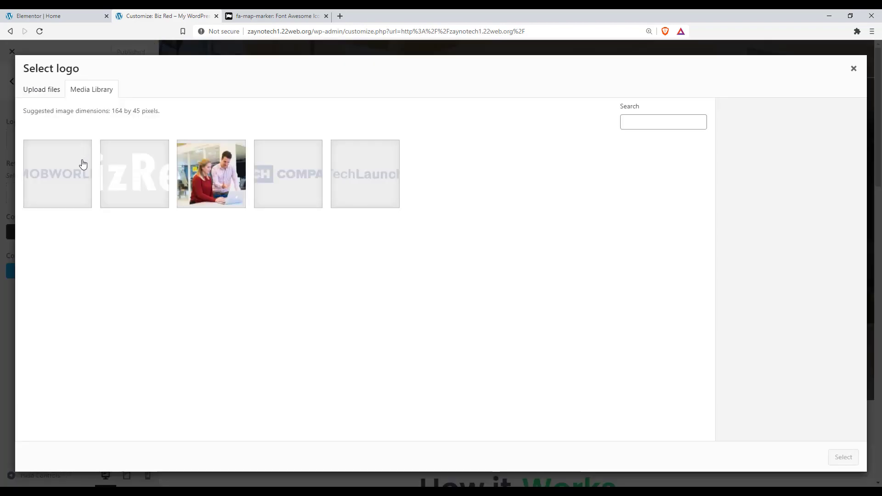
left_click(122, 172)
left_click(840, 460)
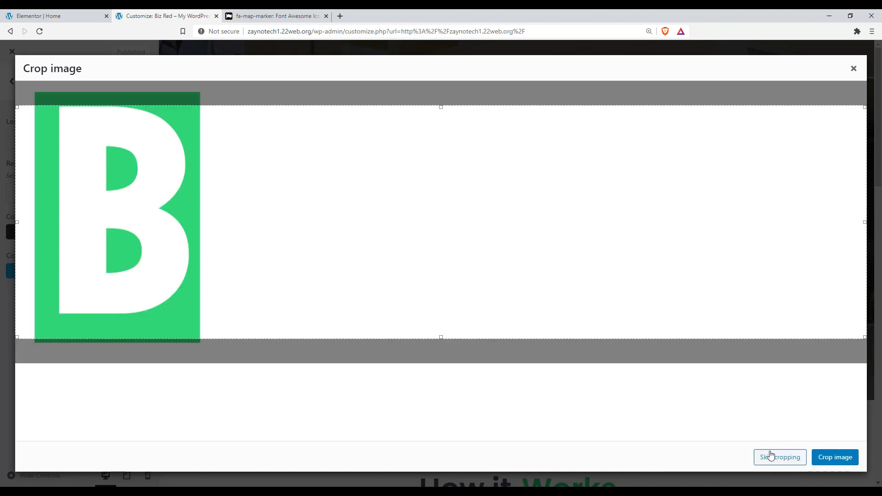
left_click(772, 457)
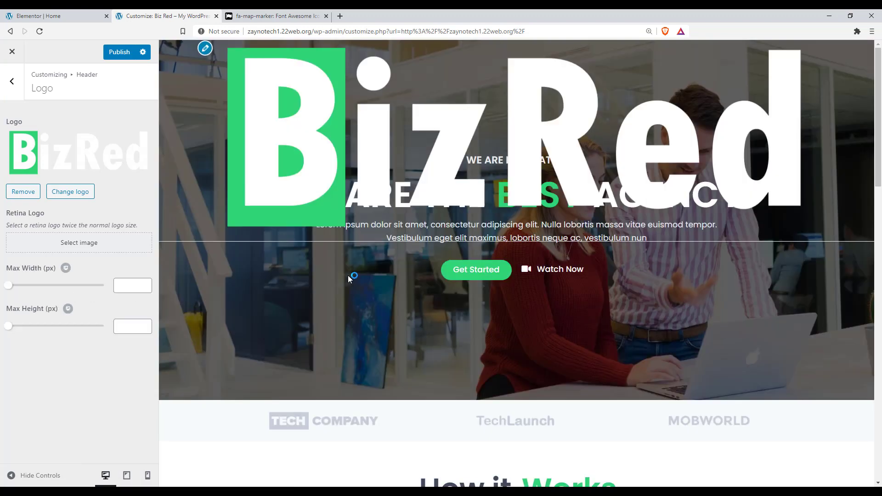
left_click_drag(8, 285, 35, 290)
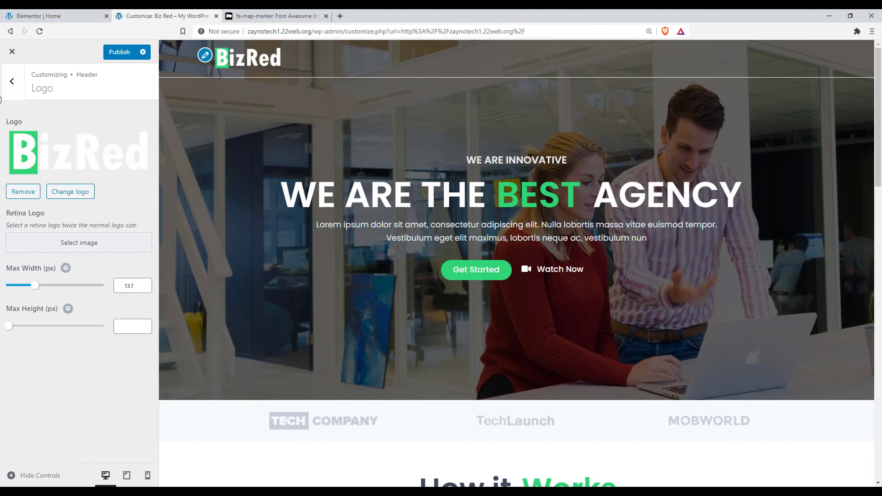
Step: Turn off the header's bottom border, publish the customizer changes and check the live home page
left_click(12, 81)
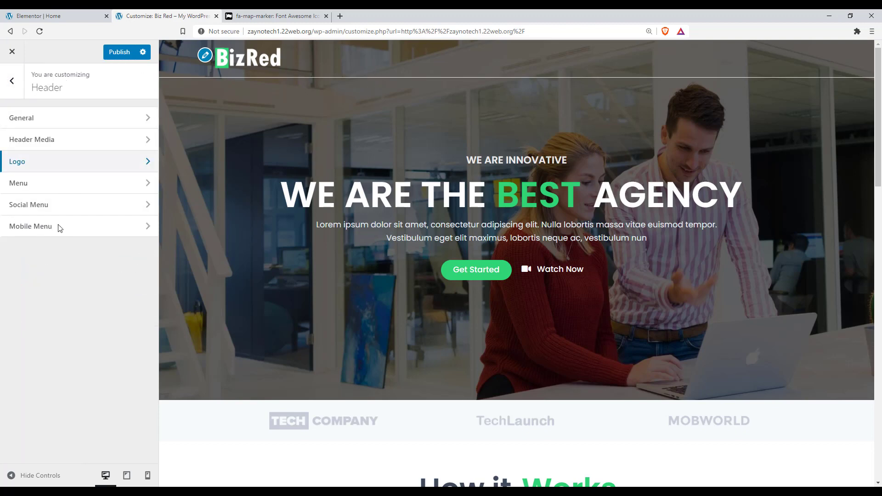
left_click(44, 119)
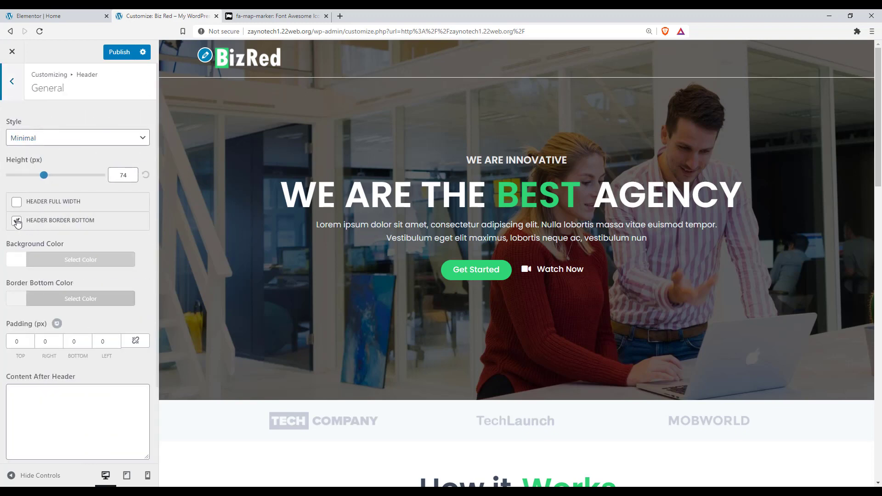
left_click(16, 220)
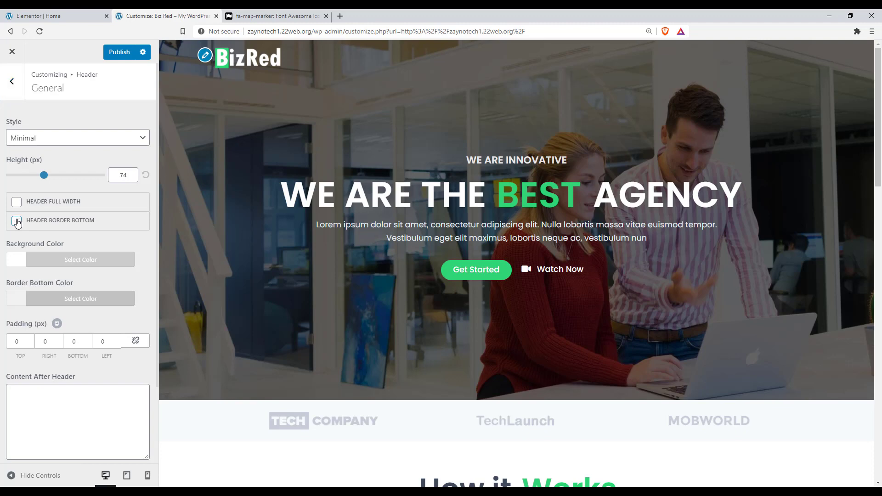
left_click(119, 52)
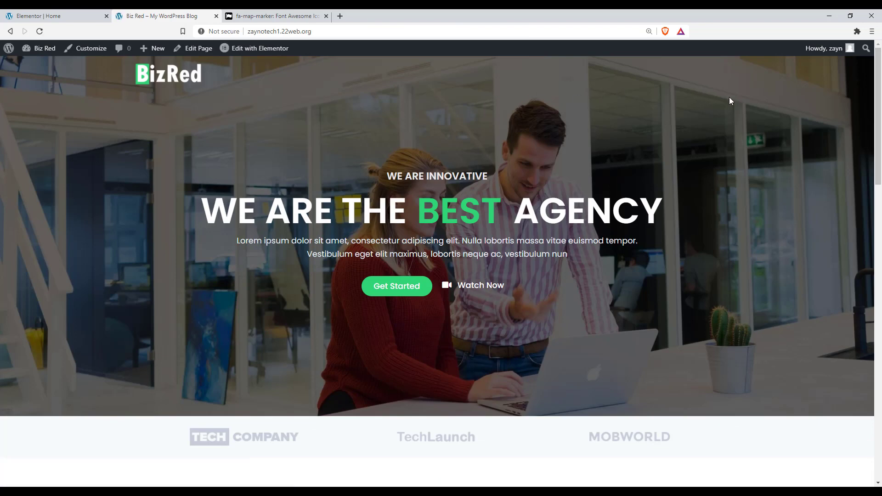
scroll(740, 131, "down", 20)
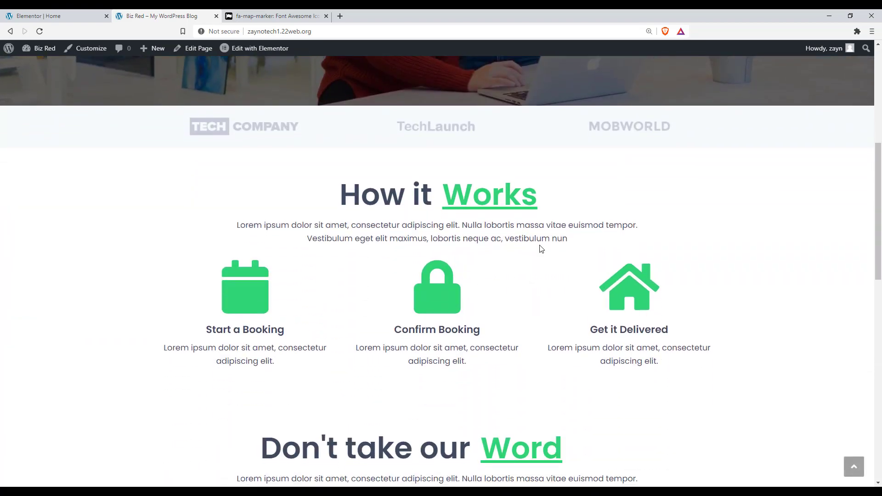
scroll(547, 299, "up", 20)
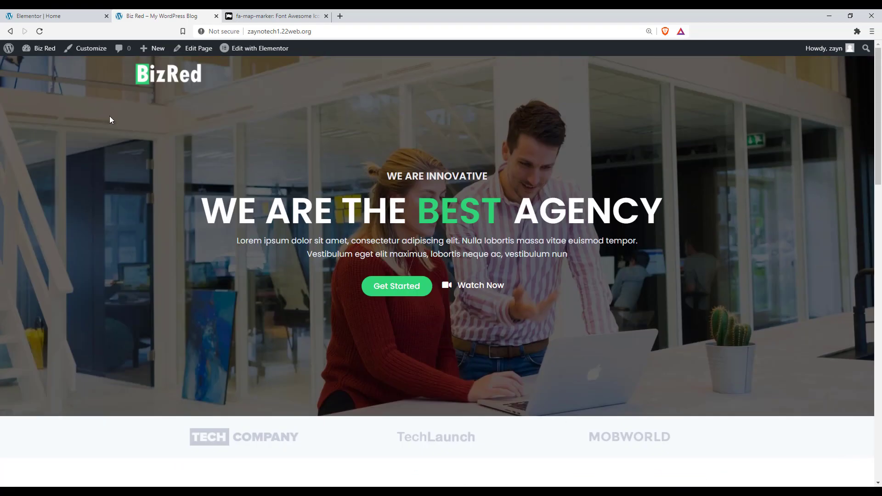
Step: Open the WordPress dashboard in a new tab and go to the site's menu management page
mouse_move(39, 51)
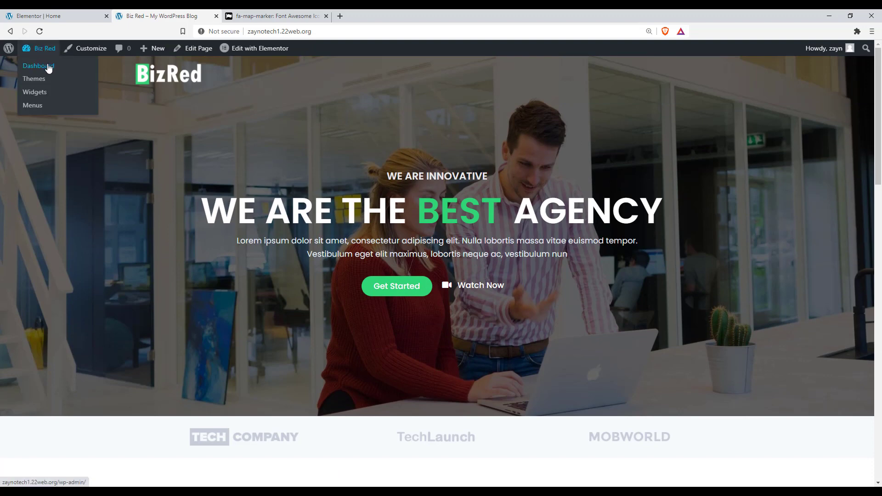
right_click(48, 65)
left_click(53, 71)
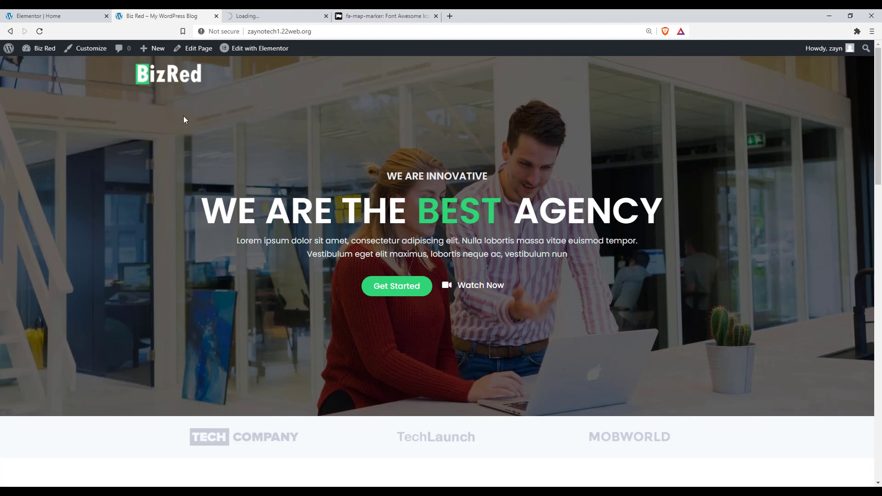
left_click(250, 14)
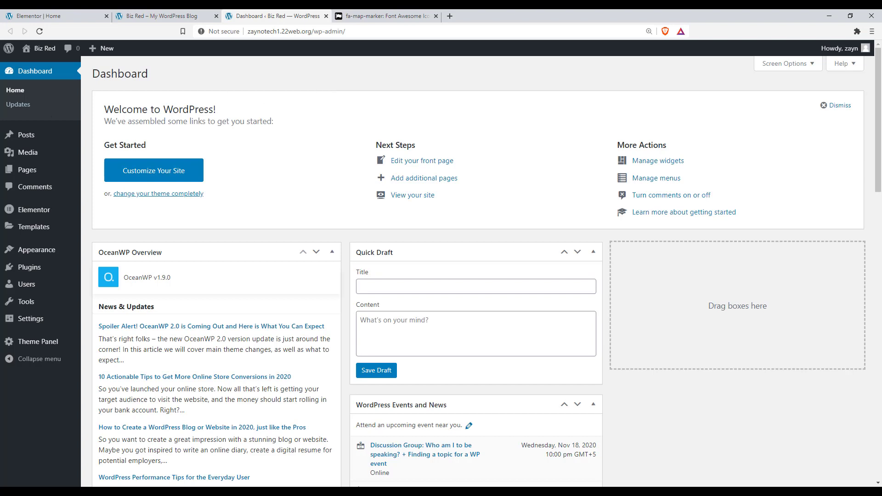
mouse_move(48, 252)
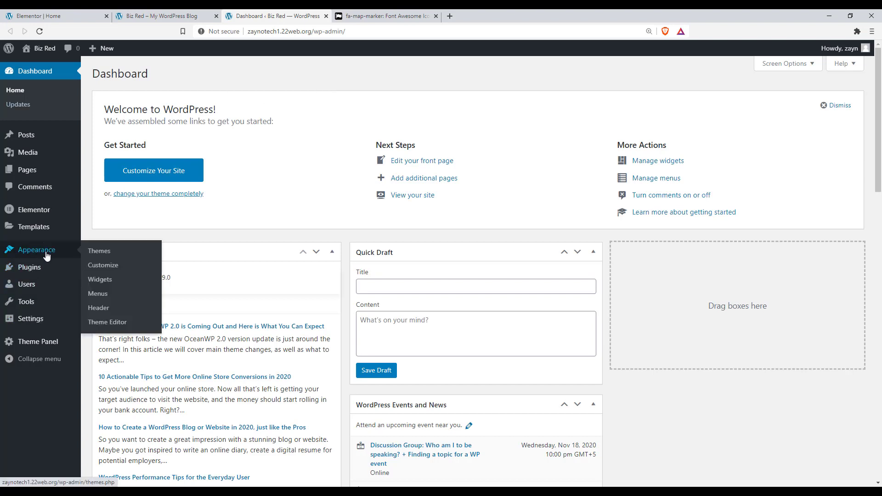
left_click(104, 293)
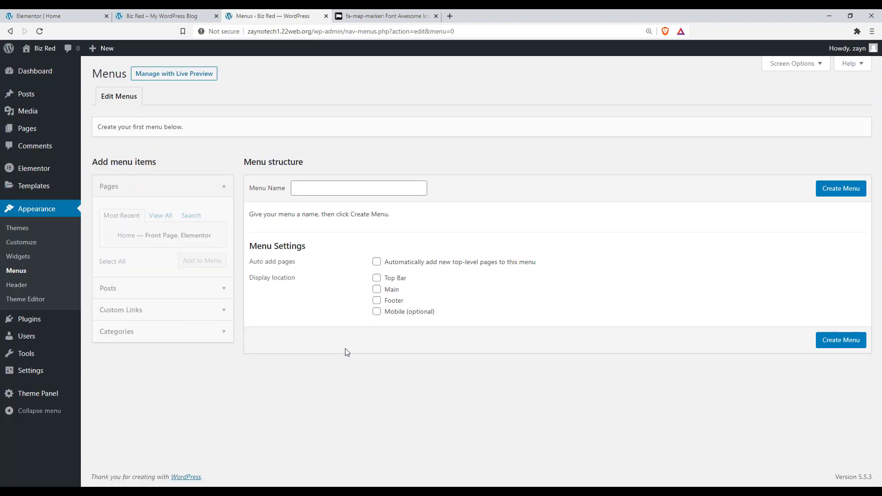
Step: Create a menu named "Main Menu" assigned to the Main display location
left_click(332, 189)
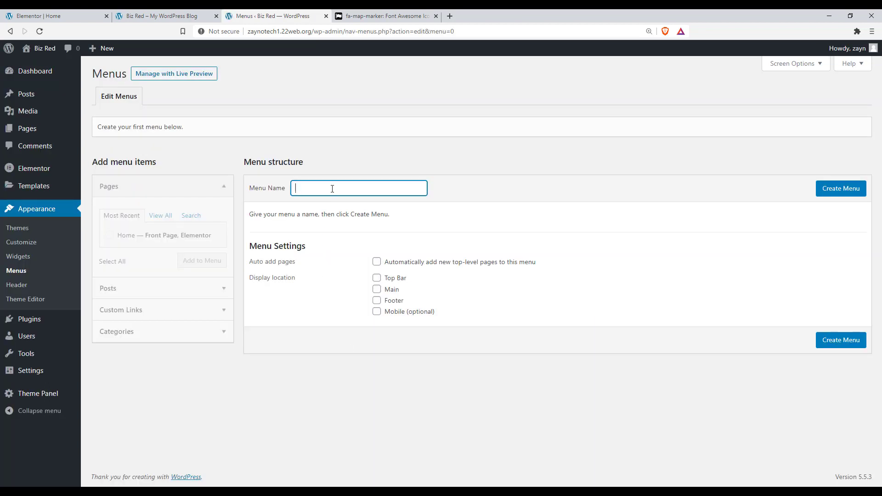
type("Main Menu")
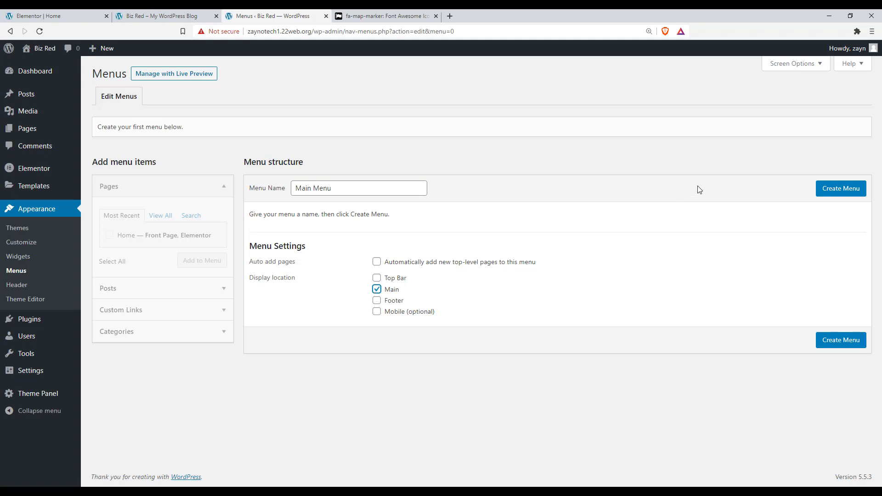
left_click(837, 193)
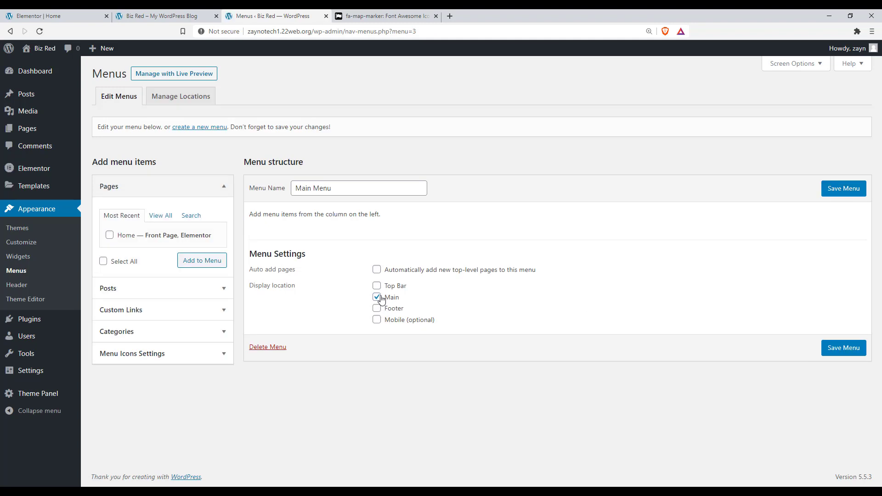
Step: Start a custom link for the menu with the link text "How it Works"
left_click(118, 311)
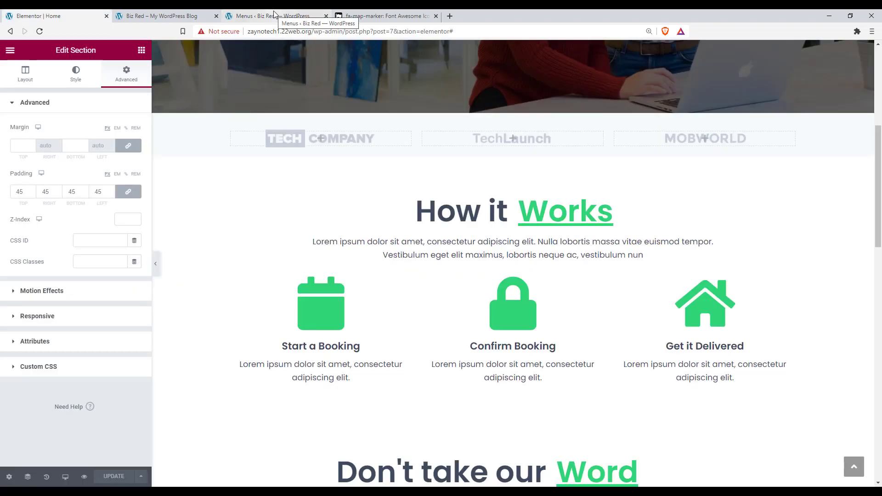
left_click(274, 14)
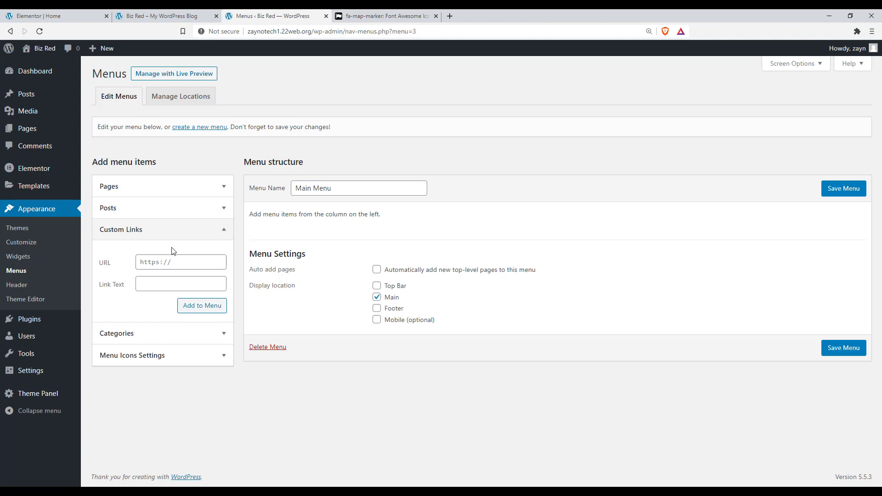
left_click(173, 281)
type("How it Works")
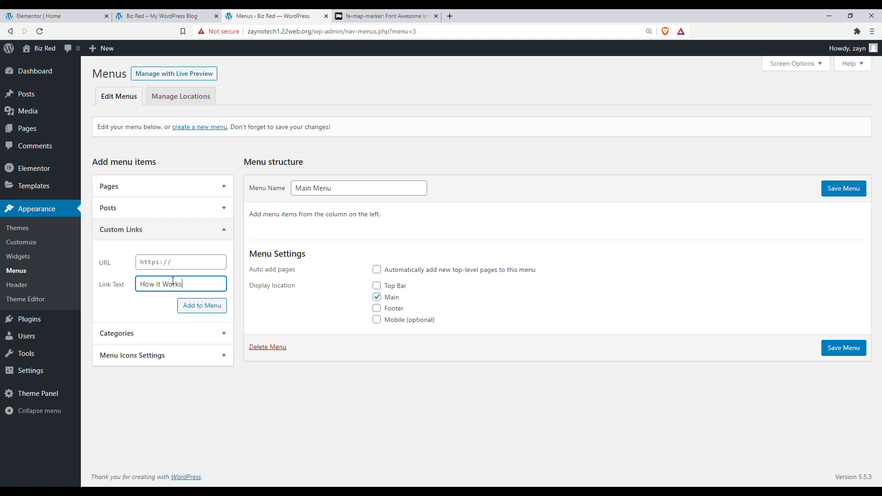
Step: In the Elementor editor, set the "How it Works" section's CSS ID to how-it-works and copy the ID
left_click(35, 13)
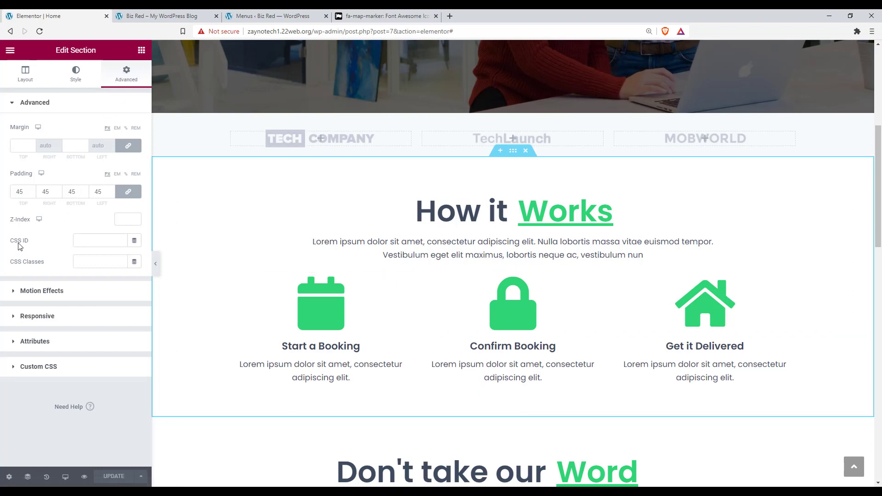
left_click(89, 240)
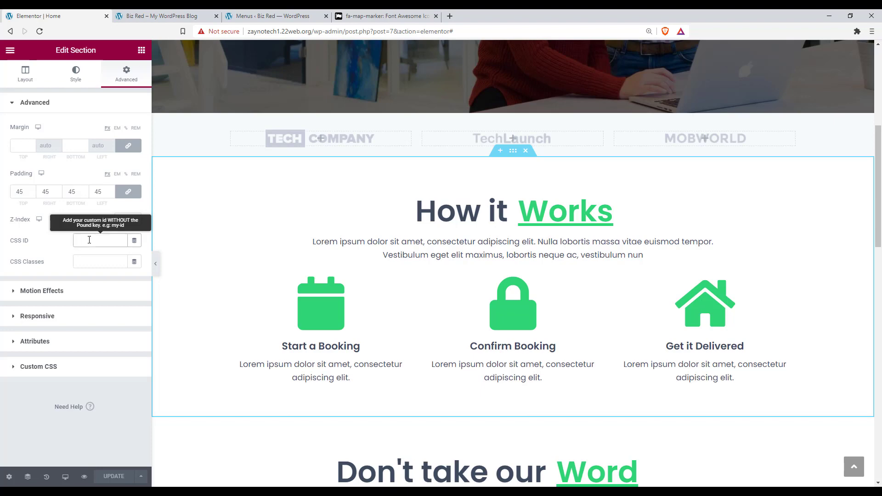
type("how-it-works")
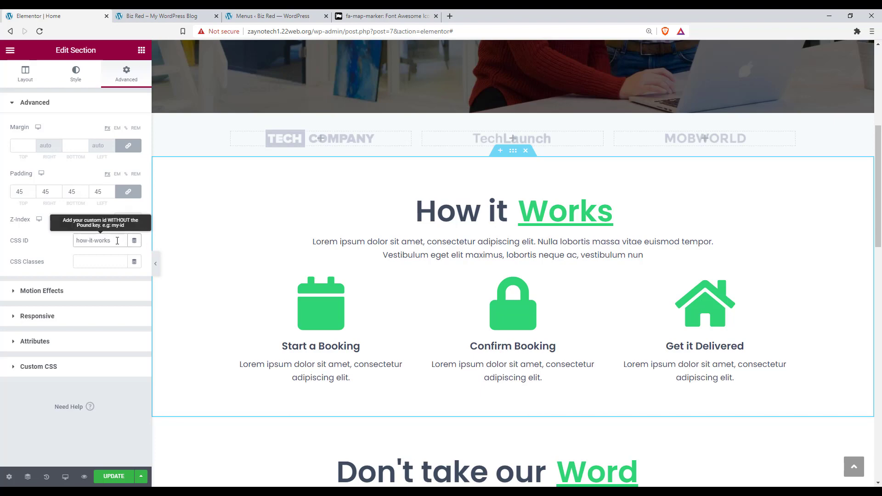
left_click_drag(118, 240, 67, 242)
right_click(84, 241)
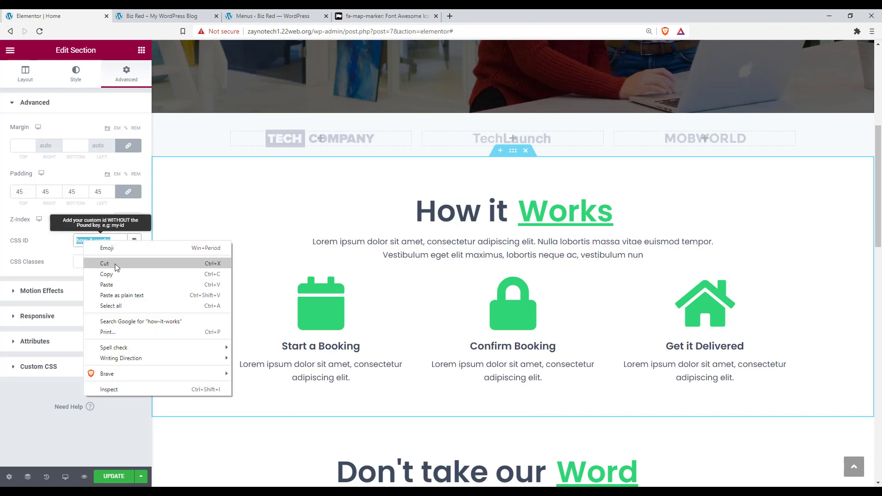
left_click(117, 274)
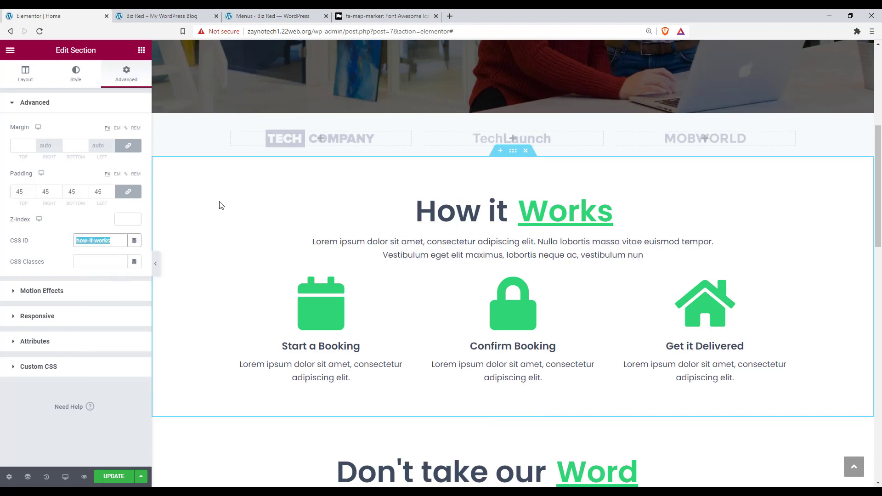
Step: Back on the menu management page, give the "How it Works" link the URL #how-it-works and add it to the menu
left_click(283, 18)
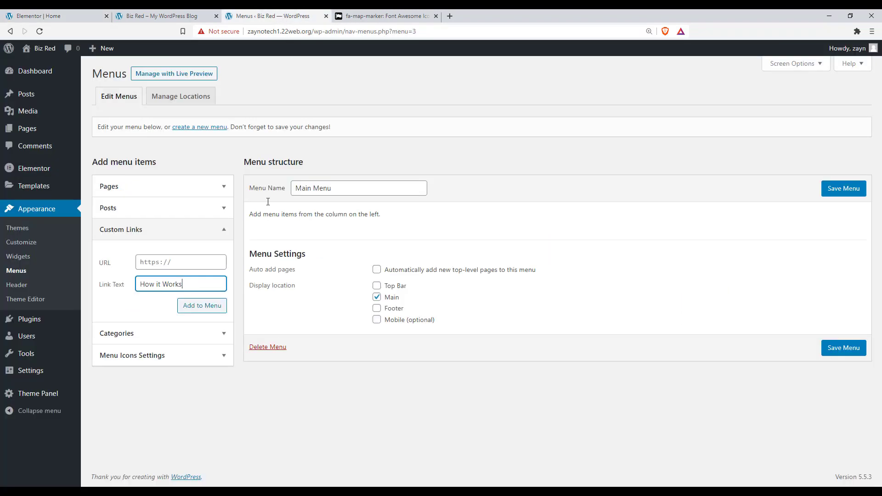
left_click(175, 261)
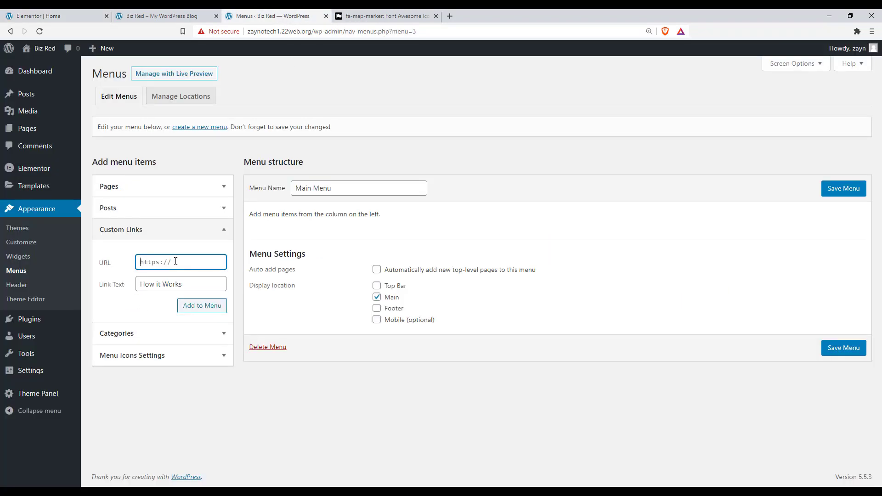
key("ctrl+v")
type("#")
left_click(74, 12)
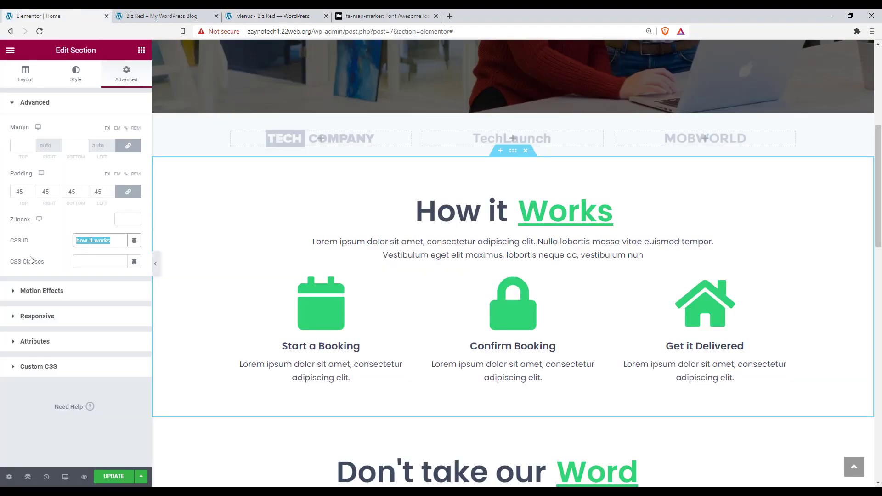
left_click(275, 16)
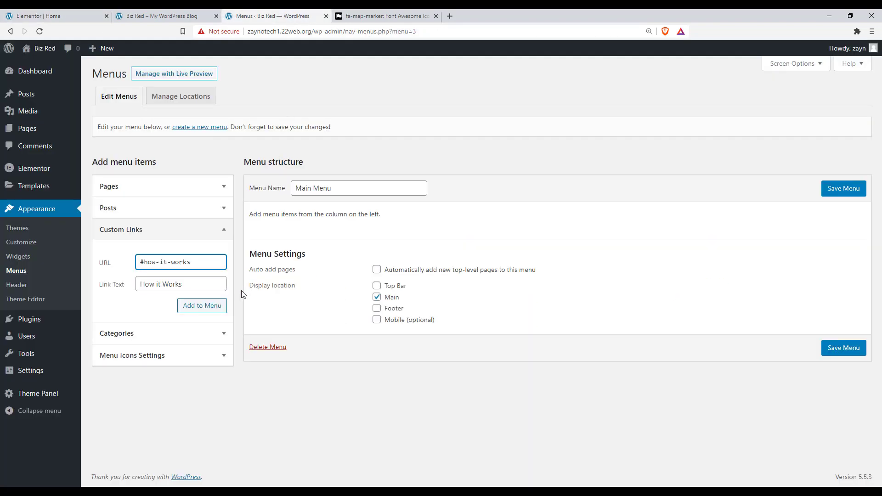
left_click(205, 308)
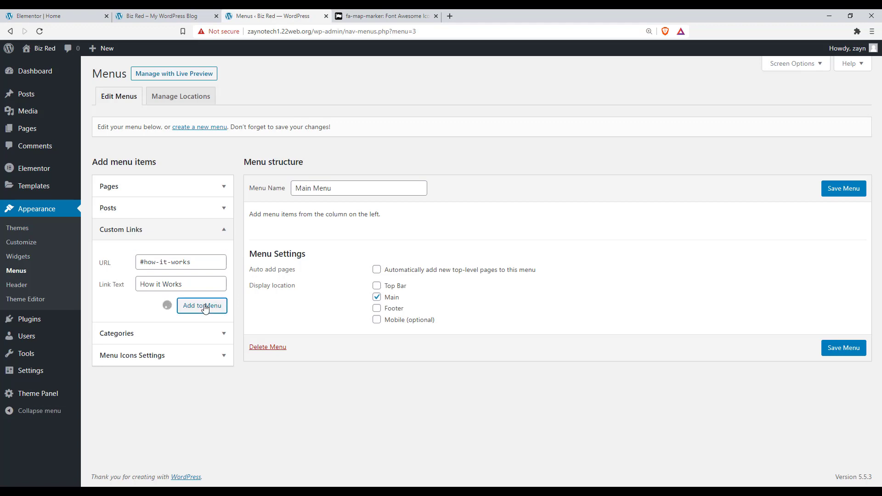
Step: Add a custom link named "Testimonials" with the URL #testimonials to the menu
left_click(176, 284)
type("Testimon")
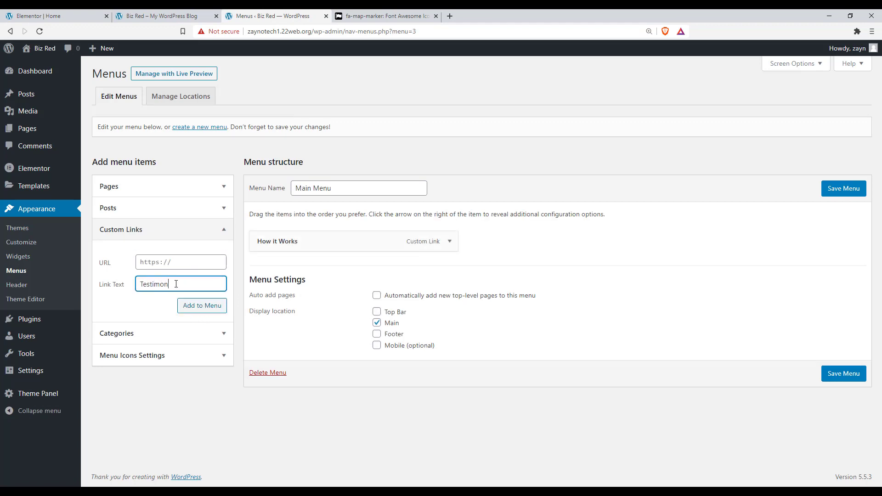
type("ials")
left_click(174, 263)
type("#testimonia")
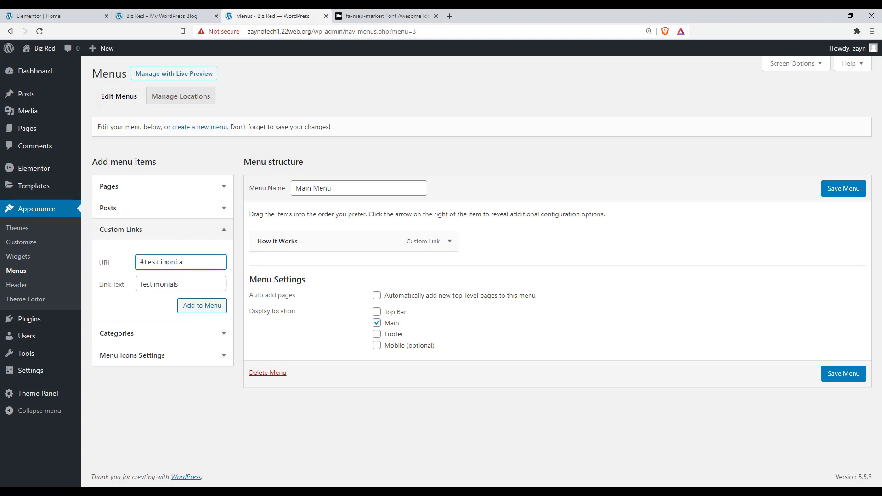
double_click(173, 262)
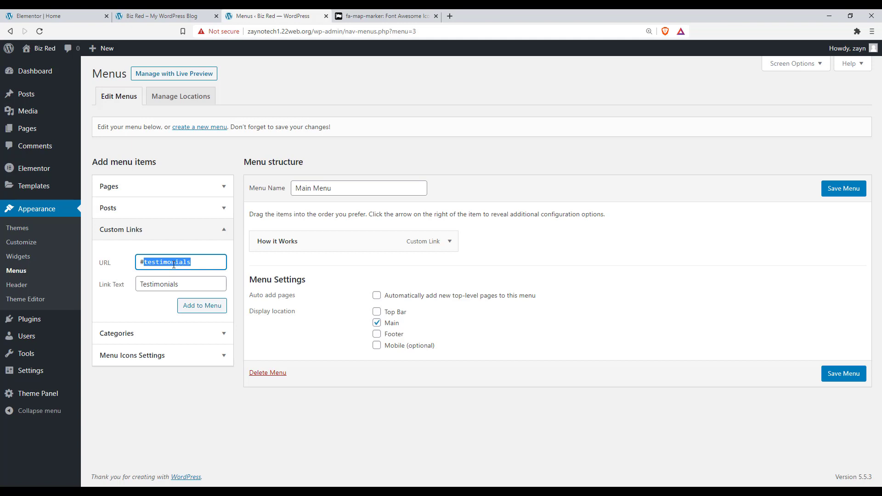
left_click(202, 306)
Step: Add a custom link named "Services" with the URL #services to the menu
left_click(181, 262)
type("#services")
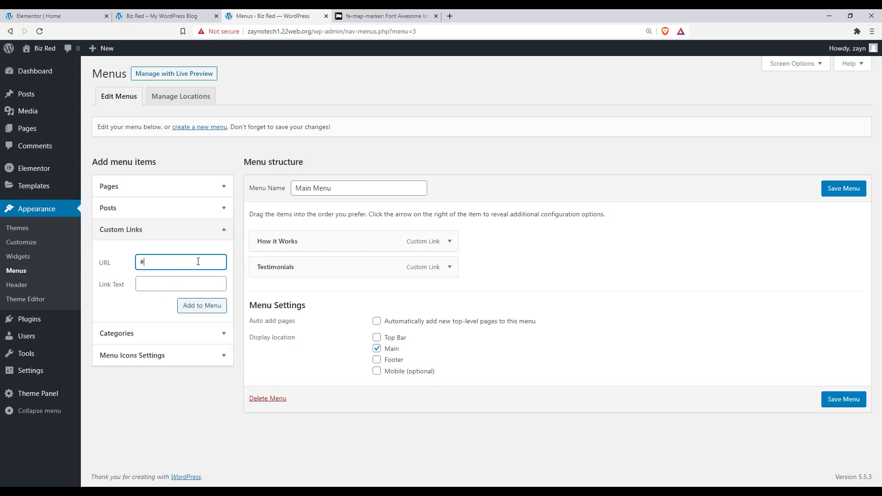
left_click(207, 281)
type("Services")
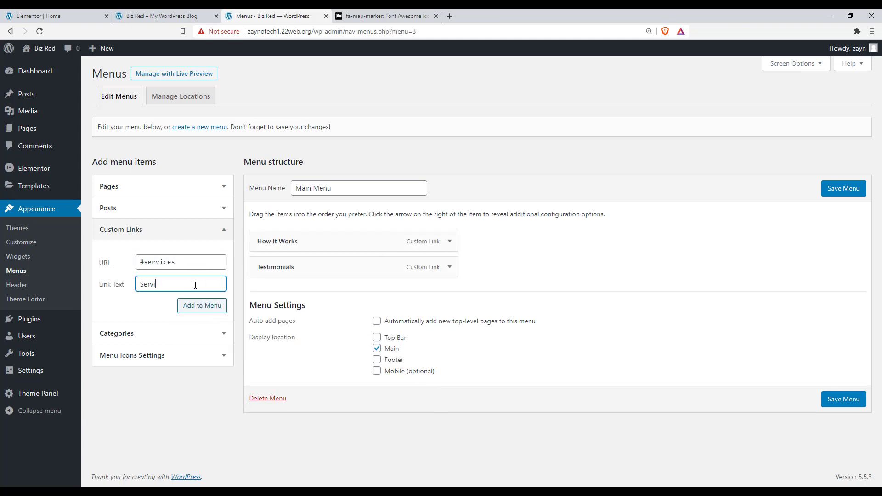
left_click(201, 305)
Step: Add a custom link named "Contact Us" with the URL #contact-us and save the menu
left_click(182, 262)
type("#c")
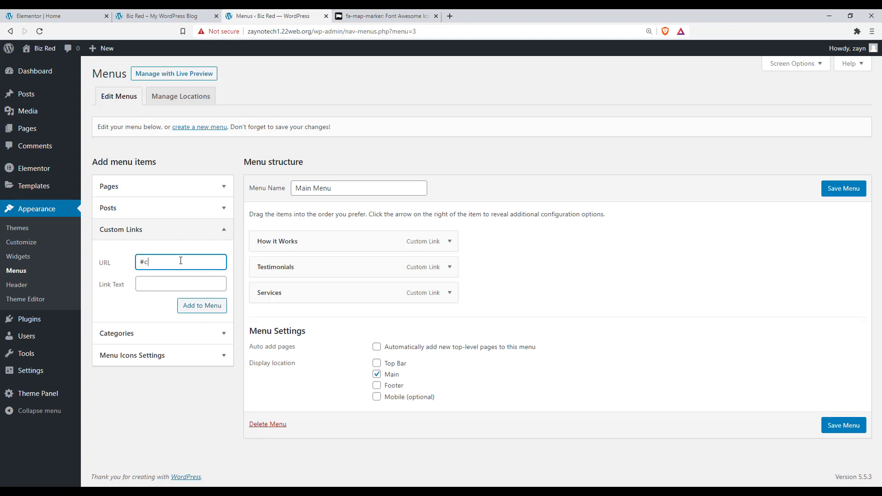
type("ontact-us")
left_click(184, 288)
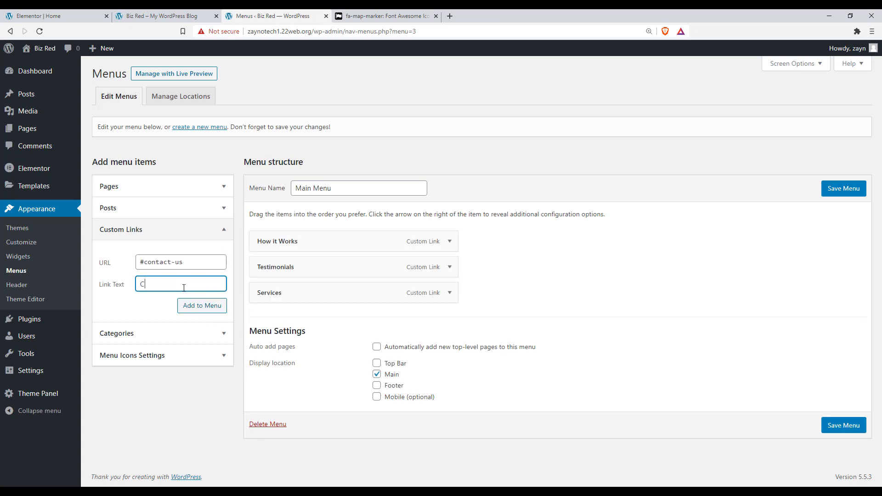
type("Contact Us")
left_click(203, 309)
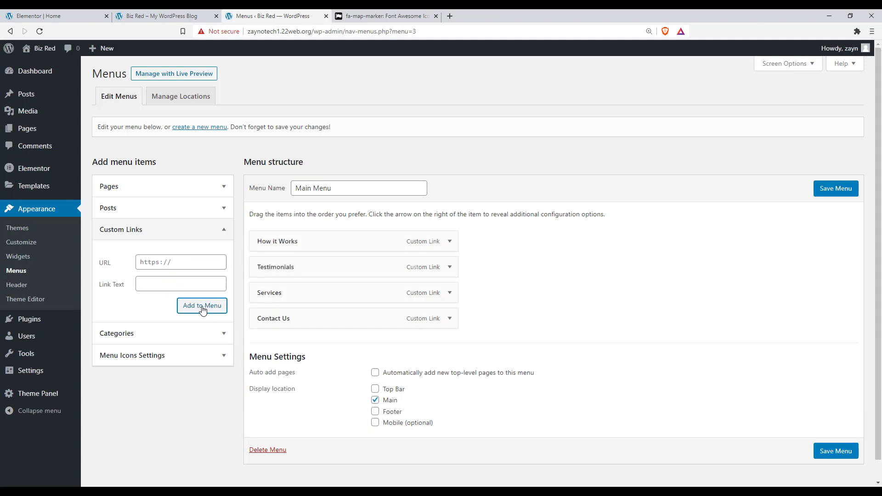
left_click(843, 455)
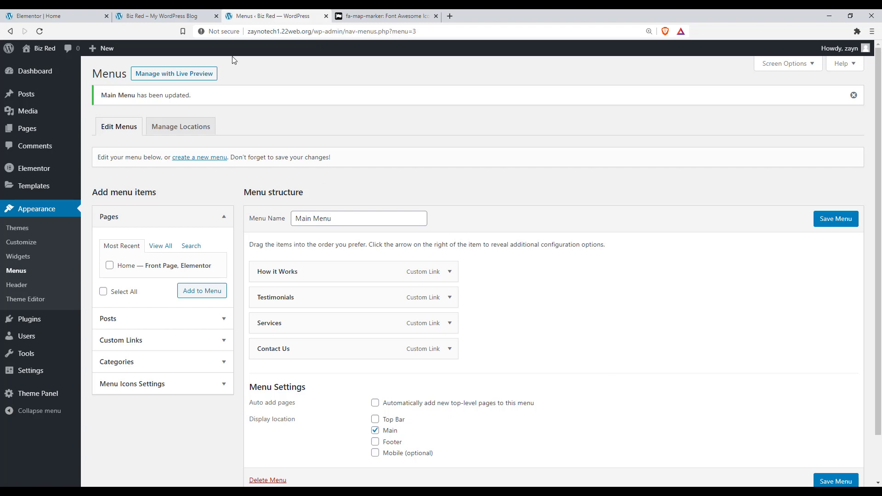
Step: In the Elementor editor, set the CSS ID of the "Don't take our Word" section to testimonials
left_click(73, 16)
scroll(415, 211, "down", 6)
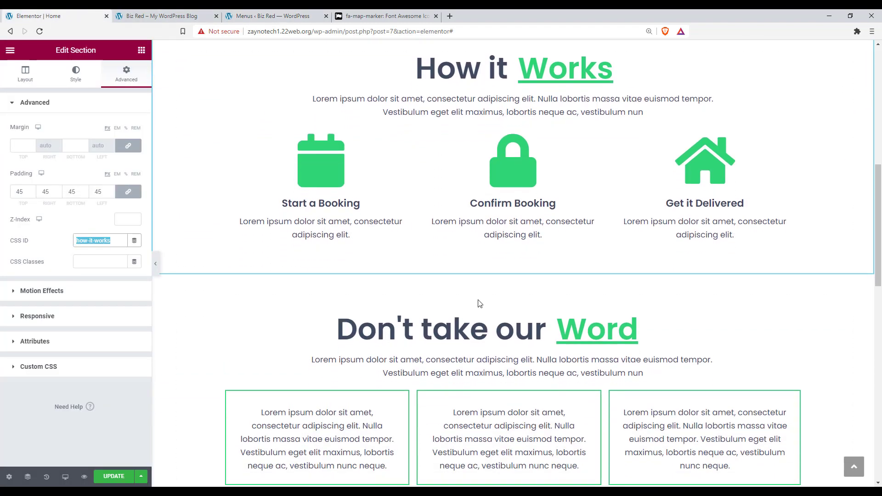
left_click(512, 143)
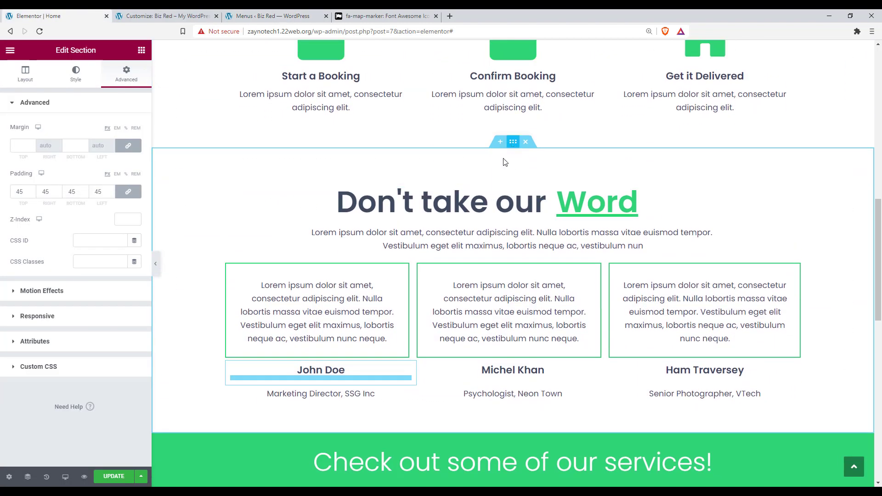
left_click(86, 241)
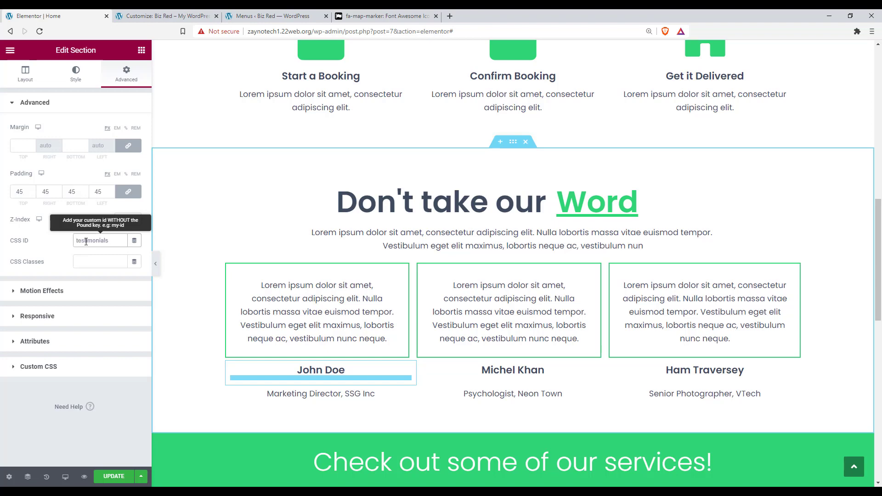
Step: Set the CSS ID of the green "Check out some of our services!" section to services
scroll(423, 278, "down", 7)
left_click(513, 93)
left_click(88, 239)
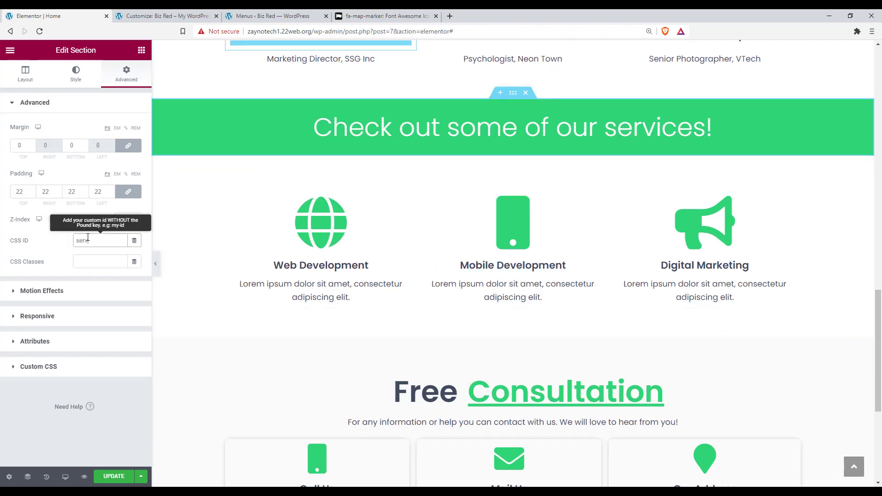
type("services")
Step: Set the CSS ID of the "Free Consultation" section to contact-us and update the page
scroll(465, 199, "down", 3)
left_click(513, 181)
left_click(106, 240)
type("contact-us")
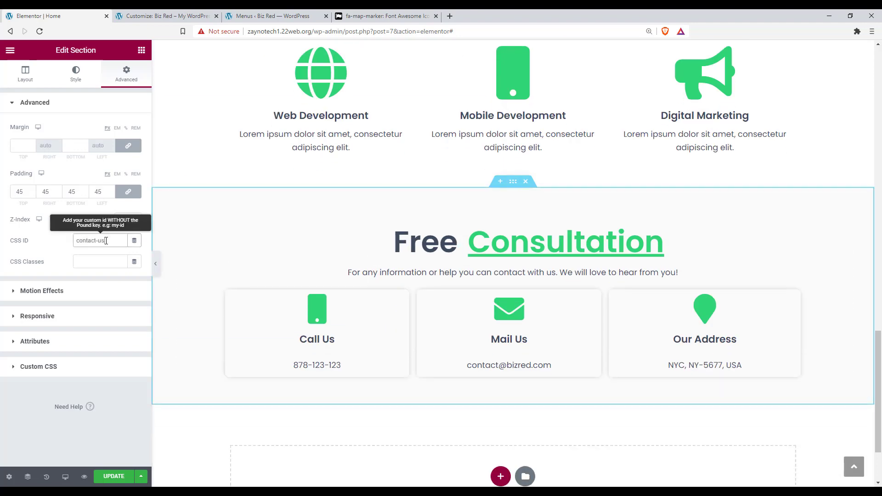
left_click(126, 479)
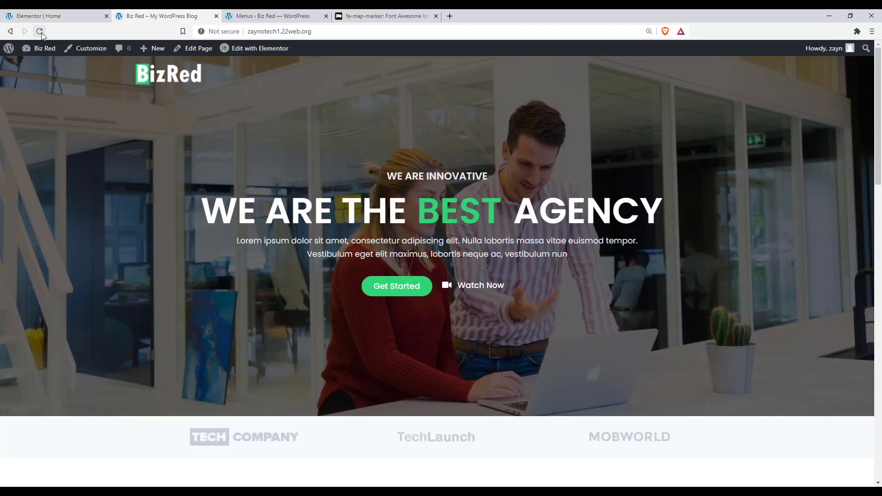
Step: Reload the live home page and open the header's menu settings in the site customizer
left_click(40, 31)
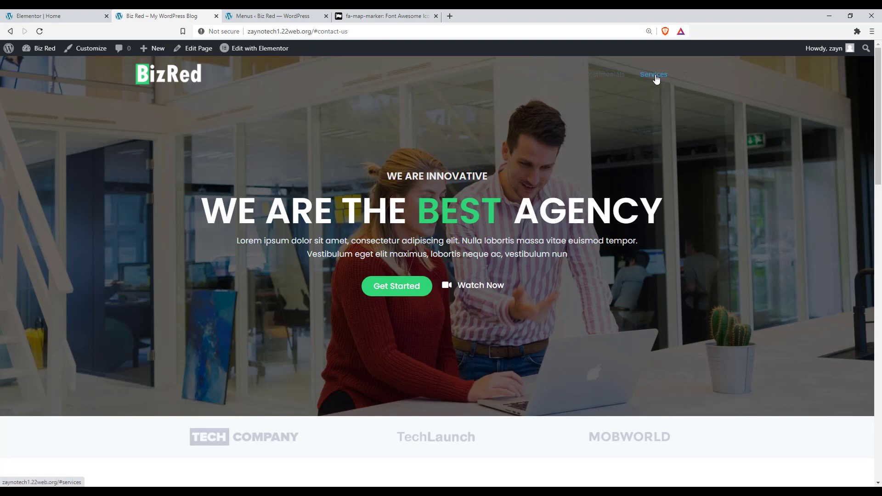
left_click(90, 54)
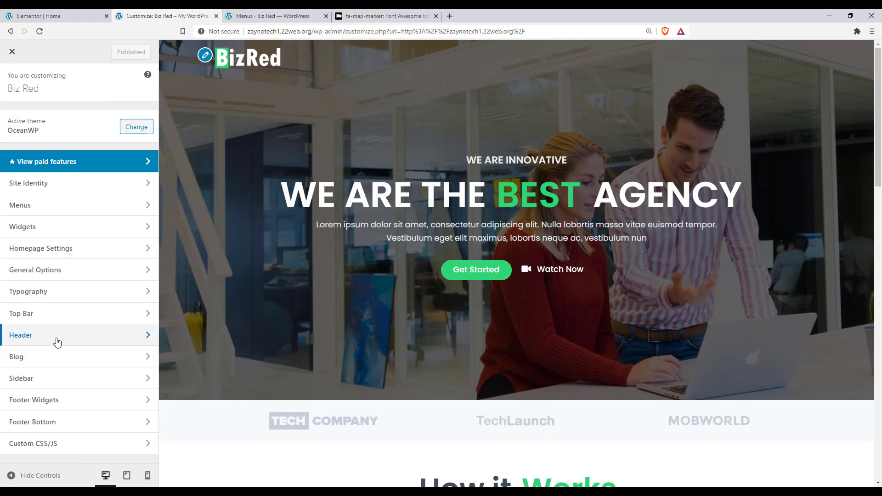
left_click(56, 340)
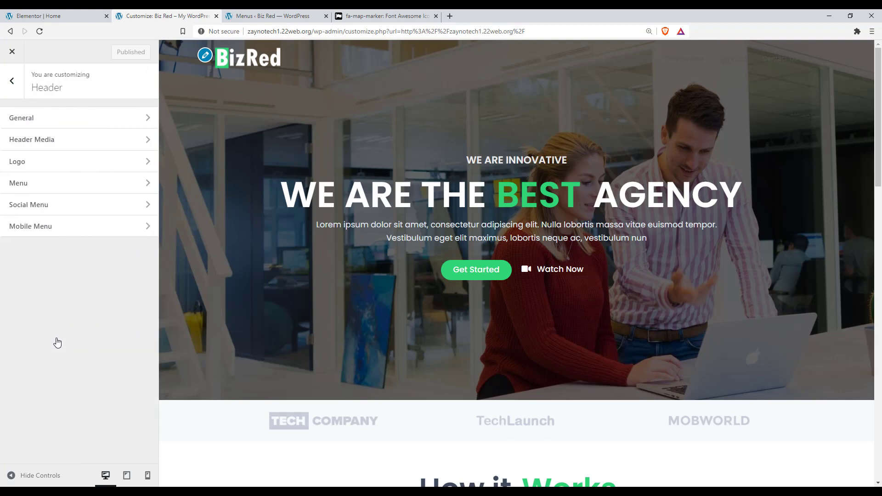
left_click(39, 186)
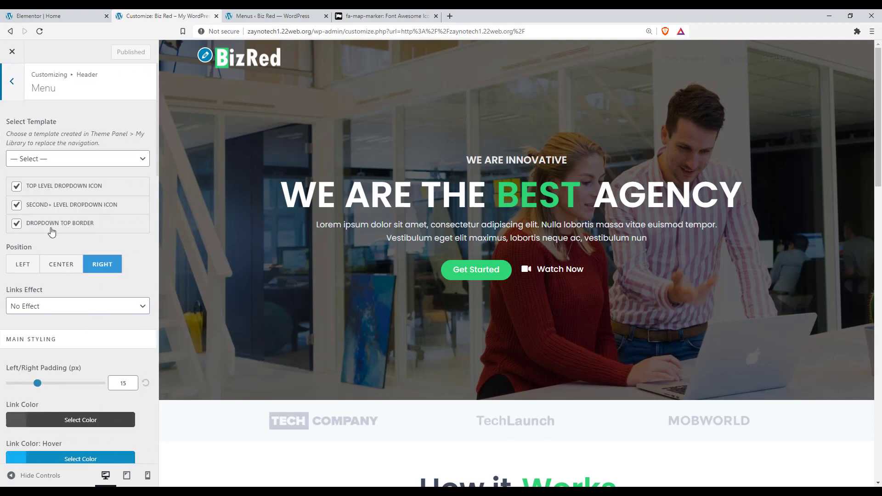
Step: Set the header menu's link color to white
scroll(57, 260, "down", 3)
left_click(73, 282)
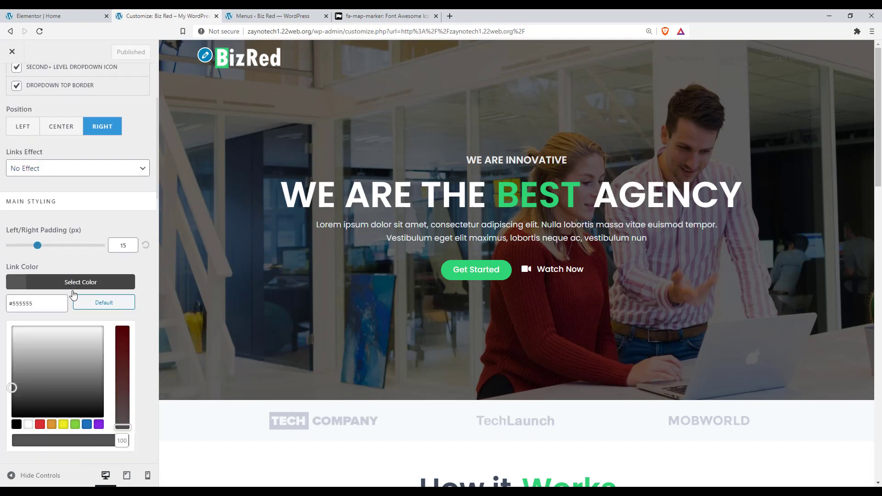
left_click_drag(14, 388, 13, 321)
left_click(35, 317)
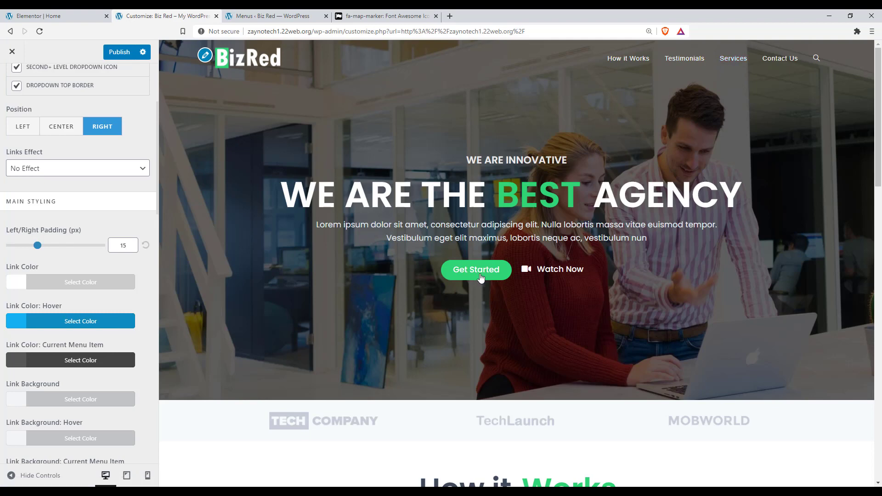
Step: Set the header menu's link hover color to #2ed573
left_click(112, 324)
scroll(112, 325, "down", 3)
left_click_drag(46, 205, 3, 199)
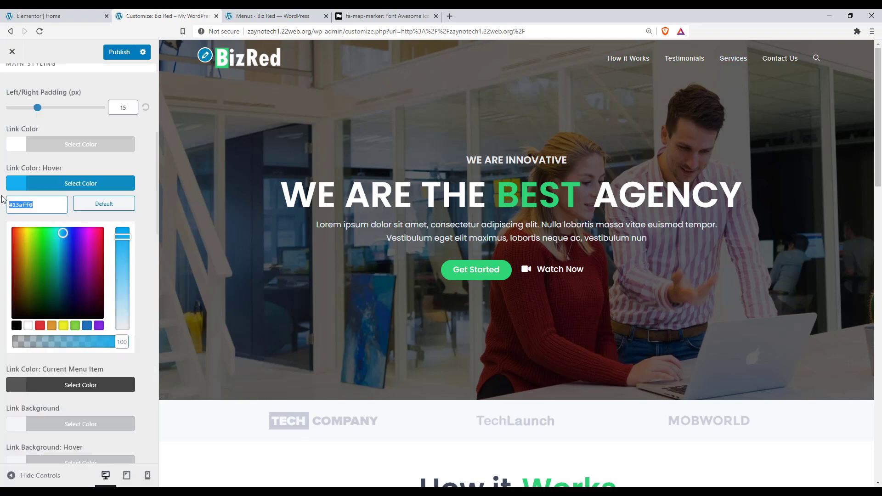
type("#2ed573")
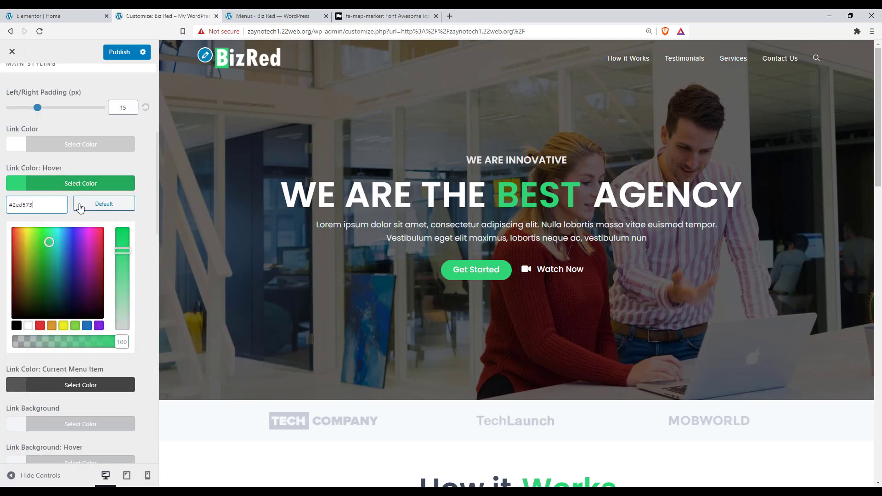
left_click(69, 187)
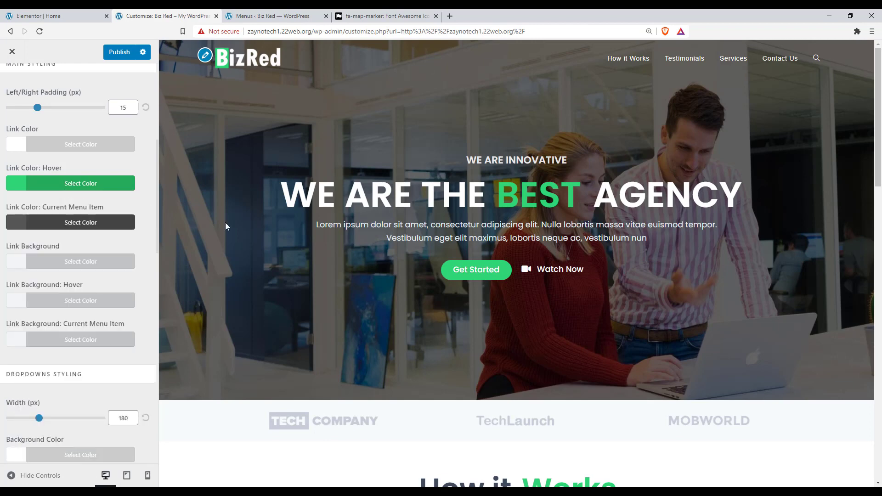
Step: Set the header menu's search icon style to Disabled and publish the changes
scroll(225, 222, "down", 3)
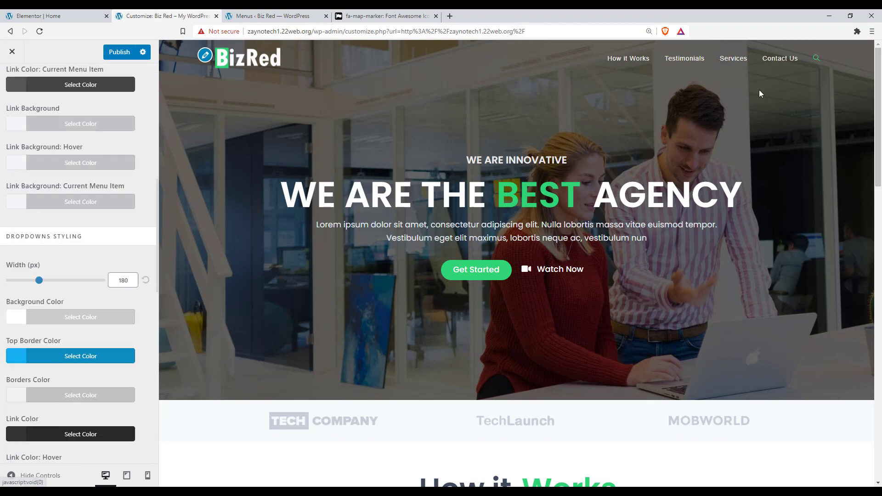
scroll(59, 310, "down", 7)
scroll(59, 315, "down", 4)
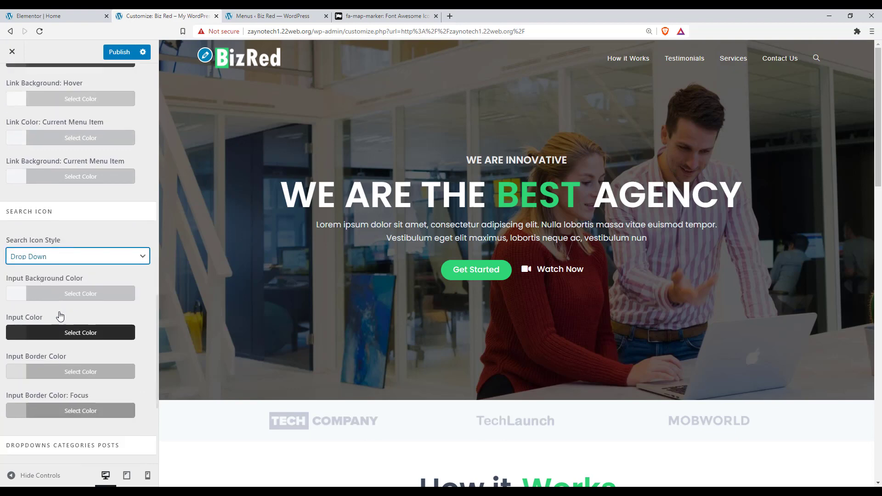
scroll(35, 280, "up", 1)
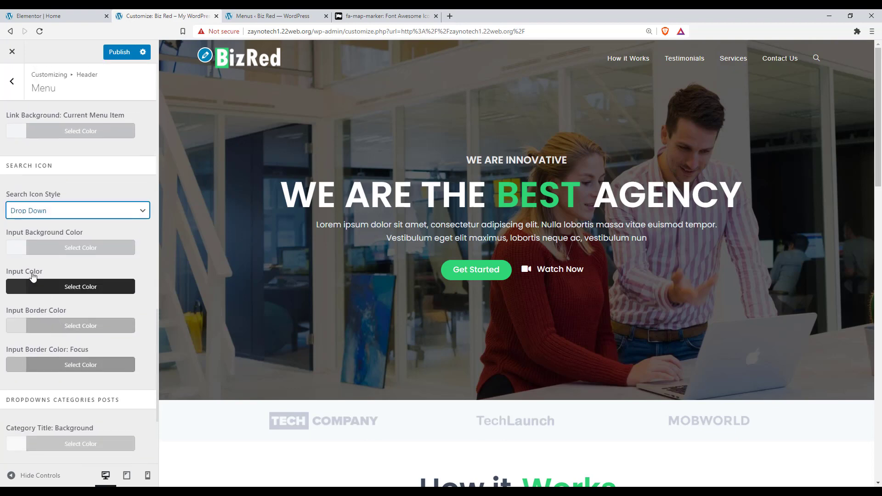
left_click(44, 211)
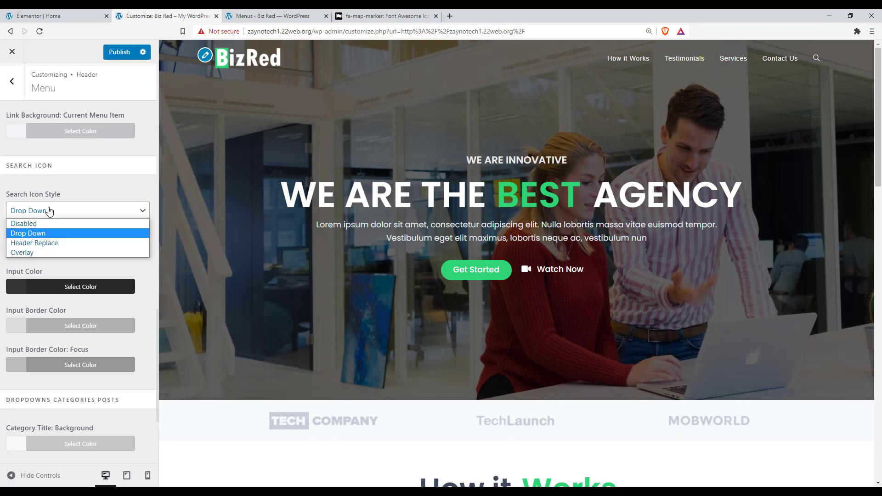
left_click(26, 224)
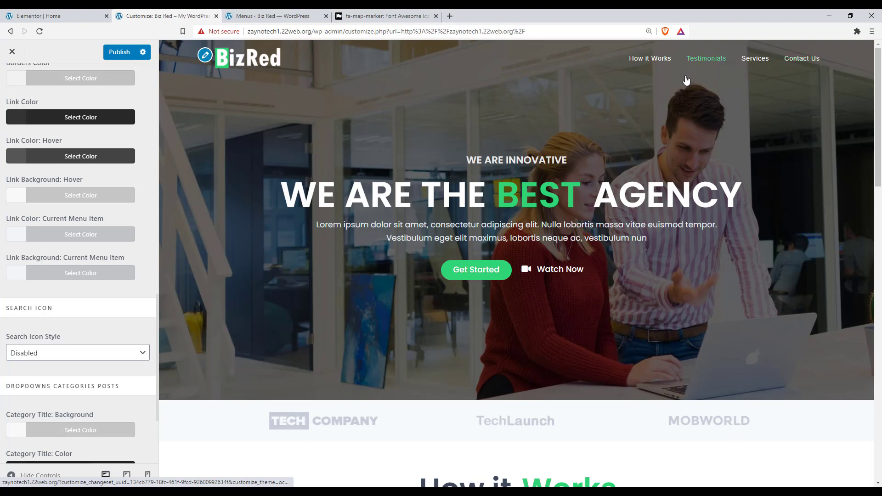
left_click(121, 52)
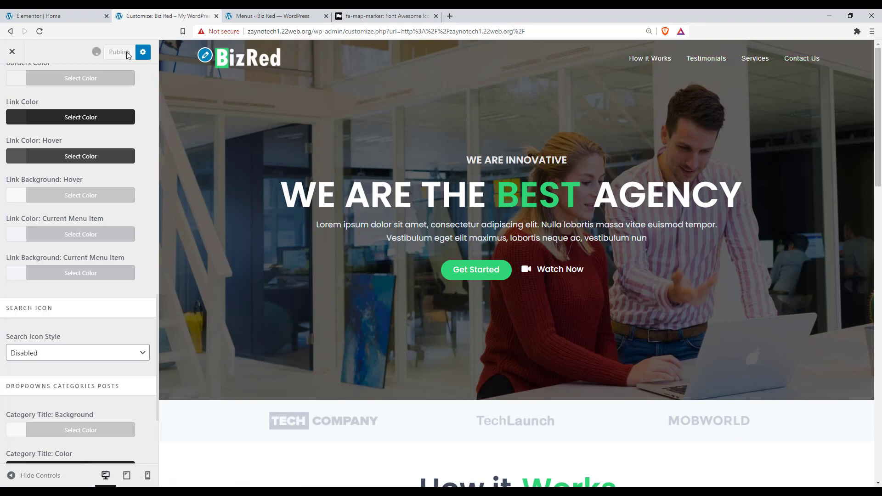
Step: Set the main menu's font family to Poppins in the typography settings
scroll(42, 142, "up", 15)
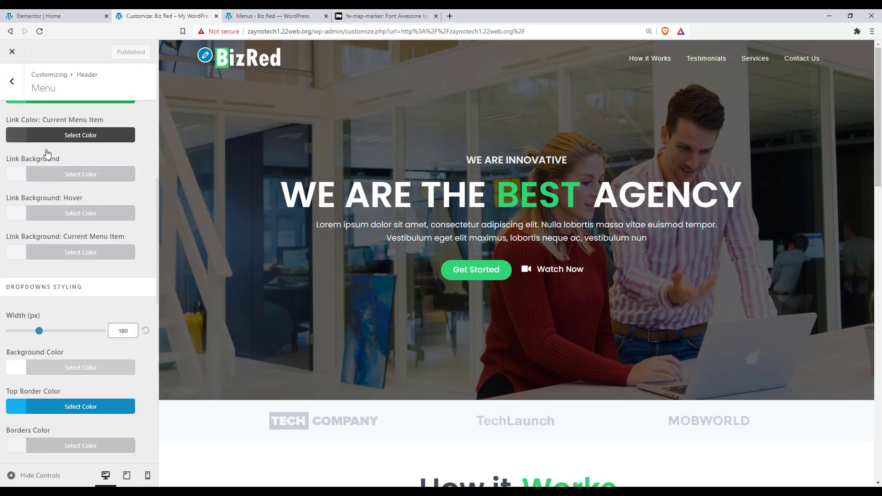
left_click(13, 82)
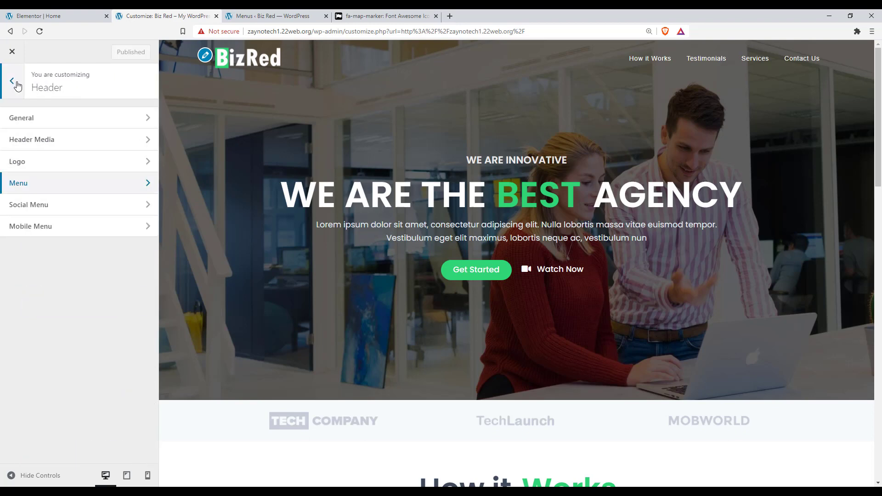
left_click(14, 83)
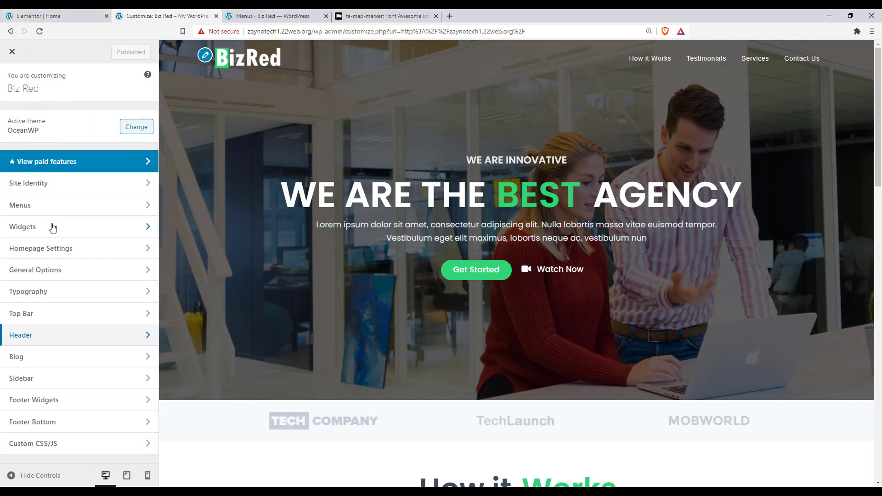
left_click(43, 299)
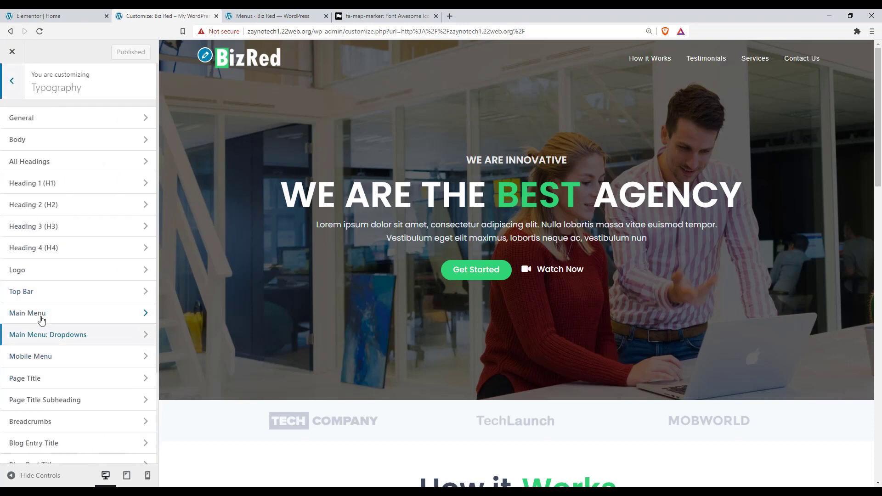
left_click(44, 314)
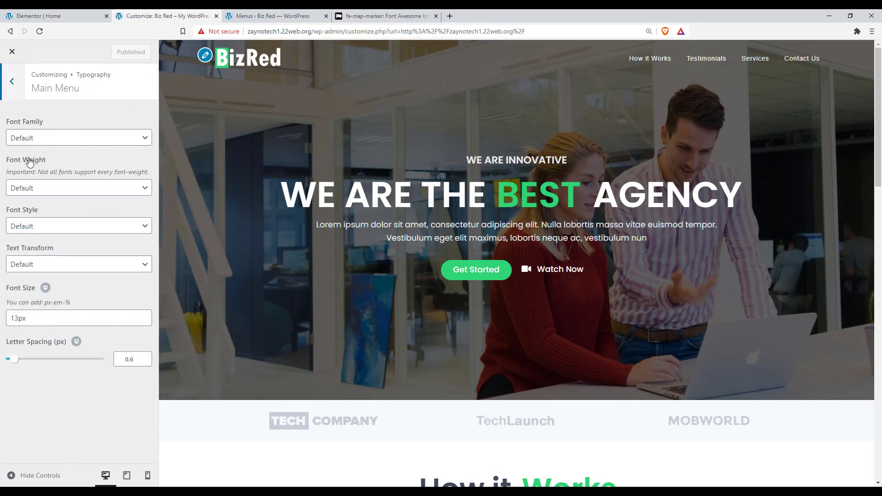
left_click(29, 139)
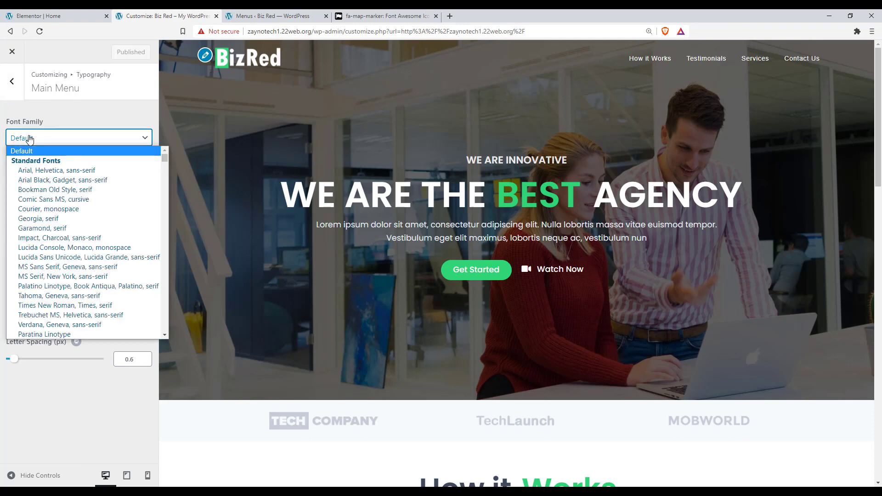
type("pop")
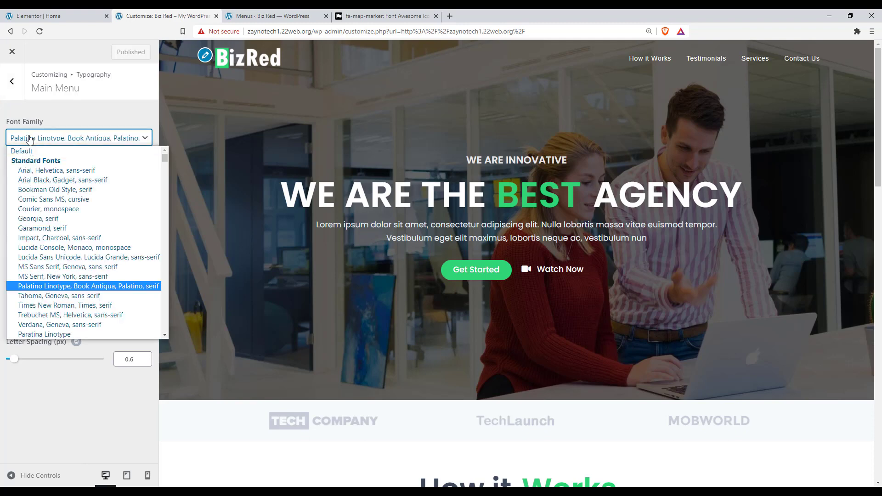
key("Return")
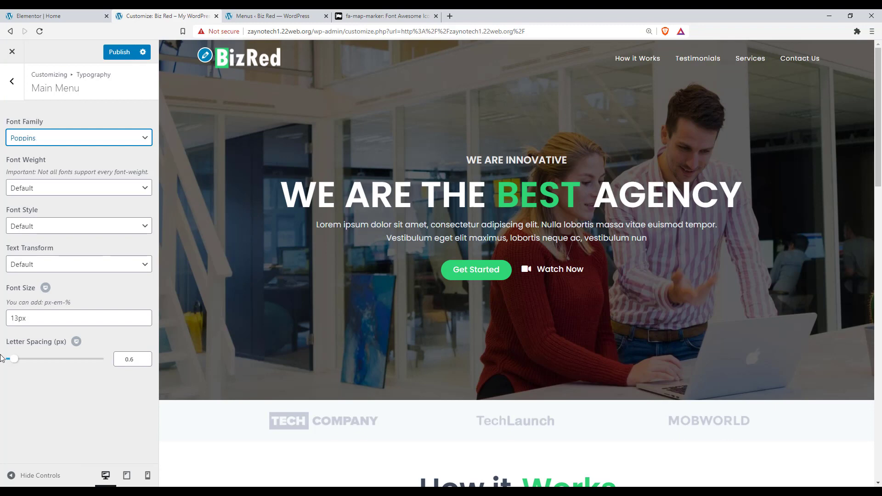
Step: Set the main menu's font size to 15px and publish the changes
left_click(26, 318)
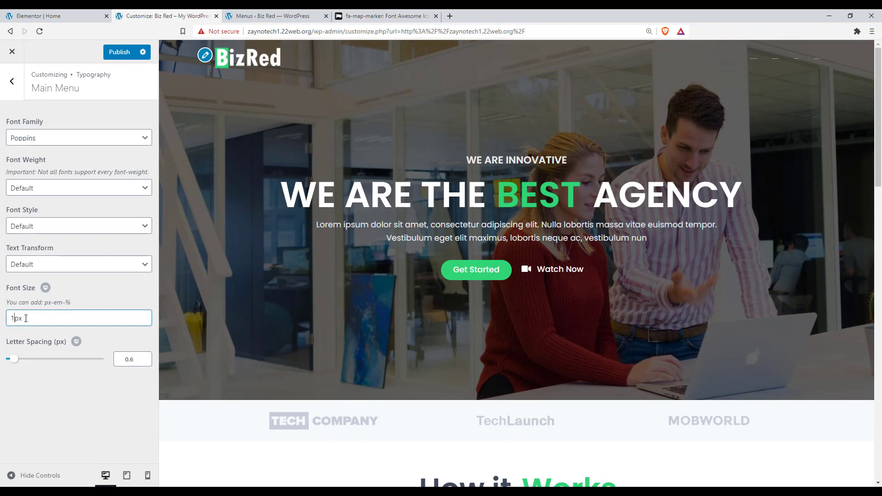
type("5")
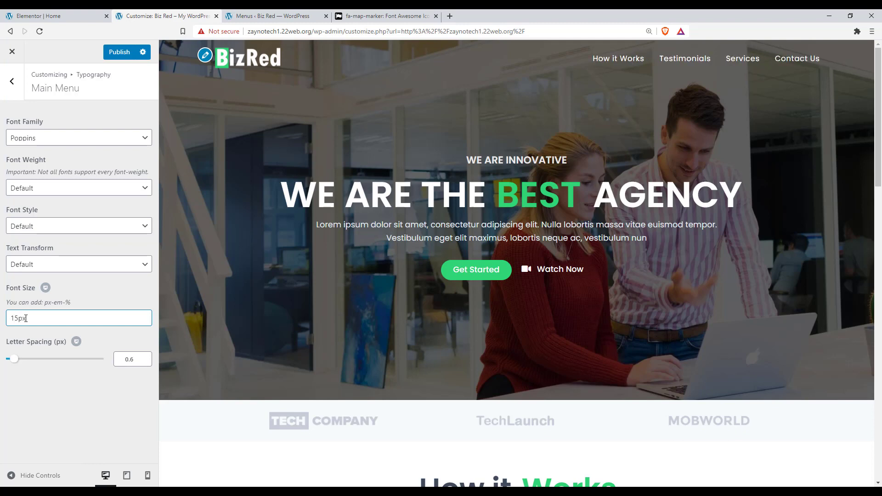
left_click(118, 52)
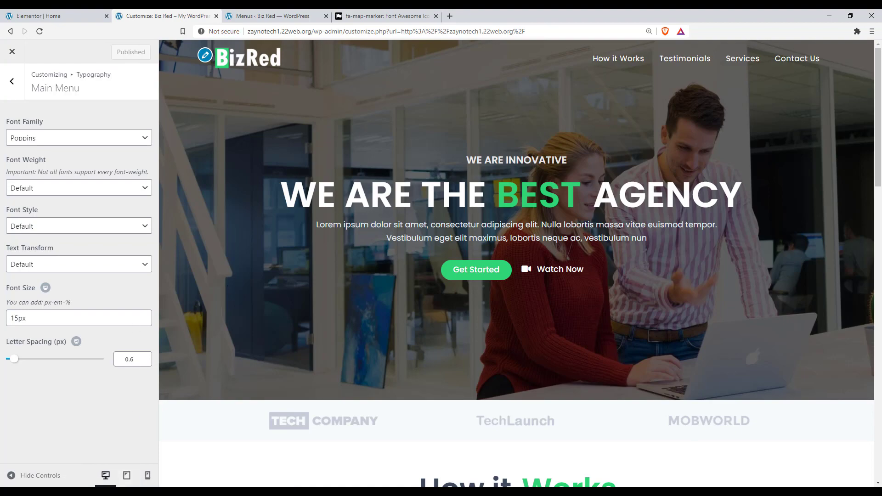
Step: Test the How it Works and Testimonials menu links in the preview and look through the page down to the footer
left_click(618, 59)
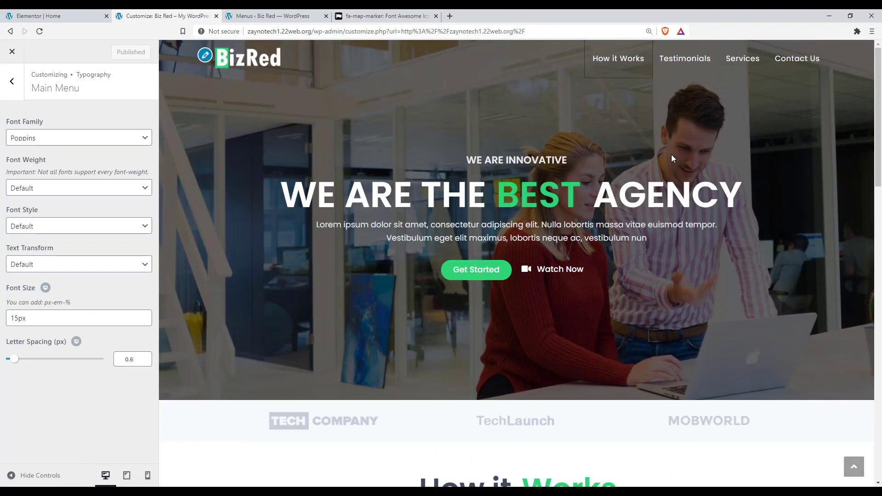
left_click(684, 59)
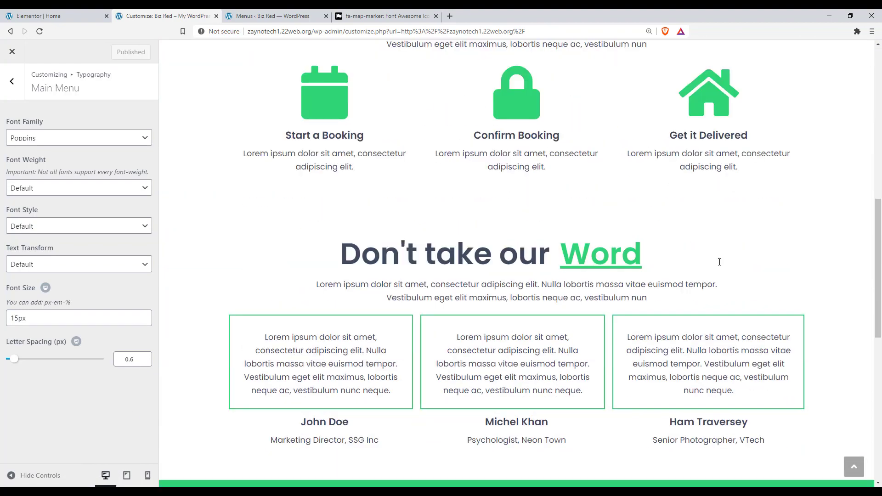
scroll(696, 277, "down", 5)
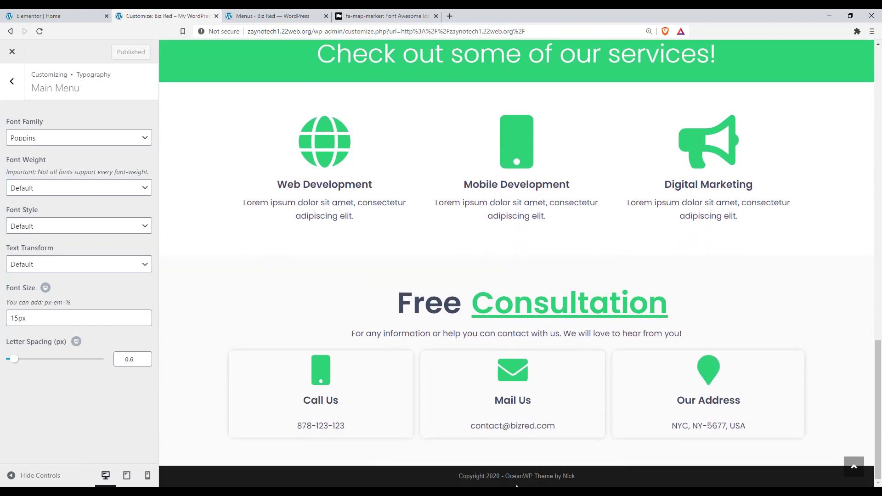
Step: Replace the footer bottom's copyright text with "Copyright 2021 - All Rights Reserved"
left_click(12, 82)
left_click(12, 85)
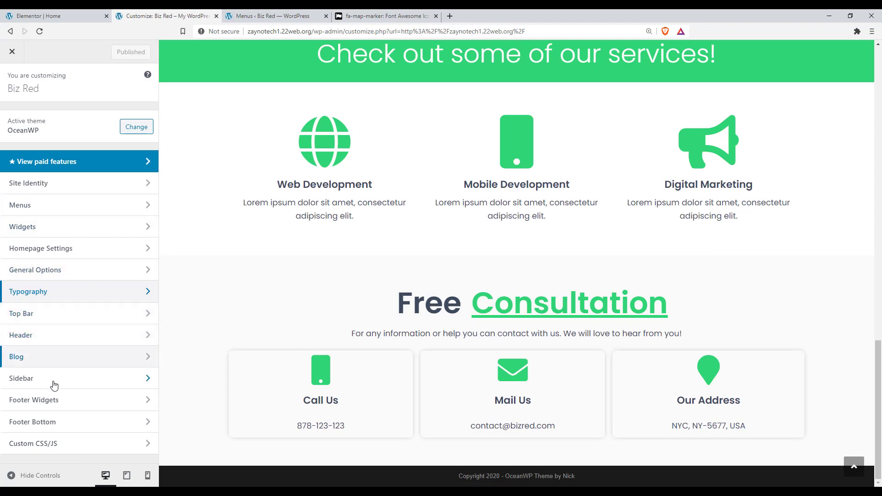
left_click(60, 427)
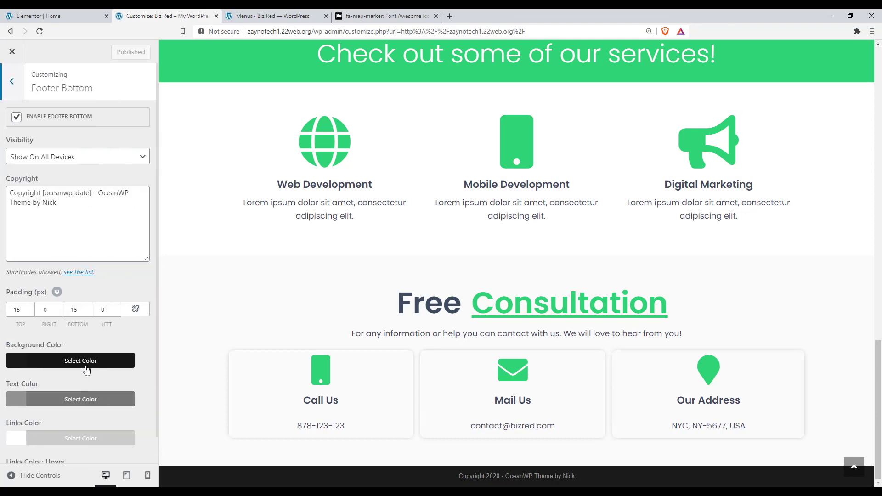
left_click(58, 203)
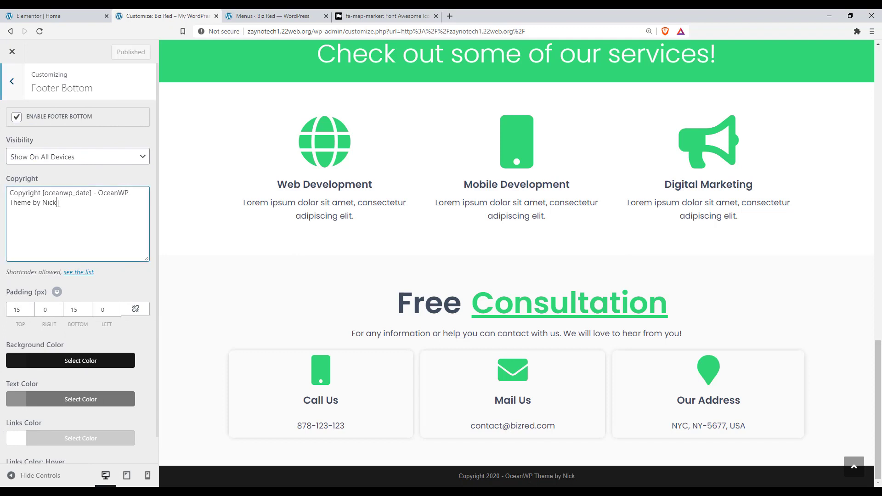
key("BackSpace")
key("BackSpace")
key("BackSpace")
key("BackSpace")
key("BackSpace")
key("BackSpace")
key("BackSpace")
key("BackSpace")
key("BackSpace")
key("BackSpace")
key("BackSpace")
key("BackSpace")
key("BackSpace")
key("BackSpace")
key("BackSpace")
key("BackSpace")
key("BackSpace")
key("BackSpace")
key("BackSpace")
key("BackSpace")
key("BackSpace")
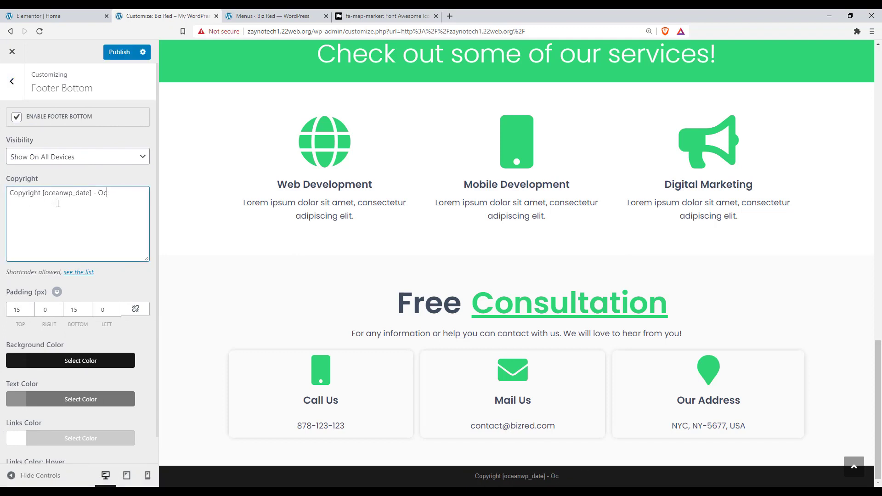
key("BackSpace")
type("2021 ")
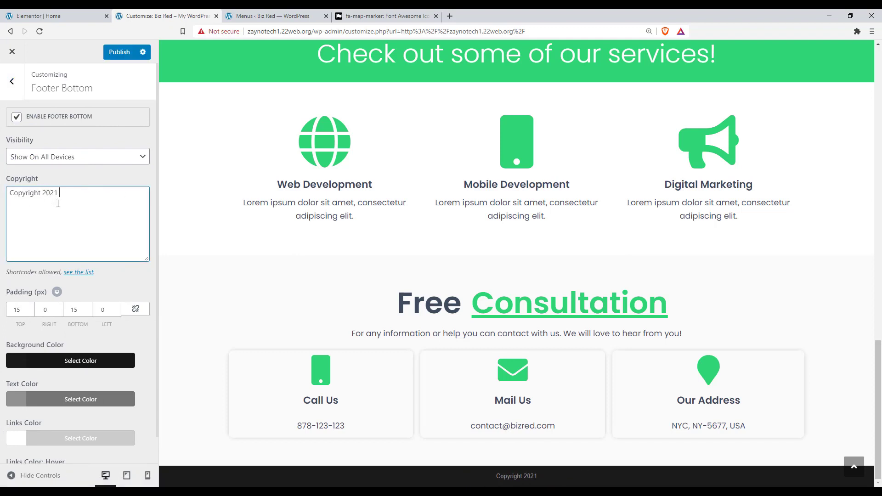
type("- All Rights Reserved")
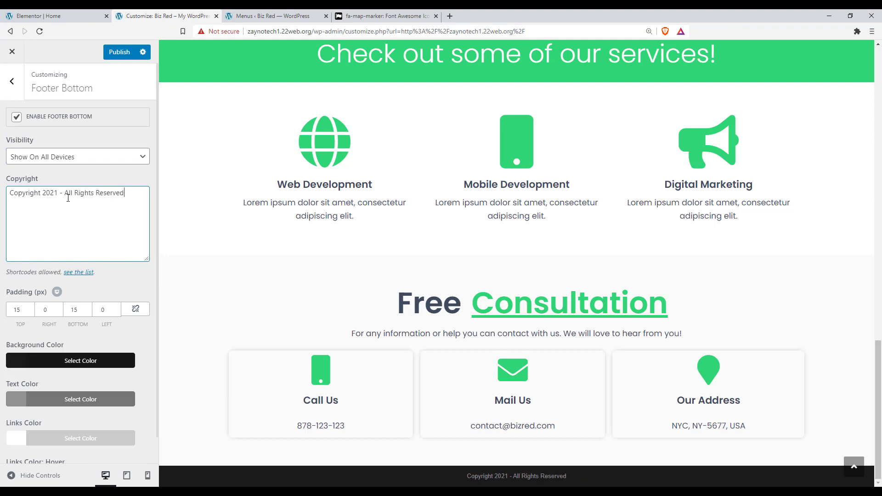
Step: Set the footer bottom's top and bottom padding to 35 px
left_click(30, 310)
left_click_drag(31, 311, 31, 310)
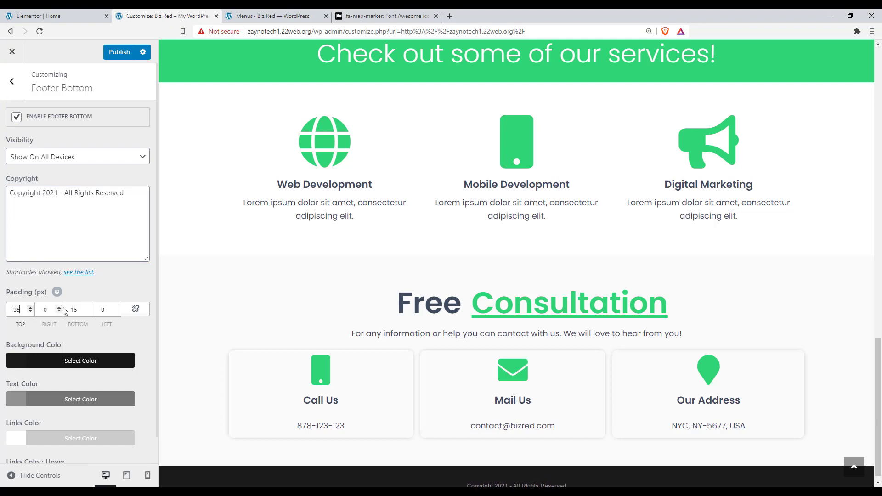
left_click(88, 309)
left_click_drag(89, 310, 89, 310)
Step: Set the footer bottom's background color to #353b48
scroll(137, 332, "down", 1)
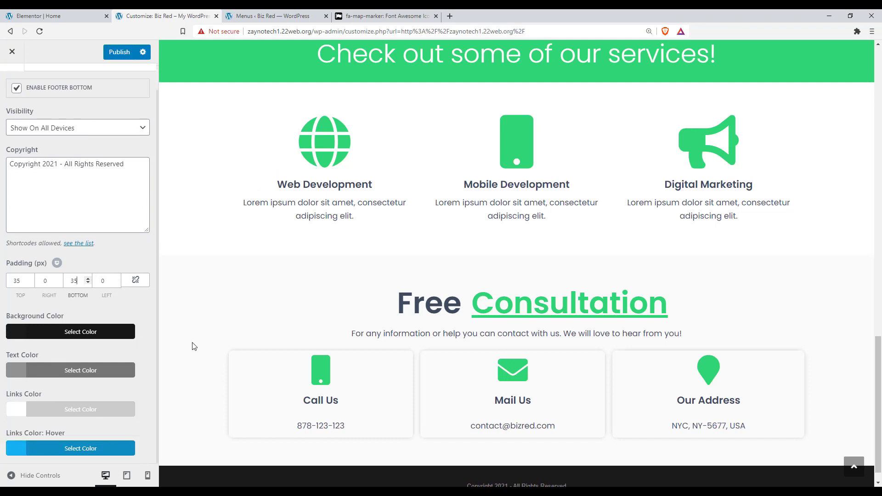
scroll(193, 346, "down", 1)
left_click(49, 334)
left_click_drag(45, 352, 4, 352)
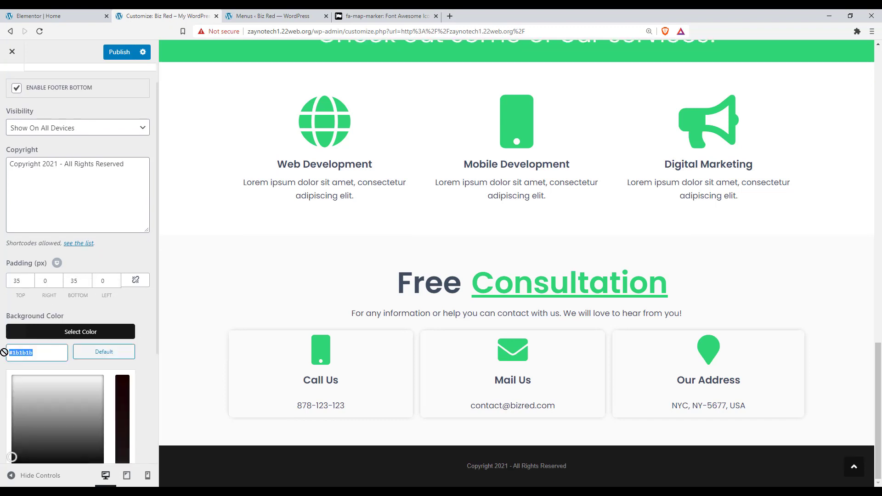
type("#353b48")
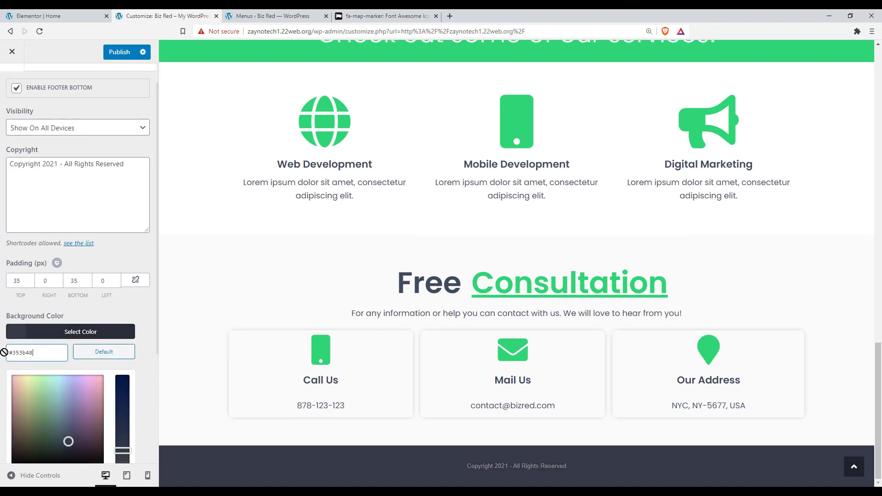
left_click(112, 335)
Step: Set the footer bottom's text color to white
left_click(77, 371)
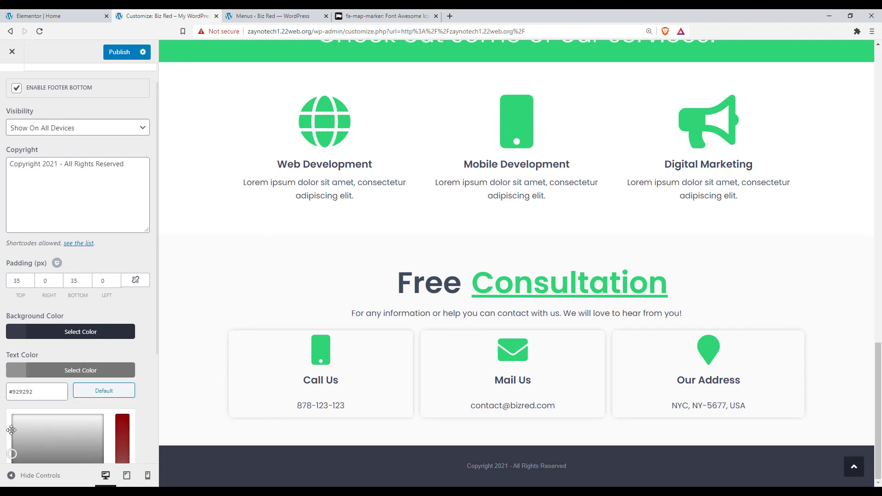
left_click(8, 414)
left_click(8, 408)
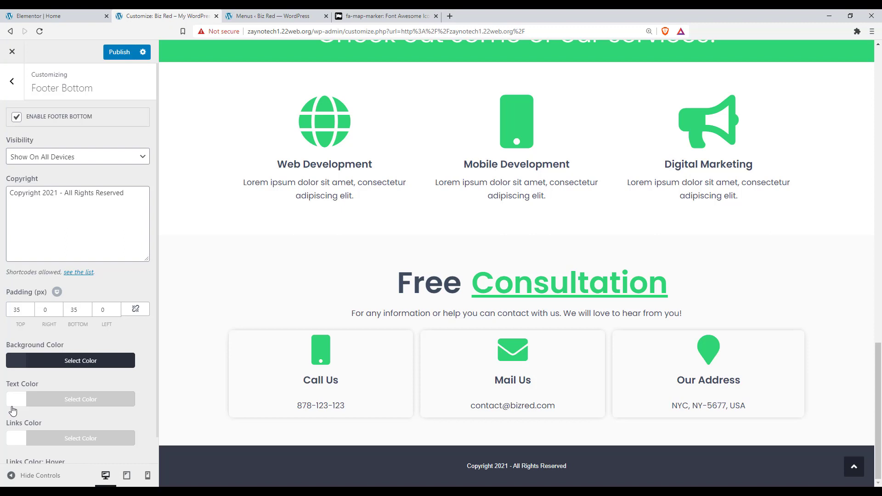
Step: Publish the footer bottom changes and set the footer copyright's typography to the Poppins font family
left_click(118, 52)
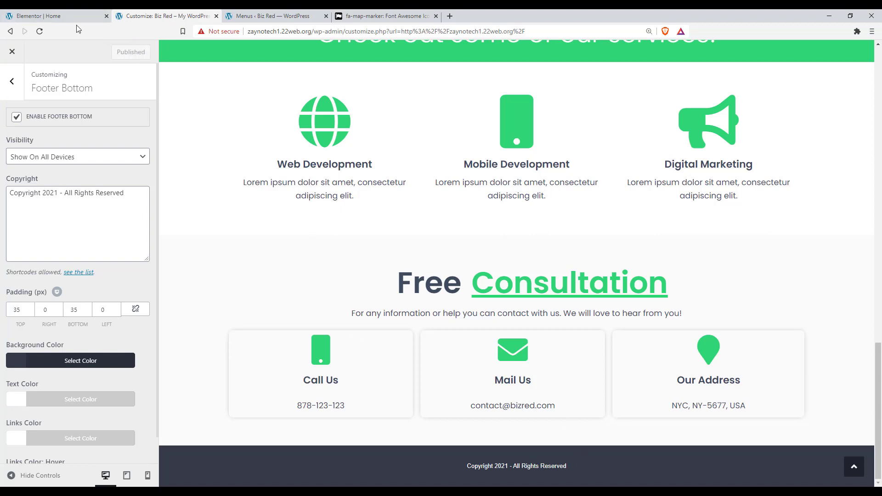
left_click(12, 81)
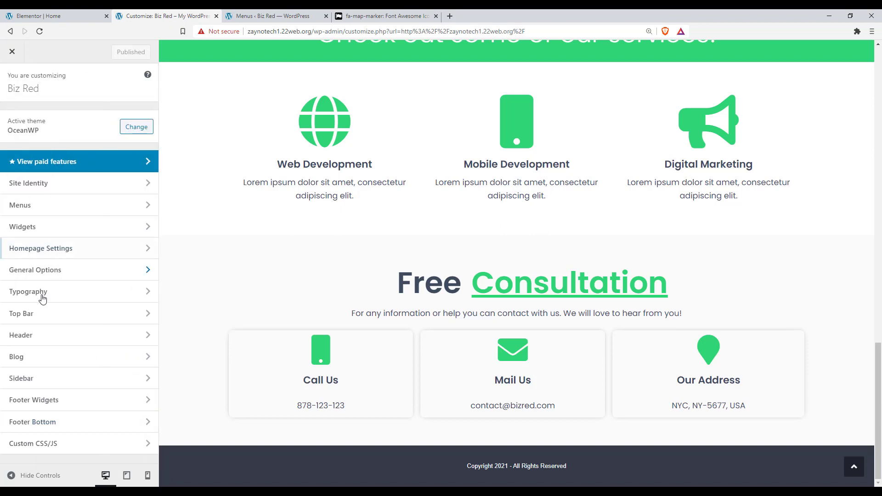
left_click(40, 301)
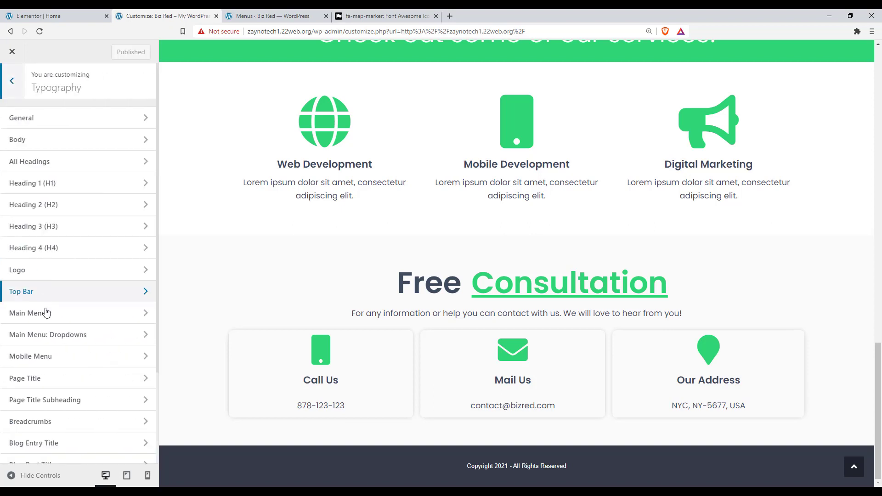
scroll(46, 316, "down", 3)
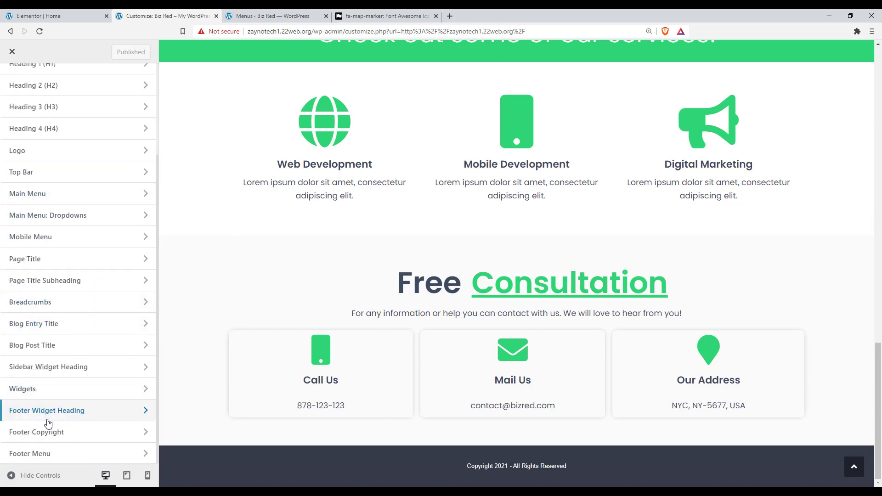
left_click(49, 434)
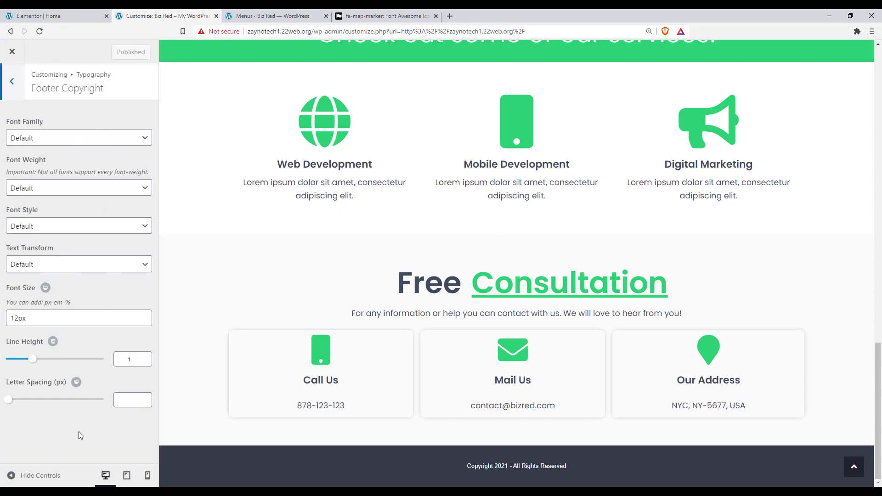
left_click(46, 138)
type("pop")
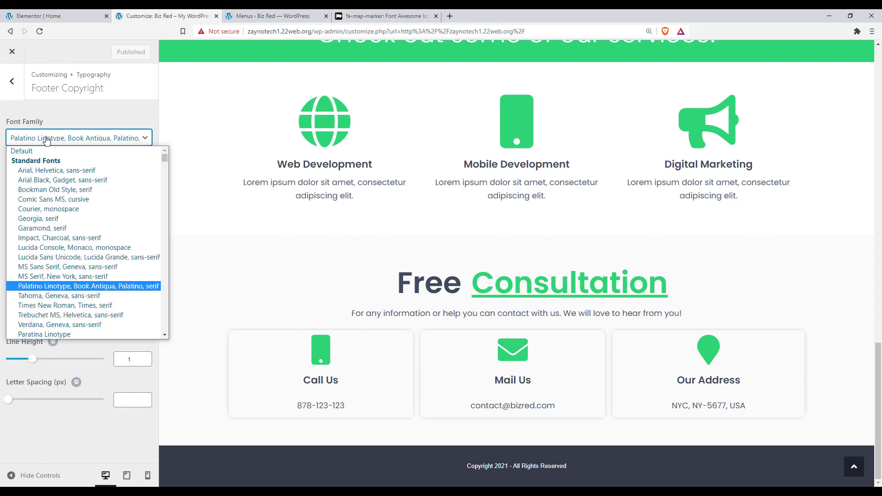
key("Return")
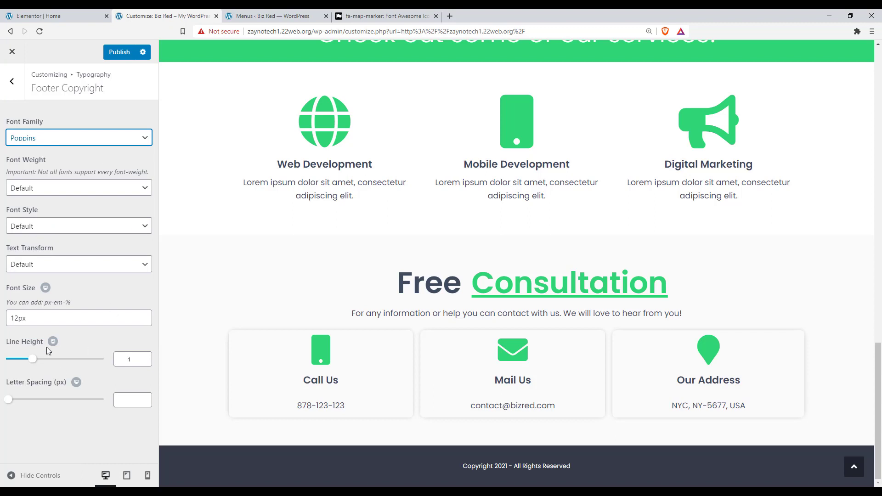
Step: Try a 15 px font size for the footer copyright, then settle on 13 px
left_click(38, 321)
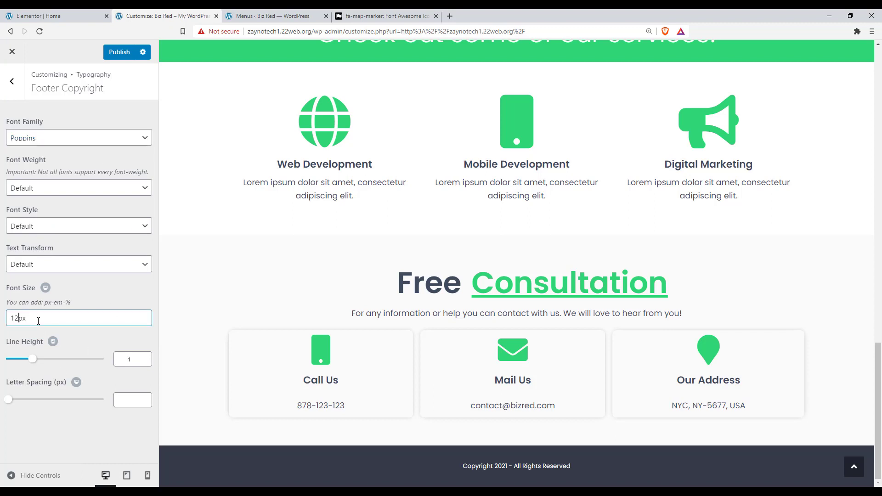
key("BackSpace")
type("5")
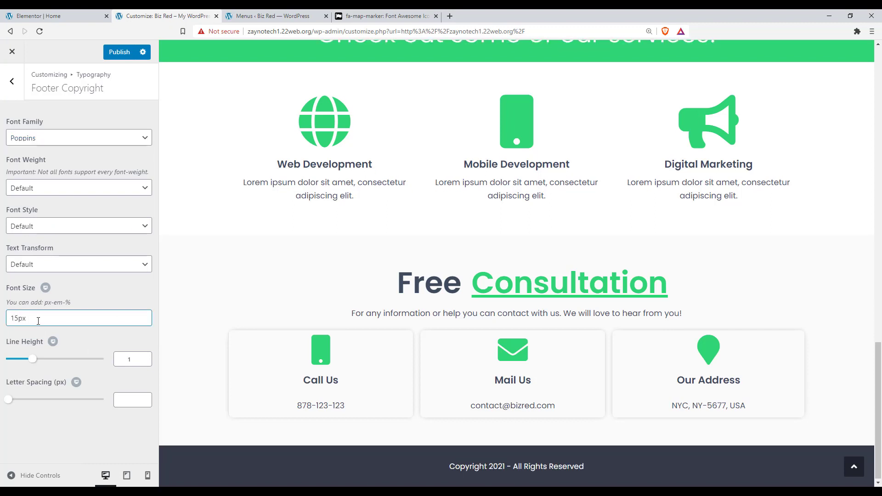
key("BackSpace")
type("3")
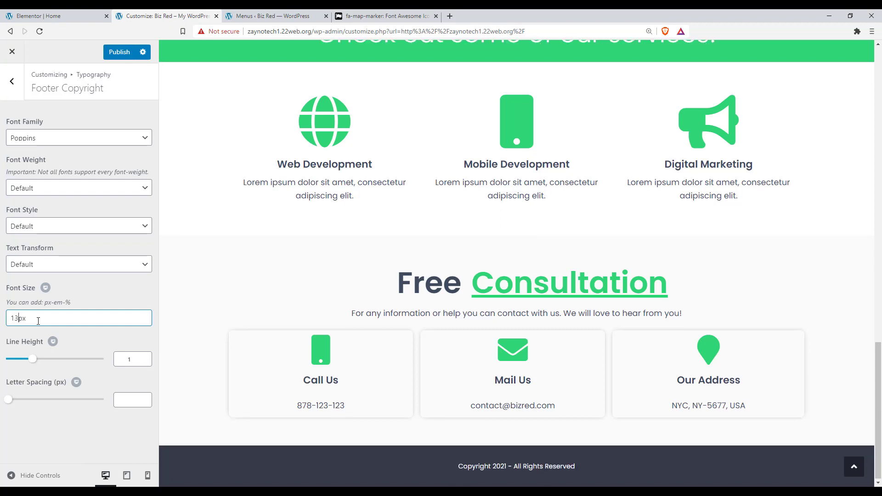
Step: Publish the footer copyright typography changes and review the home page preview from the footer up to the header
left_click(113, 58)
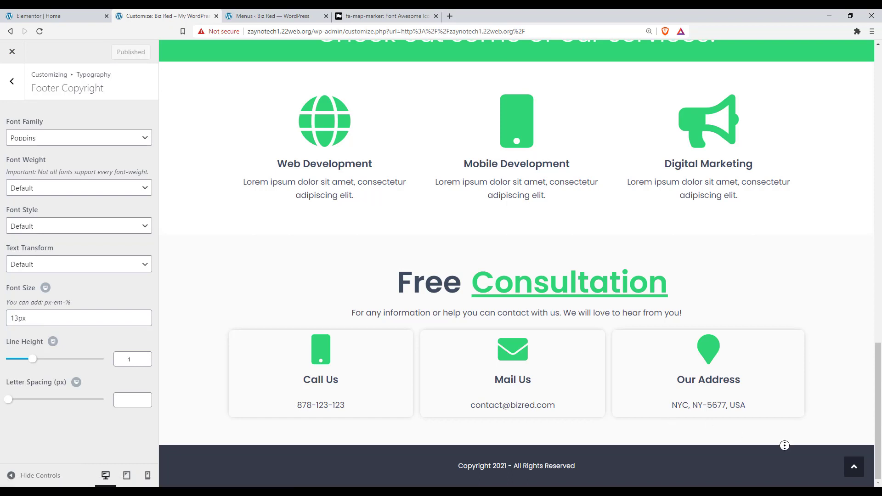
scroll(791, 427, "up", 7)
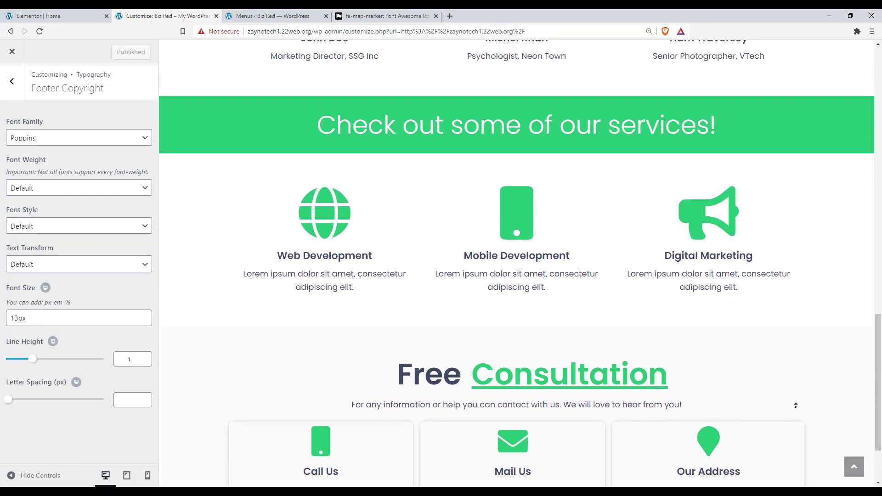
scroll(796, 405, "up", 10)
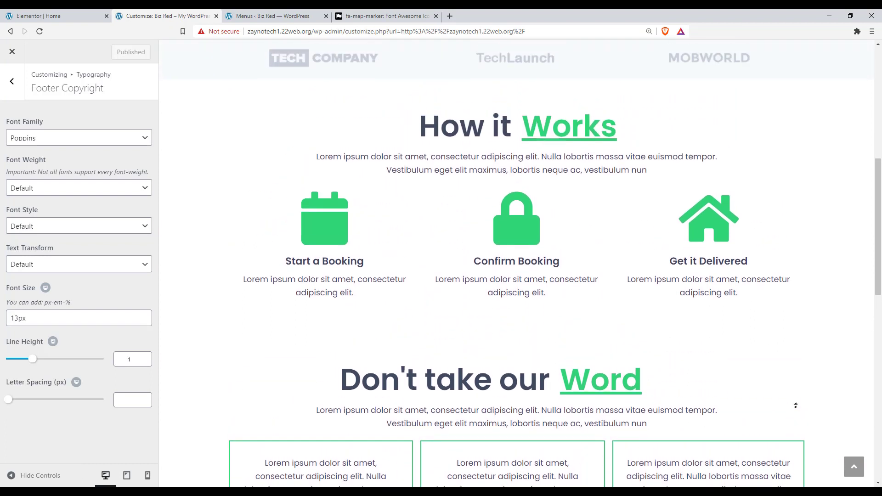
scroll(796, 405, "up", 3)
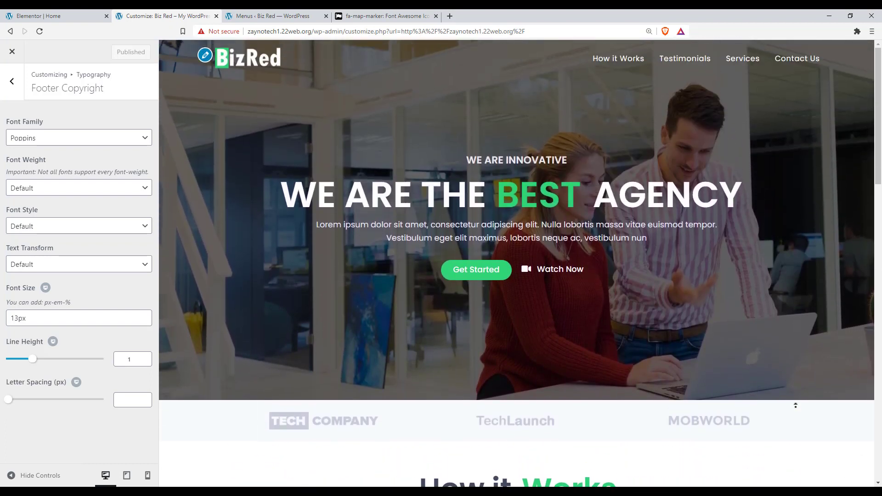